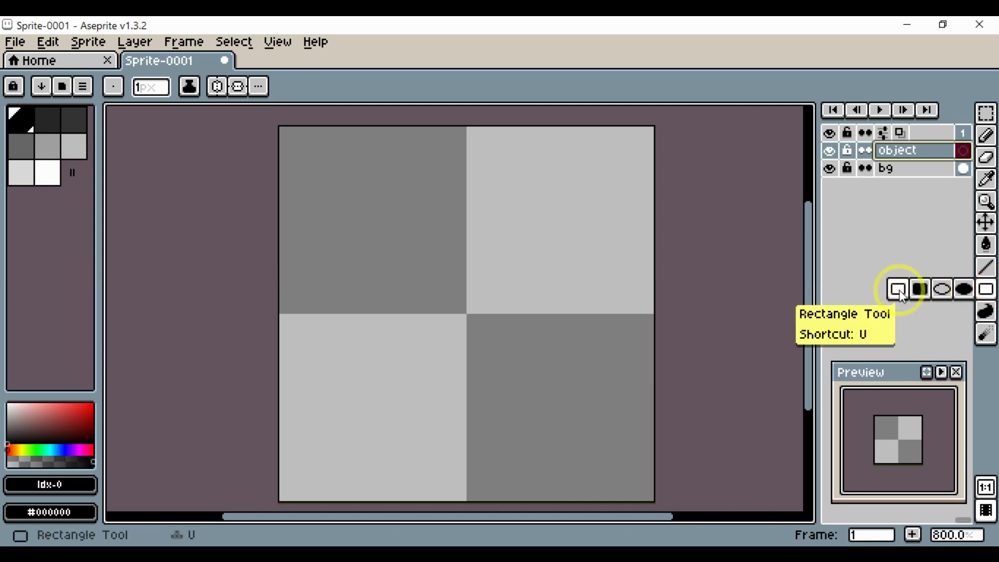
- Draw the character's rounded head outline with a short neck line in black using the Pencil tool
left_click(898, 289)
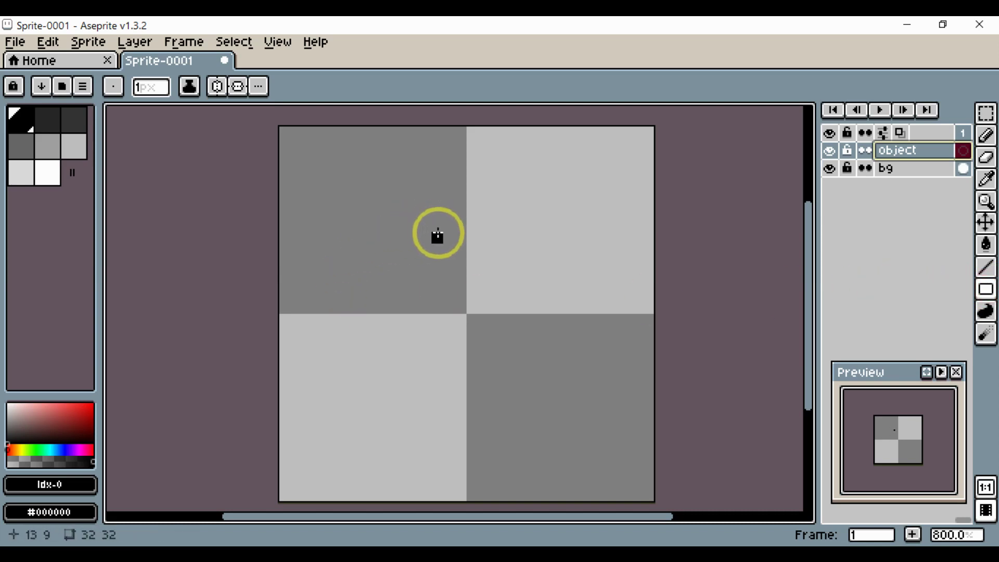
key("b")
mouse_move(437, 223)
left_mouse_down()
mouse_move(435, 285)
mouse_move(509, 281)
mouse_move(501, 228)
mouse_move(438, 220)
mouse_move(462, 346)
left_mouse_up()
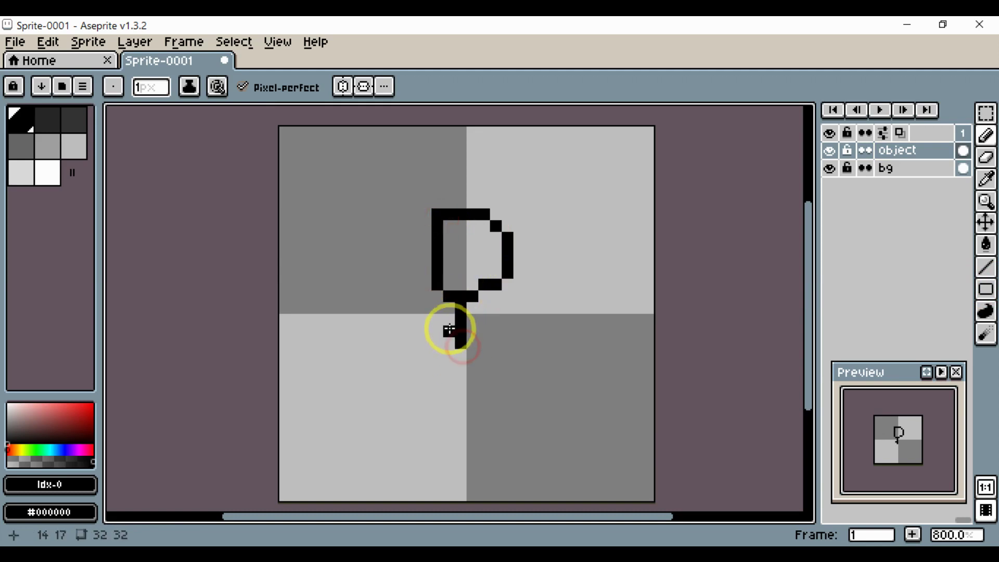
- Draw the sloping shoulder lines outward from both sides of the neck in black
left_click_drag(449, 310, 413, 321)
left_click(480, 309)
left_click(476, 308)
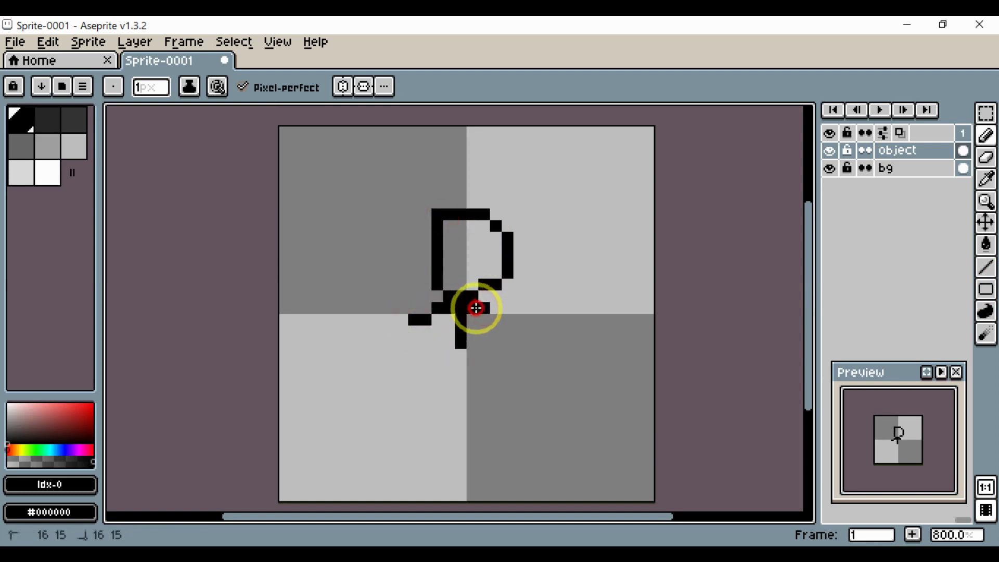
mouse_move(476, 307)
left_mouse_down()
mouse_move(506, 327)
mouse_move(500, 321)
mouse_move(520, 319)
left_mouse_up()
- Draw the torso's straight sides and bottom edge in black, and move the whole figure up 4 pixels and right 1 pixel
left_click(413, 340)
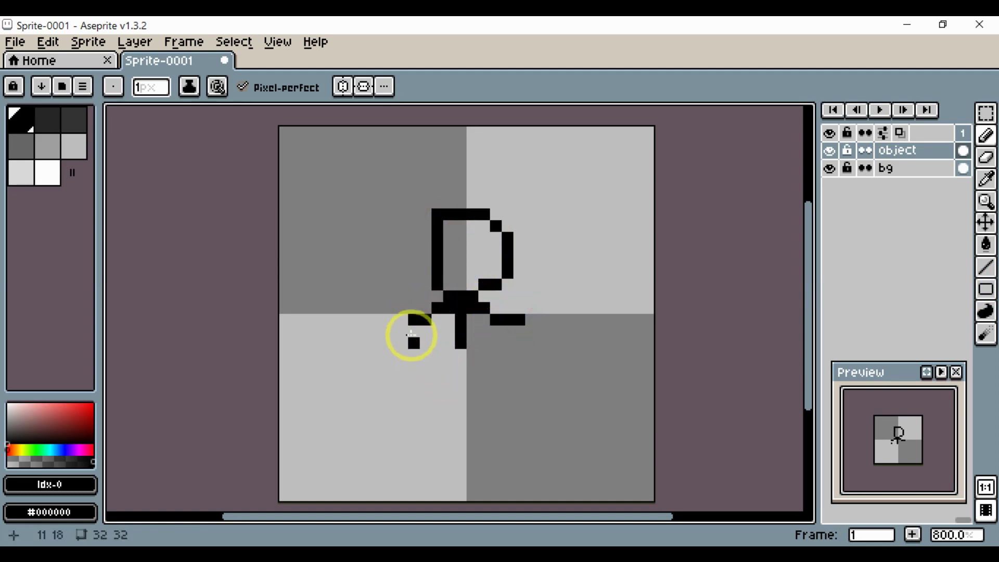
left_click_drag(411, 331, 413, 425)
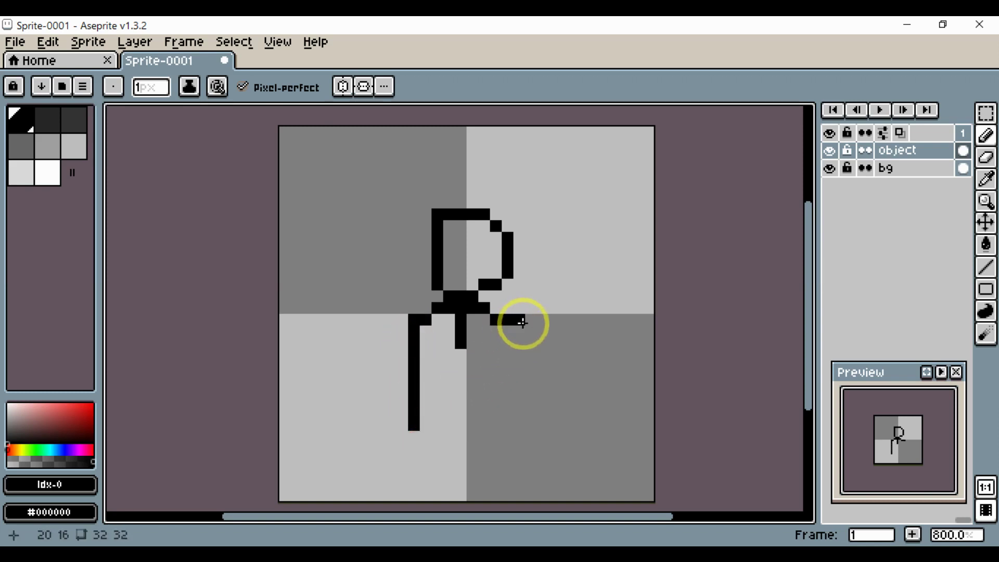
left_click_drag(522, 322, 514, 436)
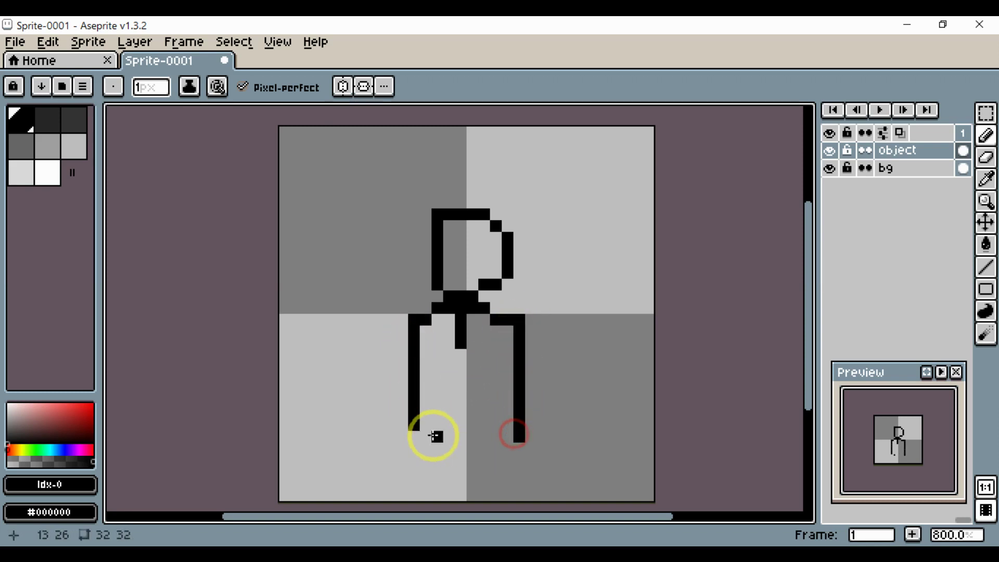
mouse_move(419, 431)
left_mouse_down()
mouse_move(521, 436)
mouse_move(477, 426)
mouse_move(495, 384)
left_mouse_up()
key("e")
key("v")
- Paint a solid black hair mass behind the head, tapering backwards to a point
key("b")
mouse_move(435, 177)
left_mouse_down()
mouse_move(436, 218)
mouse_move(427, 197)
mouse_move(418, 211)
mouse_move(444, 225)
mouse_move(441, 236)
mouse_move(402, 211)
mouse_move(425, 234)
mouse_move(418, 189)
mouse_move(432, 168)
mouse_move(399, 199)
mouse_move(404, 246)
mouse_move(414, 179)
mouse_move(397, 190)
left_mouse_up()
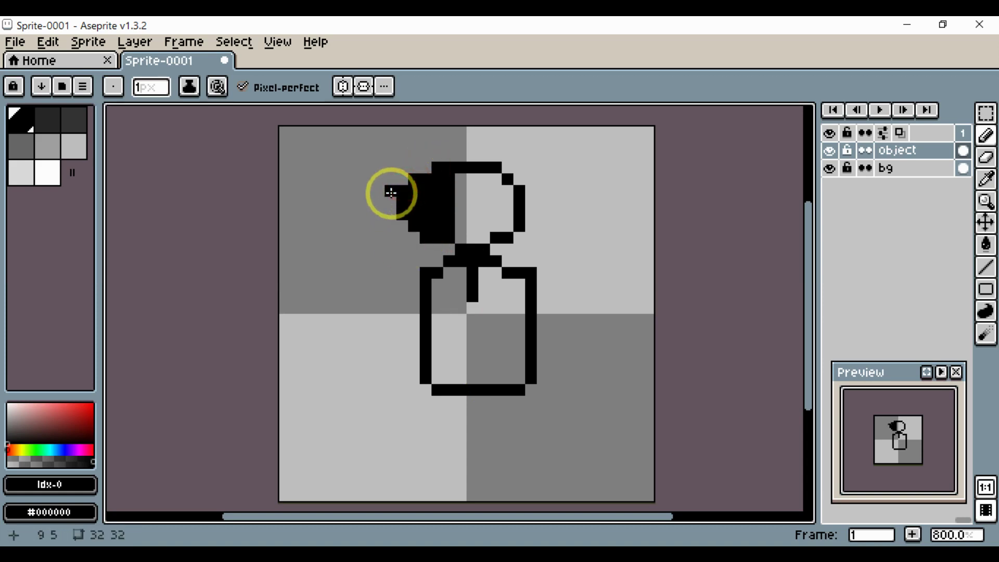
left_click_drag(395, 229, 354, 236)
left_click(346, 201)
scroll(380, 245, "down", 5)
scroll(350, 250, "up", 5)
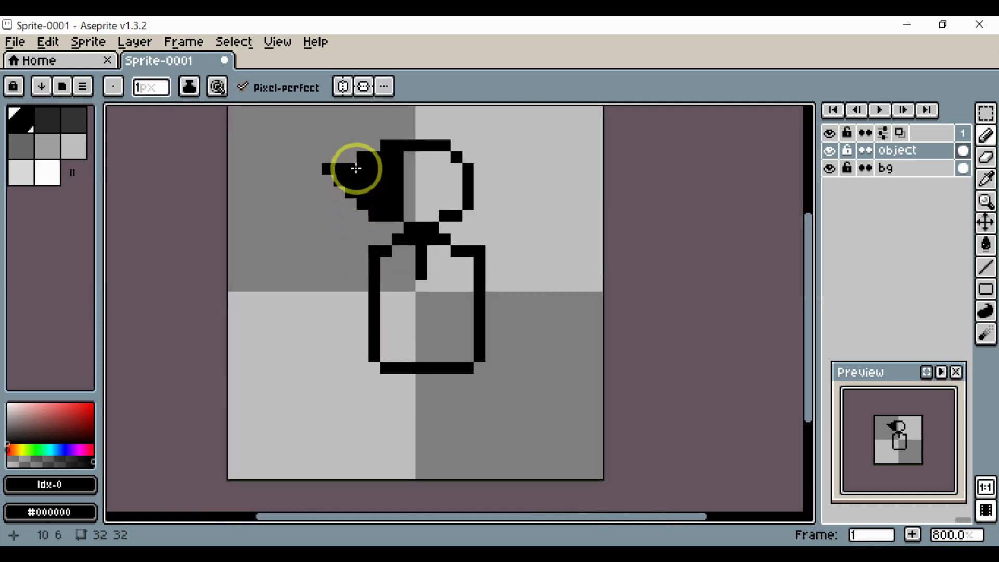
left_click(375, 148)
left_click_drag(378, 163, 352, 189)
- Draw a black eye two pixels tall in the upper part of the face
scroll(397, 236, "down", 5)
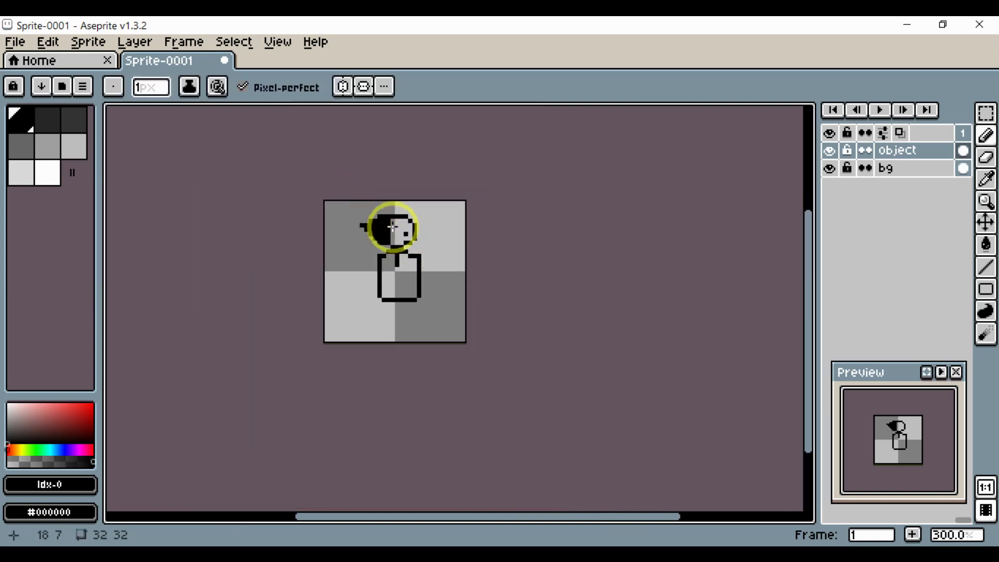
scroll(394, 229, "up", 5)
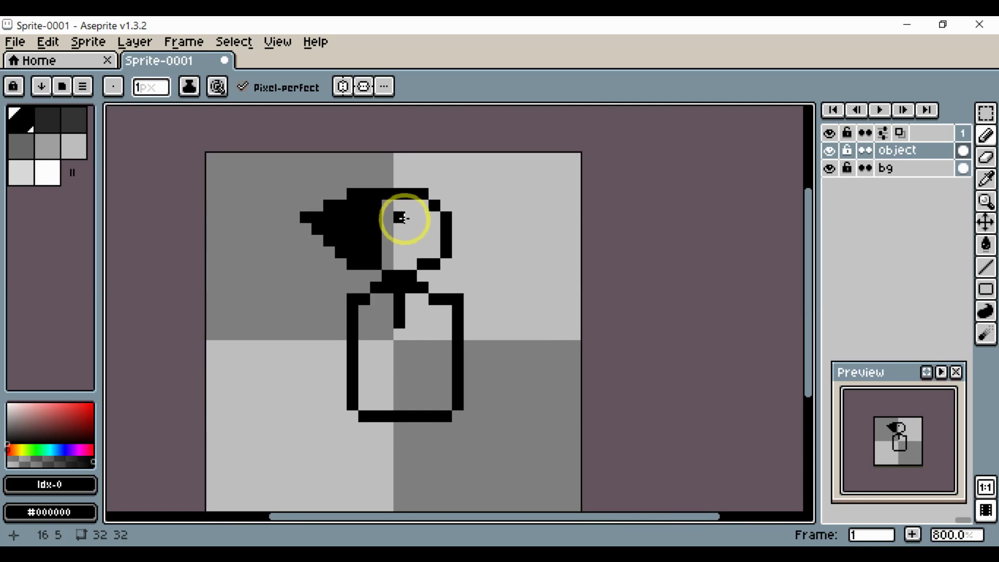
left_click(404, 228)
left_click_drag(430, 298, 435, 291)
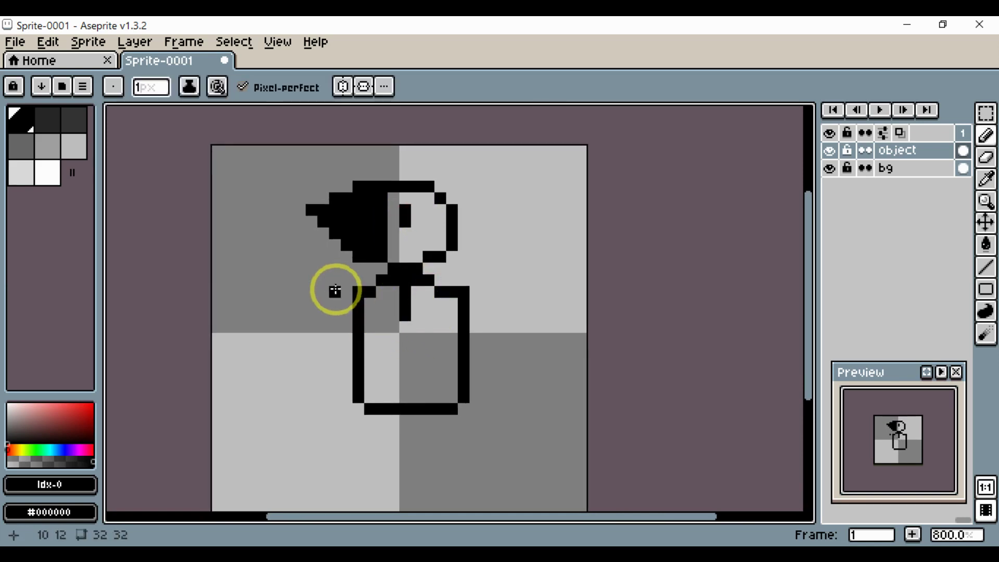
- Erase the outer pixels of the hair spike and redraw it as a shorter tapered shape behind the head
key("e")
left_click(363, 232)
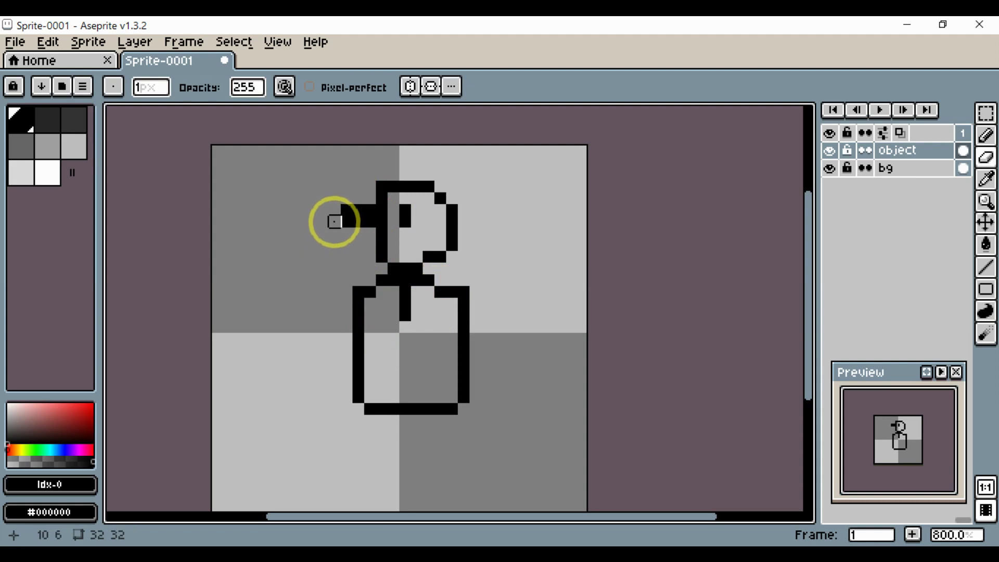
key("b")
left_click_drag(334, 223, 319, 223)
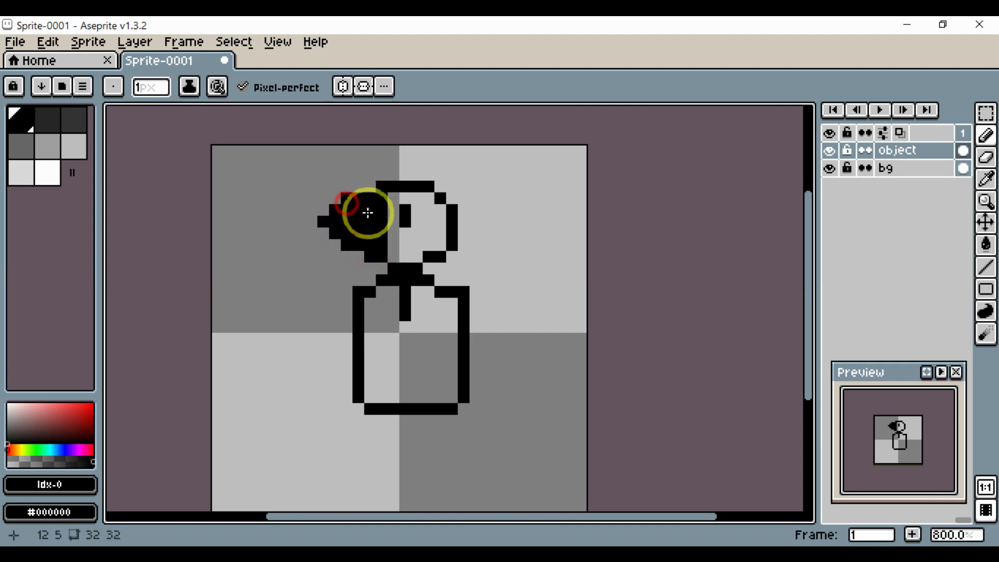
left_click_drag(368, 216, 349, 229)
- Paint a black tuft of hair on top of the head and trim its tip with the Eraser
left_click_drag(368, 194, 356, 209)
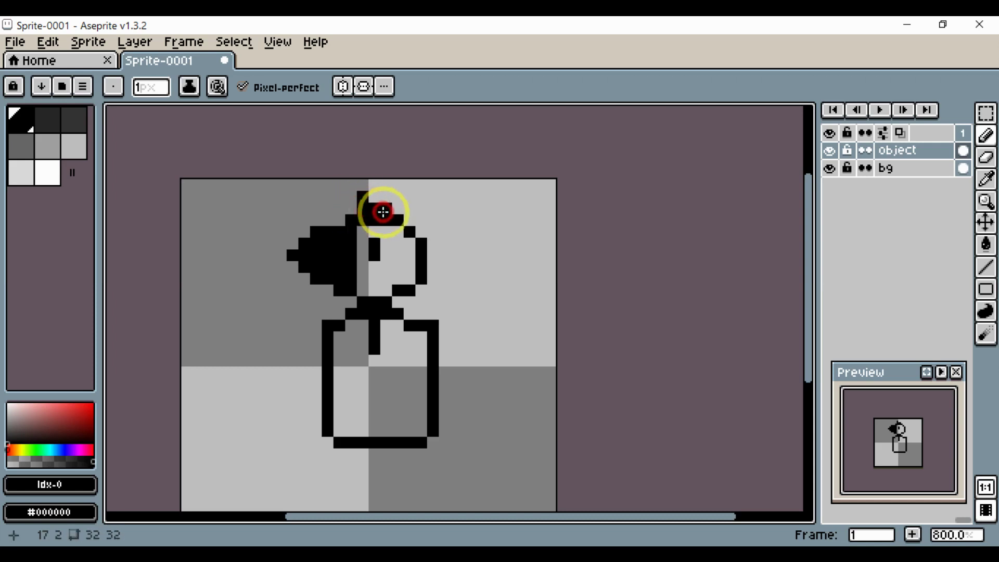
mouse_move(383, 213)
left_mouse_down()
mouse_move(394, 218)
mouse_move(369, 240)
left_mouse_up()
scroll(360, 237, "right", 1)
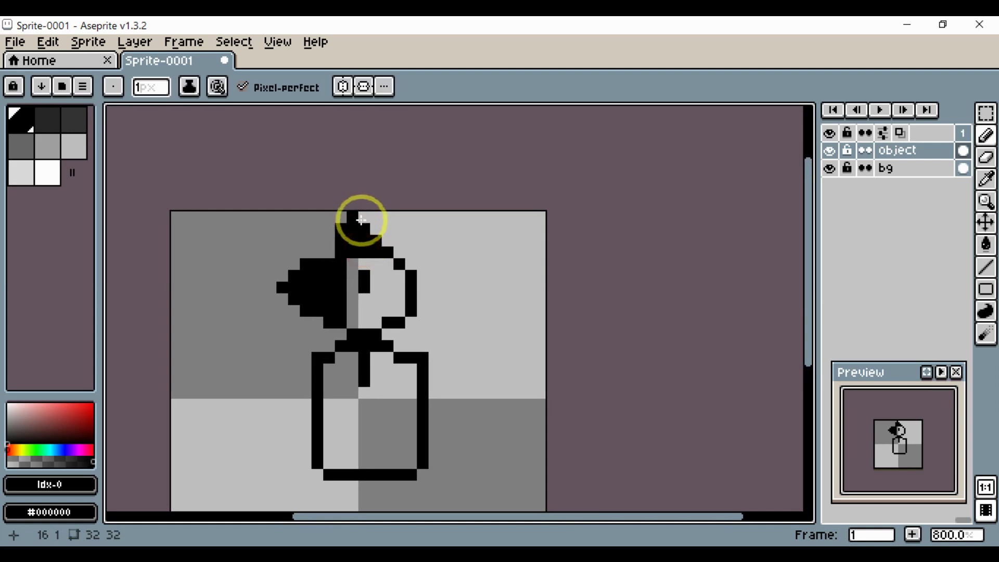
key("e")
left_click_drag(401, 267, 359, 250)
- Erase the upper edge of the rear hair spike so it separates from the crown tuft
scroll(367, 264, "down", 3)
left_click_drag(376, 311, 422, 297)
scroll(419, 295, "up", 2)
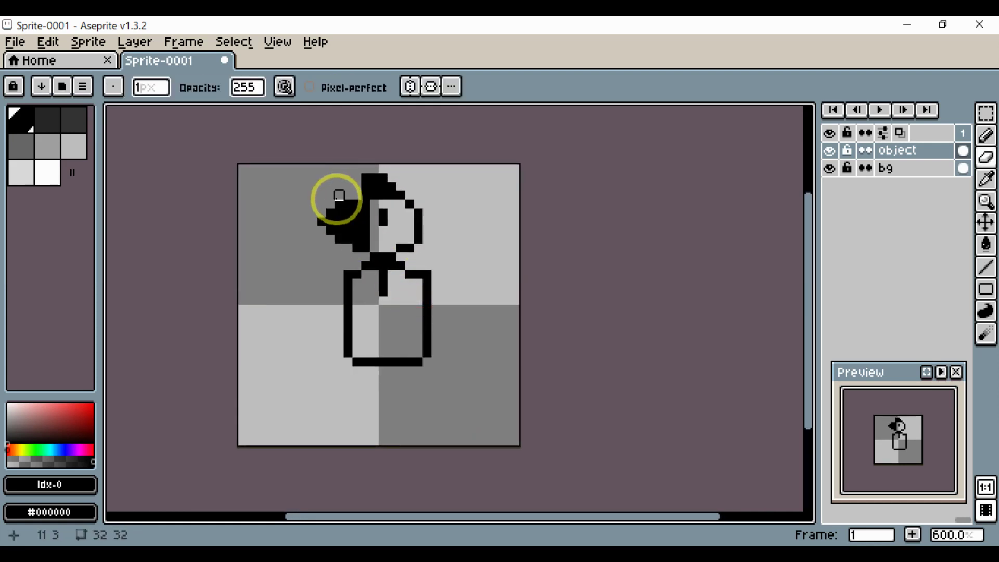
scroll(302, 205, "right", 1)
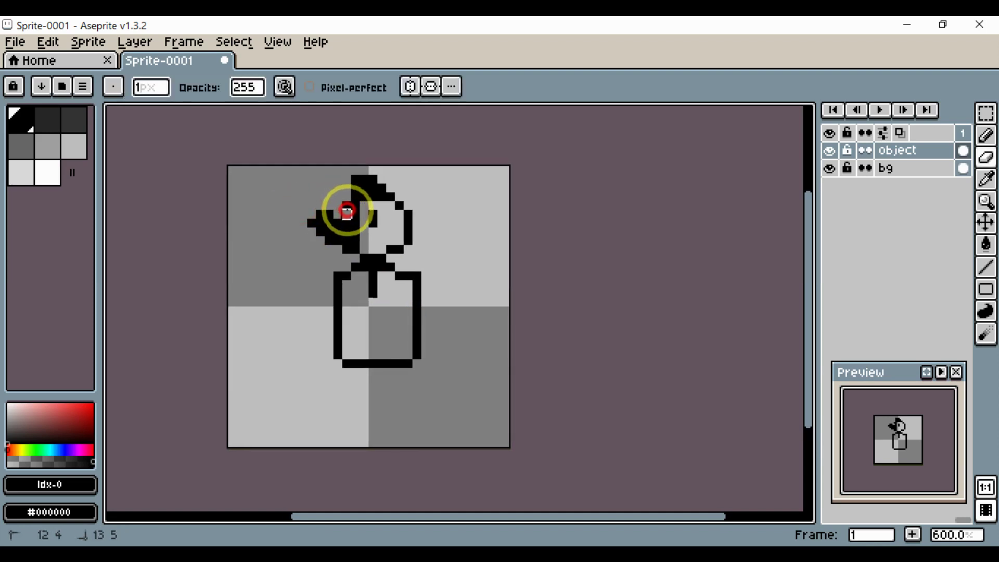
scroll(305, 250, "left", 3)
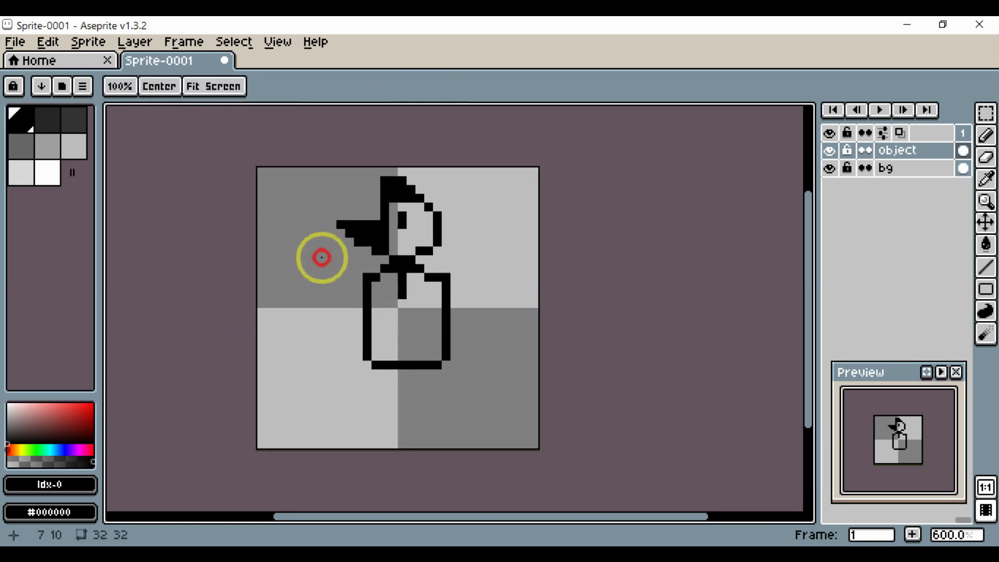
scroll(437, 322, "up", 4)
scroll(438, 321, "left", 3)
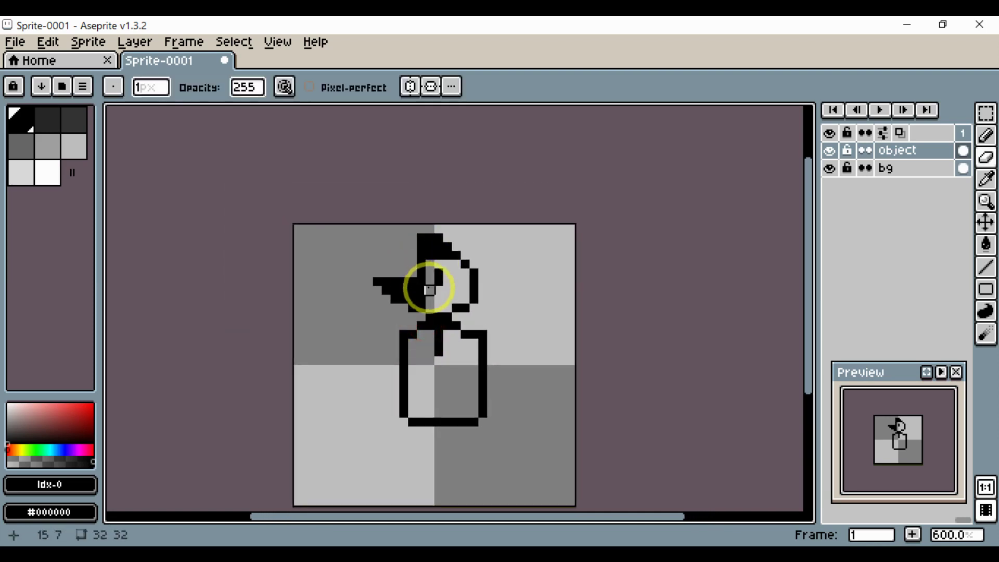
- Thicken the black hair beside the face between the crown tuft and the rear spike
scroll(429, 288, "up", 3)
key("b")
left_click(421, 233)
left_click_drag(423, 259, 400, 270)
scroll(365, 275, "right", 2)
scroll(356, 292, "down", 2)
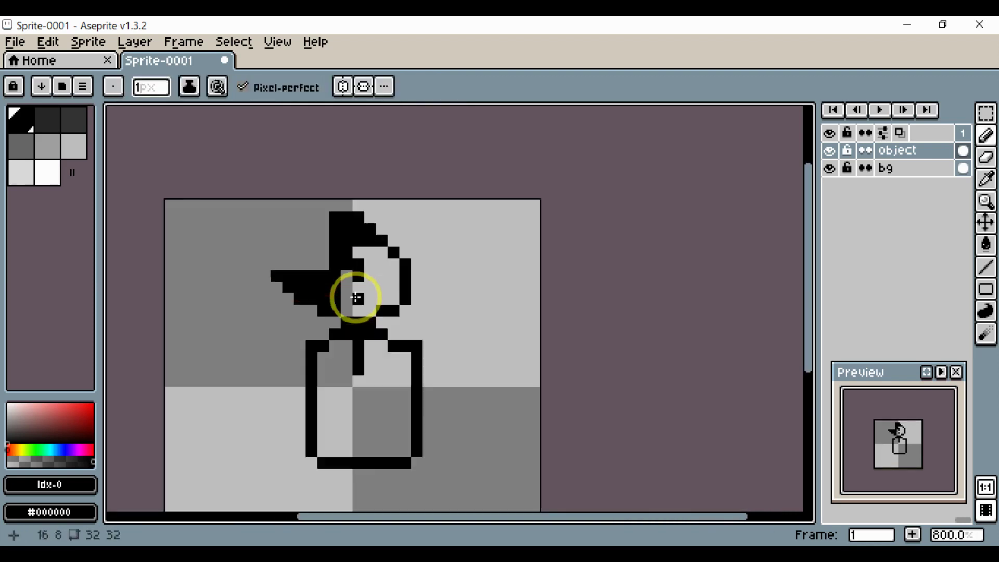
- Erase the old eye and redraw it as a single black pixel, one pixel further forward on the face
scroll(364, 268, "up", 3)
key("e")
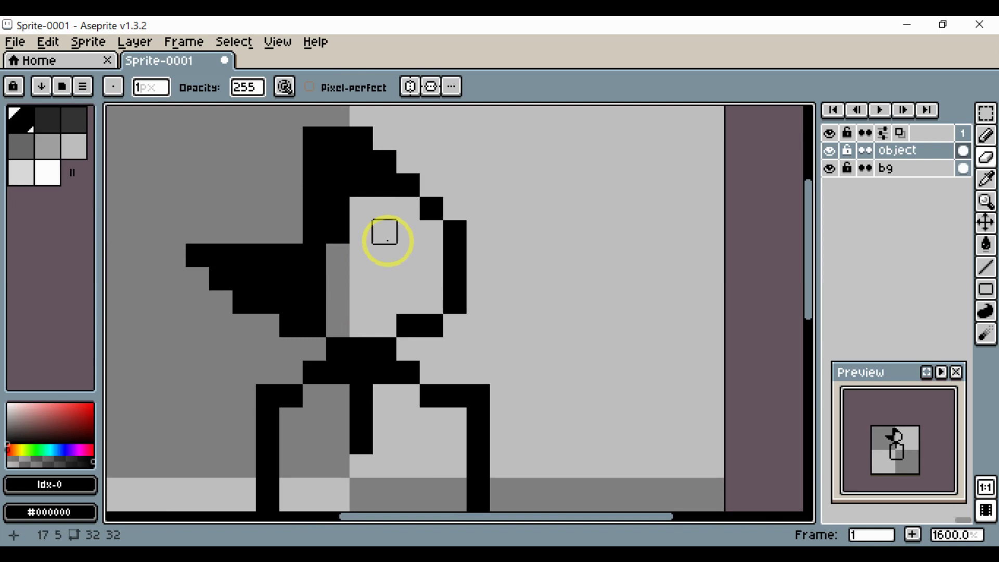
key("b")
left_click(386, 239)
left_click_drag(386, 274, 413, 338)
- Widen the hair at the back of the crown and fill it in down towards the neck
left_click(324, 201)
left_click(319, 213)
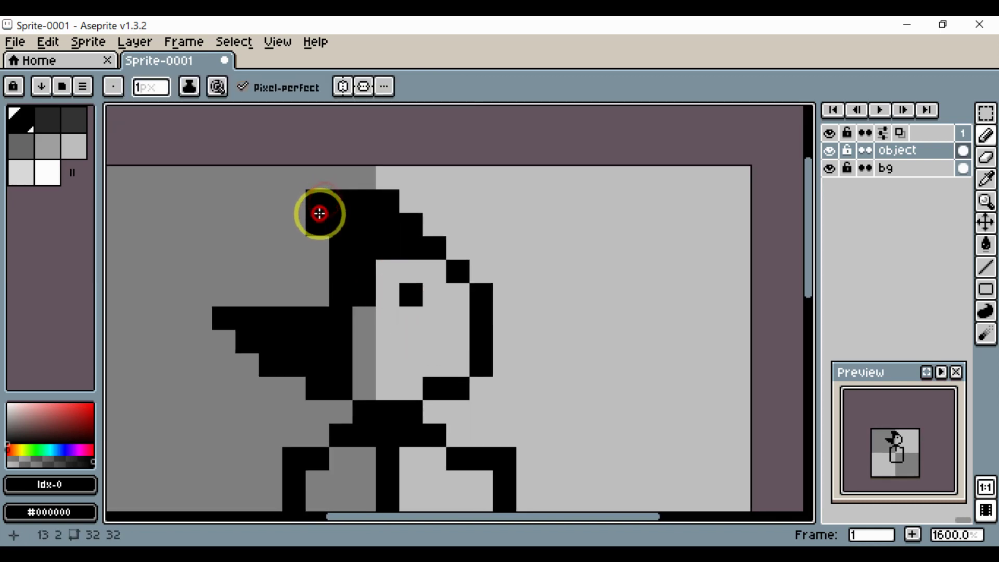
left_click_drag(320, 213, 321, 290)
scroll(386, 270, "down", 4)
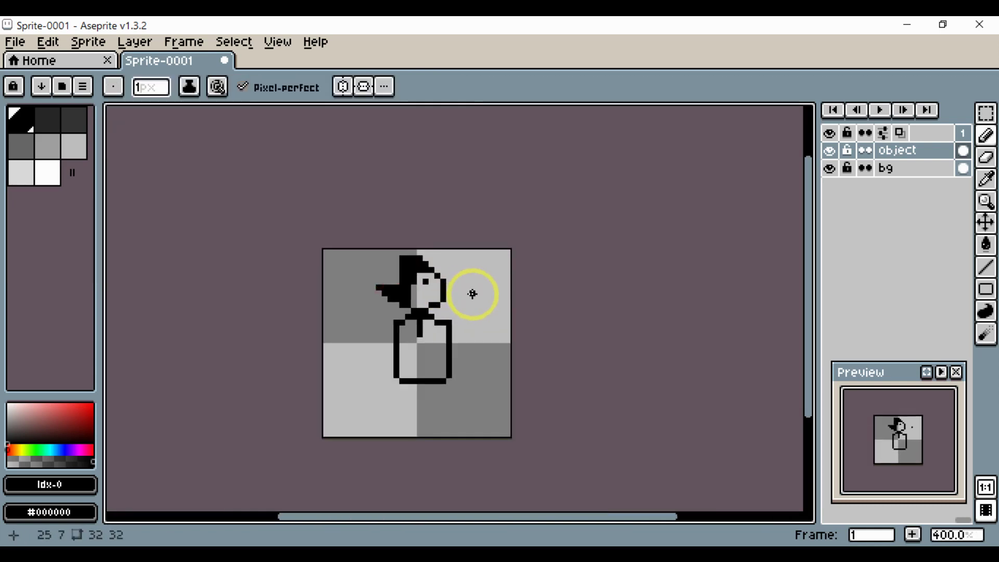
scroll(419, 300, "up", 2)
mouse_move(409, 275)
left_mouse_down()
mouse_move(409, 307)
mouse_move(364, 292)
left_mouse_up()
scroll(364, 291, "down", 4)
scroll(351, 296, "up", 2)
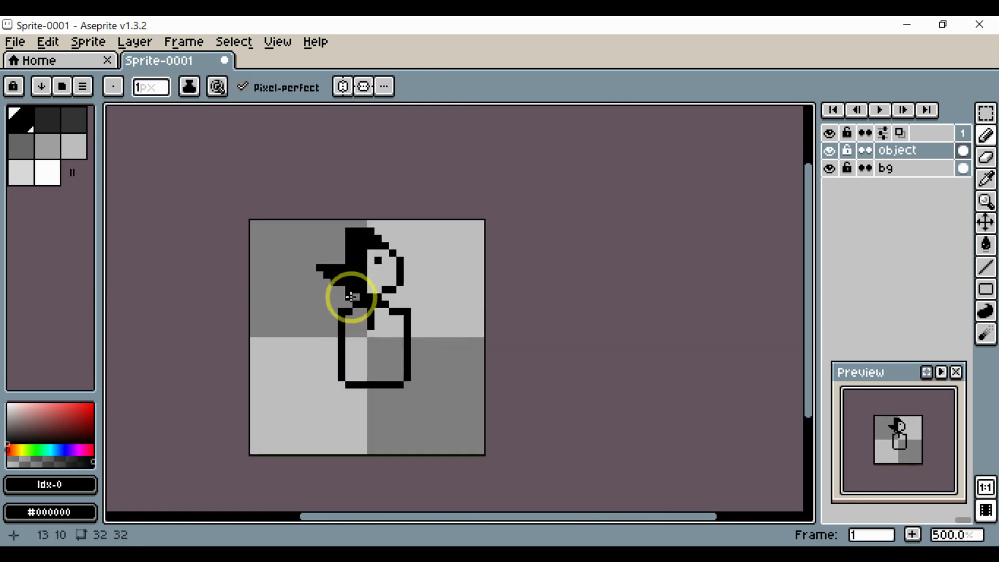
- Erase all the black hair along with the top and back outline of the head
key("e")
left_click(380, 244)
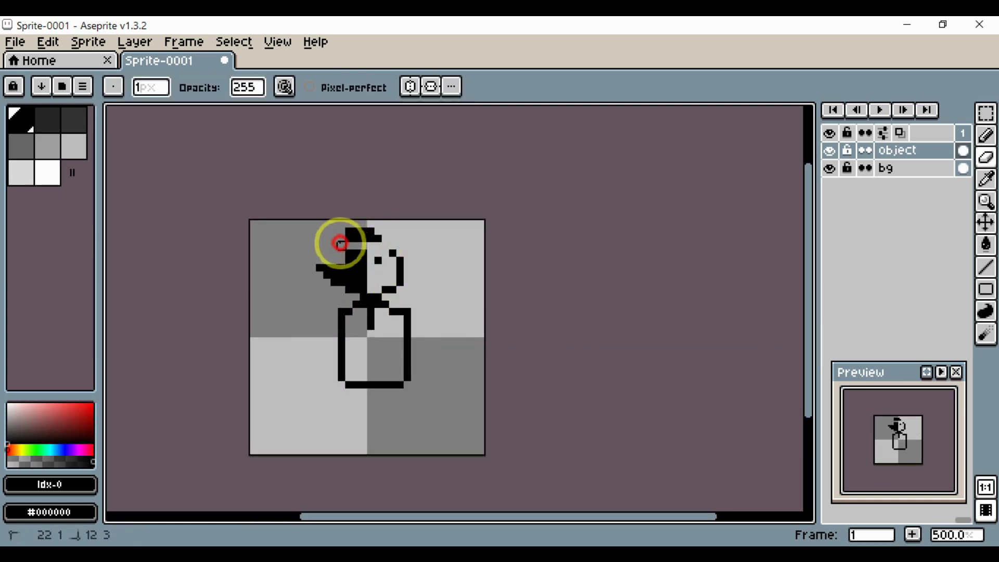
left_click_drag(340, 243, 366, 231)
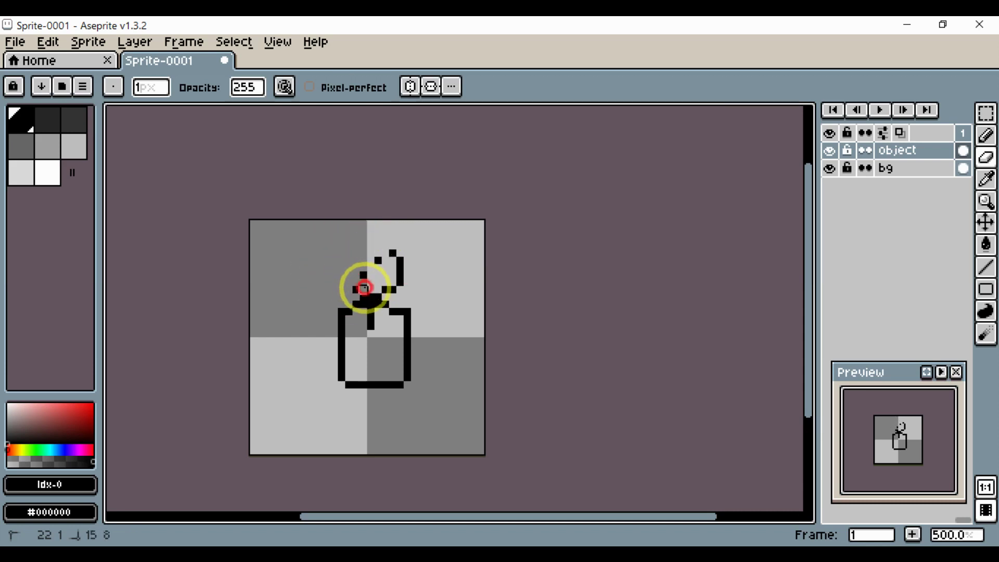
- Draw the lower back contour of the head and a thin hair lock sloping down and backwards above the shoulder
scroll(353, 286, "up", 2)
key("b")
mouse_move(351, 286)
left_mouse_down()
mouse_move(391, 308)
mouse_move(376, 307)
left_mouse_up()
left_click(357, 308)
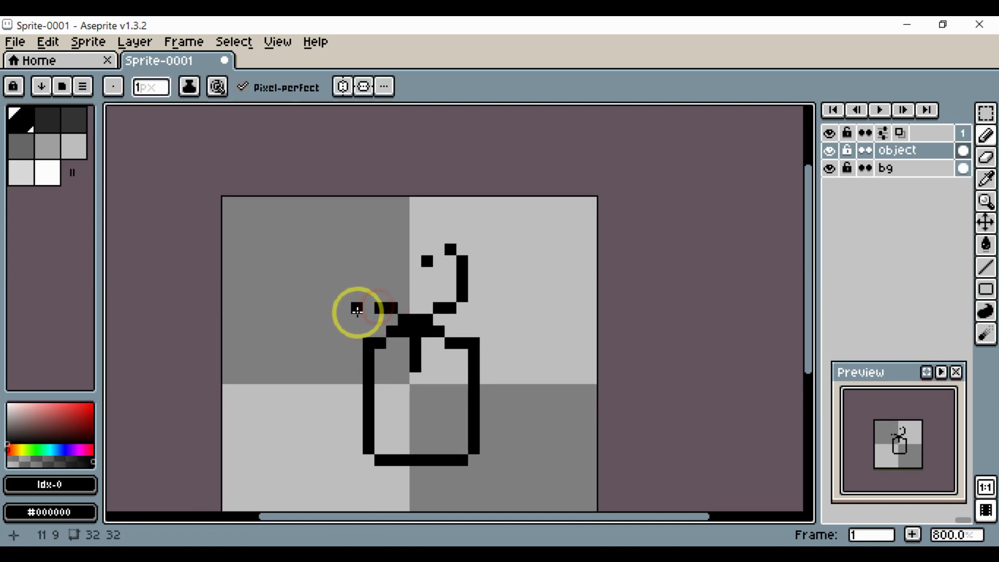
left_click(347, 308)
left_click(357, 305)
left_click(369, 295)
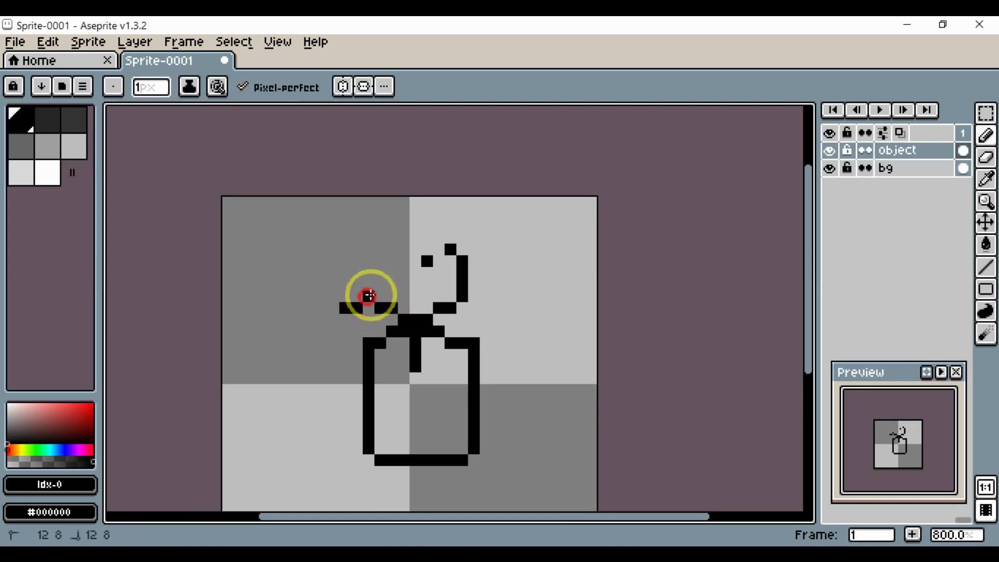
left_click_drag(333, 318, 322, 330)
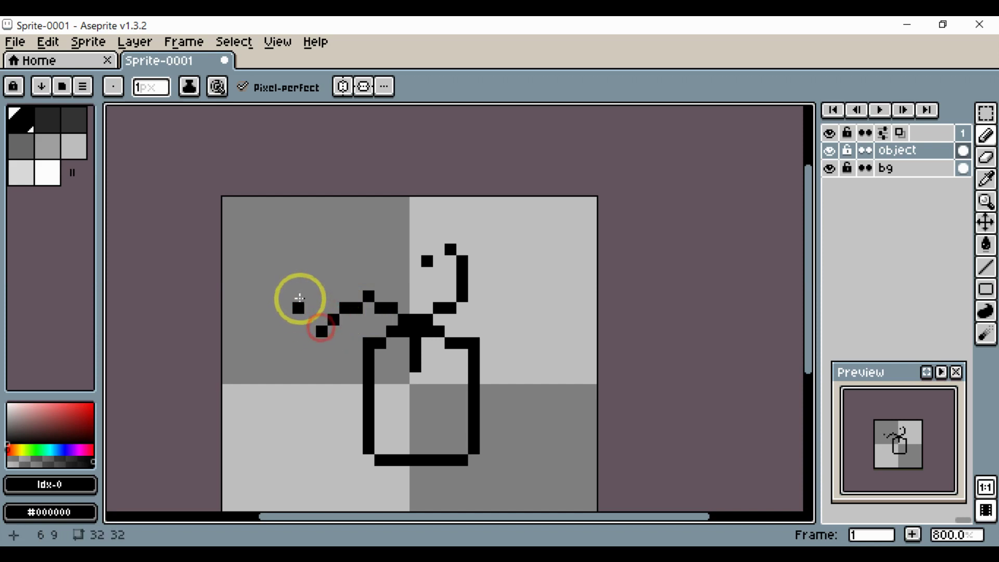
- Draw the back of the head diagonally up to the crown with a straight upper hair lock, and erase stray crown pixels
left_click(358, 285)
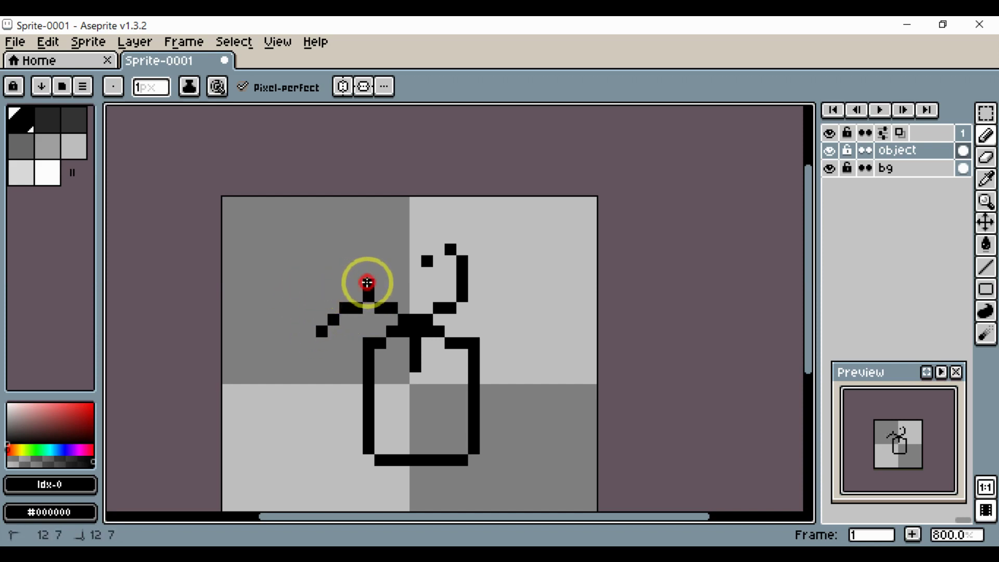
mouse_move(368, 283)
left_mouse_down()
mouse_move(311, 273)
mouse_move(364, 272)
mouse_move(385, 237)
mouse_move(447, 241)
mouse_move(400, 235)
mouse_move(427, 229)
mouse_move(404, 234)
left_mouse_up()
key("e")
left_click(433, 239)
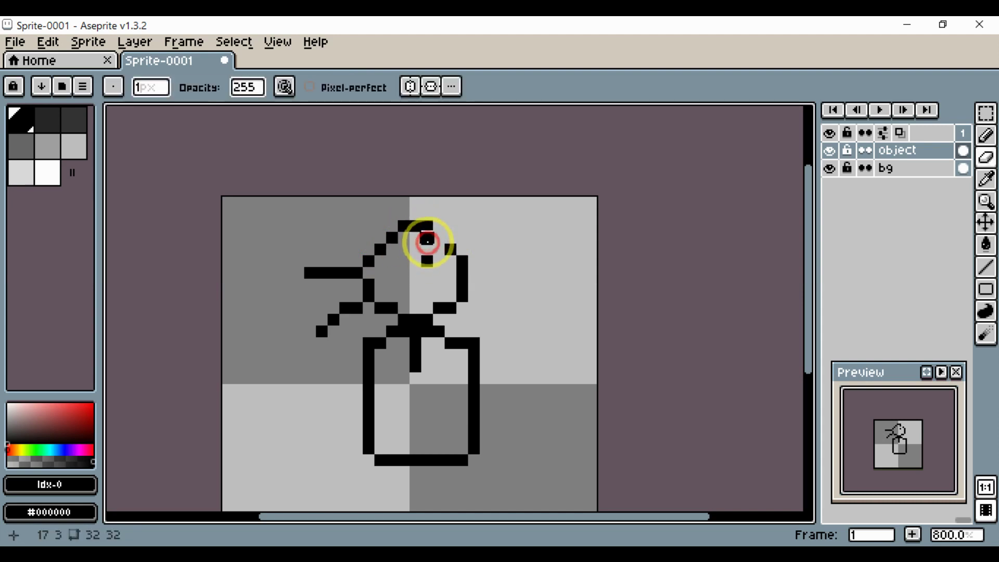
left_click(427, 242)
- Round out the forehead outline between crown and face by adding black pixels and erasing the extra corner pixel
key("b")
left_click(441, 241)
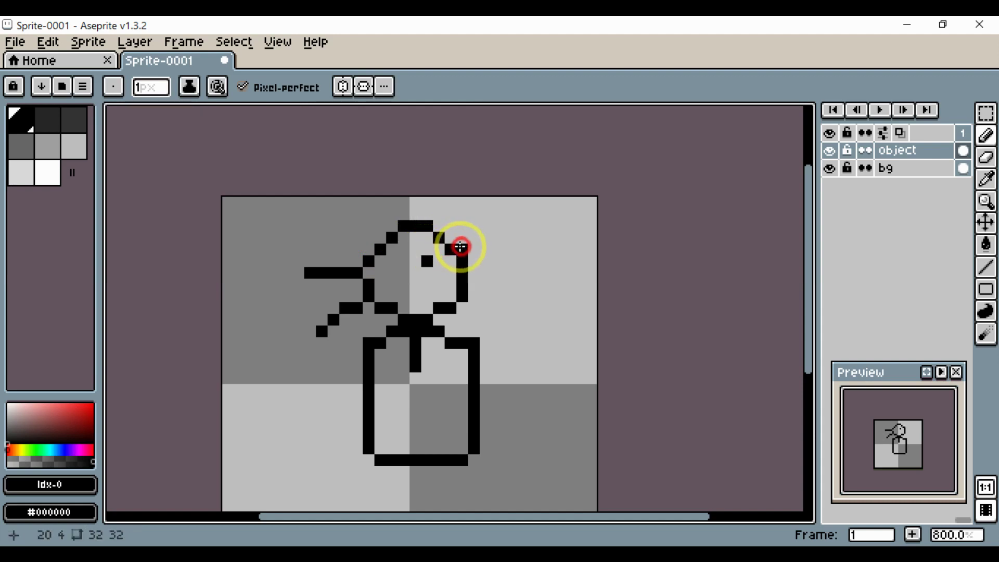
left_click(449, 236)
key("e")
left_click(462, 248)
key("space")
left_click_drag(435, 251, 448, 259)
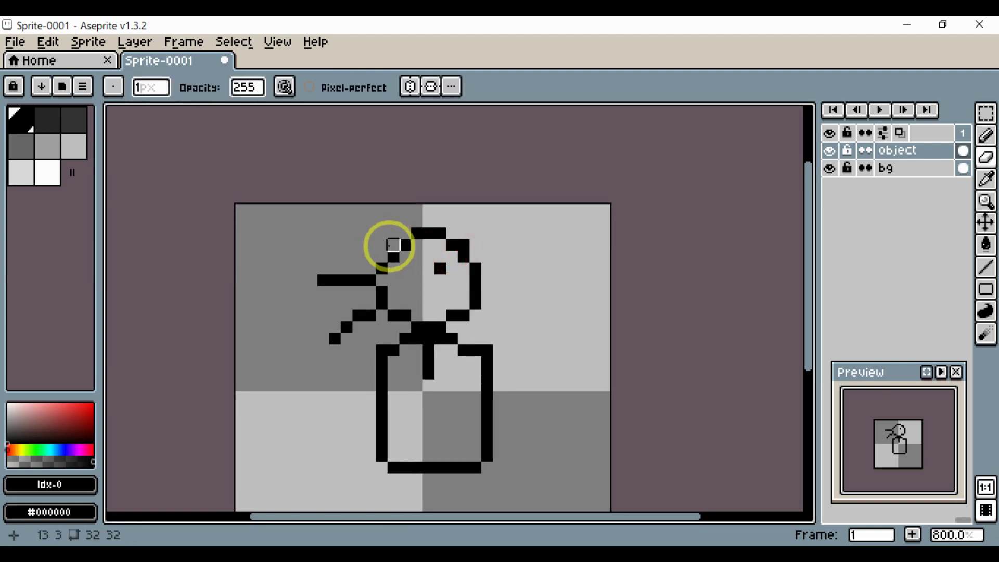
- Round out the back of the crown by adding outer outline pixels and erasing the inner one
key("b")
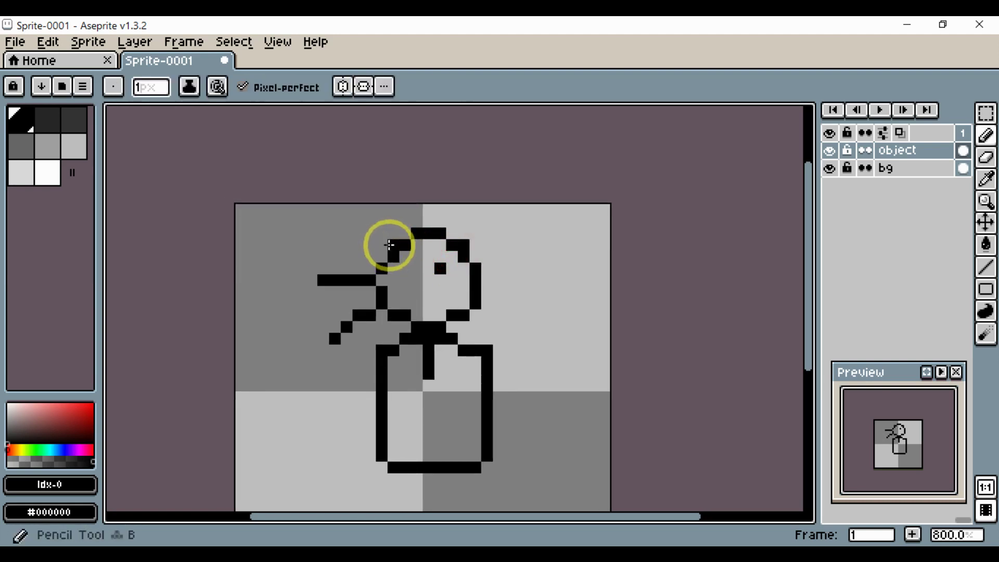
left_click(394, 245)
key("e")
left_click(395, 256)
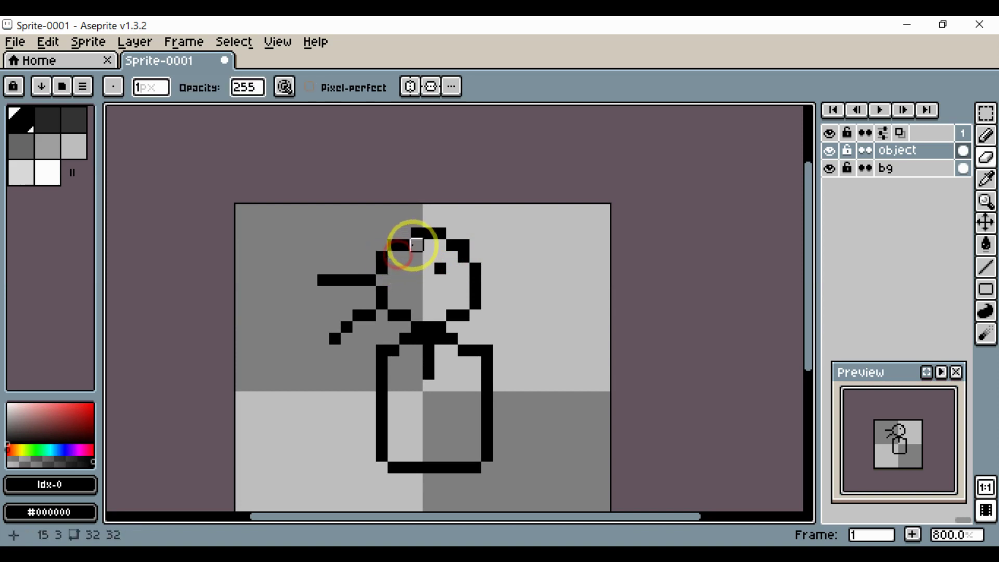
- Raise the crown of the head with black pixels one row above it, and erase the pixels enclosed beneath
key("space")
left_click_drag(411, 255, 378, 262)
key("b")
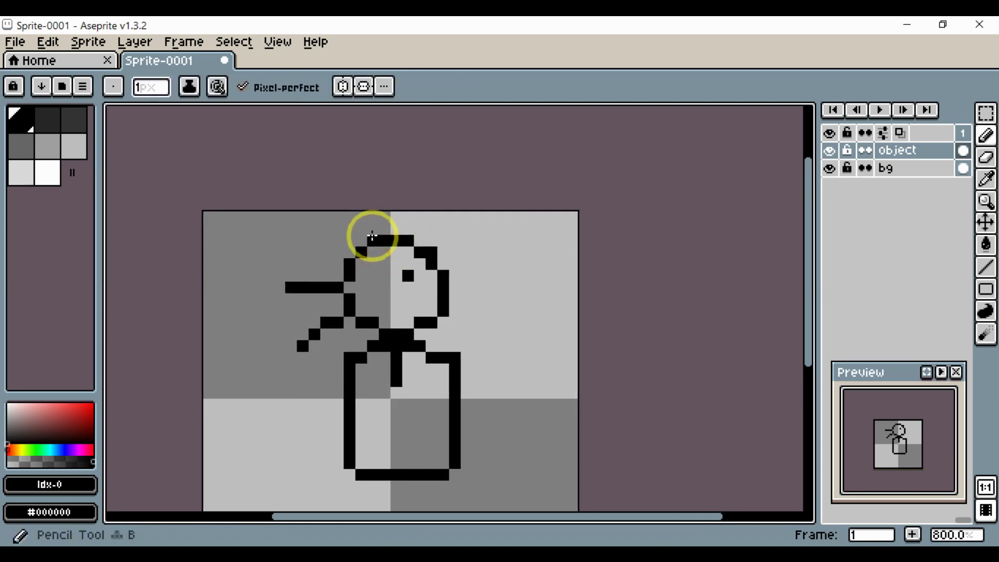
left_click(385, 230)
key("e")
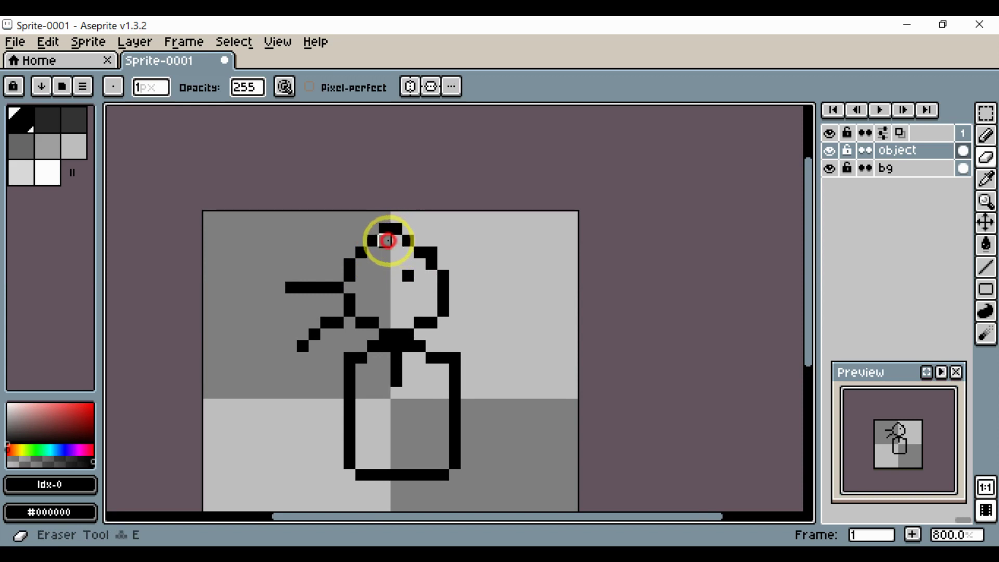
key("space")
mouse_move(386, 253)
left_mouse_down()
mouse_move(386, 235)
mouse_move(429, 252)
left_mouse_up()
scroll(412, 265, "down", 5)
scroll(420, 266, "up", 5)
left_click(415, 231)
- Flatten the crown by filling its row with black pixels and erasing the raised pixels above it
key("space")
key("b")
left_click(385, 226)
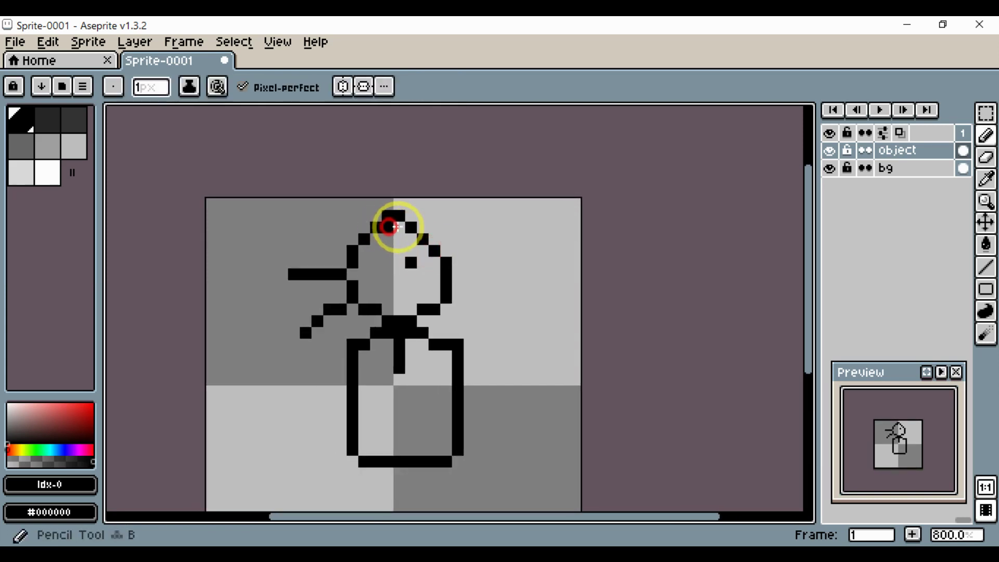
left_click(403, 224)
key("e")
left_click(399, 217)
left_click(384, 215)
scroll(412, 239, "up", 3)
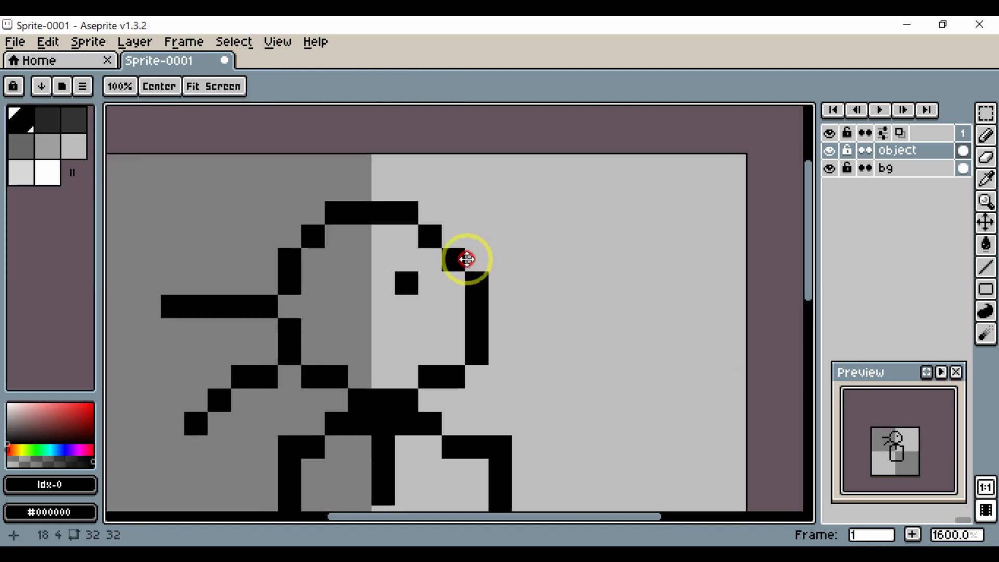
scroll(464, 261, "down", 5)
left_click_drag(487, 298, 532, 297)
scroll(516, 301, "up", 2)
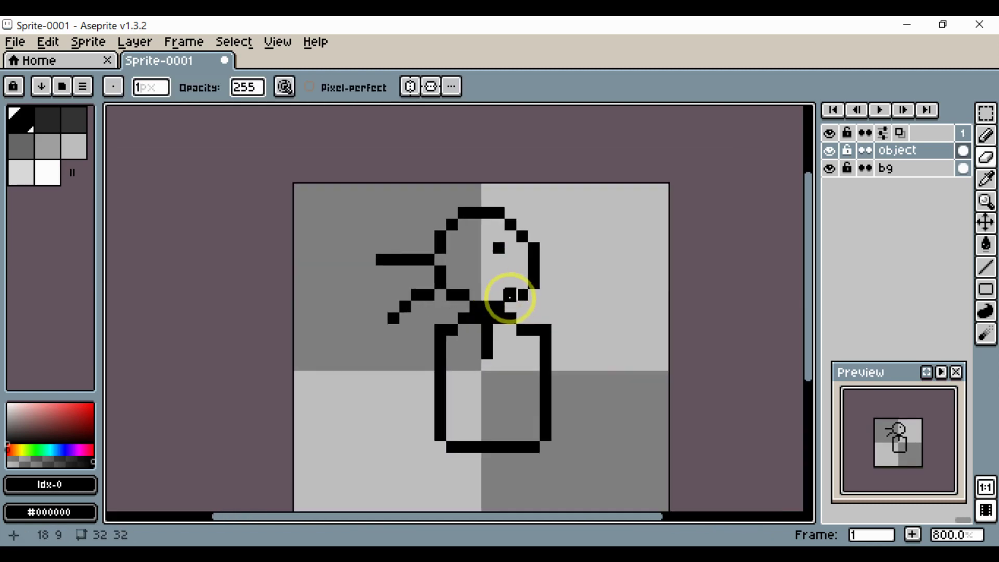
- Erase the lower sides and bottom edge of the torso, keeping only the shoulder outline
mouse_move(462, 299)
left_mouse_down()
mouse_move(500, 272)
mouse_move(434, 274)
left_mouse_up()
left_click(422, 335)
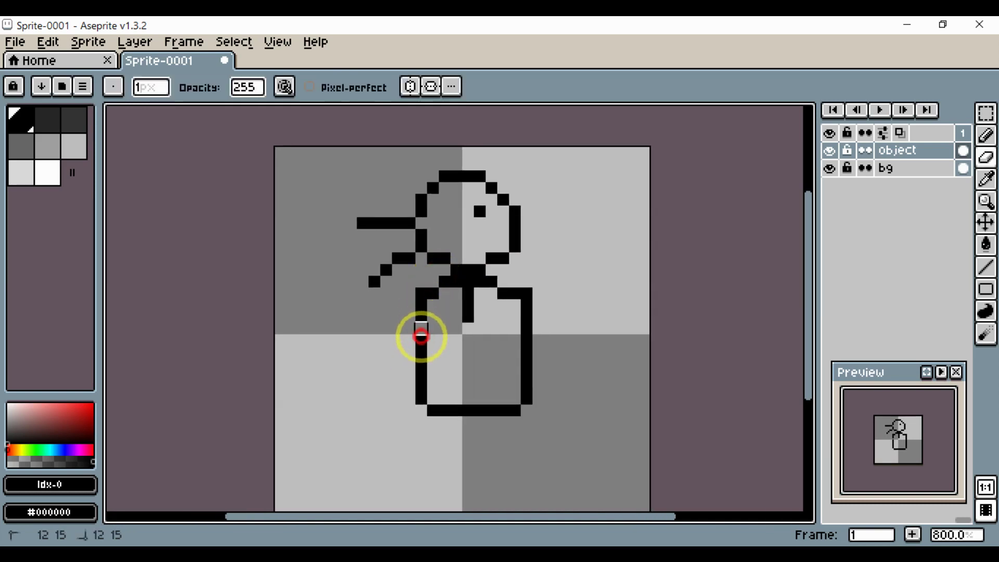
mouse_move(421, 335)
left_mouse_down()
mouse_move(435, 403)
mouse_move(509, 408)
left_mouse_up()
left_click(424, 403)
left_click(522, 333)
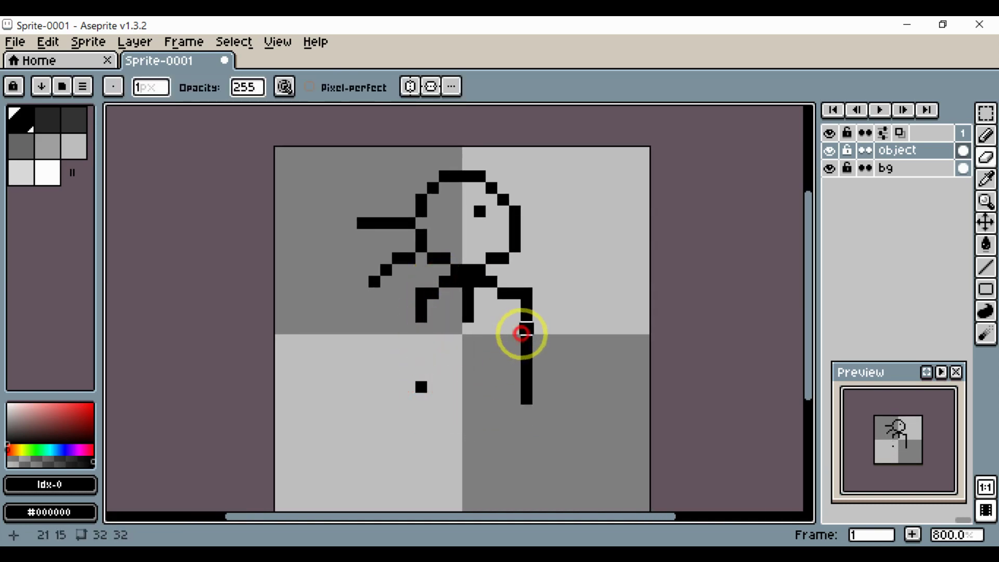
mouse_move(522, 333)
left_mouse_down()
mouse_move(525, 391)
mouse_move(461, 396)
mouse_move(415, 386)
left_mouse_up()
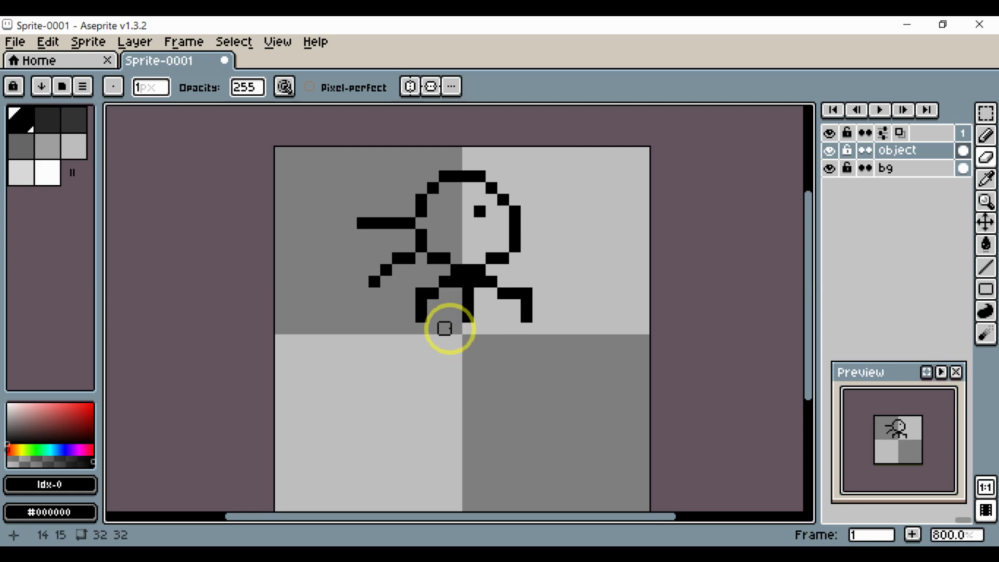
- Draw two long vertical sides for a narrower torso and join their upper ends to the shoulders
key("b")
left_click_drag(446, 328, 453, 435)
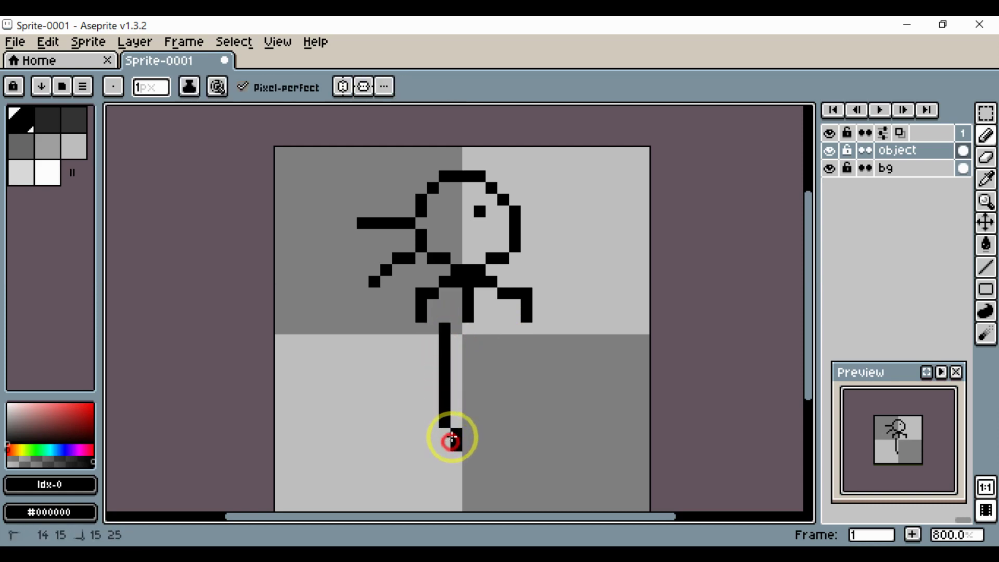
left_click(467, 349)
key("ctrl+z")
mouse_move(503, 325)
left_mouse_down()
mouse_move(504, 411)
mouse_move(494, 430)
mouse_move(506, 424)
left_mouse_up()
left_click(496, 436)
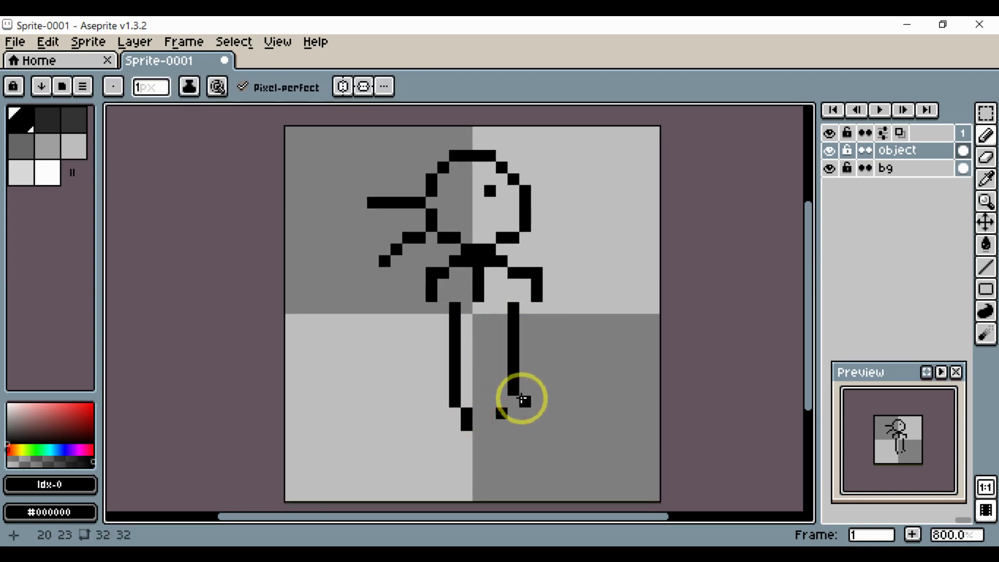
left_click_drag(437, 281, 442, 308)
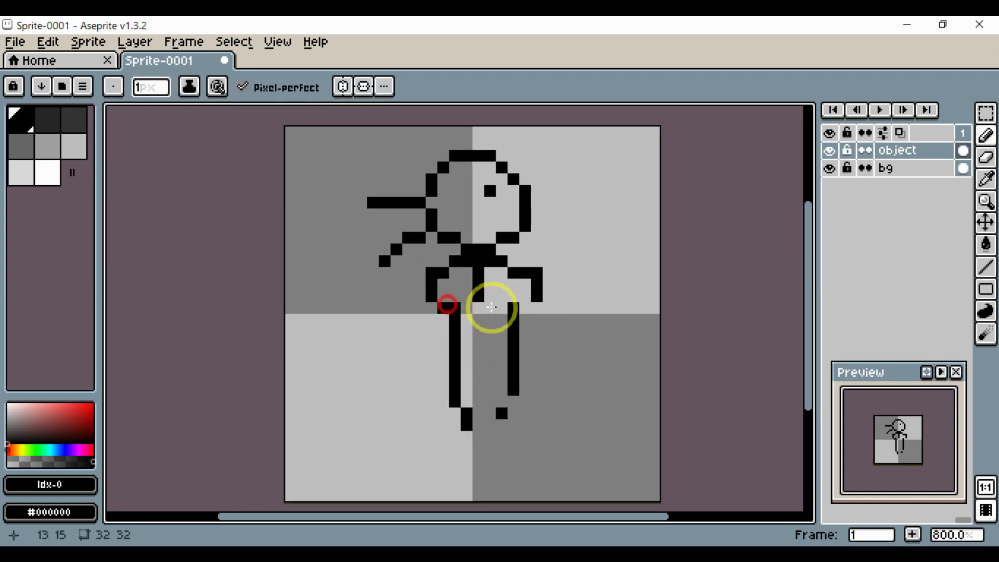
left_click(524, 308)
left_click_drag(539, 334, 527, 334)
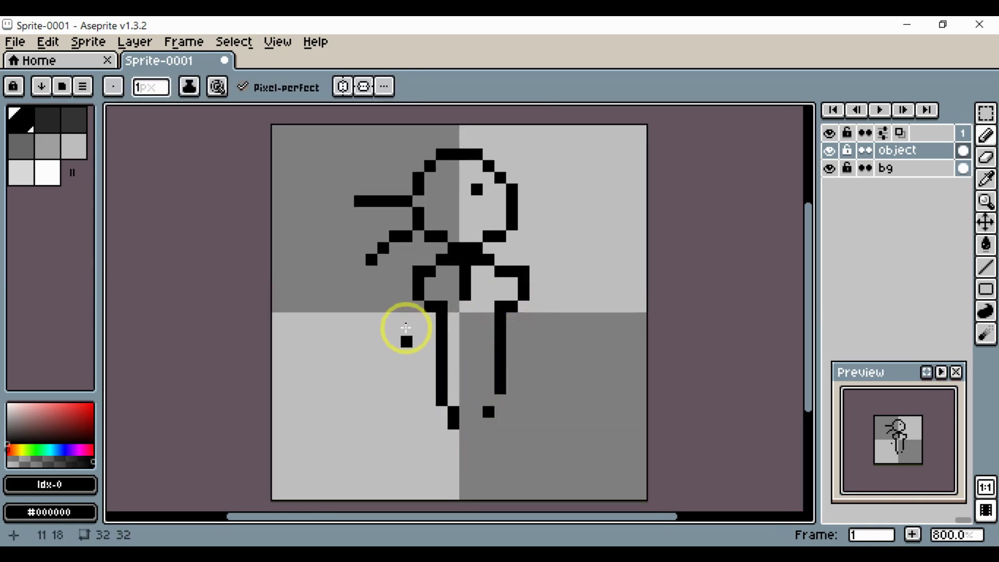
- Draw two thin arms sloping diagonally down and outwards from the shoulders, each ending in a short vertical hand
left_click_drag(407, 310, 369, 342)
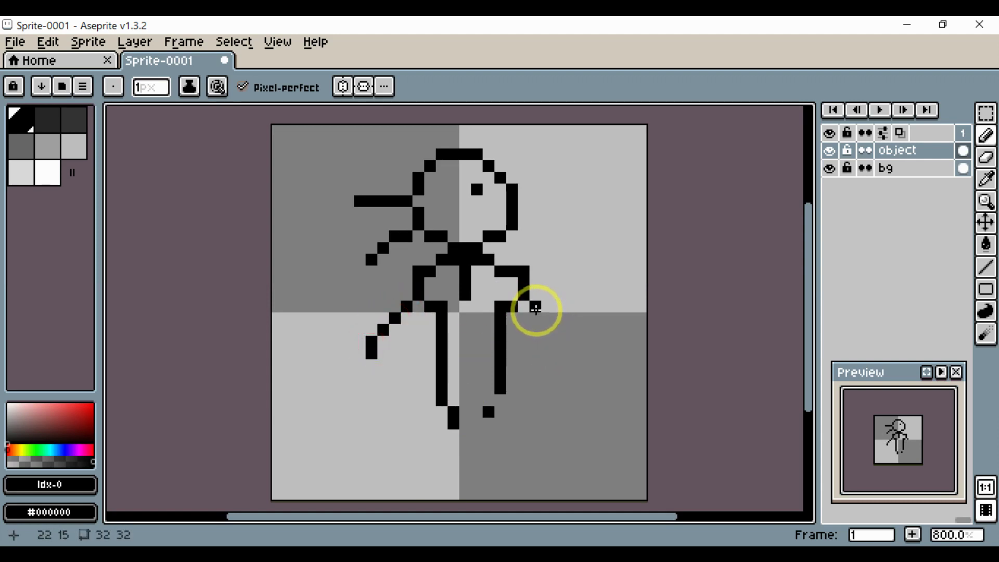
mouse_move(536, 310)
left_mouse_down()
mouse_move(575, 354)
mouse_move(543, 377)
left_mouse_up()
scroll(536, 382, "down", 1)
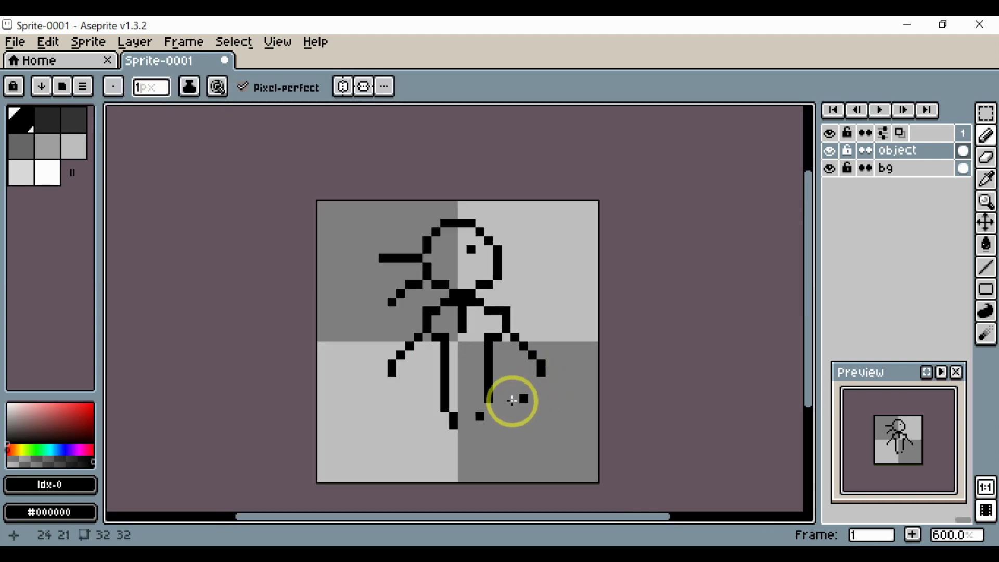
- Even out both sides at the hips with inward-stepping pixels and close the torso with a horizontal bottom edge
scroll(482, 413, "up", 2)
left_click_drag(439, 415, 482, 361)
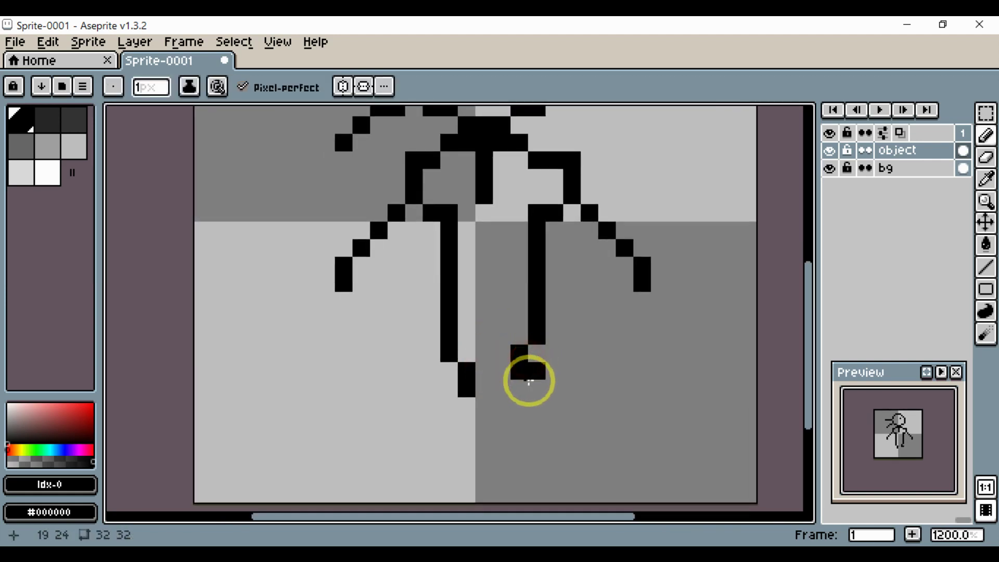
key("e")
left_click(467, 396)
left_click(457, 354)
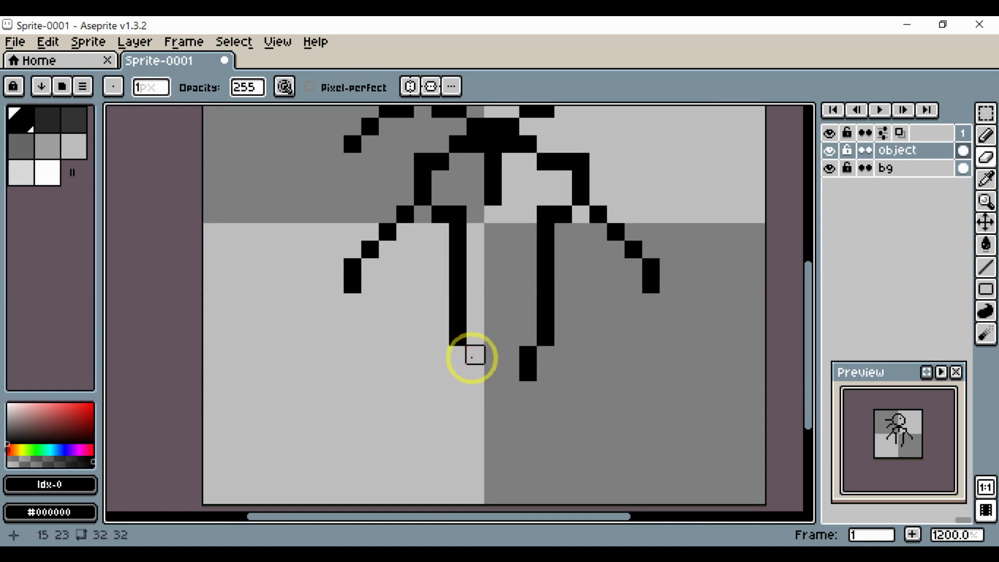
key("b")
left_click(472, 357)
mouse_move(462, 382)
left_mouse_down()
mouse_move(458, 326)
mouse_move(523, 331)
left_mouse_up()
- Draw two short legs with outward-pointing feet from the torso's bottom edge down to the canvas edge
left_click(457, 345)
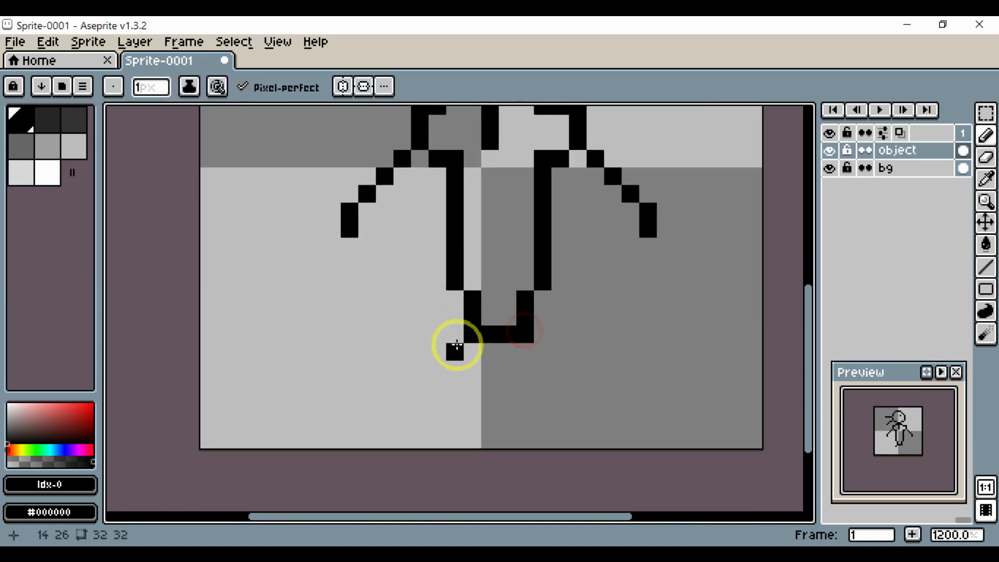
mouse_move(456, 363)
left_mouse_down()
mouse_move(454, 409)
mouse_move(435, 417)
left_mouse_up()
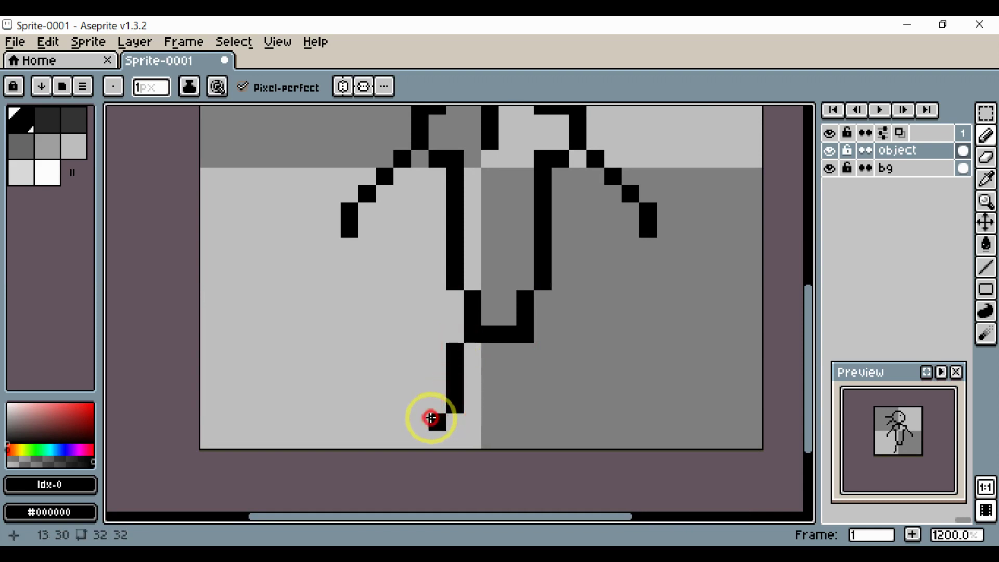
mouse_move(543, 351)
left_mouse_down()
mouse_move(548, 407)
mouse_move(560, 420)
mouse_move(522, 385)
left_mouse_up()
mouse_move(438, 340)
left_mouse_down()
mouse_move(439, 410)
mouse_move(484, 415)
mouse_move(438, 353)
mouse_move(437, 401)
mouse_move(424, 419)
mouse_move(389, 423)
left_mouse_up()
key("space")
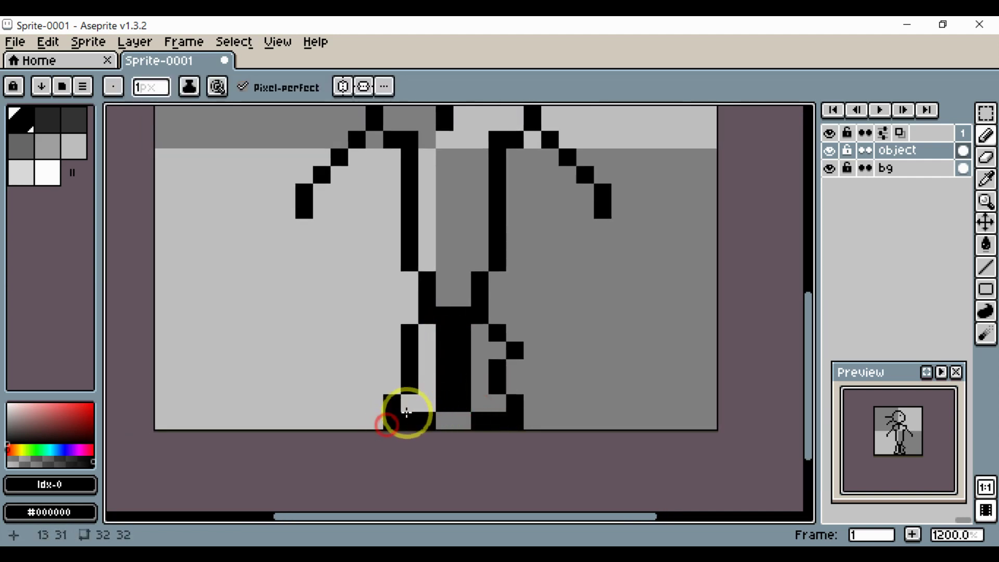
scroll(428, 404, "down", 3)
key("space")
mouse_move(453, 401)
left_mouse_down()
mouse_move(493, 411)
mouse_move(551, 370)
left_mouse_up()
scroll(530, 393, "up", 4)
key("space")
- Erase both legs and feet below the torso
key("e")
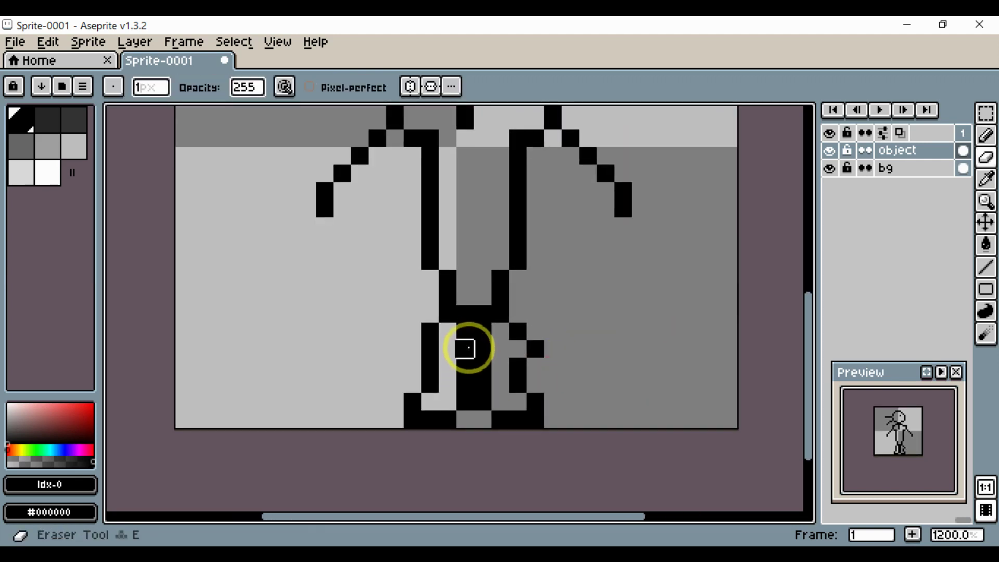
mouse_move(464, 346)
left_mouse_down()
mouse_move(466, 335)
mouse_move(500, 368)
mouse_move(483, 383)
mouse_move(553, 380)
mouse_move(536, 346)
mouse_move(526, 419)
mouse_move(428, 339)
mouse_move(417, 415)
mouse_move(449, 397)
left_mouse_up()
scroll(458, 396, "down", 3)
key("space")
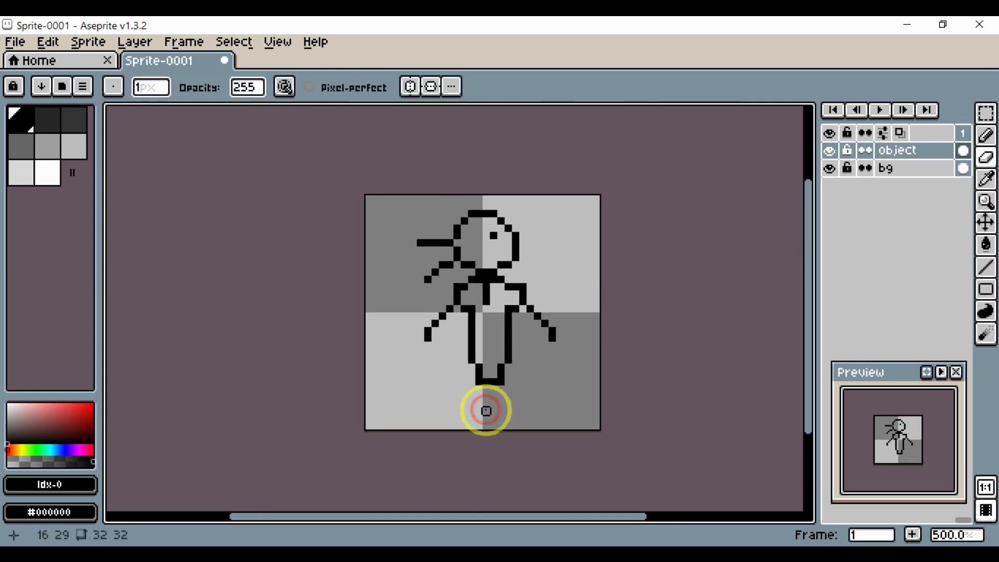
- Select the whole canvas and delete the character from the object layer
scroll(509, 375, "up", 4)
scroll(507, 373, "down", 3)
key("ctrl+a")
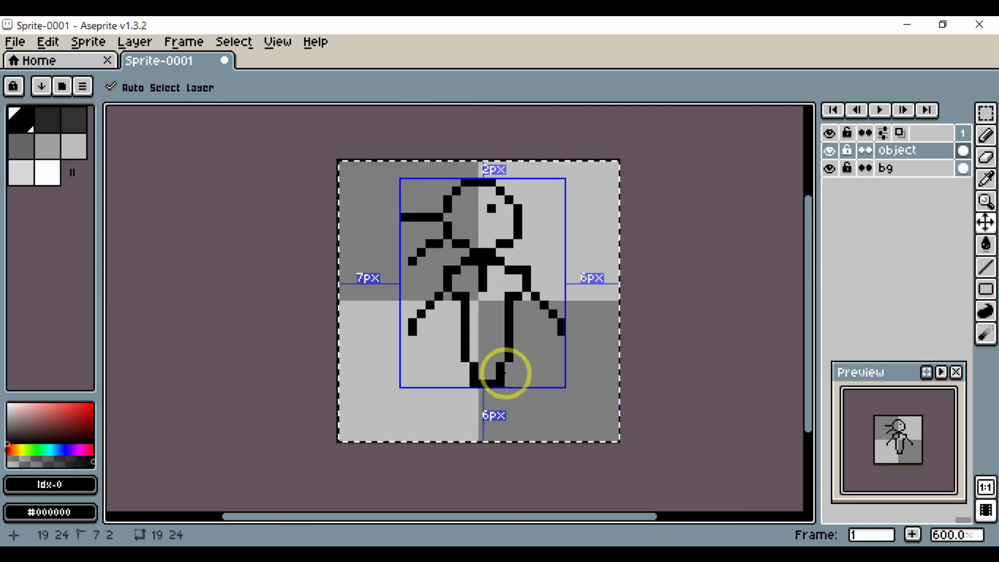
key("Delete")
- Draw a rounded black head outline about 11 pixels wide and 9 pixels high across the upper middle of the canvas
scroll(471, 326, "up", 1)
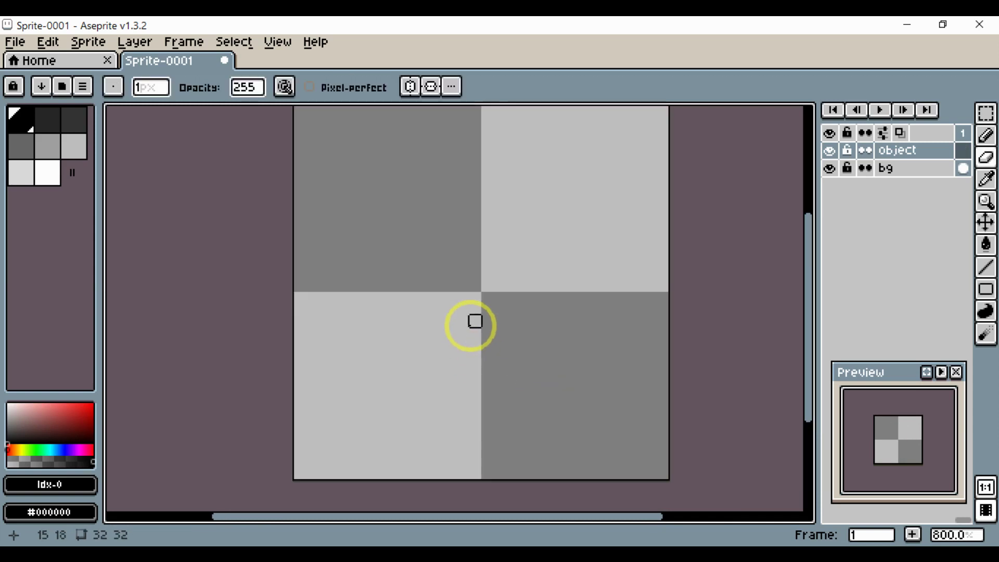
key("b")
key("space")
left_click_drag(471, 301, 458, 366)
mouse_move(461, 245)
left_mouse_down()
mouse_move(406, 297)
mouse_move(444, 342)
mouse_move(515, 265)
mouse_move(451, 240)
mouse_move(467, 257)
left_mouse_up()
key("space")
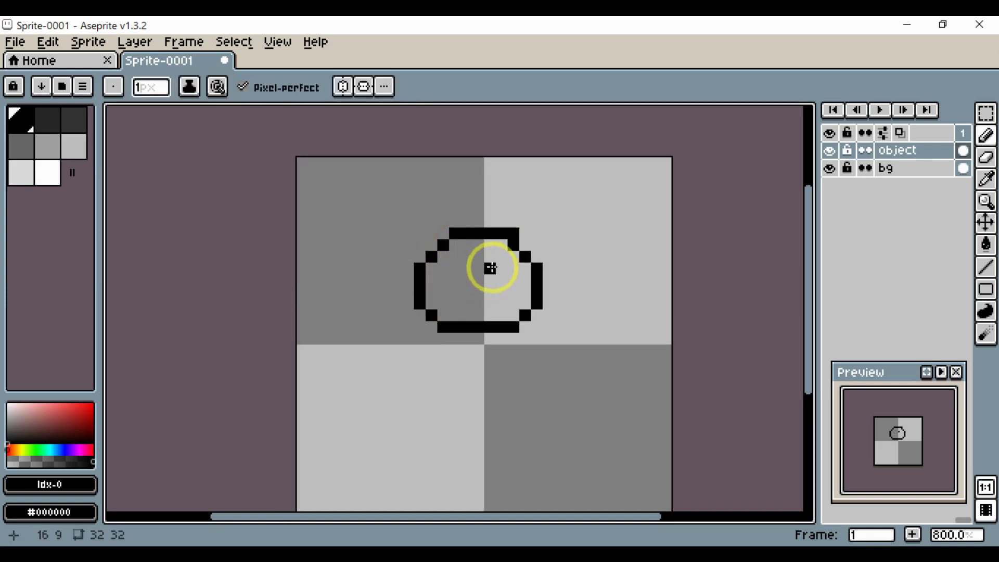
- Draw eye, brow, nose and mouth pixels on the front of the head, and erase the surplus pixels around them
mouse_move(517, 256)
left_mouse_down()
mouse_move(537, 240)
mouse_move(512, 278)
mouse_move(551, 291)
mouse_move(513, 304)
left_mouse_up()
left_click_drag(487, 314, 507, 318)
scroll(479, 254, "up", 2)
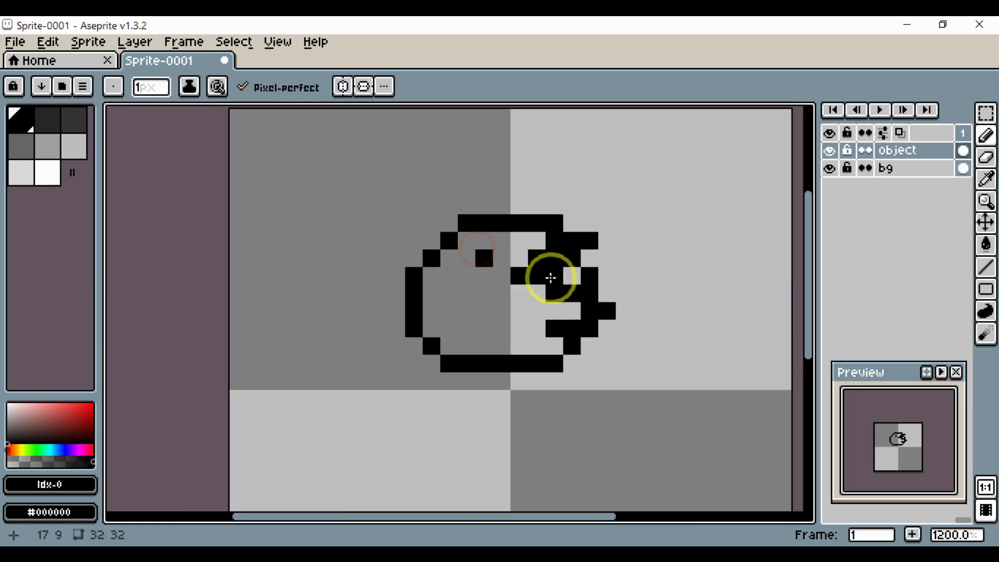
key("e")
left_click_drag(581, 272, 610, 288)
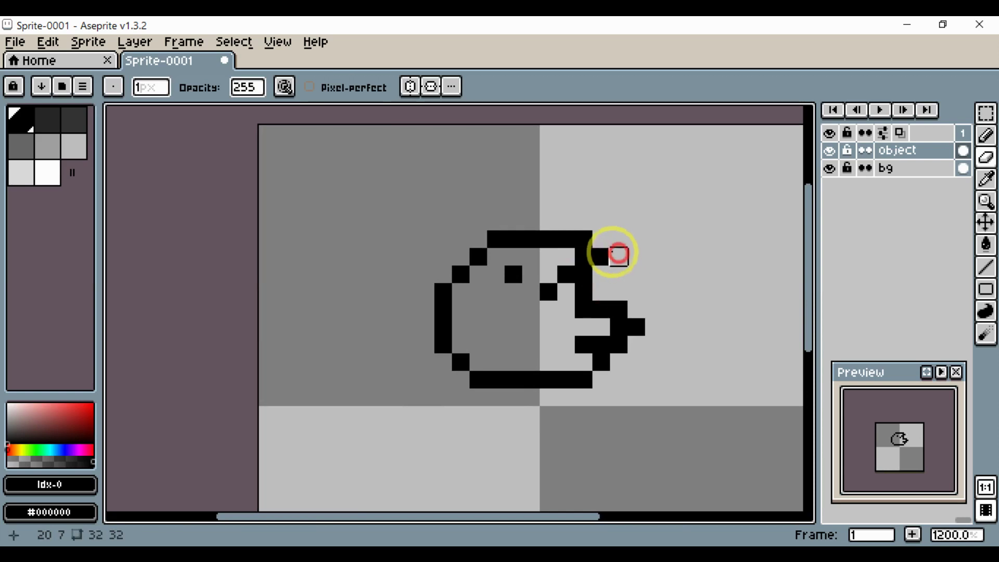
left_click_drag(640, 333, 616, 308)
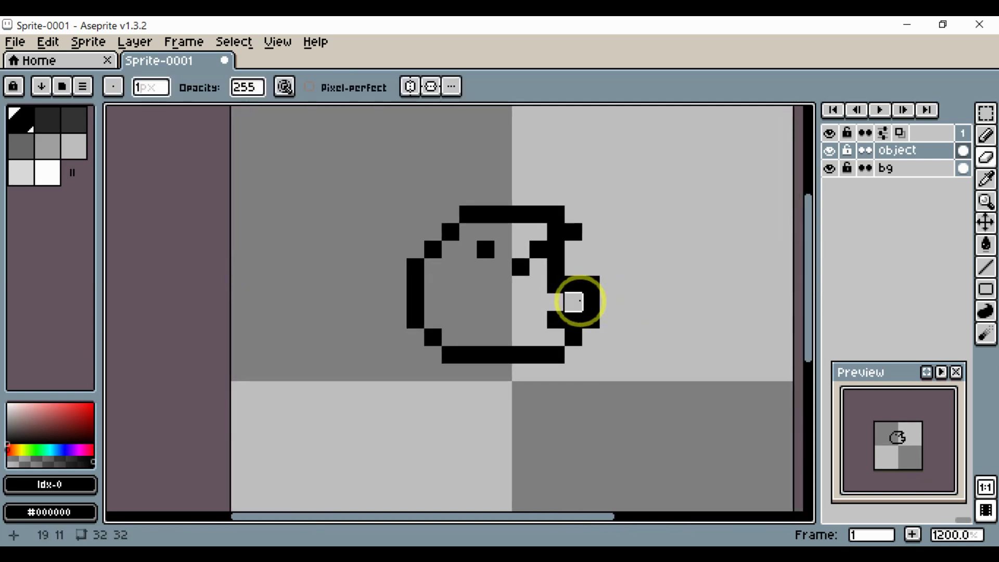
- Thicken the brow and nose with solid black pixels, and extend the head's top edge forward over the brow
key("b")
key("e")
scroll(694, 322, "down", 4)
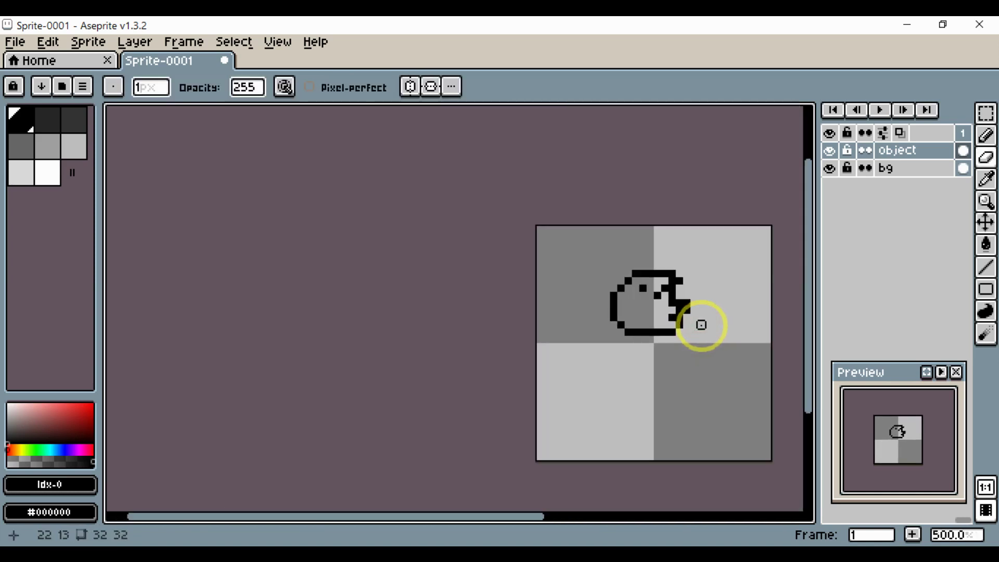
mouse_move(702, 325)
left_mouse_down()
mouse_move(629, 333)
mouse_move(638, 312)
mouse_move(625, 286)
mouse_move(587, 282)
left_mouse_up()
scroll(604, 294, "up", 4)
key("b")
key("e")
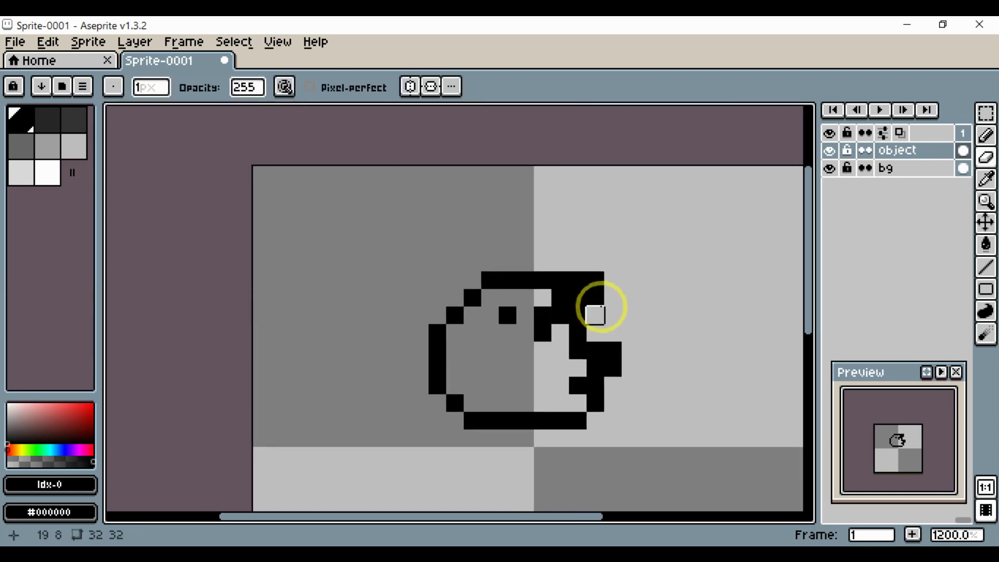
- Trim the pixels beneath the front end of the top edge, and extend the inner brow line down towards the nose
left_click_drag(613, 326, 639, 313)
key("b")
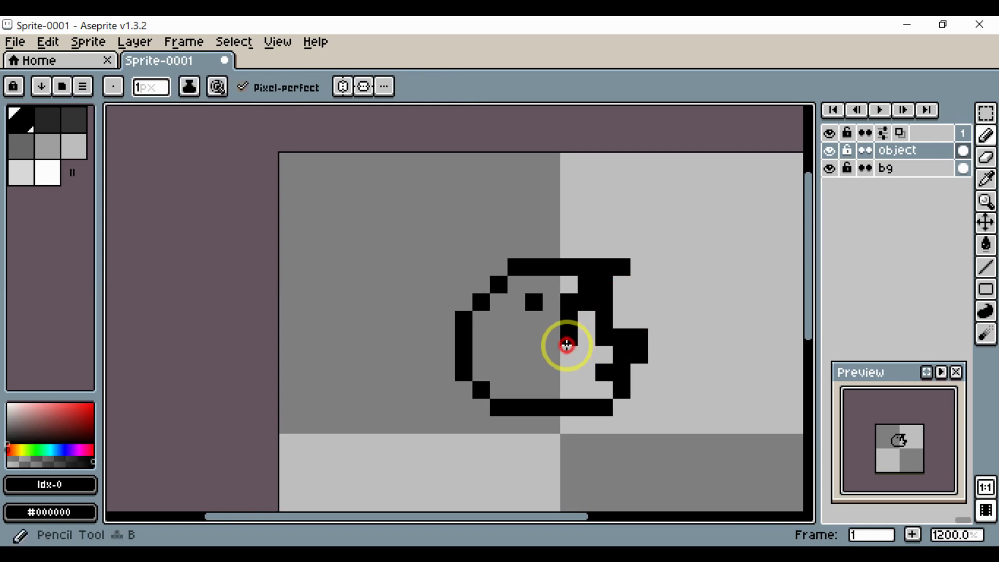
left_click(571, 361)
left_click_drag(578, 362, 602, 372)
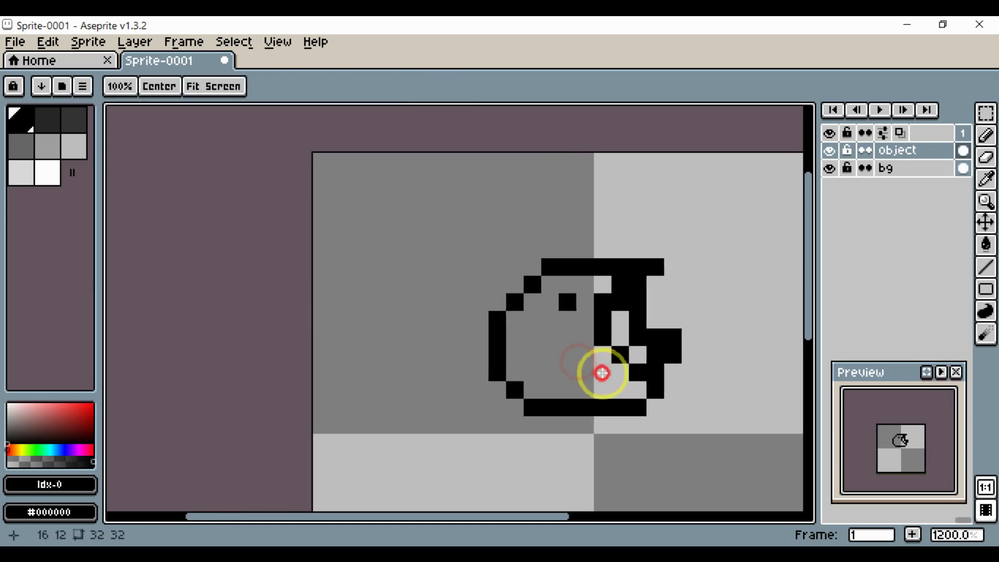
scroll(620, 417, "down", 4)
scroll(583, 367, "up", 4)
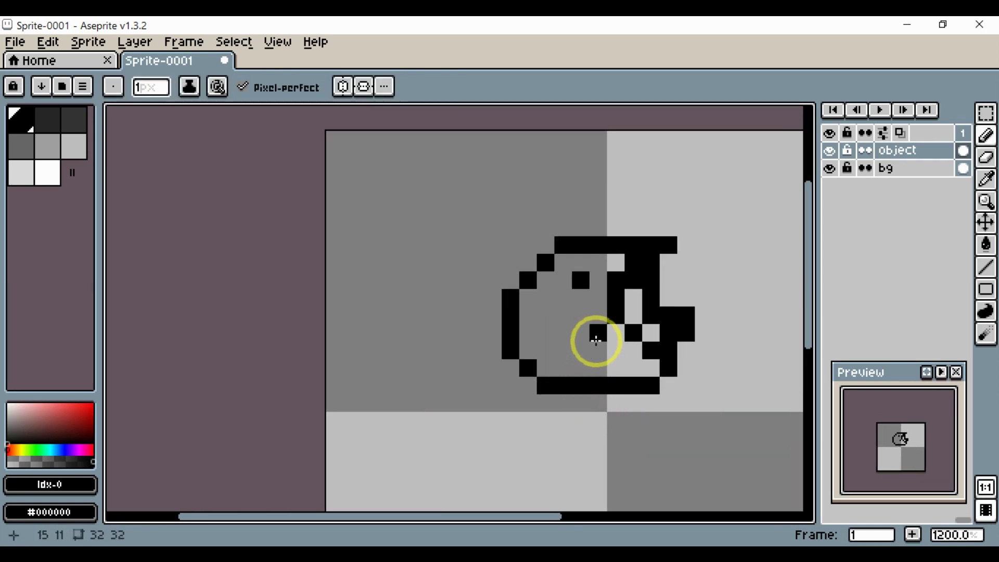
- Widen the single pixel inside the back half of the head into a two-pixel horizontal dash
left_click_drag(599, 352, 574, 360)
left_click(546, 290)
left_click_drag(561, 323, 576, 334)
scroll(581, 354, "down", 3)
scroll(591, 372, "up", 4)
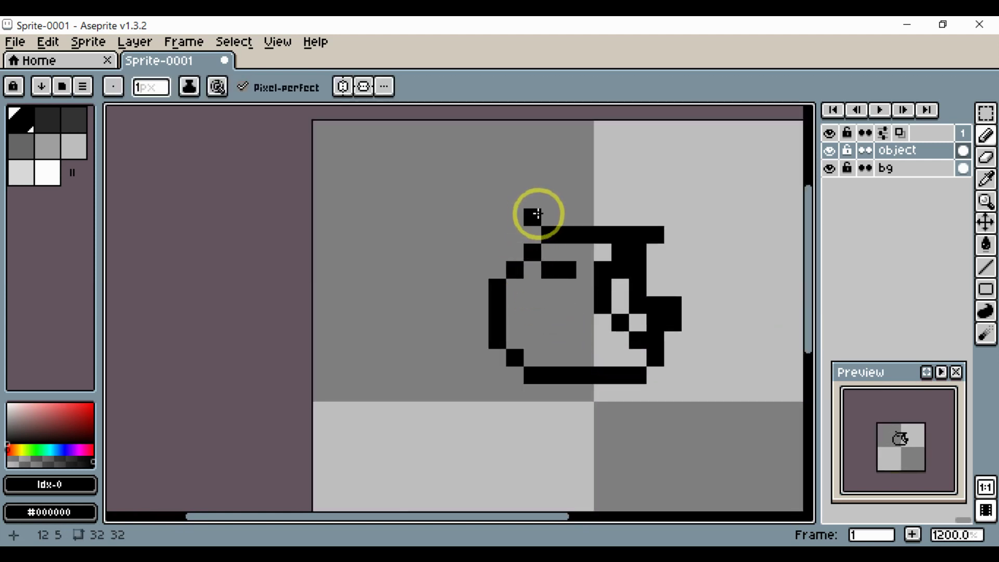
- Enlarge the back of the head outward and upward with one pixel jutting out behind, and clear the old outline there
mouse_move(532, 217)
left_mouse_down()
mouse_move(483, 234)
mouse_move(453, 282)
mouse_move(465, 348)
mouse_move(491, 379)
mouse_move(517, 383)
mouse_move(518, 372)
mouse_move(494, 333)
mouse_move(489, 282)
mouse_move(501, 267)
mouse_move(541, 238)
mouse_move(638, 235)
mouse_move(664, 215)
mouse_move(646, 228)
mouse_move(640, 217)
mouse_move(587, 268)
mouse_move(552, 278)
mouse_move(566, 268)
mouse_move(515, 269)
mouse_move(537, 265)
left_mouse_up()
left_click(464, 357)
key("e")
key("b")
key("e")
key("b")
left_click_drag(554, 268, 533, 276)
left_click(538, 227)
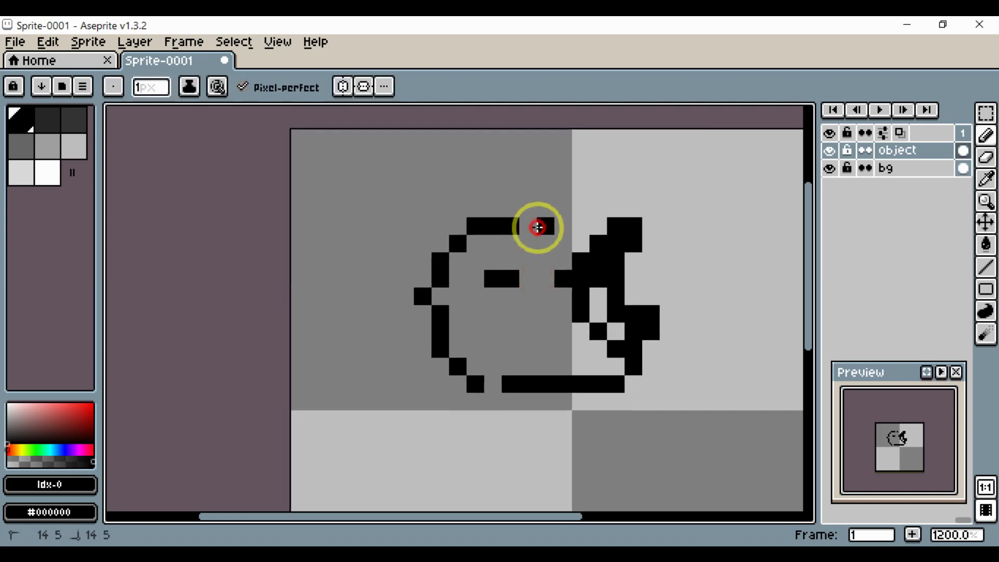
- Clear the old top edge of the head, leaving only its rear corner pixel
left_click(534, 229)
left_click(556, 241)
mouse_move(555, 252)
left_mouse_down()
mouse_move(523, 248)
mouse_move(495, 216)
mouse_move(462, 216)
mouse_move(484, 212)
mouse_move(437, 229)
left_mouse_up()
left_click(461, 204)
key("e")
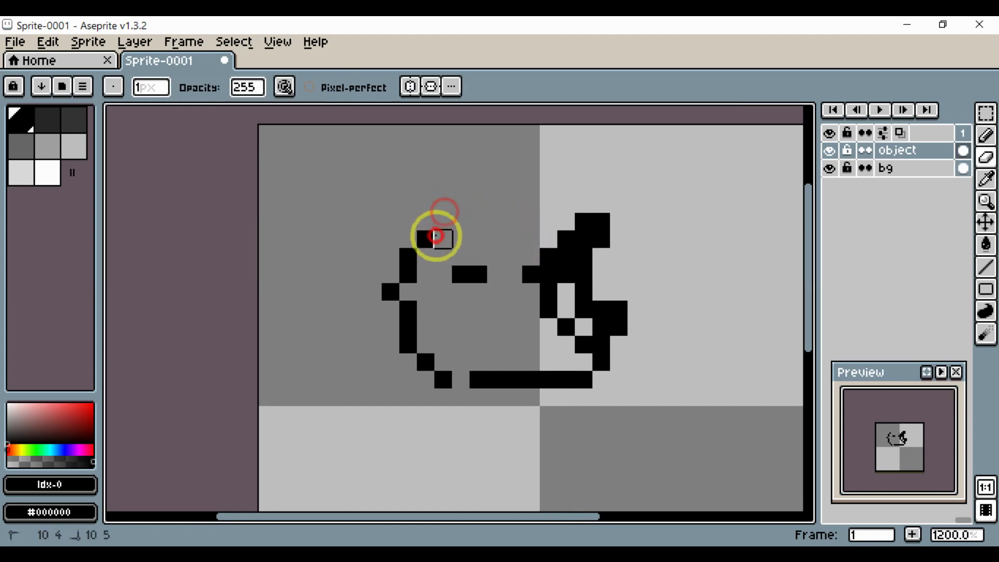
- Redraw the head's top edge in black one row higher, stepping up from the back and down to the brow at the front
key("b")
left_click(421, 219)
left_click(442, 206)
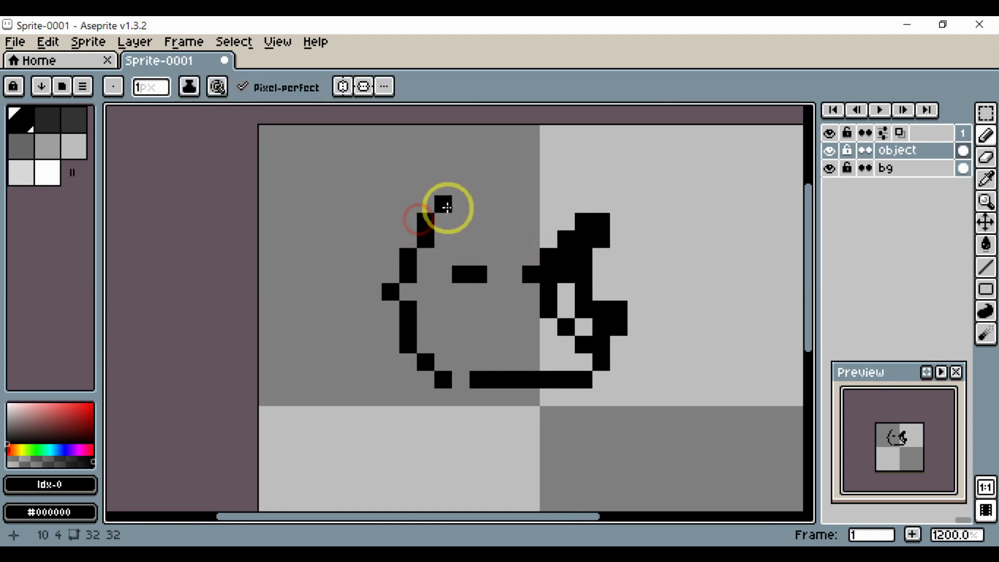
left_click(460, 203)
left_click(489, 203)
mouse_move(488, 202)
left_mouse_down()
mouse_move(529, 241)
mouse_move(514, 247)
mouse_move(514, 225)
mouse_move(529, 241)
left_mouse_up()
key("e")
key("b")
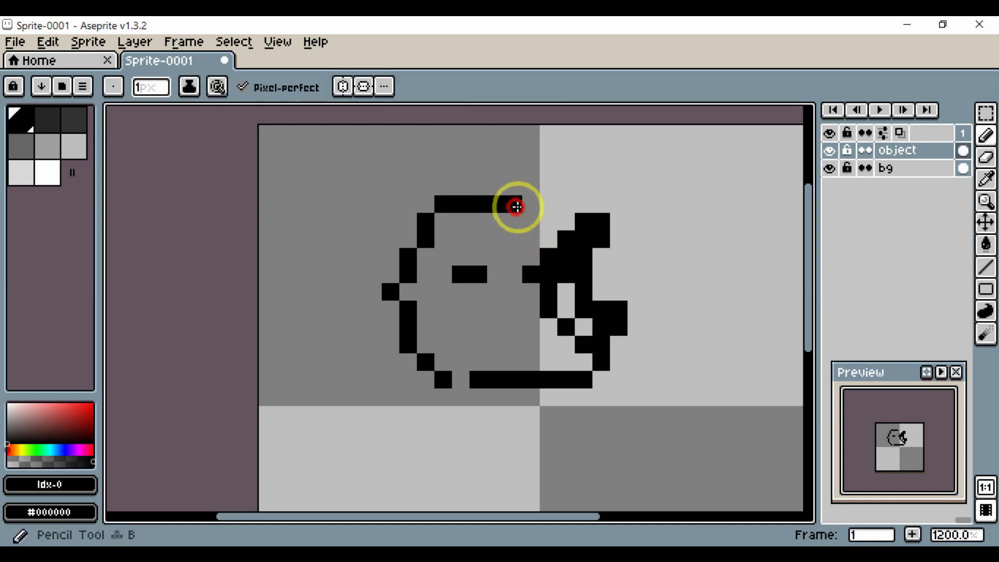
left_click_drag(514, 207, 547, 216)
scroll(569, 263, "down", 4)
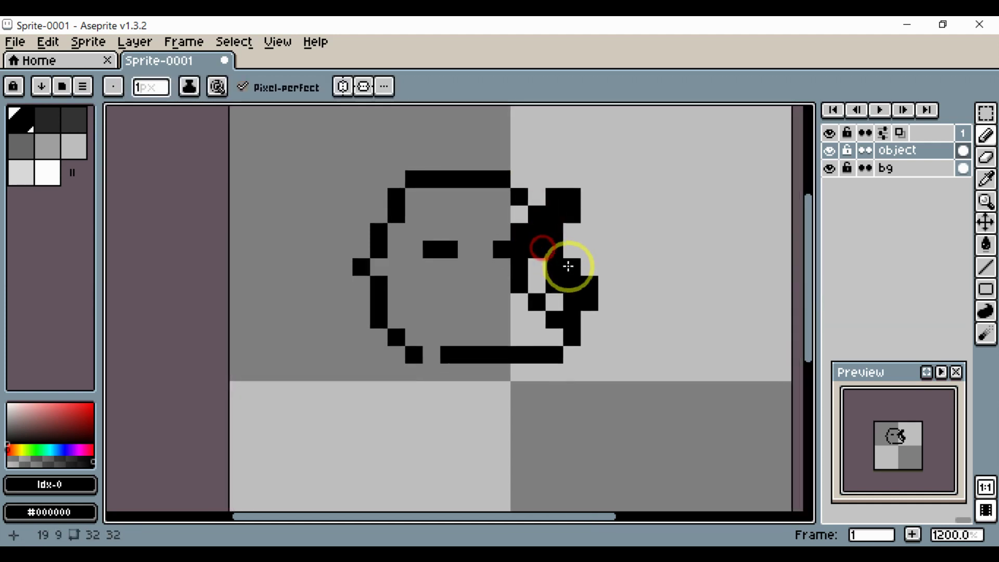
- Round the head's upper back corner by adding a pixel inside it and erasing the rearmost pixel of the top edge
scroll(573, 295, "up", 4)
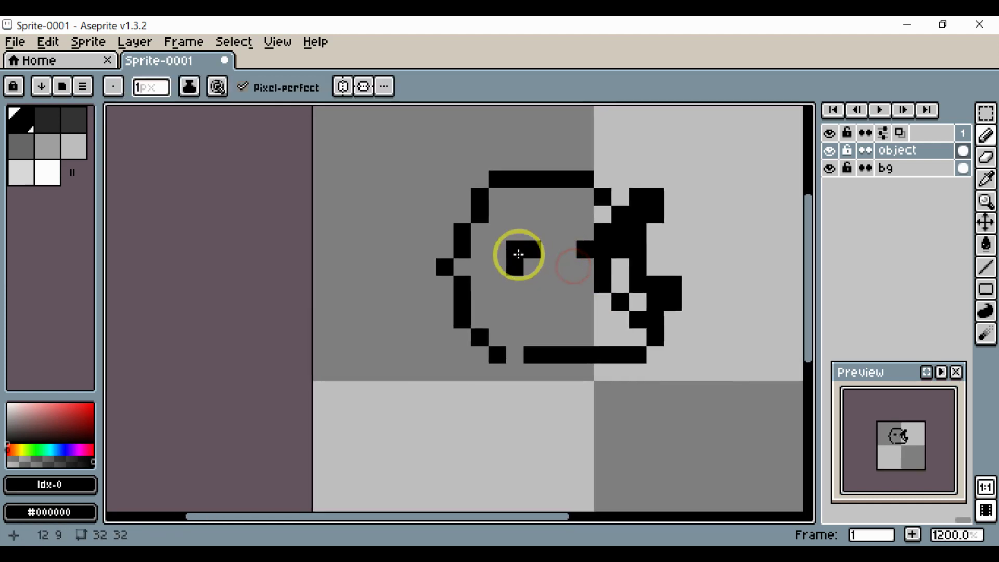
left_click(495, 194)
key("space")
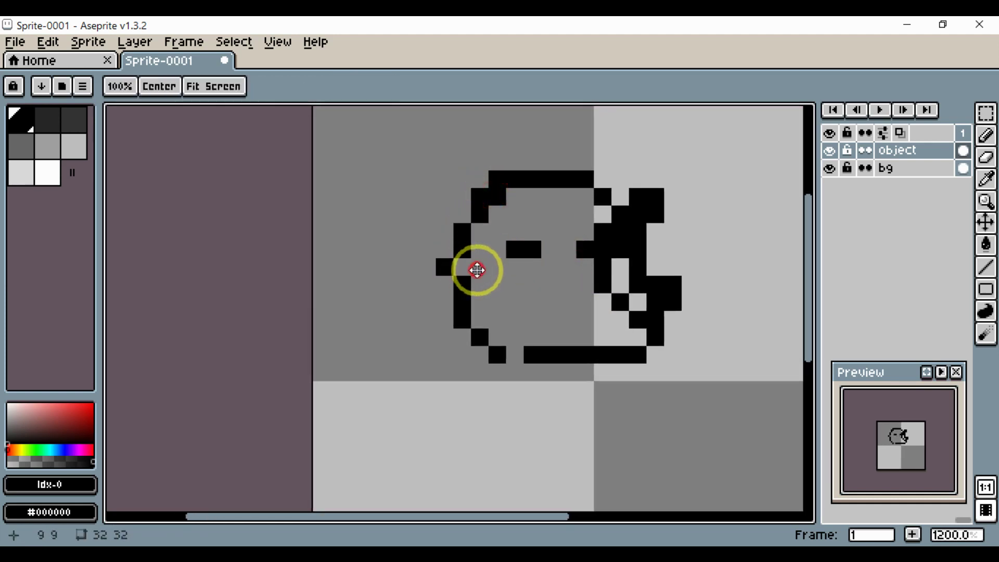
mouse_move(477, 270)
left_mouse_down()
mouse_move(441, 264)
mouse_move(417, 234)
mouse_move(366, 248)
left_mouse_up()
key("e")
left_click(461, 174)
key("space")
key("space")
left_click_drag(398, 329, 383, 295)
key("space")
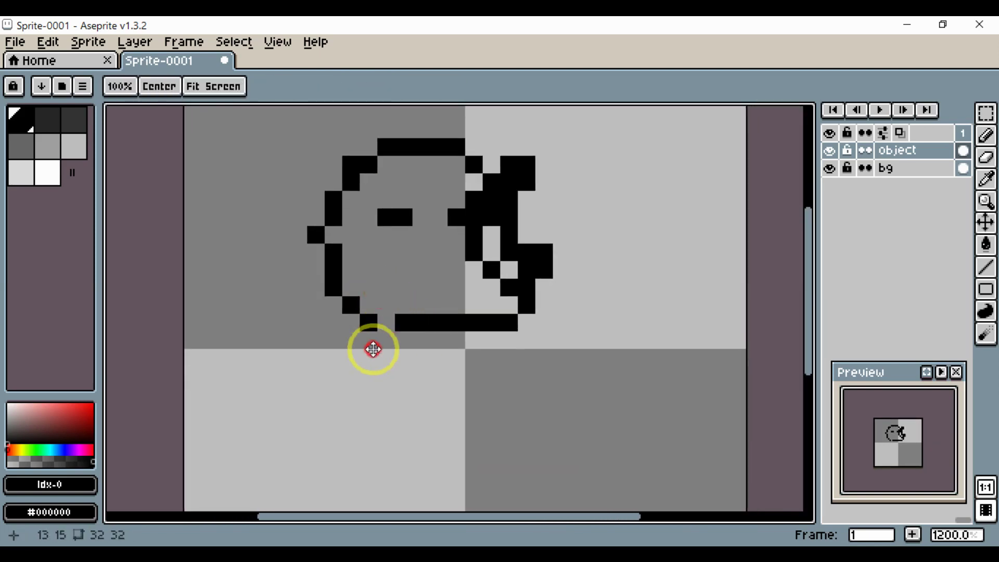
- Join the neck corner to the head's bottom line and draw a curved back line from it down towards the lower back
mouse_move(367, 350)
left_mouse_down()
mouse_move(324, 356)
mouse_move(326, 342)
mouse_move(331, 358)
mouse_move(381, 333)
mouse_move(366, 334)
mouse_move(355, 249)
mouse_move(310, 289)
mouse_move(269, 373)
left_mouse_up()
key("b")
key("space")
key("space")
left_click(270, 400)
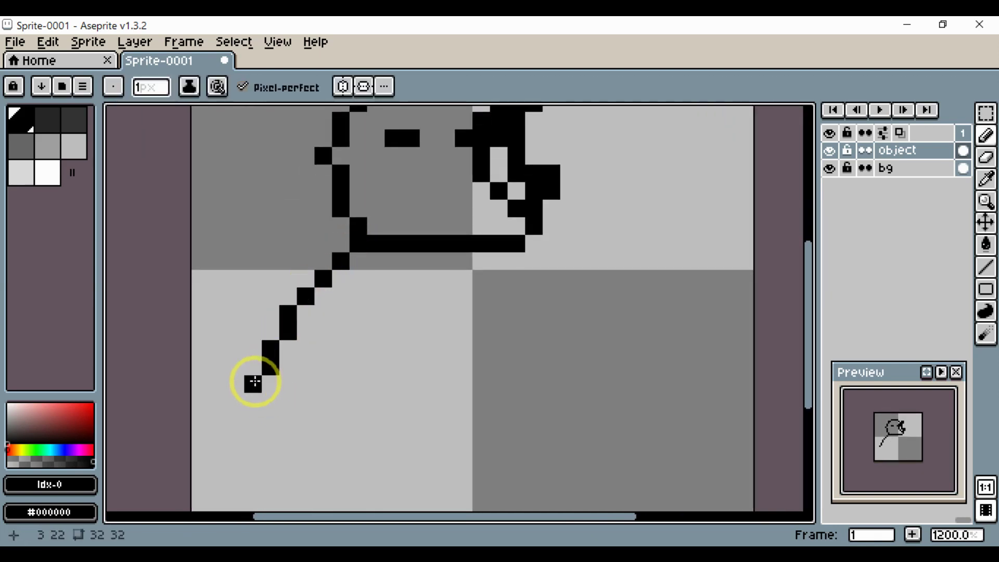
- Close the back line with a three-pixel bottom edge and a diagonal line rising forward, forming a wing-like shape
mouse_move(269, 418)
left_mouse_down()
mouse_move(410, 391)
mouse_move(481, 314)
left_mouse_up()
key("space")
mouse_move(446, 358)
left_mouse_down()
mouse_move(489, 343)
mouse_move(368, 406)
mouse_move(444, 372)
mouse_move(436, 391)
mouse_move(558, 280)
mouse_move(515, 301)
left_mouse_up()
key("e")
key("b")
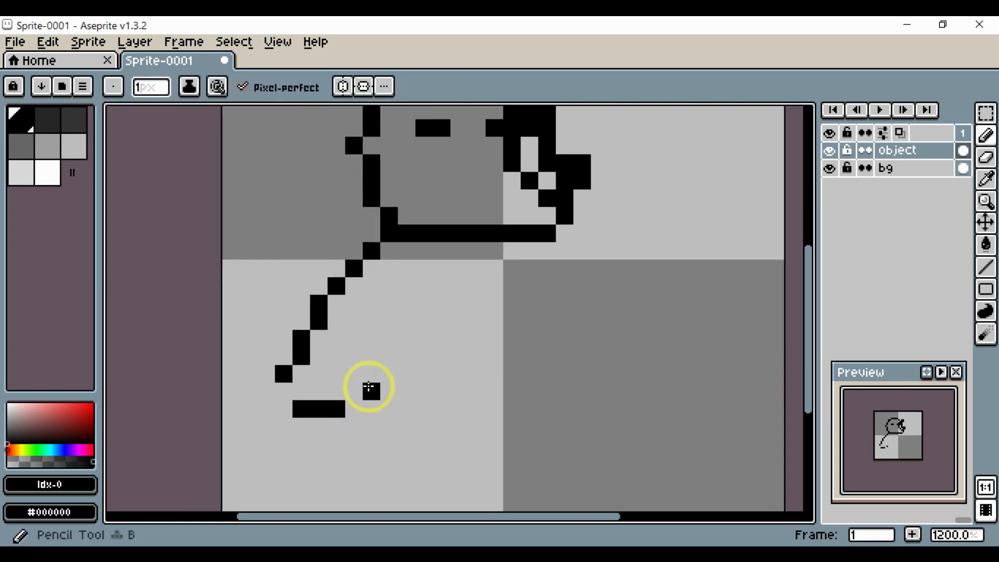
left_click_drag(353, 393, 431, 315)
left_click(282, 384)
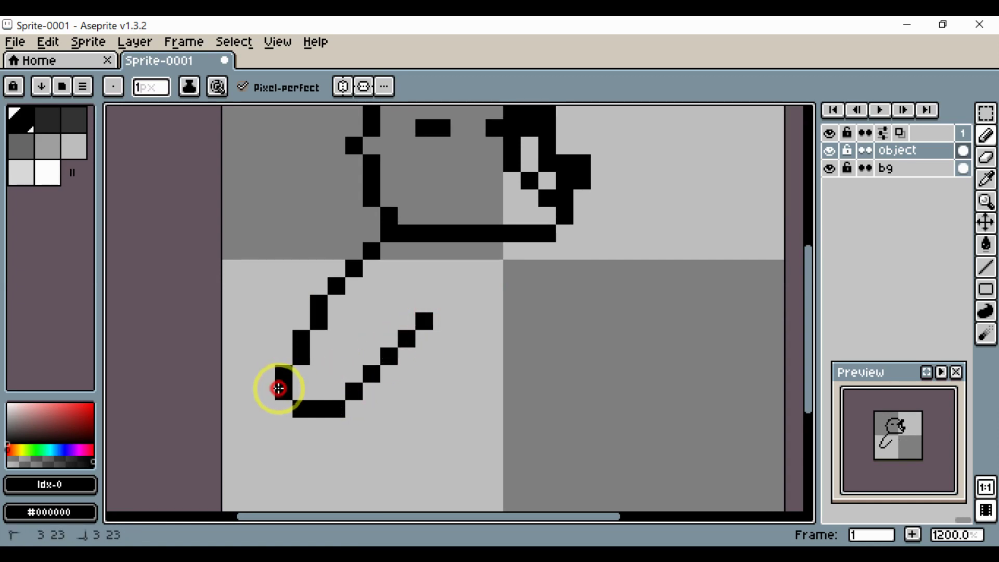
key("space")
left_click_drag(391, 383, 380, 380)
- Draw a sloping front line from the chin down and forward, ending in a short vertical section
mouse_move(562, 217)
left_mouse_down()
mouse_move(616, 227)
mouse_move(656, 274)
mouse_move(676, 334)
left_mouse_up()
left_click(571, 228)
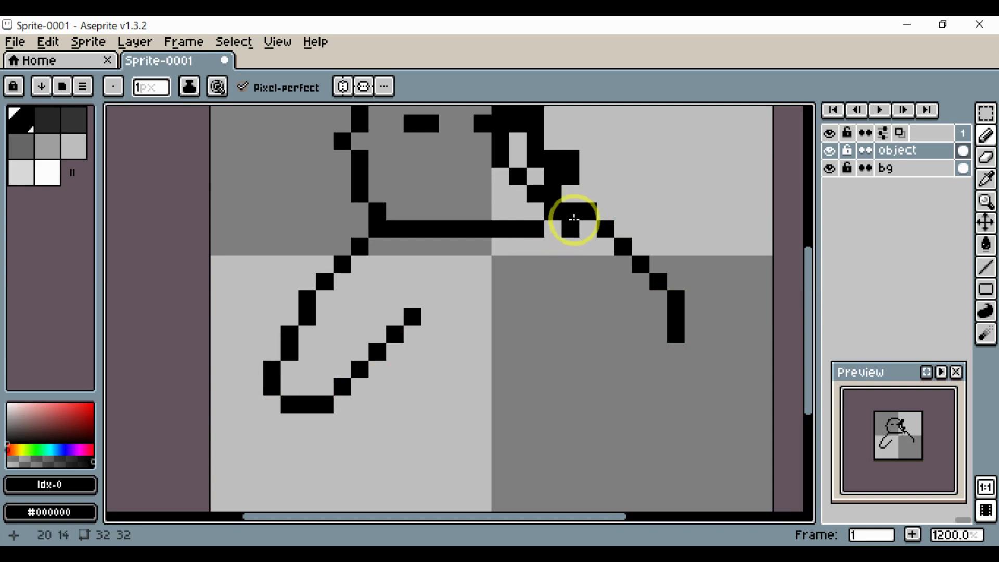
- Try a second, wider curve from below the chin out to the canvas edge, and remove it
key("space")
mouse_move(574, 218)
left_mouse_down()
mouse_move(591, 249)
mouse_move(554, 317)
left_mouse_up()
mouse_move(584, 271)
left_mouse_down()
mouse_move(646, 261)
mouse_move(725, 330)
mouse_move(708, 419)
left_mouse_up()
key("space")
left_click_drag(661, 433, 665, 408)
key("e")
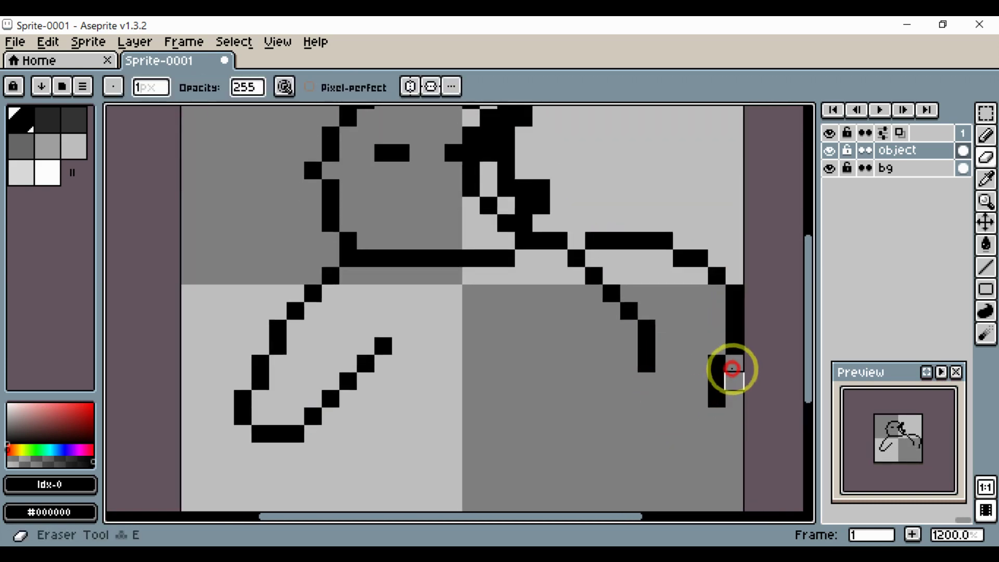
mouse_move(732, 412)
left_mouse_down()
mouse_move(732, 319)
mouse_move(648, 262)
mouse_move(725, 296)
mouse_move(600, 235)
mouse_move(736, 305)
mouse_move(671, 265)
left_mouse_up()
key("space")
left_click_drag(643, 269, 651, 275)
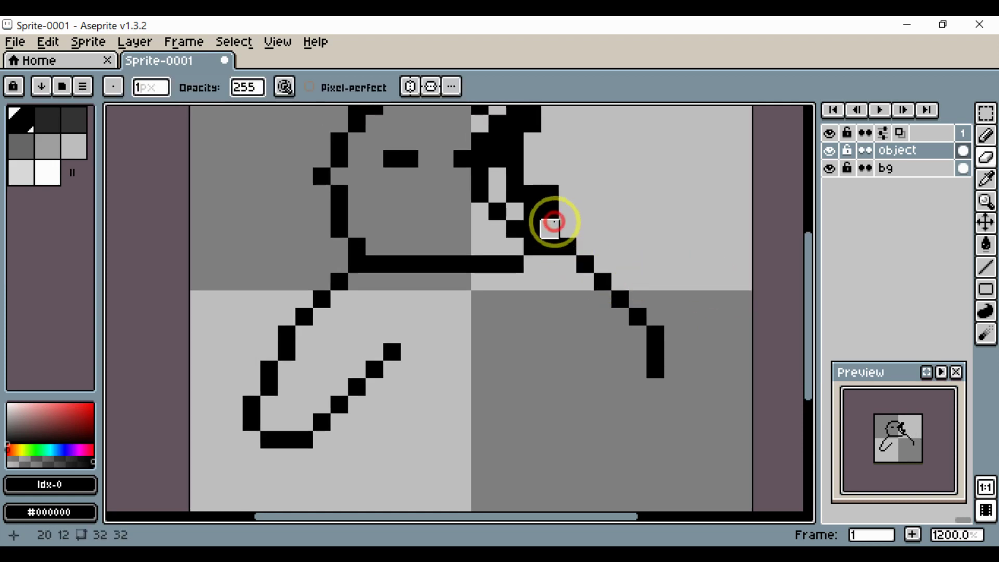
- Fill the corner pixel between the nose and the start of the sloping front line
key("space")
mouse_move(555, 216)
left_mouse_down()
mouse_move(587, 285)
mouse_move(553, 324)
mouse_move(641, 319)
left_mouse_up()
key("b")
key("space")
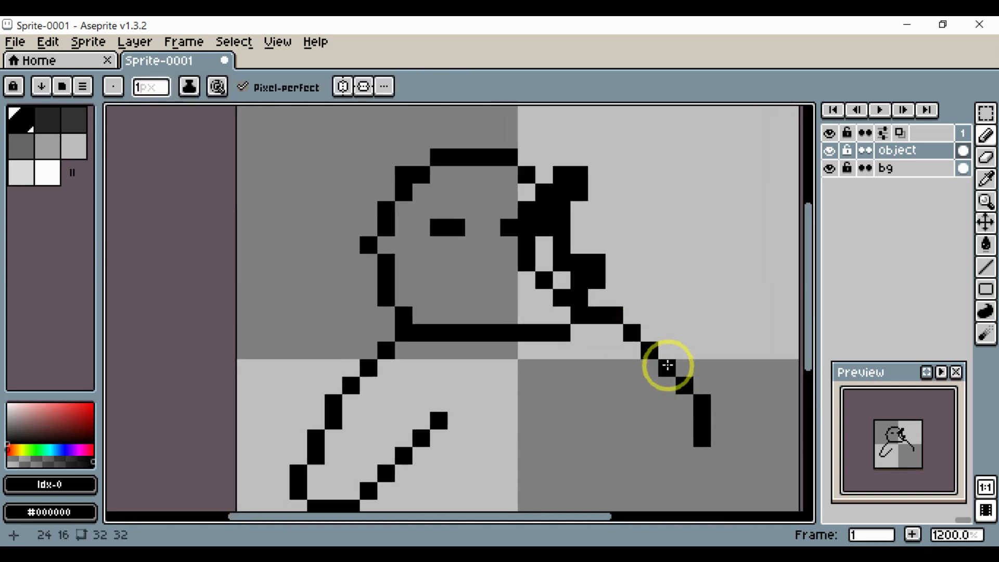
key("space")
left_click_drag(669, 380, 603, 318)
left_click(528, 238)
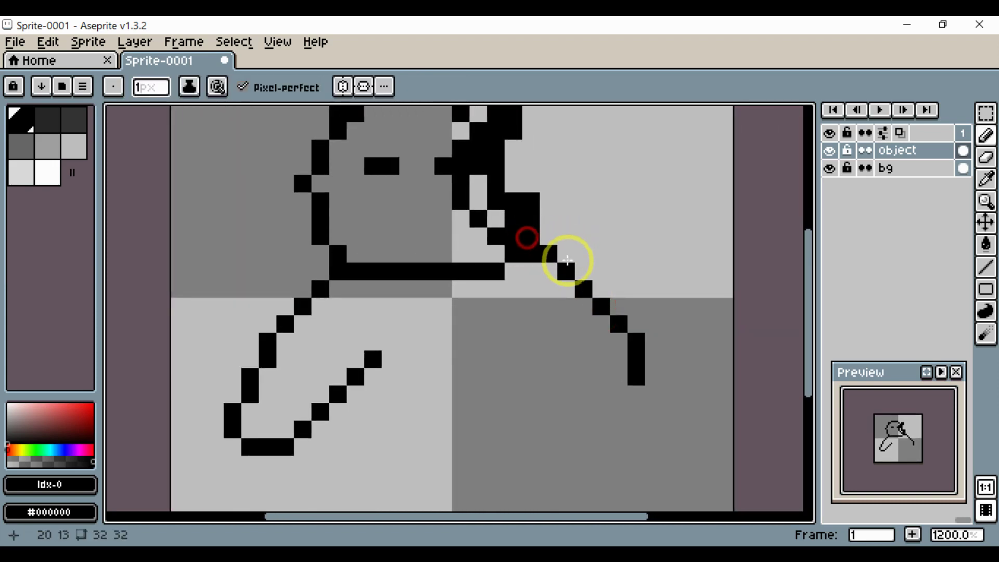
key("space")
left_click_drag(567, 260, 529, 280)
scroll(647, 330, "down", 4)
scroll(592, 329, "up", 4)
key("space")
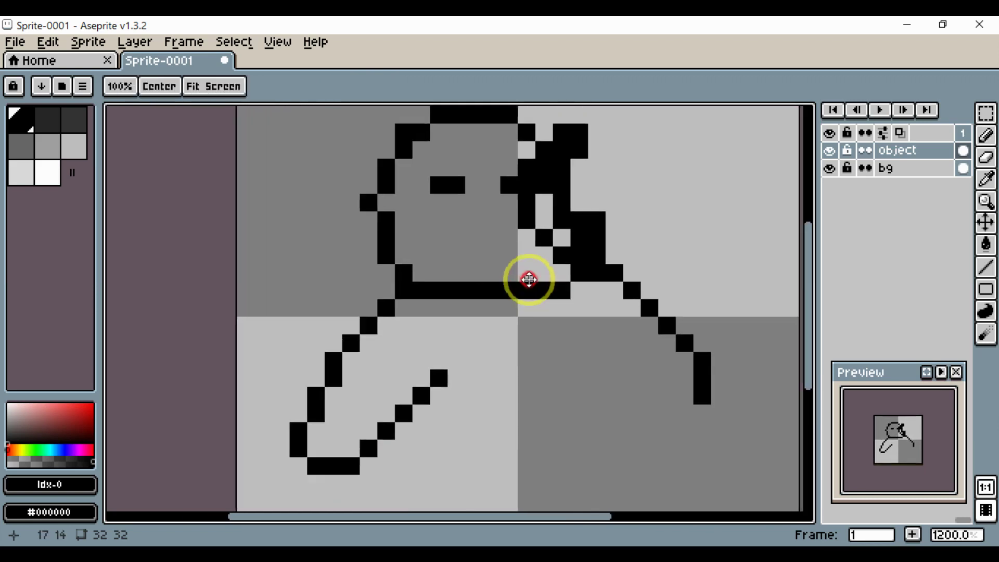
key("space")
left_click_drag(544, 350, 560, 352)
- Erase the corner pixel below the nose and most of the sloping front line, keeping its start at the chin
key("e")
left_click(591, 234)
key("space")
mouse_move(641, 264)
left_mouse_down()
mouse_move(579, 257)
mouse_move(627, 340)
mouse_move(617, 346)
left_mouse_up()
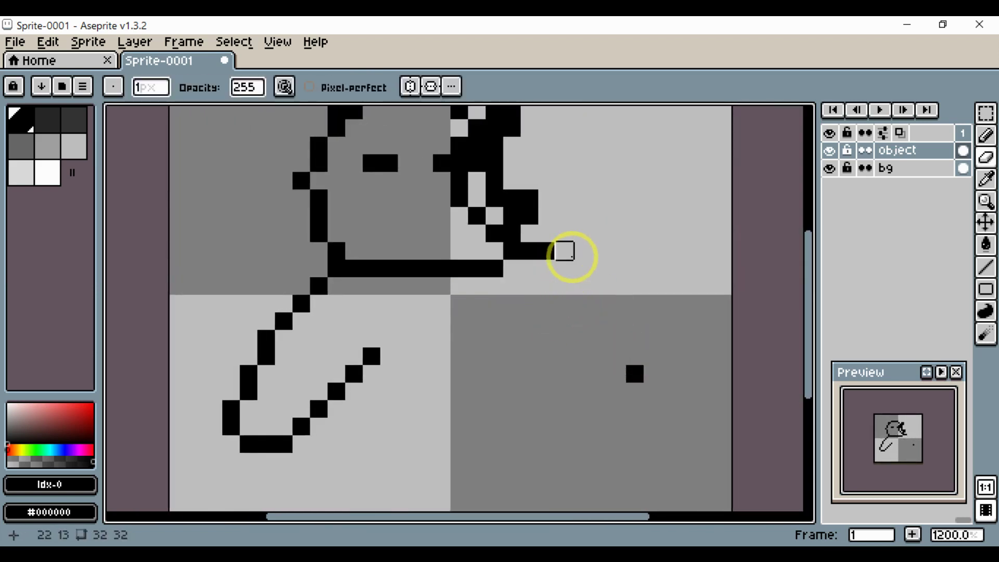
- Continue the chin line with a short stepped outline that goes forward and turns down for two pixels
key("b")
left_click(580, 266)
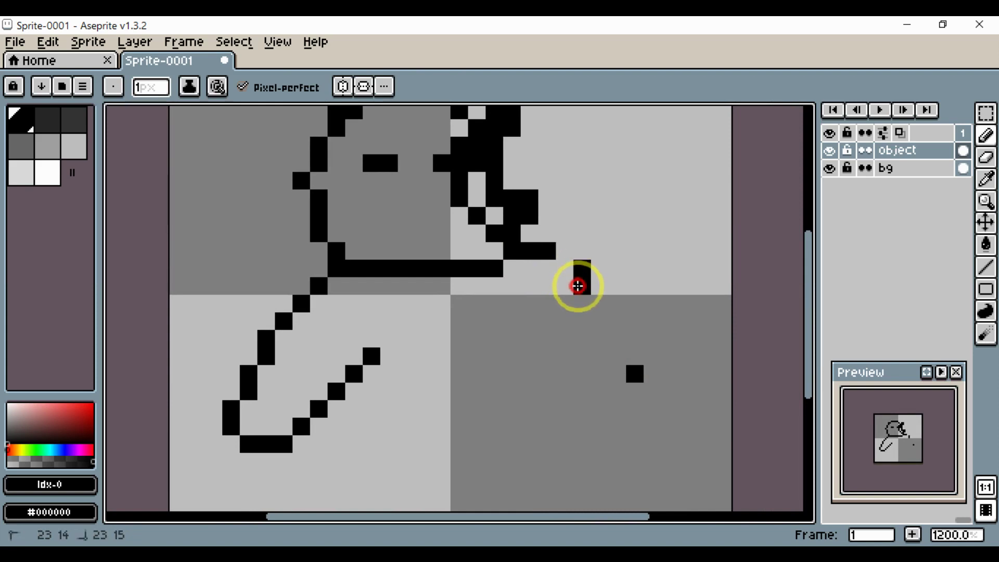
left_click(561, 268)
left_click(590, 305)
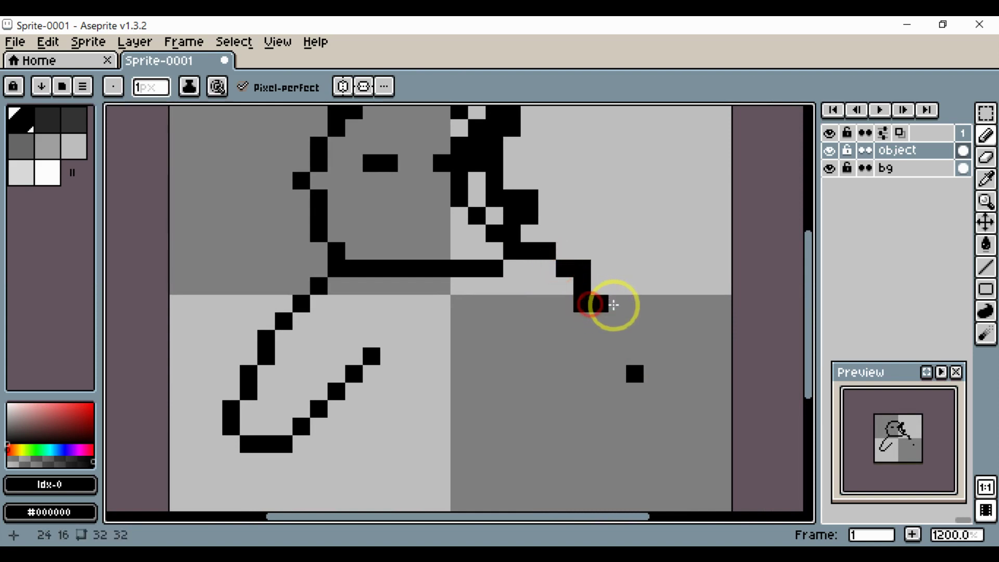
key("space")
left_click_drag(609, 313, 598, 311)
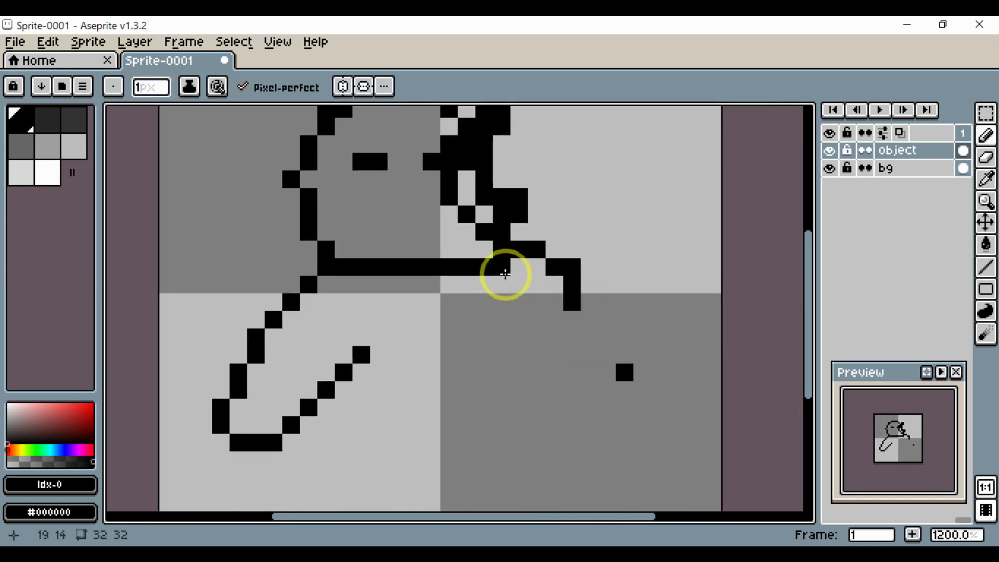
- Draw the front of the body with the Curve tool, bowing outward from the end of the head's bottom line
left_click(982, 268)
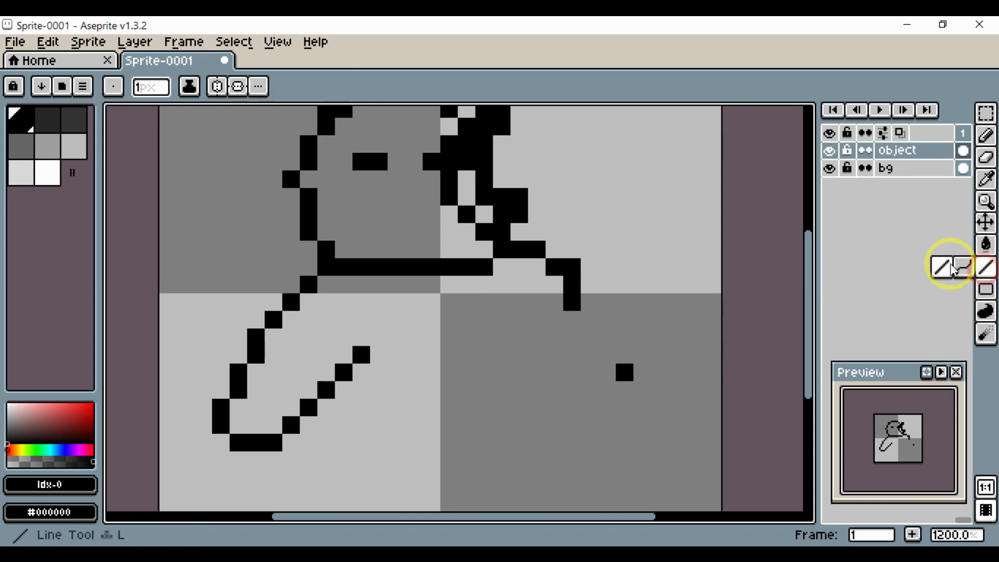
left_click(957, 263)
left_click_drag(501, 283, 604, 467)
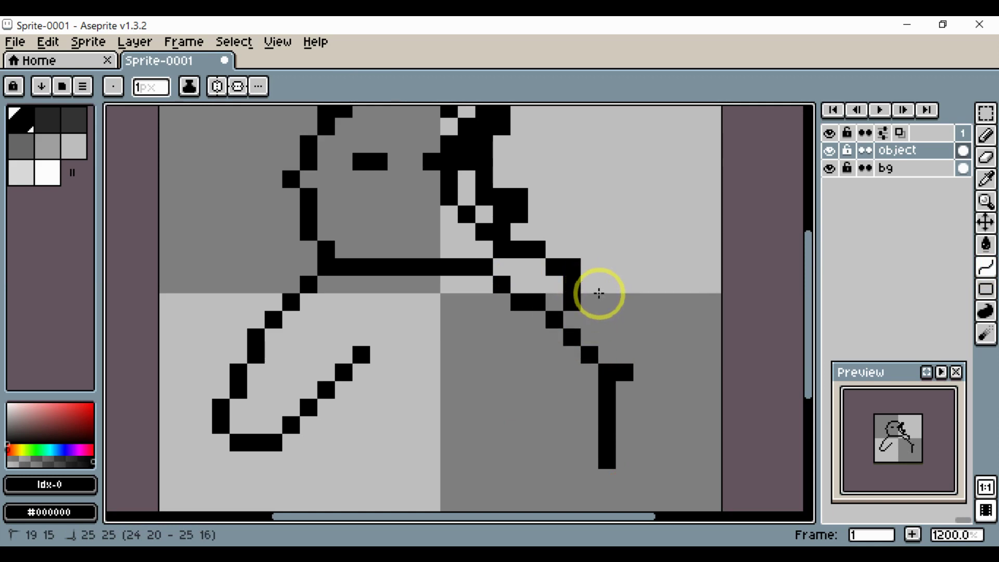
left_click(599, 294)
key("space")
left_click_drag(594, 325, 627, 274)
- Erase the stray pixel and lower straight part of the front curve, and redraw its end one column further forward
key("e")
left_click(659, 320)
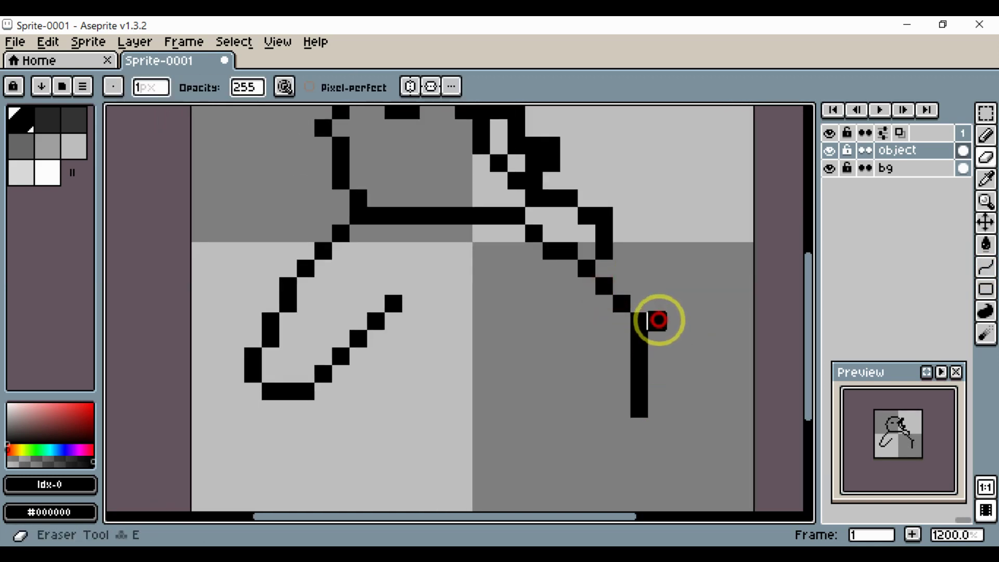
mouse_move(658, 320)
left_mouse_down()
mouse_move(644, 393)
mouse_move(634, 364)
mouse_move(639, 403)
left_mouse_up()
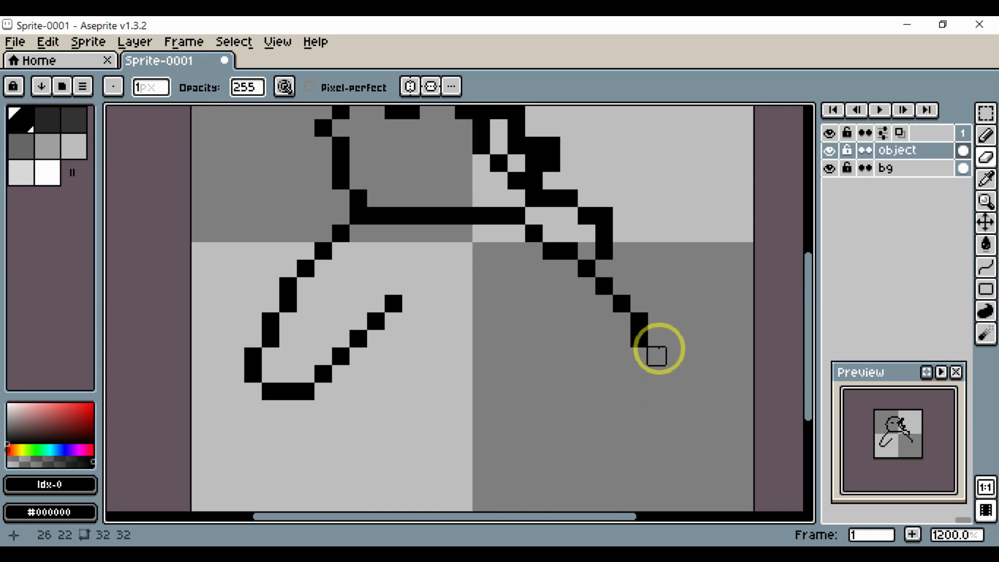
key("b")
left_click_drag(657, 355, 654, 390)
mouse_move(428, 375)
left_mouse_down()
mouse_move(454, 374)
mouse_move(379, 372)
left_mouse_up()
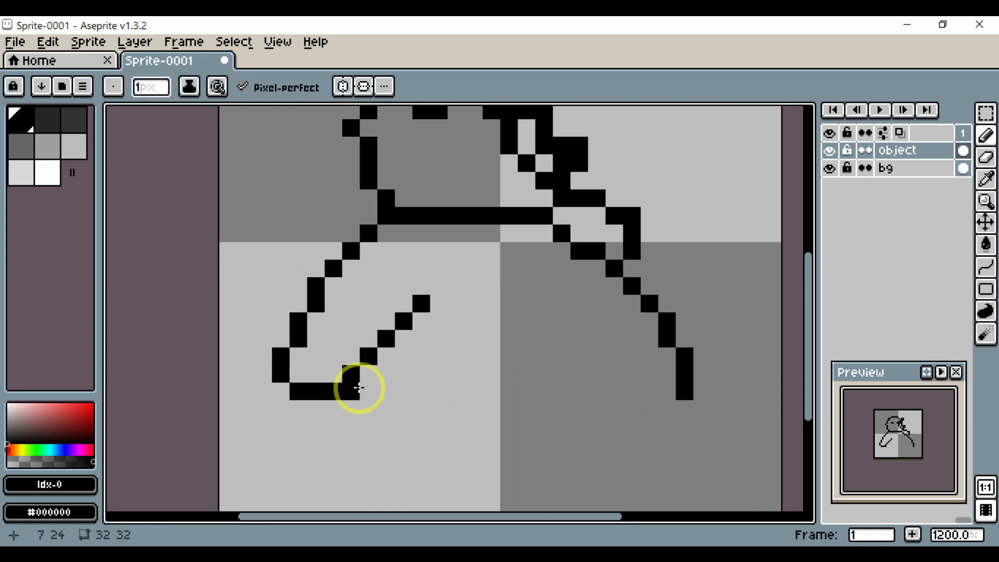
- Draw the rounded belly outline from the bottom of the wing-like shape underneath and up to the front curve
mouse_move(368, 413)
left_mouse_down()
mouse_move(390, 438)
mouse_move(454, 446)
mouse_move(437, 459)
mouse_move(529, 458)
mouse_move(604, 444)
mouse_move(671, 386)
left_mouse_up()
left_click(633, 427)
key("e")
left_click(687, 390)
key("space")
scroll(674, 385, "down", 3)
scroll(633, 407, "up", 3)
key("space")
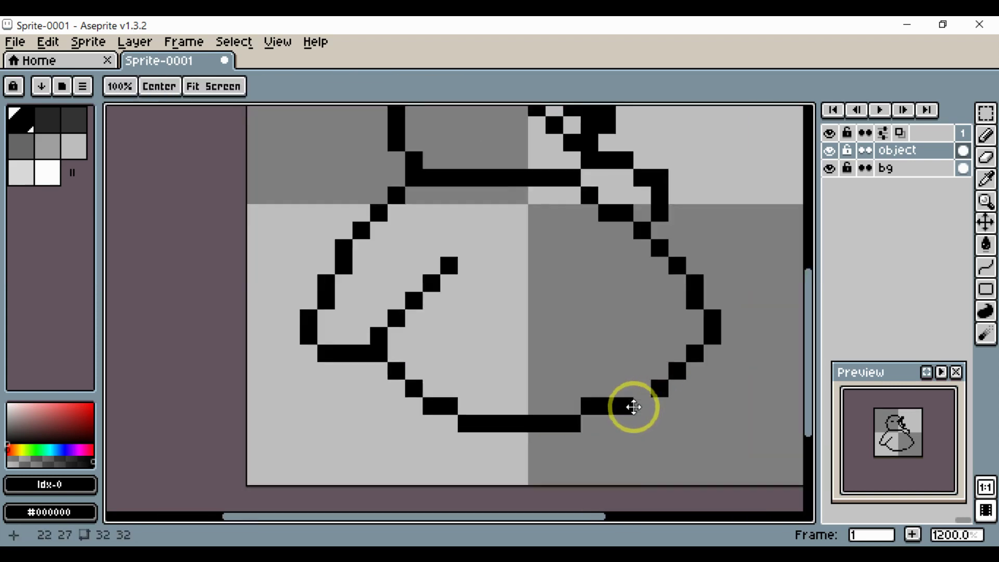
- Reshape the pixels where the wing-like shape meets the belly, and close the gap in the belly's lower front outline
key("space")
left_click_drag(497, 403, 574, 417)
mouse_move(469, 378)
left_mouse_down()
mouse_move(429, 380)
mouse_move(446, 364)
left_mouse_up()
key("b")
scroll(437, 380, "down", 4)
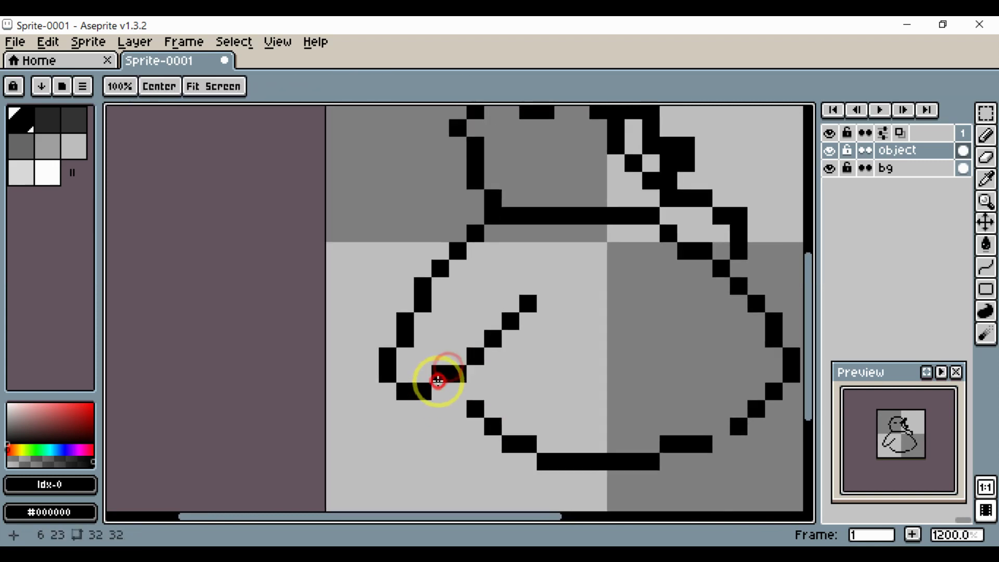
scroll(477, 392, "up", 2)
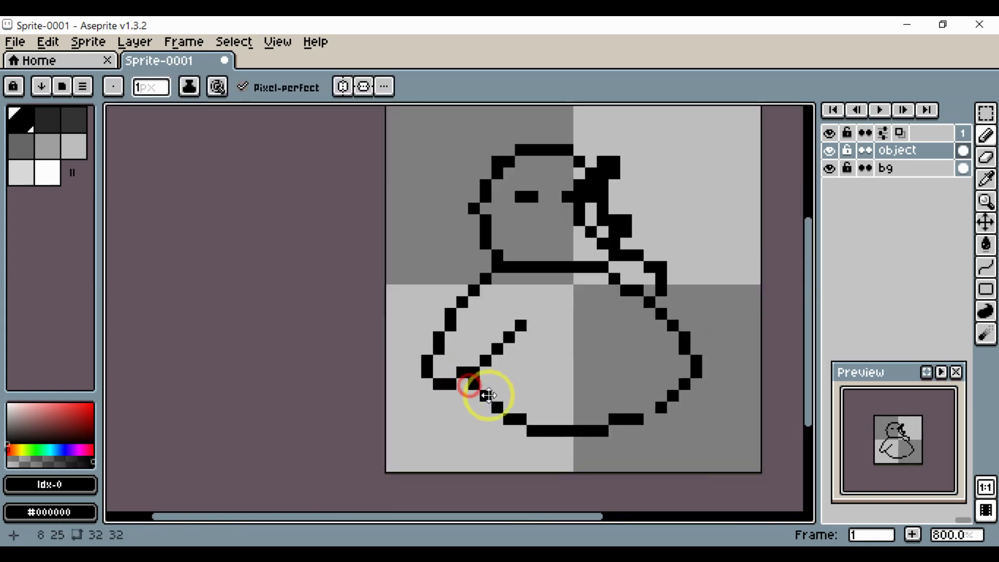
left_click_drag(489, 395, 438, 381)
left_click(602, 400)
left_click_drag(619, 394, 629, 384)
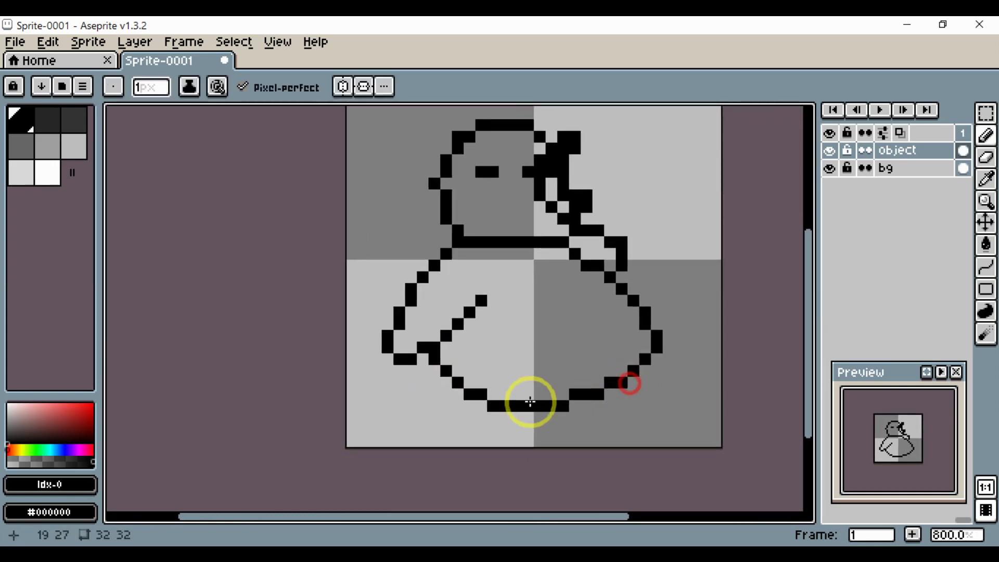
- Draw a jagged three-pronged foot outline across the rear part of the belly's lower edge
mouse_move(471, 397)
left_mouse_down()
mouse_move(481, 395)
mouse_move(477, 358)
mouse_move(501, 378)
mouse_move(512, 342)
left_mouse_up()
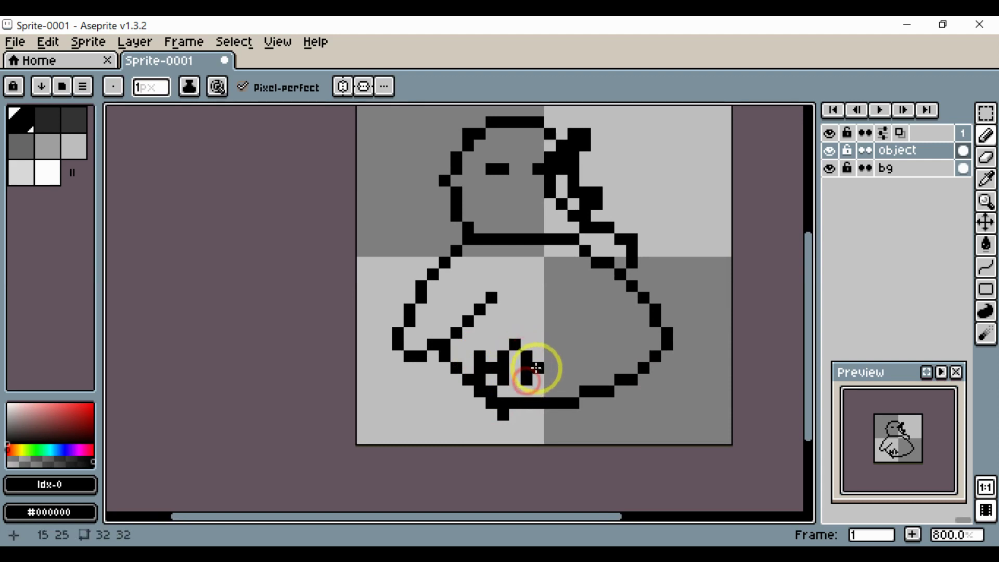
left_click_drag(537, 368, 545, 364)
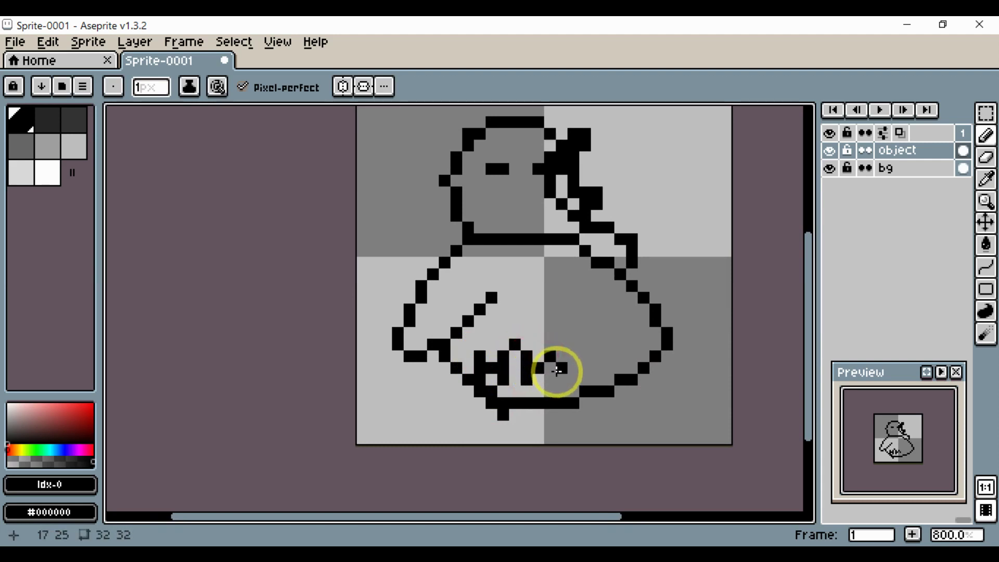
left_click_drag(554, 381, 548, 394)
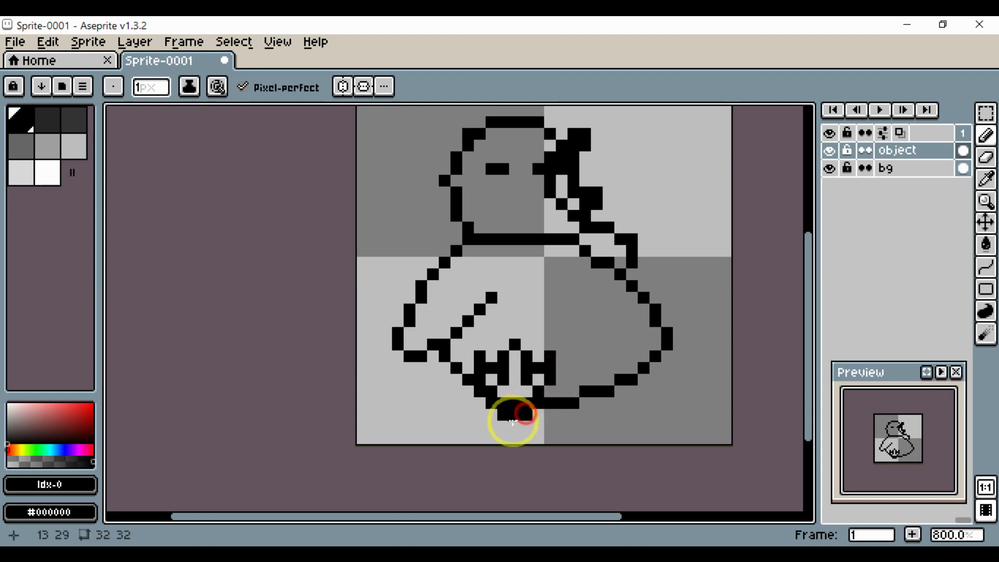
- Tidy the foot's base into a closed bottom edge and clear stray pixels in and below it
left_click(514, 424)
key("e")
mouse_move(516, 413)
left_mouse_down()
mouse_move(515, 401)
mouse_move(481, 428)
left_mouse_up()
key("b")
left_click(496, 408)
key("e")
mouse_move(523, 432)
left_mouse_down()
mouse_move(474, 435)
mouse_move(505, 424)
left_mouse_up()
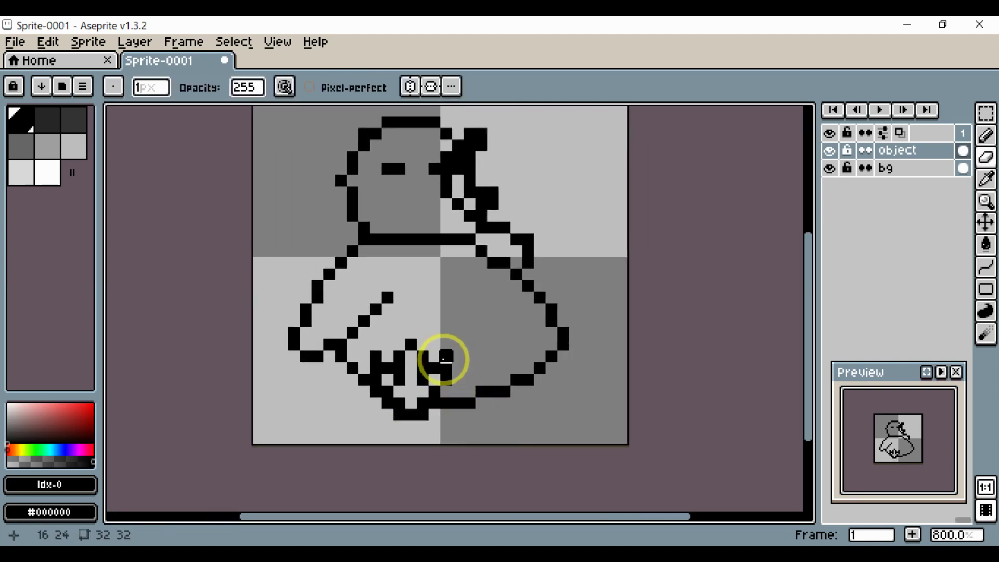
- Reshape the belly's front curve one pixel inward and add a short two-pixel-thick block on its lower part
left_click_drag(474, 354, 493, 362)
mouse_move(565, 345)
left_mouse_down()
mouse_move(543, 366)
mouse_move(535, 346)
mouse_move(550, 286)
left_mouse_up()
key("b")
scroll(549, 339, "up", 2)
left_click(529, 364)
key("e")
left_click(547, 337)
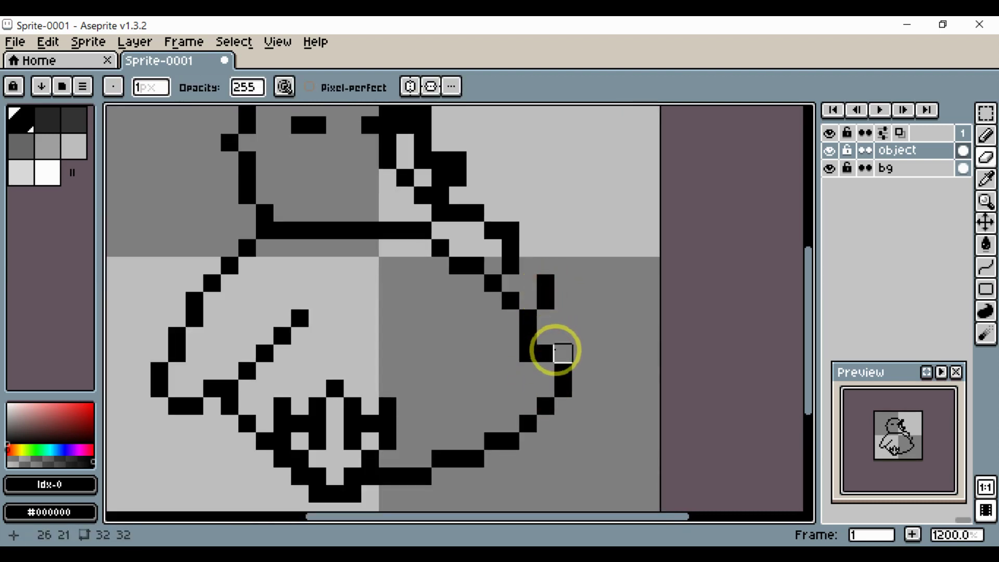
left_click(545, 352)
key("b")
left_click(541, 374)
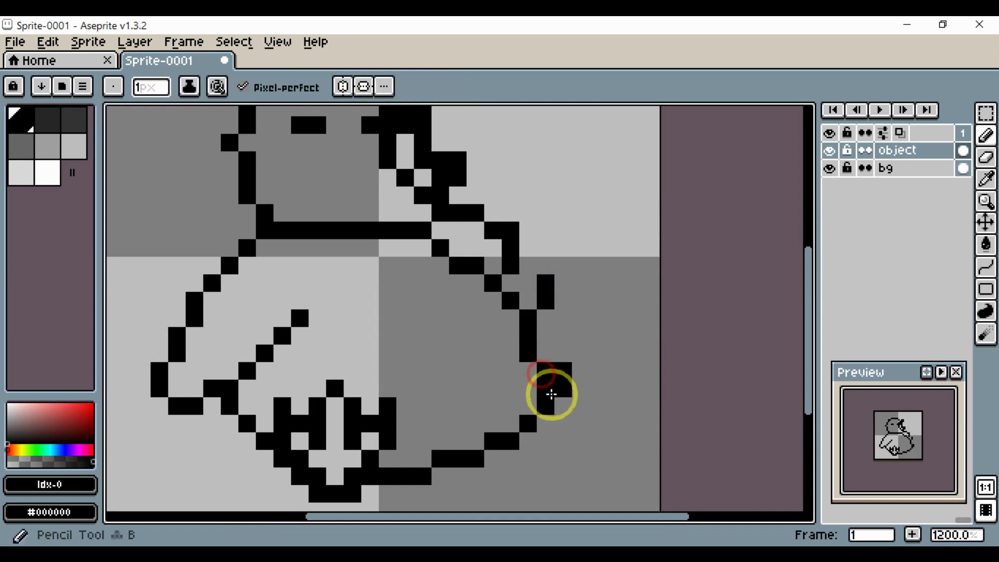
left_click(564, 405)
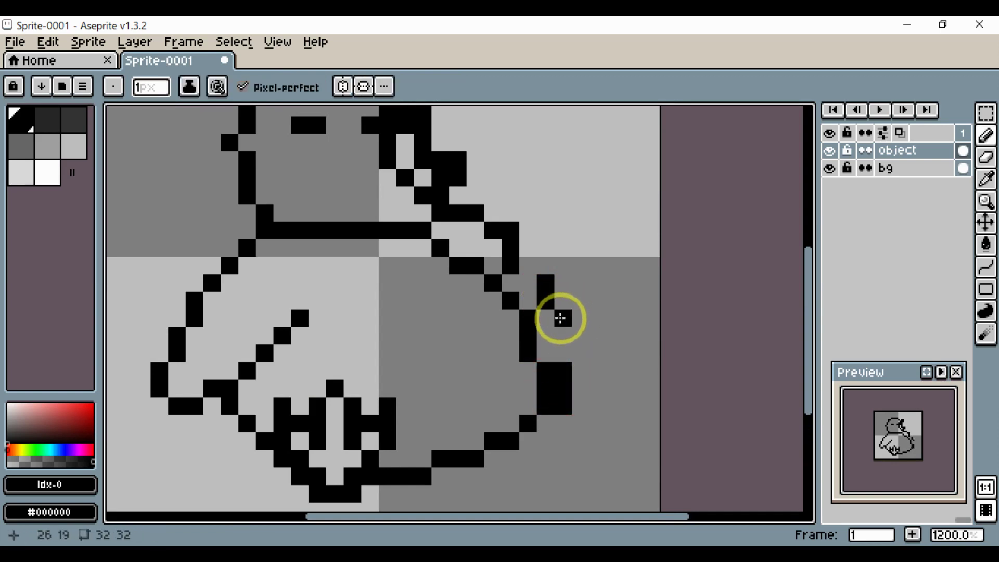
- Draw the outer edge of a narrow strip along the outside of the belly's front curve, rising from the thick block
mouse_move(560, 319)
left_mouse_down()
mouse_move(559, 351)
mouse_move(611, 325)
left_mouse_up()
key("e")
left_click(545, 285)
scroll(610, 350, "down", 4)
scroll(612, 378, "up", 3)
left_click_drag(598, 384, 625, 393)
key("b")
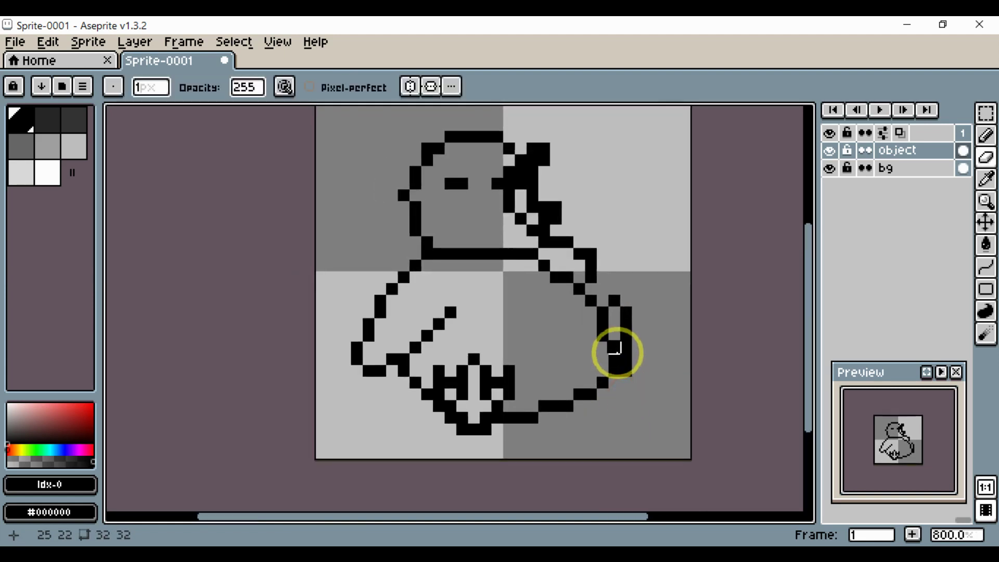
- Close the top of the narrow strip one pixel lower and erase its old protruding tip
key("b")
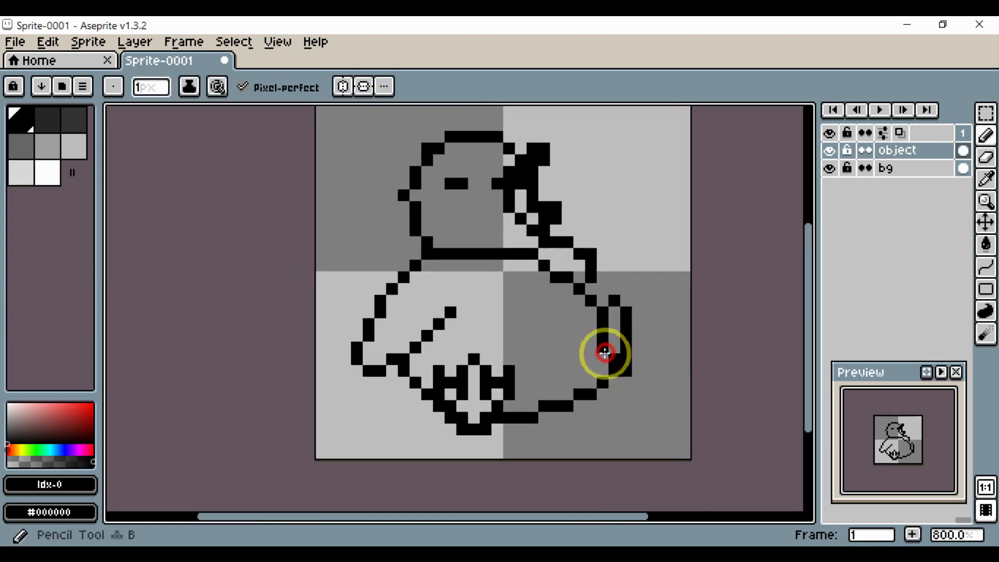
left_click_drag(605, 353, 610, 386)
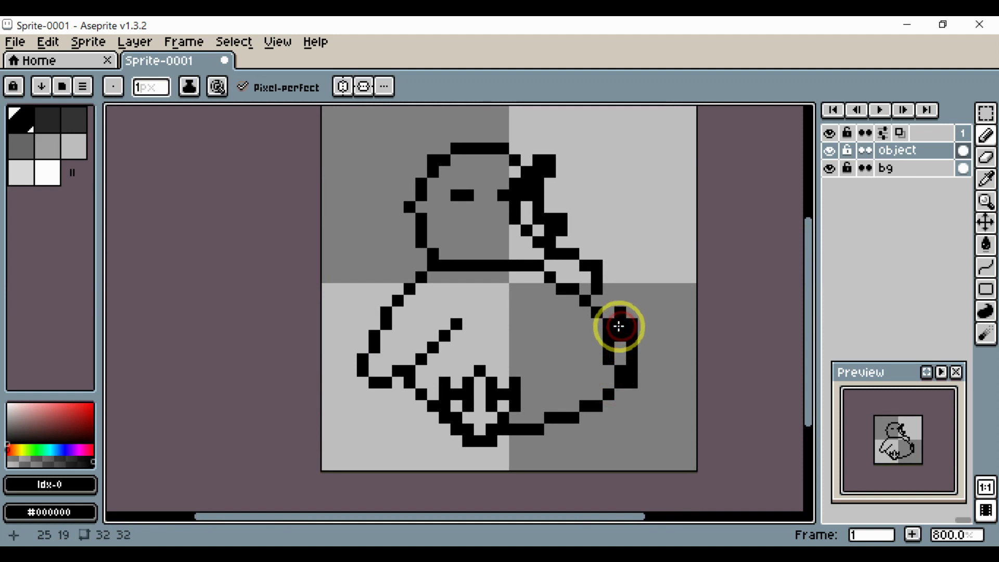
key("e")
left_click(621, 312)
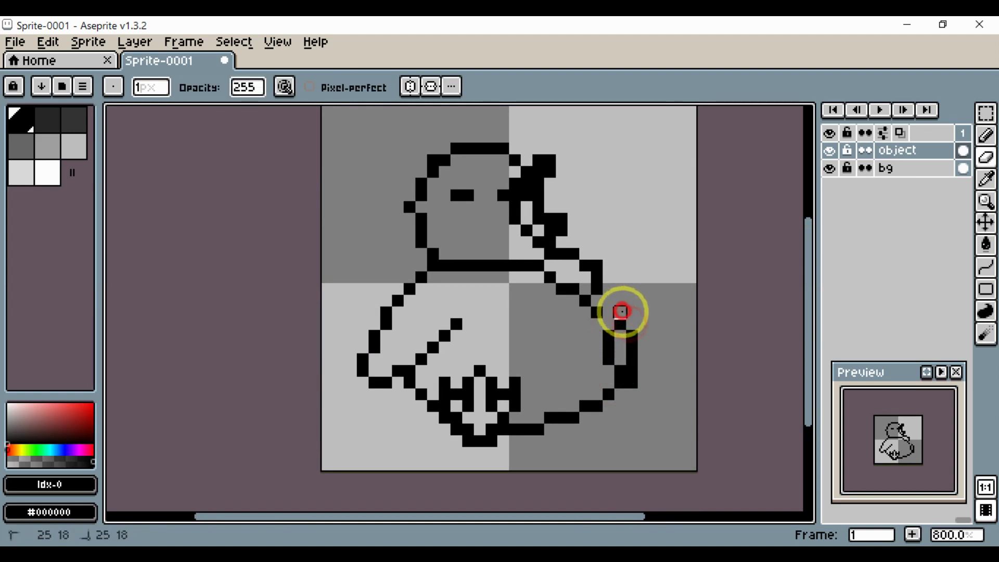
key("space")
left_click_drag(627, 320, 654, 323)
key("b")
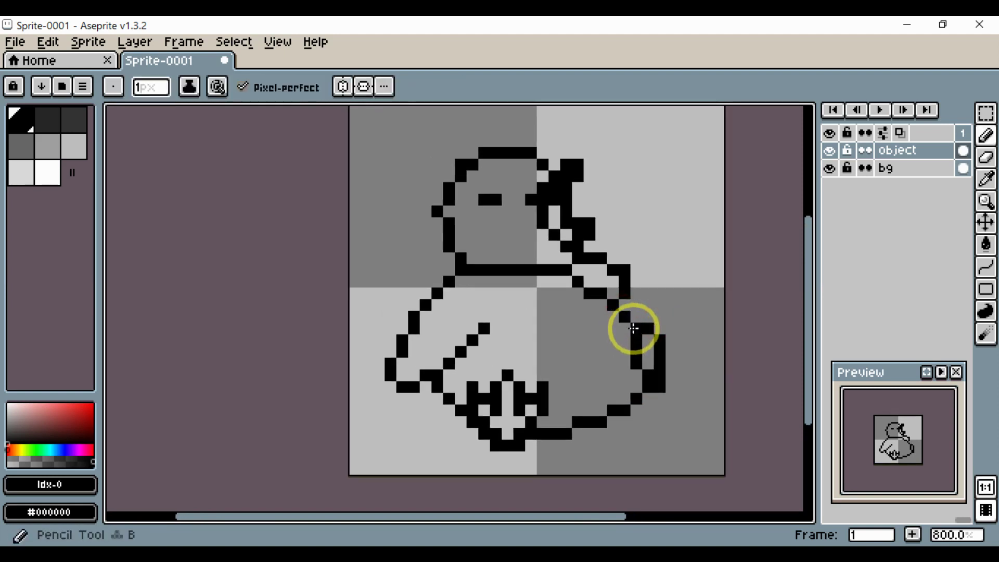
- Try a steeper stepped outline between the neck flap and the narrow strip, and restore the original diagonal
left_click_drag(592, 298, 624, 325)
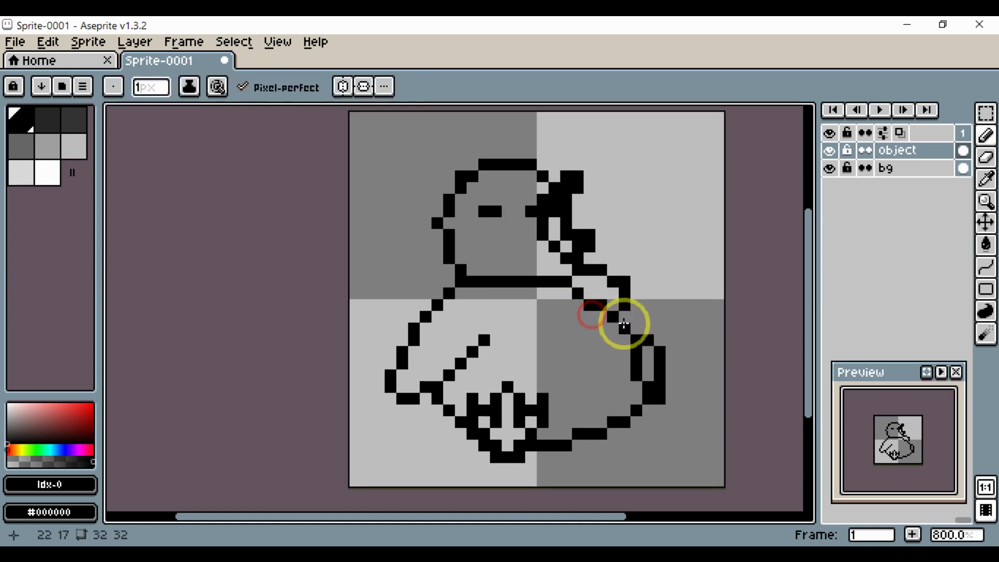
left_click(615, 326)
key("e")
left_click(626, 331)
left_click_drag(627, 379, 575, 346)
key("b")
left_click(614, 329)
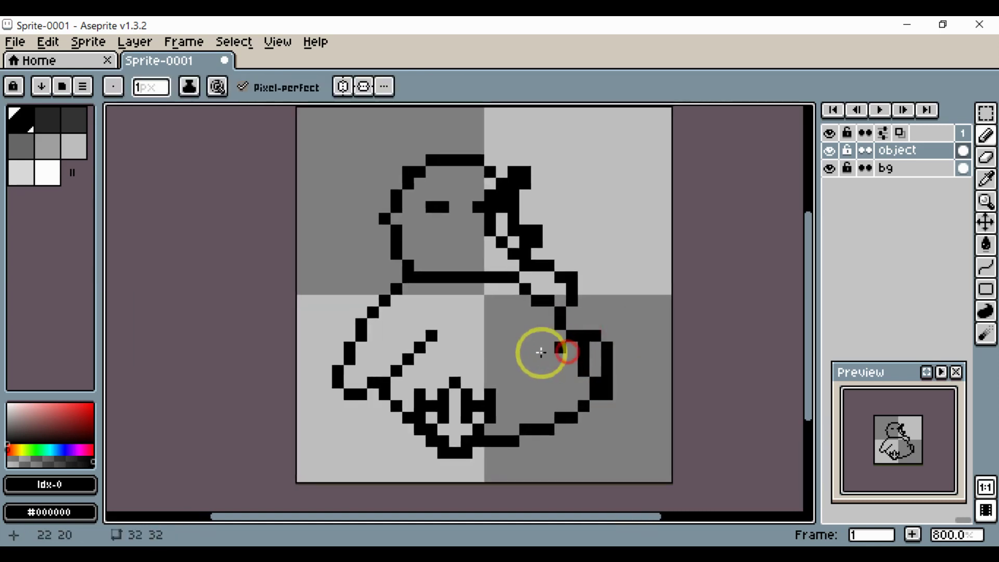
scroll(586, 322, "up", 2)
left_click(562, 327)
key("e")
left_click(556, 355)
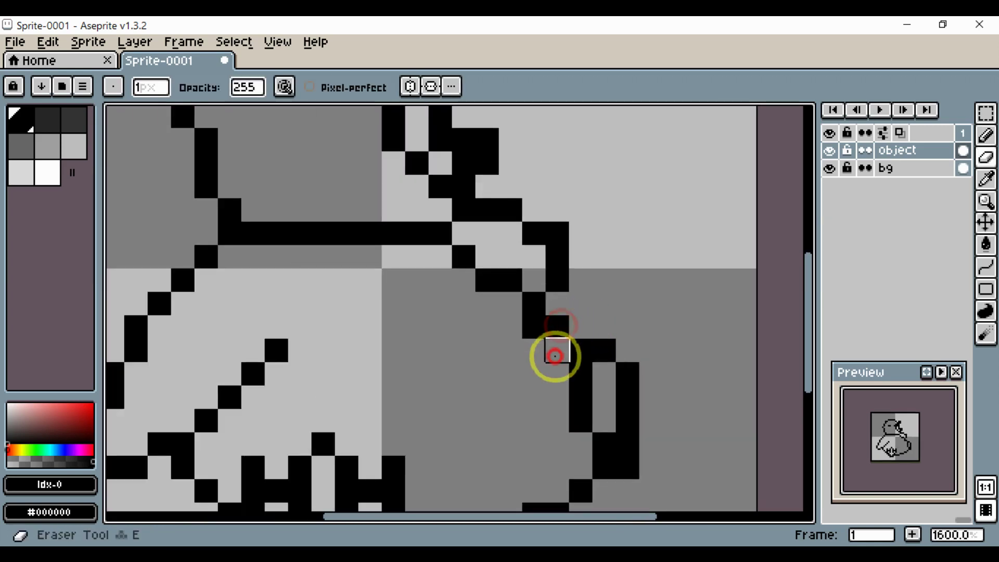
mouse_move(508, 377)
left_mouse_down()
mouse_move(550, 392)
mouse_move(567, 374)
mouse_move(634, 371)
mouse_move(631, 351)
left_mouse_up()
left_click(568, 346)
scroll(576, 373, "down", 4)
scroll(635, 379, "up", 2)
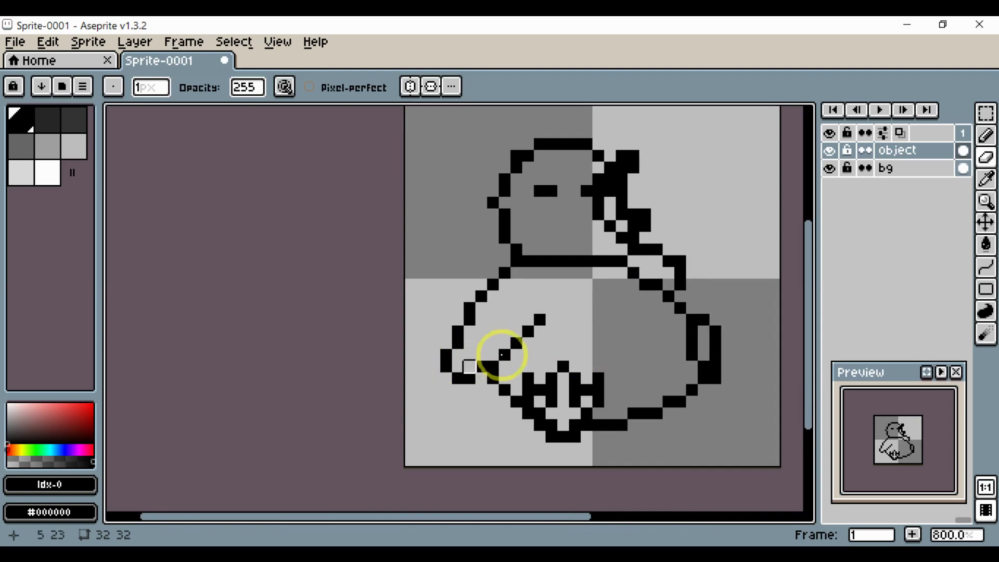
- Replace the protruding pixel at the head's rear with a three-pixel column one pixel further out, erasing the old outline inside it
mouse_move(563, 340)
left_mouse_down()
mouse_move(551, 368)
mouse_move(560, 375)
left_mouse_up()
left_click(480, 264)
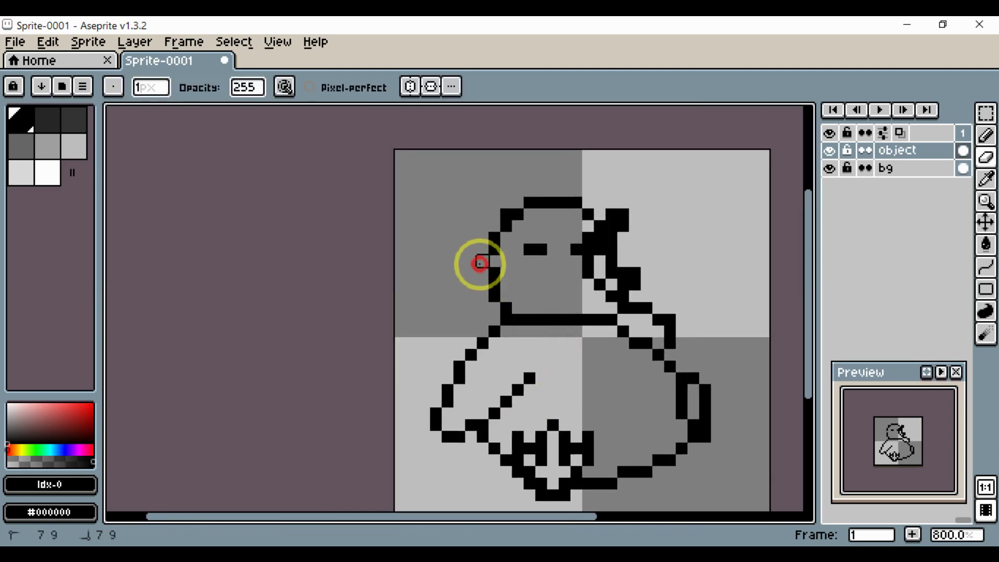
key("space")
left_click_drag(479, 264, 465, 285)
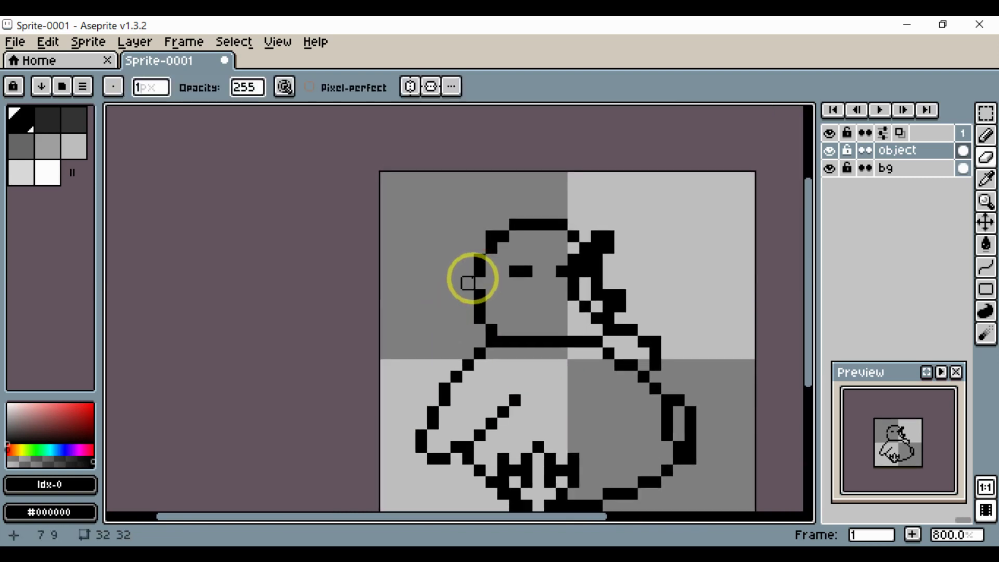
key("b")
left_click(469, 282)
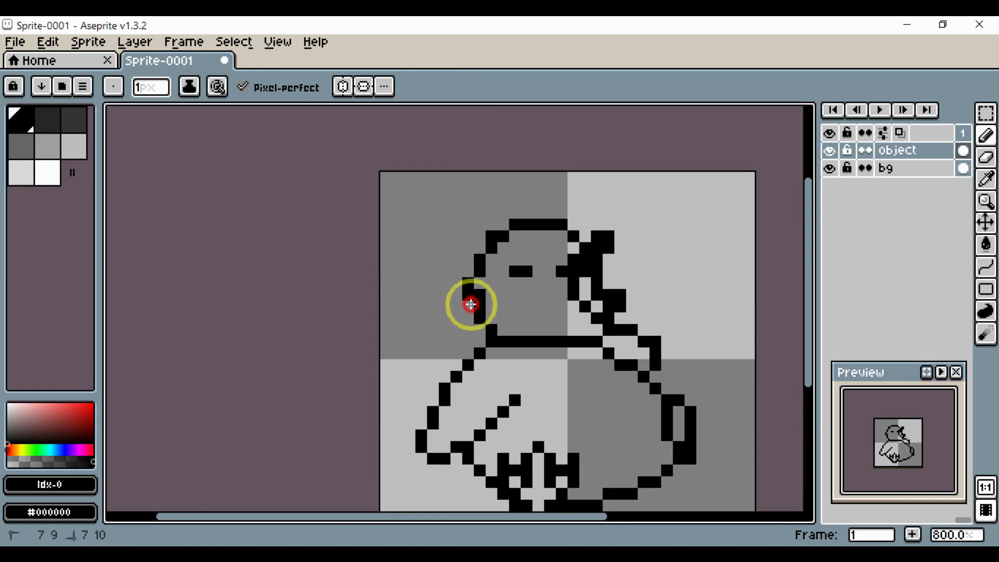
left_click_drag(471, 304, 470, 309)
left_click(488, 319)
key("e")
left_click(480, 294)
left_click(480, 305)
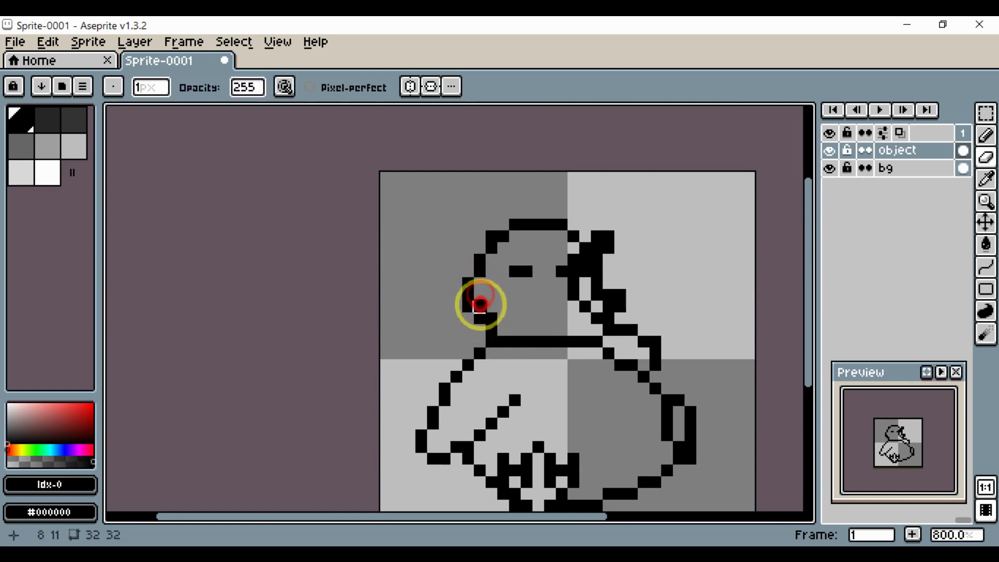
- Round the head's lower rear corner with stepped pixels leading into the neck line
key("space")
mouse_move(540, 328)
left_mouse_down()
mouse_move(501, 328)
mouse_move(481, 384)
left_mouse_up()
left_click(451, 314)
key("b")
left_click(445, 326)
key("space")
scroll(504, 383, "down", 4)
key("space")
left_click_drag(559, 431, 514, 424)
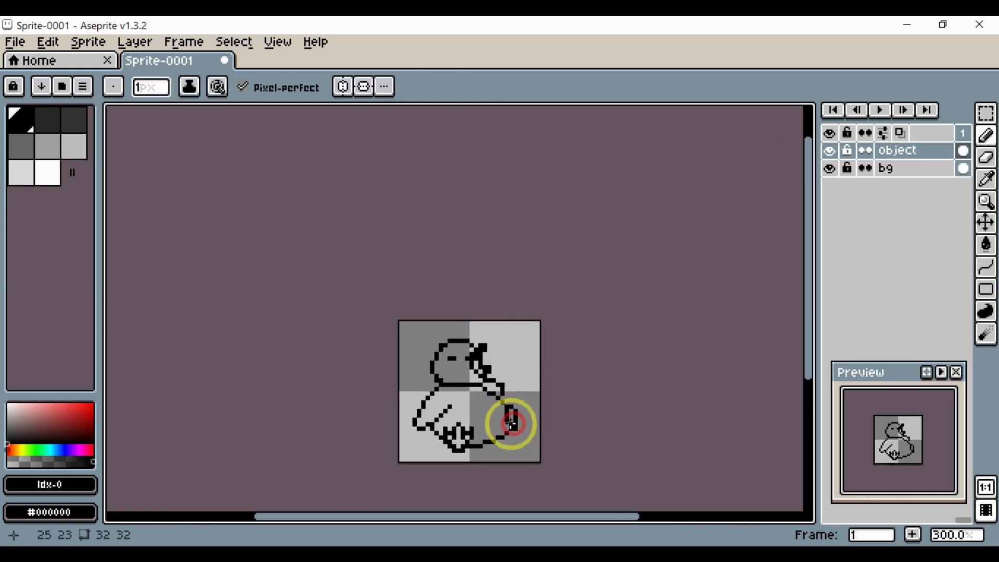
scroll(509, 423, "up", 4)
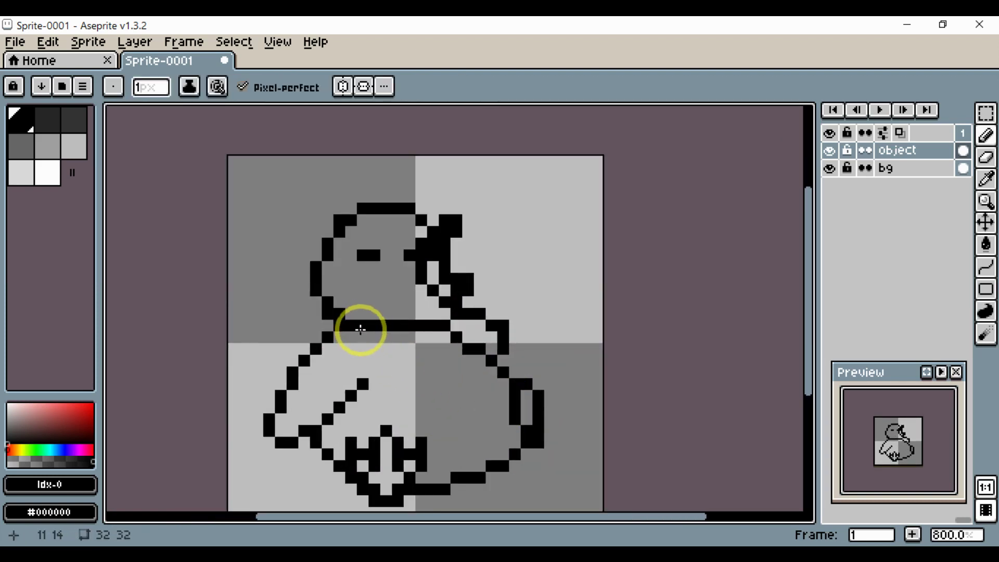
- Curve the bottom of the head by lowering the middle of the neck line one pixel below its ends
mouse_move(367, 335)
left_mouse_down()
mouse_move(398, 338)
mouse_move(360, 325)
mouse_move(428, 323)
mouse_move(404, 350)
mouse_move(493, 383)
left_mouse_up()
key("e")
left_click(410, 339)
key("b")
scroll(451, 361, "down", 2)
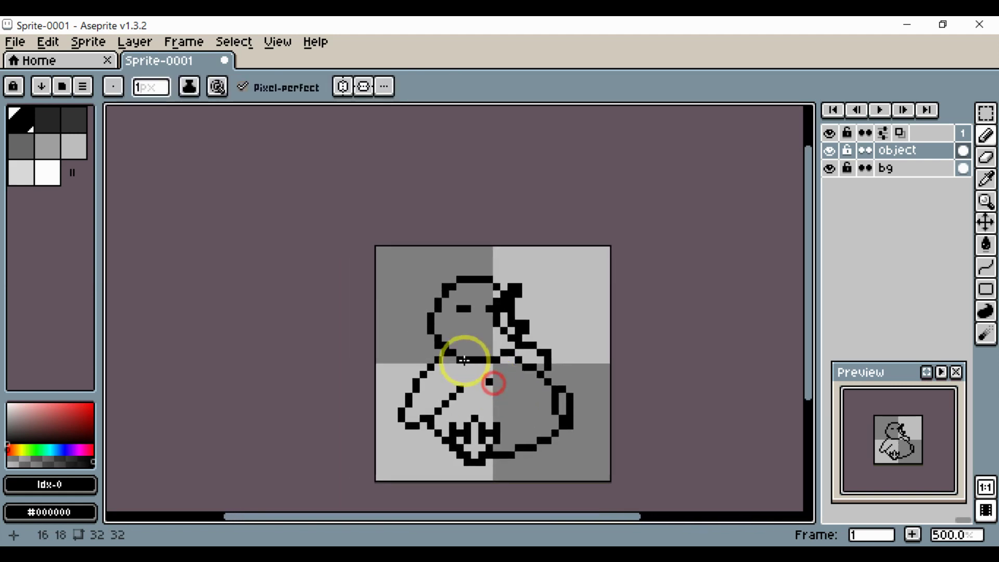
scroll(439, 339, "up", 3)
scroll(439, 339, "down", 4)
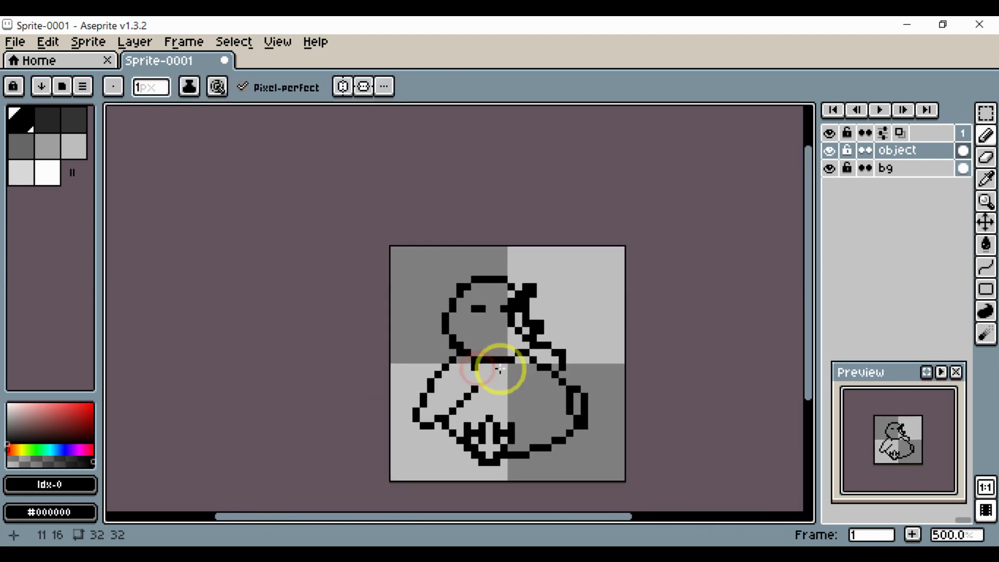
- Erase the old angular flap below the head's front, together with the trial pixels drawn around it
scroll(495, 368, "up", 1)
key("e")
mouse_move(569, 352)
left_mouse_down()
mouse_move(567, 362)
mouse_move(533, 342)
mouse_move(542, 350)
left_mouse_up()
key("b")
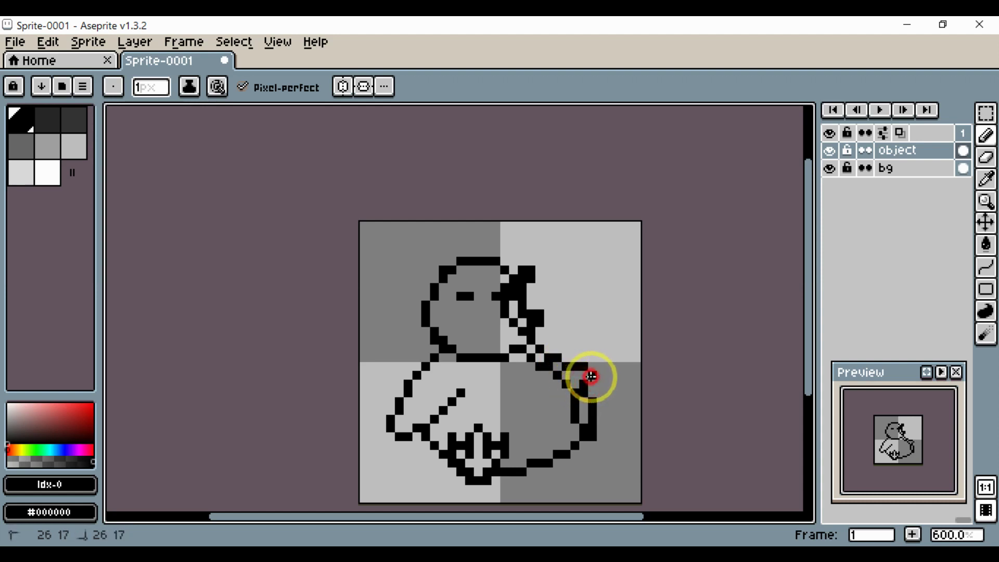
key("space")
left_click_drag(604, 382, 628, 384)
scroll(648, 381, "down", 3)
scroll(634, 380, "up", 5)
key("e")
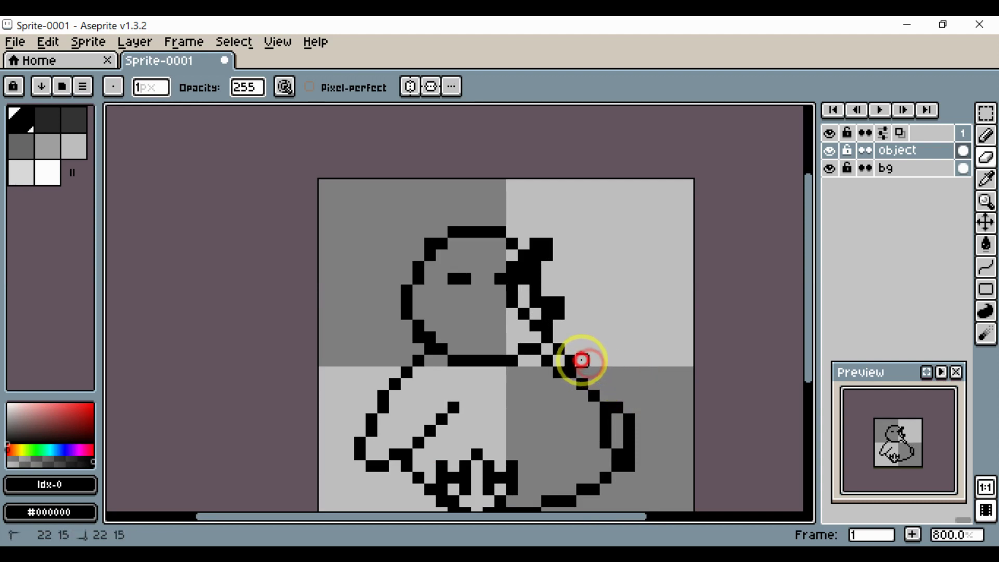
- Draw a new flap with a flat horizontal top edge below the head's front, its tip angled back to the body outline
key("b")
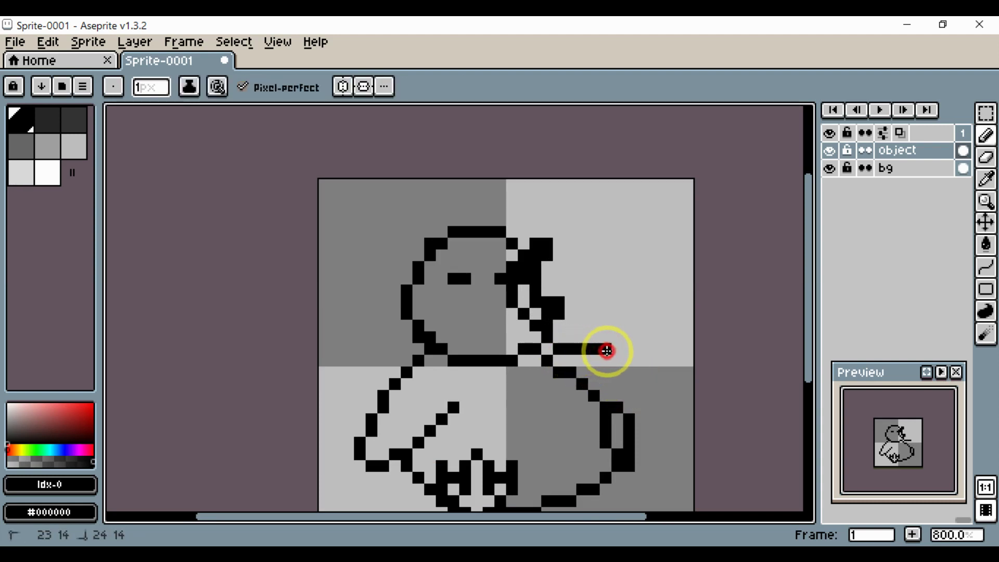
key("e")
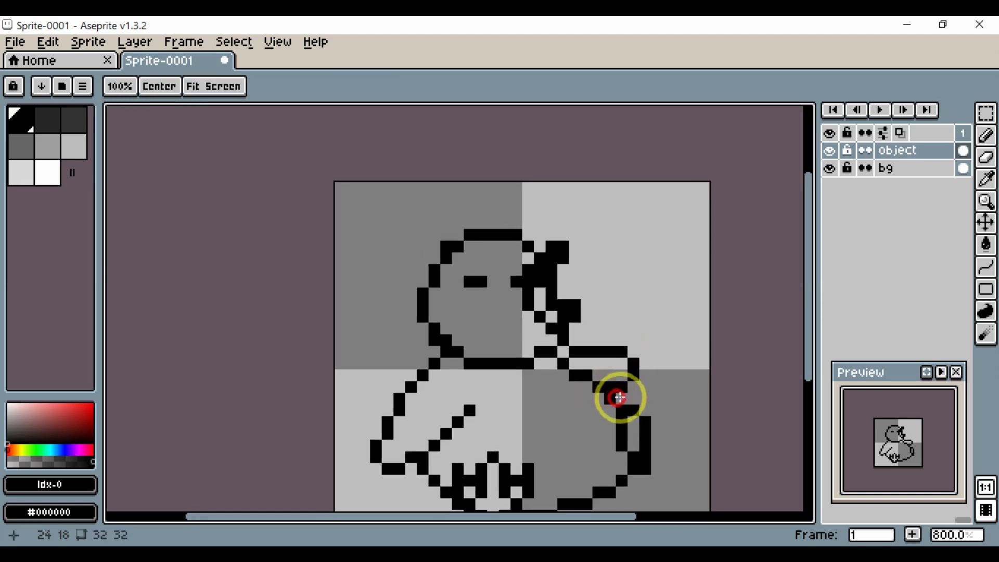
key("b")
left_click(622, 375)
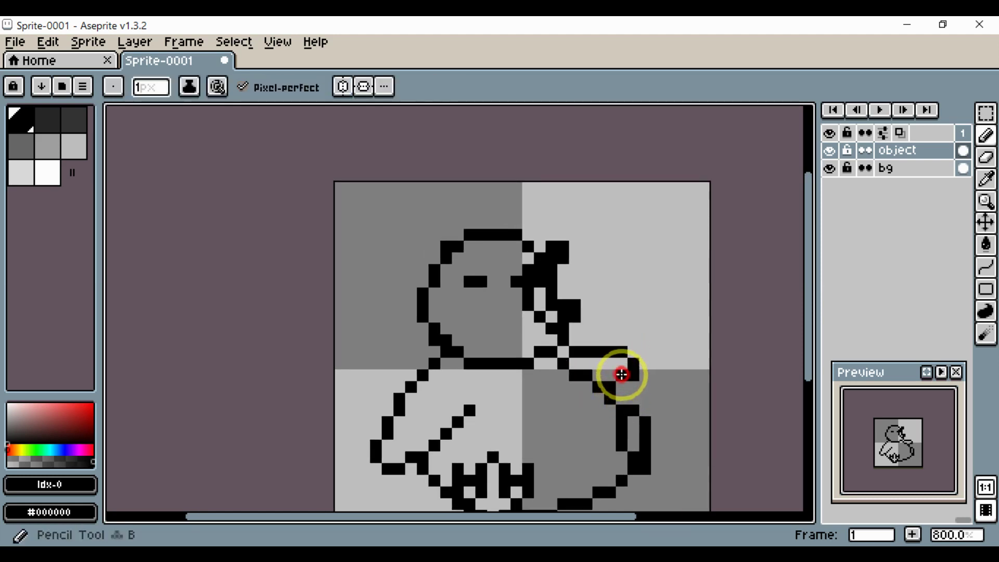
left_click_drag(643, 388, 657, 397)
key("e")
left_click(640, 380)
scroll(661, 406, "down", 5)
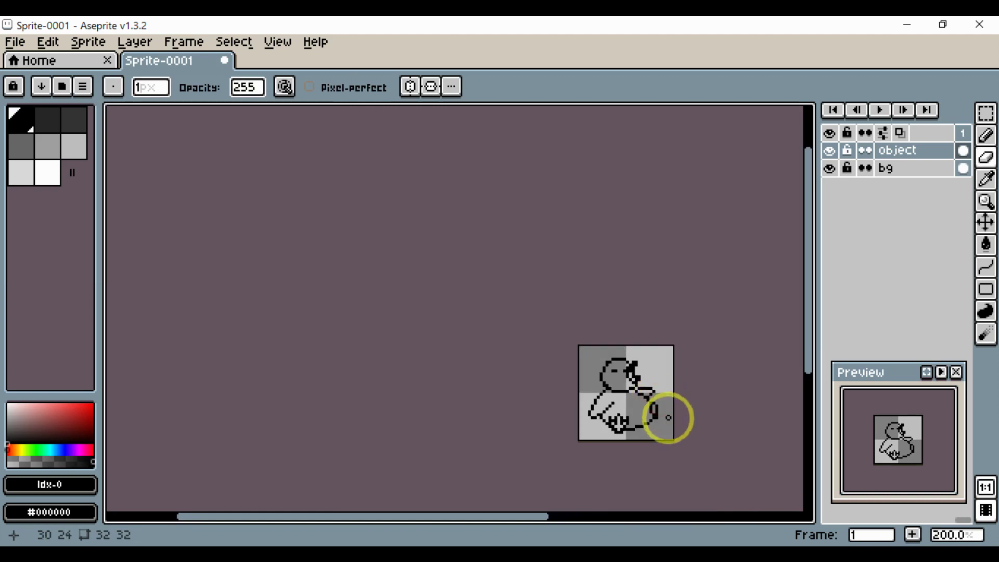
- Move the whole character drawing down by one pixel on the canvas
scroll(681, 416, "up", 3)
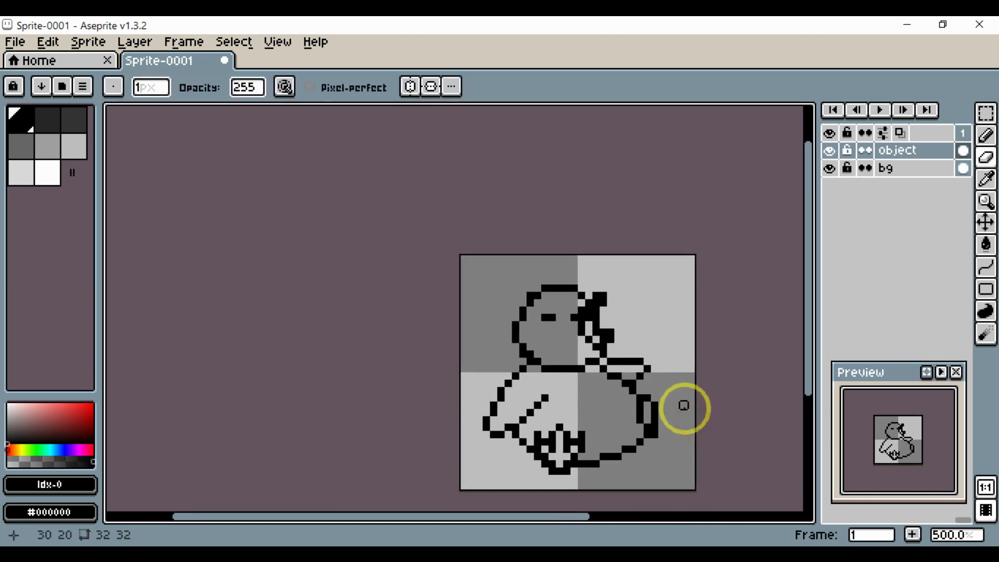
scroll(513, 335, "up", 3)
scroll(518, 294, "down", 3)
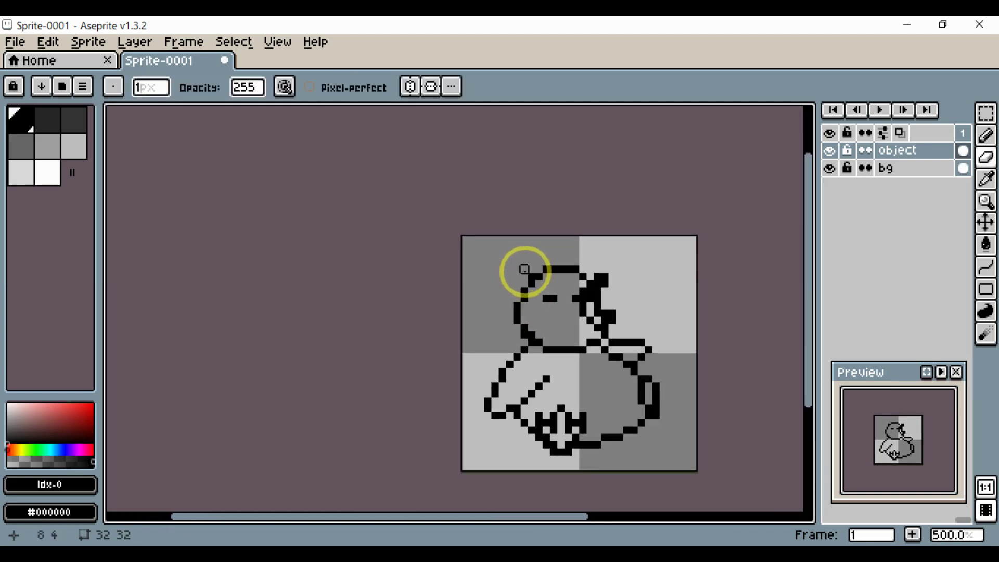
scroll(529, 315, "down", 3)
scroll(567, 361, "up", 3)
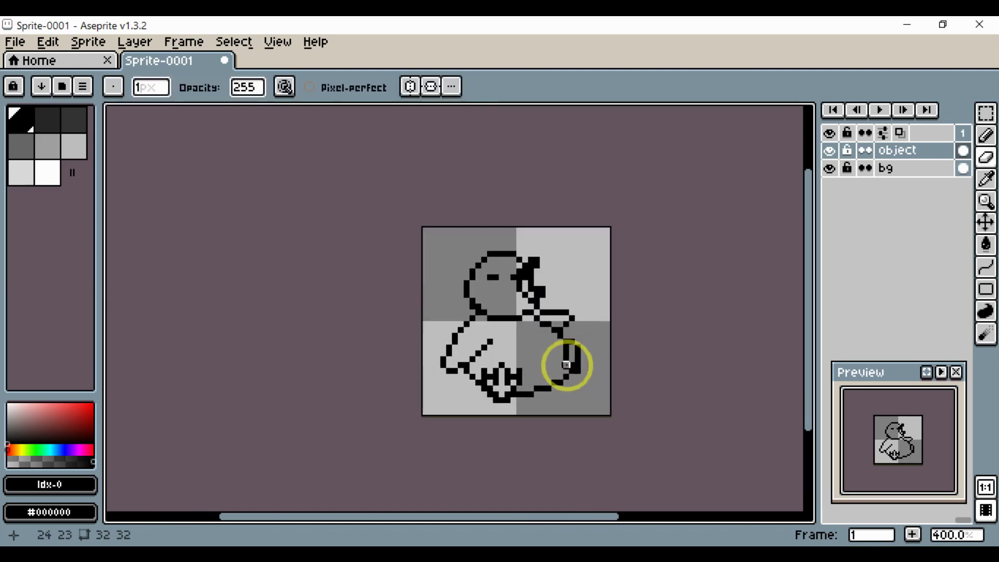
key("v")
left_click_drag(553, 395, 554, 399)
scroll(468, 415, "up", 2)
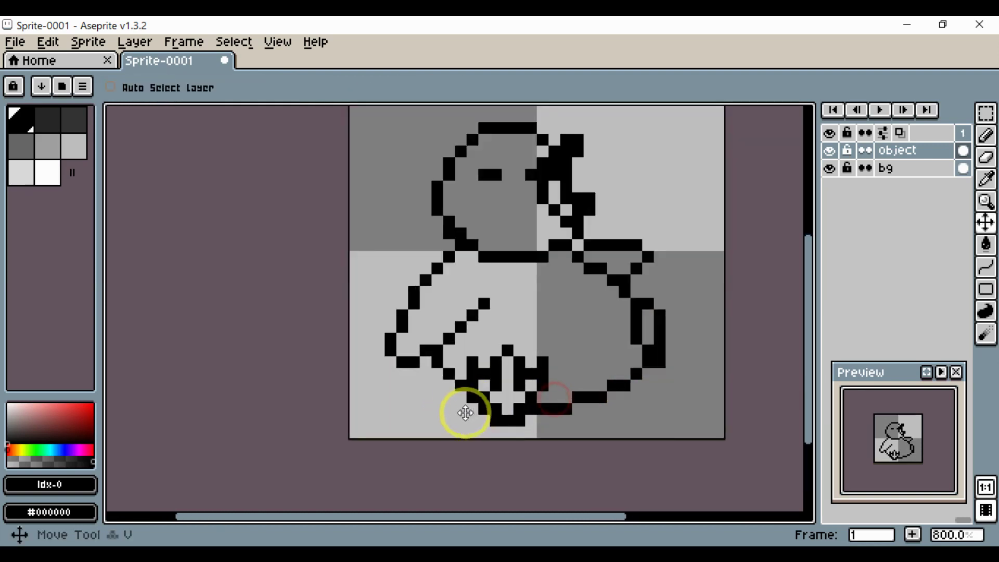
- Fill the gap under the wing's lower tip and shift the start of the belly outline one pixel outward there
key("b")
scroll(436, 373, "up", 3)
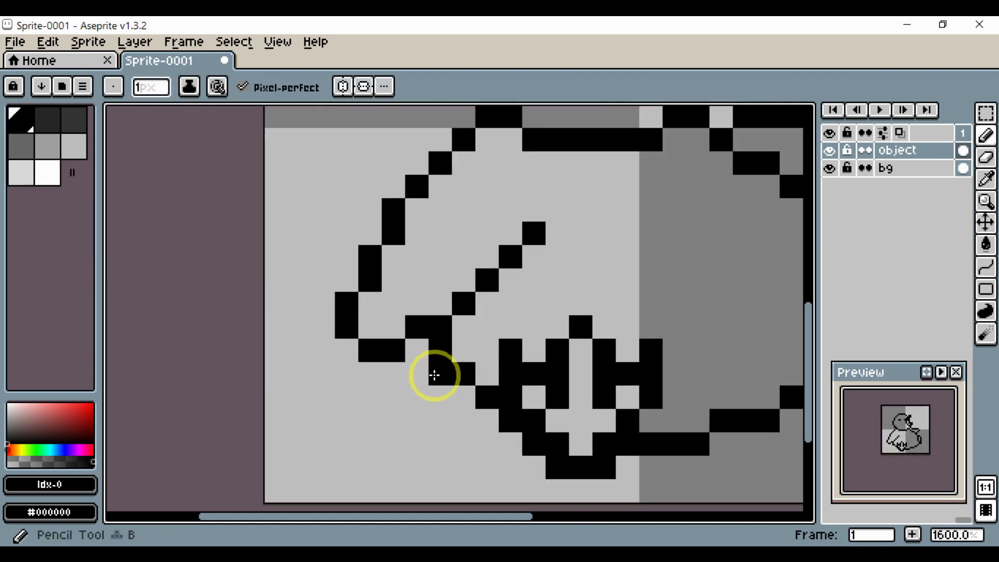
left_click(419, 345)
left_click(440, 376)
key("e")
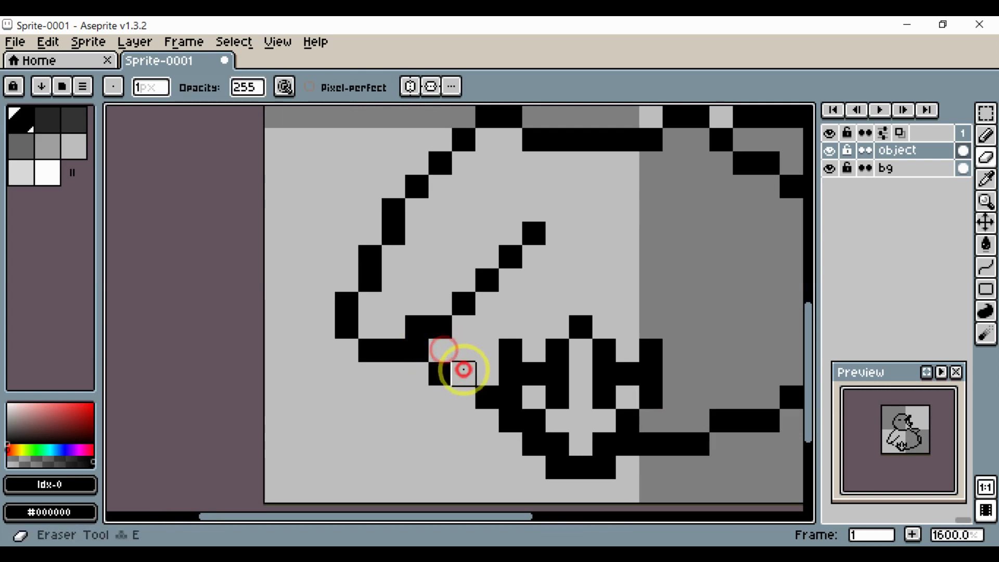
left_click(464, 374)
- Continue the belly outline as a single-pixel diagonal down to the foot, erasing the leftover inner pixels
key("b")
left_click(464, 397)
key("e")
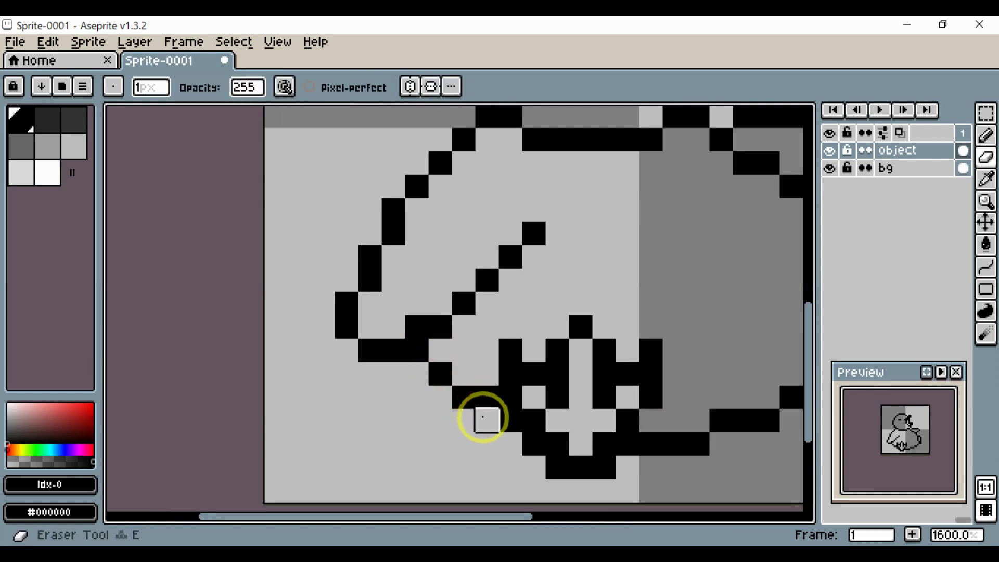
key("b")
left_click(483, 417)
key("e")
left_click(486, 392)
scroll(486, 392, "down", 3)
key("space")
left_click_drag(503, 390, 462, 397)
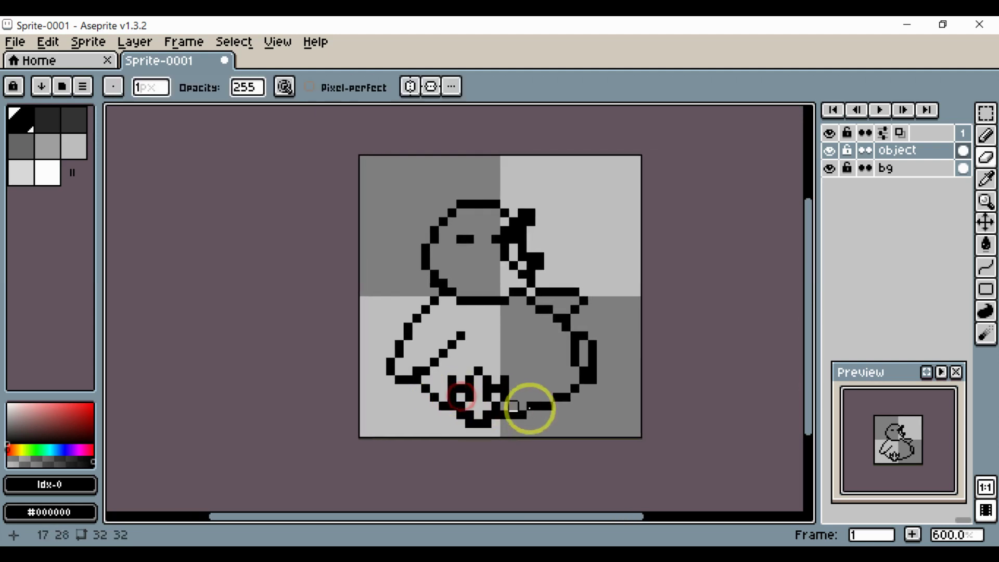
left_click_drag(573, 415, 602, 429)
key("space")
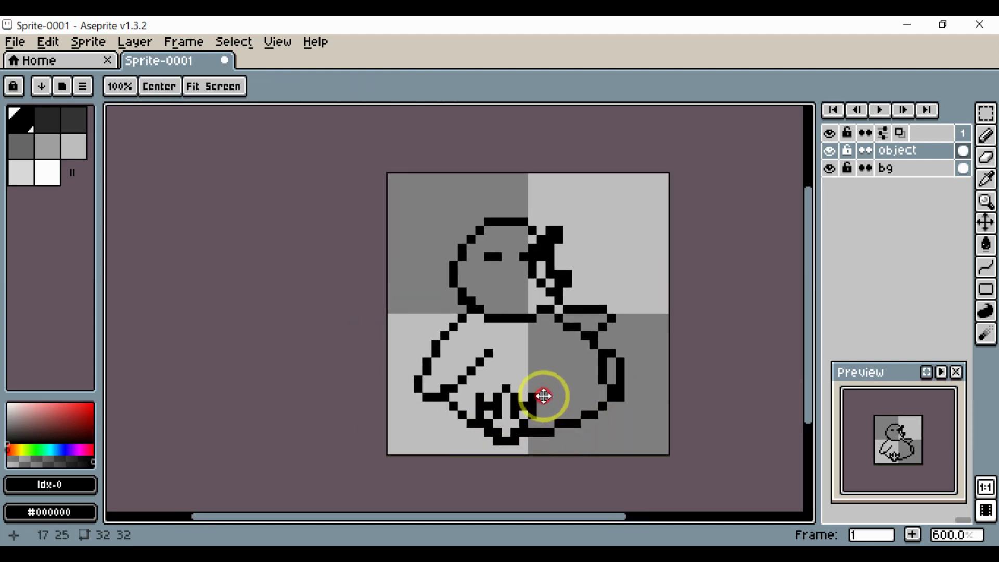
- Fill the character's body, head and the flap below the head with the light grey #bebebe using the Paint Bucket
left_click_drag(544, 397, 558, 400)
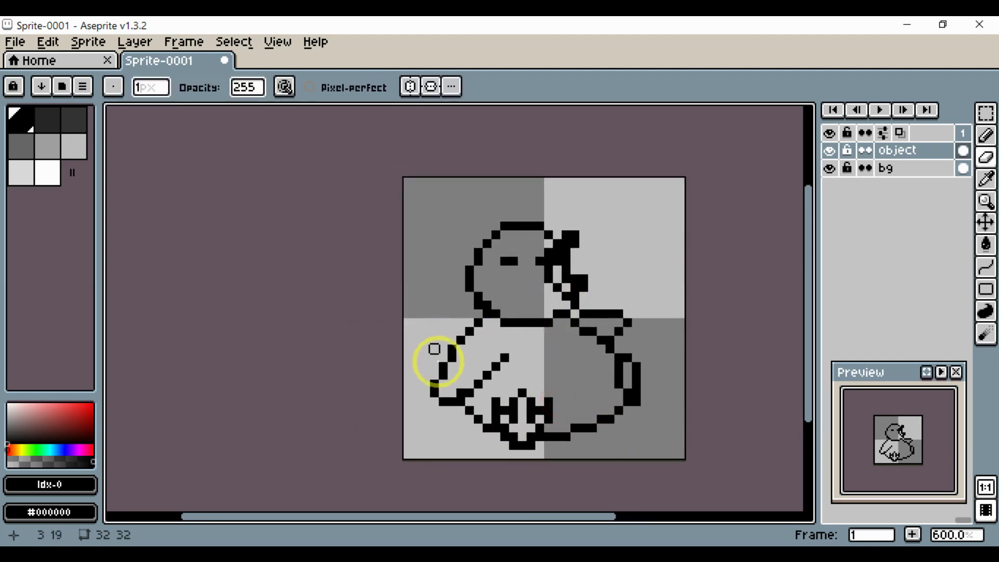
left_click_drag(514, 364, 457, 376)
left_click(64, 151)
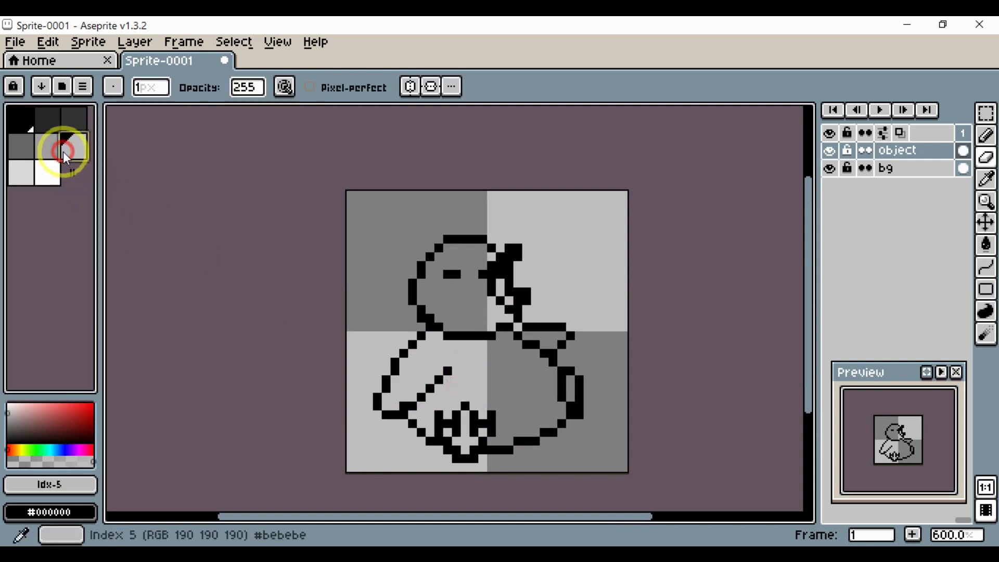
key("g")
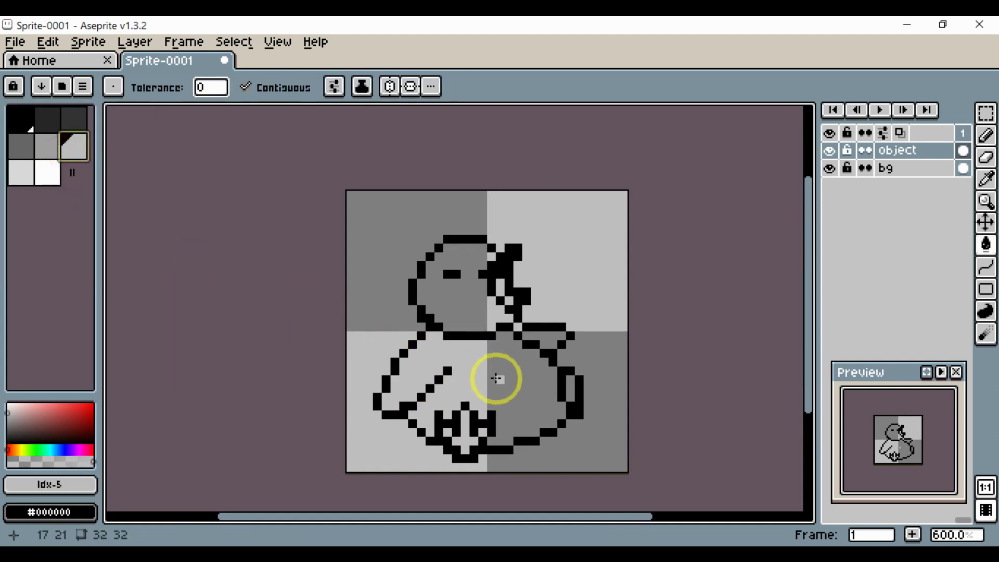
left_click(497, 379)
left_click(464, 315)
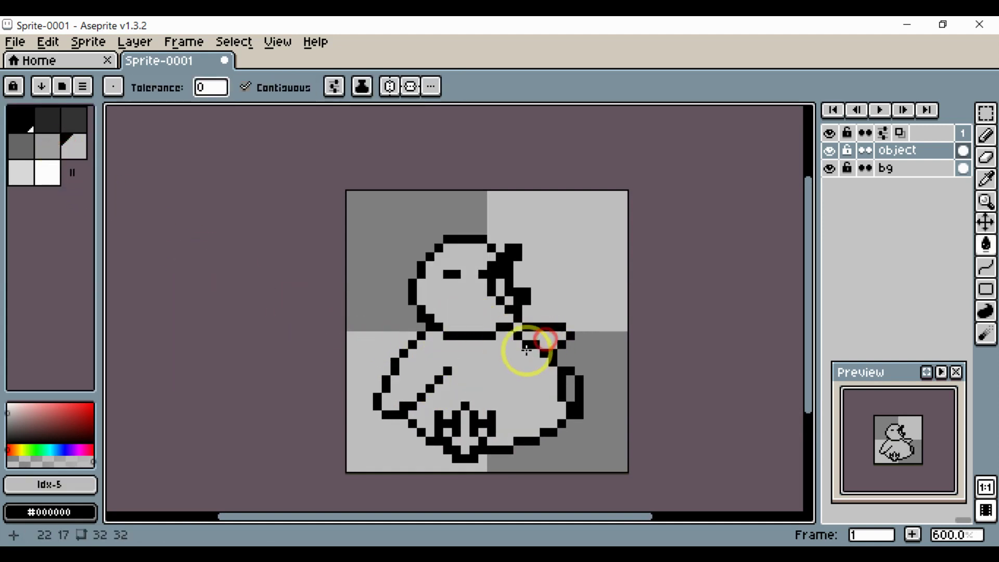
- Fill the enclosed gaps inside the black shape at the head's front with the dark grey Idx-2
left_click_drag(525, 350, 556, 375)
scroll(534, 331, "up", 2)
scroll(519, 302, "up", 1, "alt")
scroll(519, 303, "down", 2, "alt")
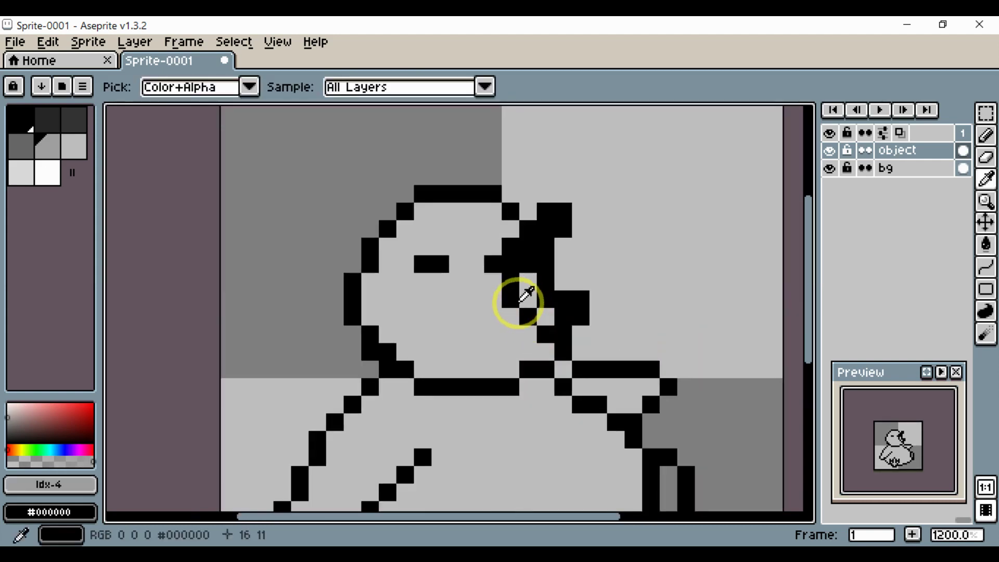
left_click(520, 292)
key("g")
left_click(524, 287)
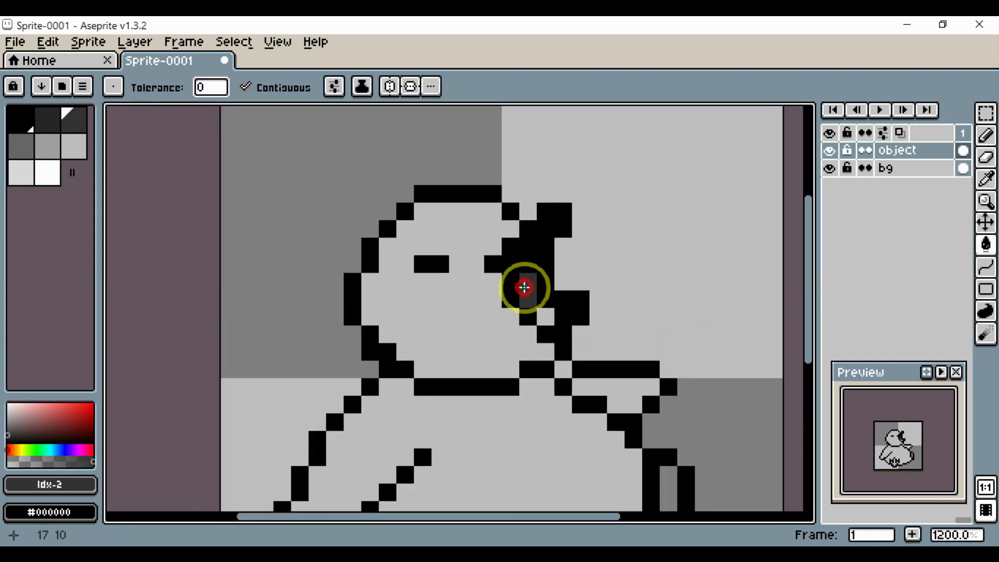
- Fill the foot's interior, its small toe gaps and the narrow outlined strip on the body's right side with the same dark grey
scroll(510, 323, "down", 4)
key("space")
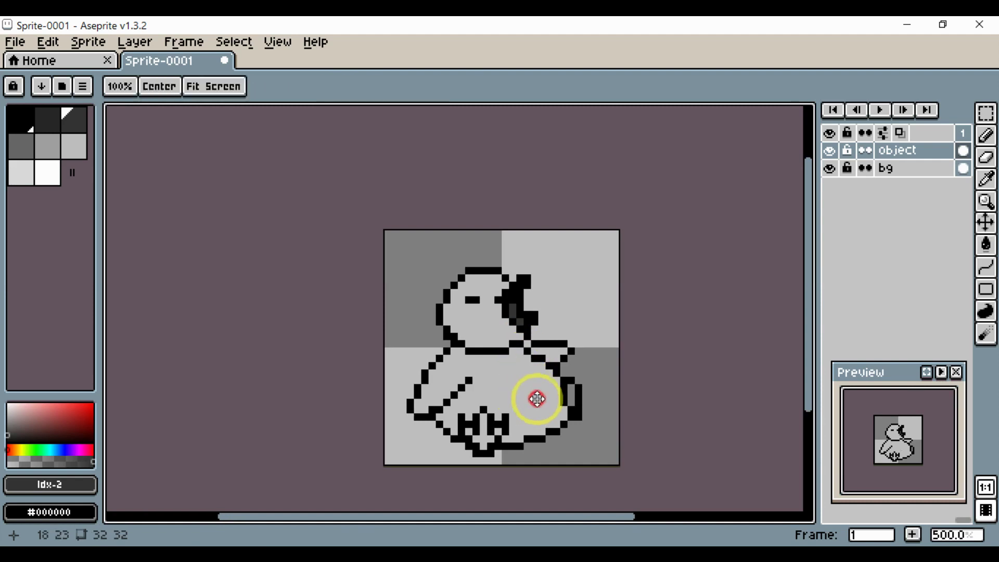
left_click_drag(538, 398, 556, 400)
scroll(497, 424, "up", 4)
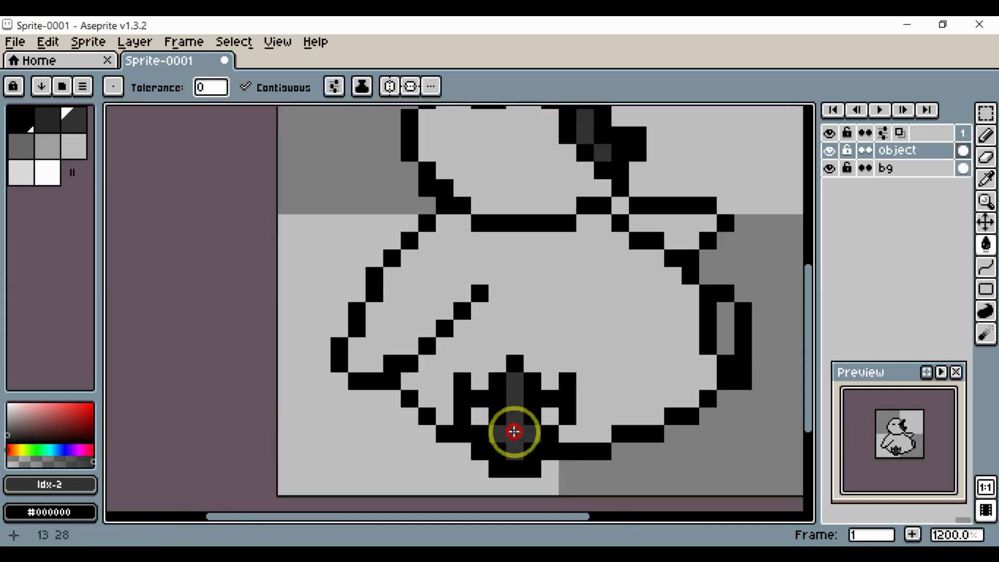
left_click(725, 325)
left_click(478, 414)
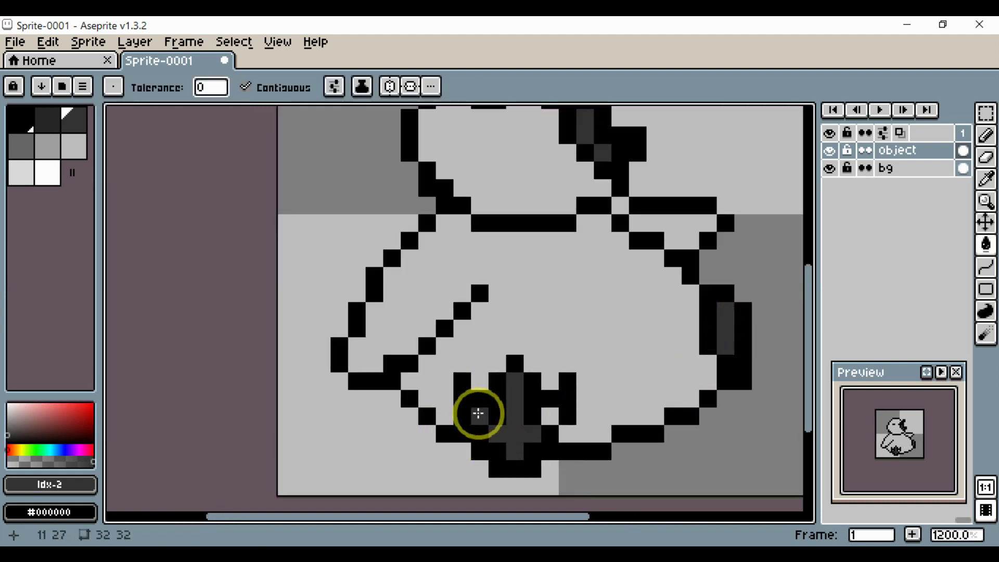
left_click(548, 417)
left_click(529, 410, "alt")
left_click(458, 368)
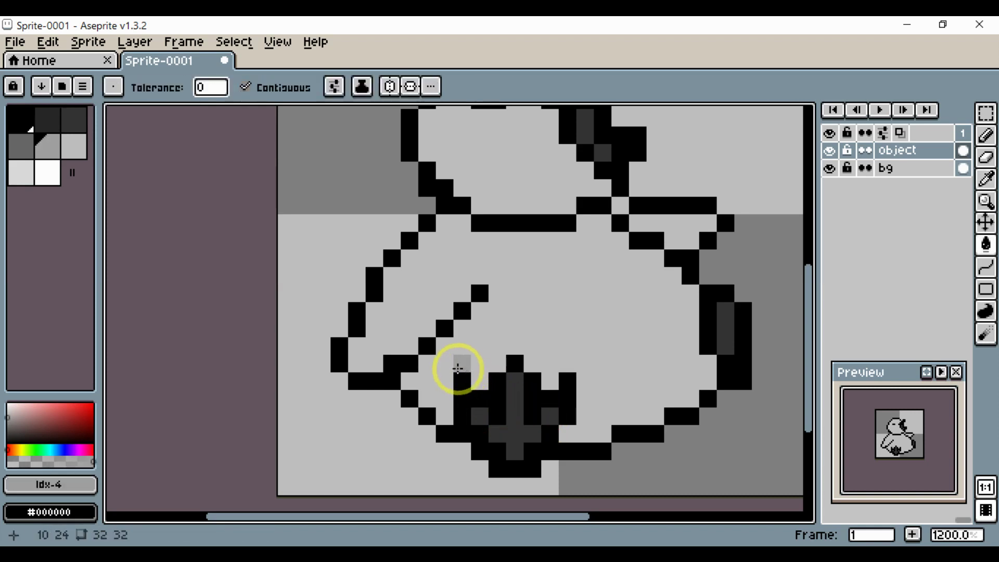
left_click(415, 379)
key("ctrl+z")
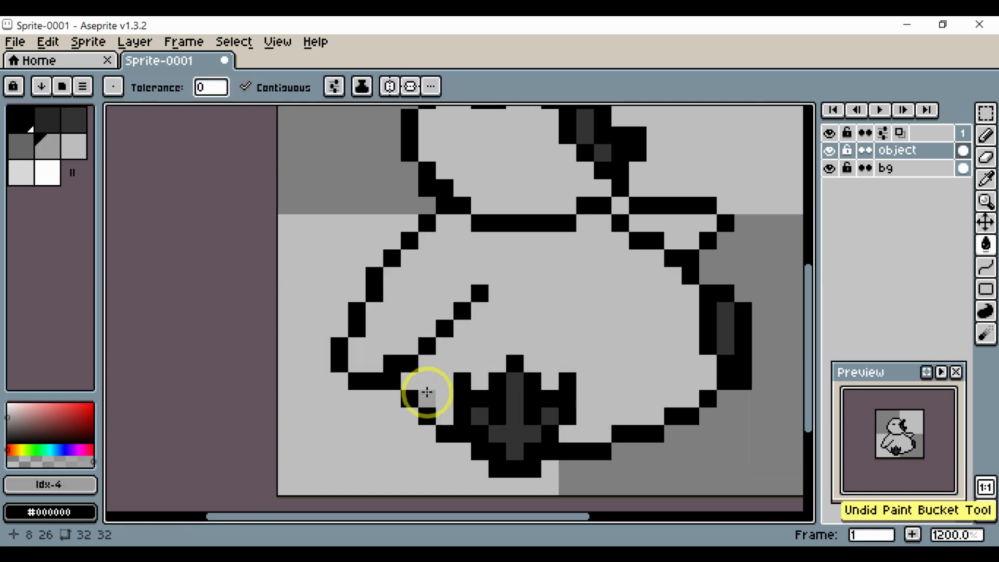
- Set the Pencil tool to Shading ink with a ramp made of the greys Idx-4 (#a0a0a0) and Idx-5 (#bebebe)
key("b")
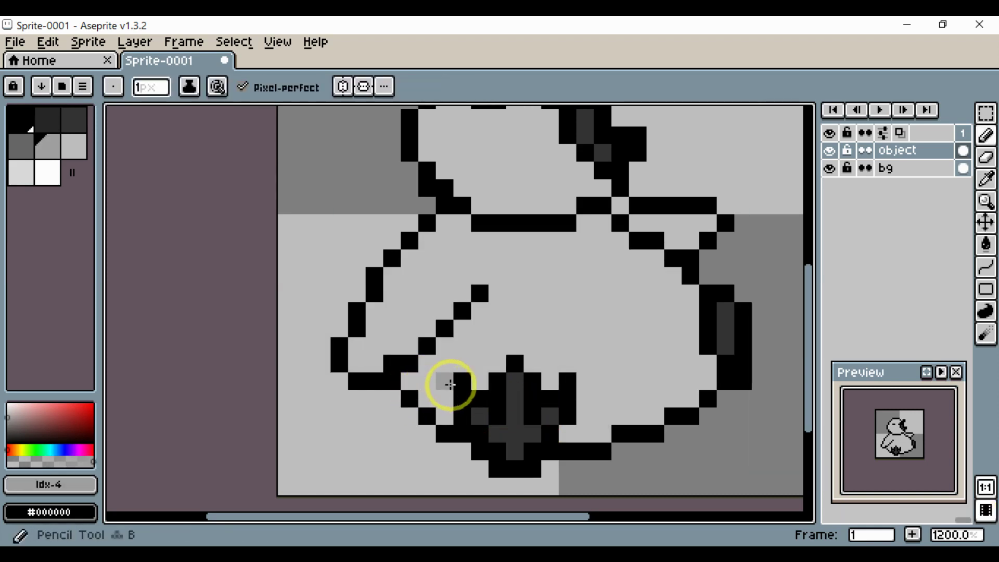
left_click(189, 84)
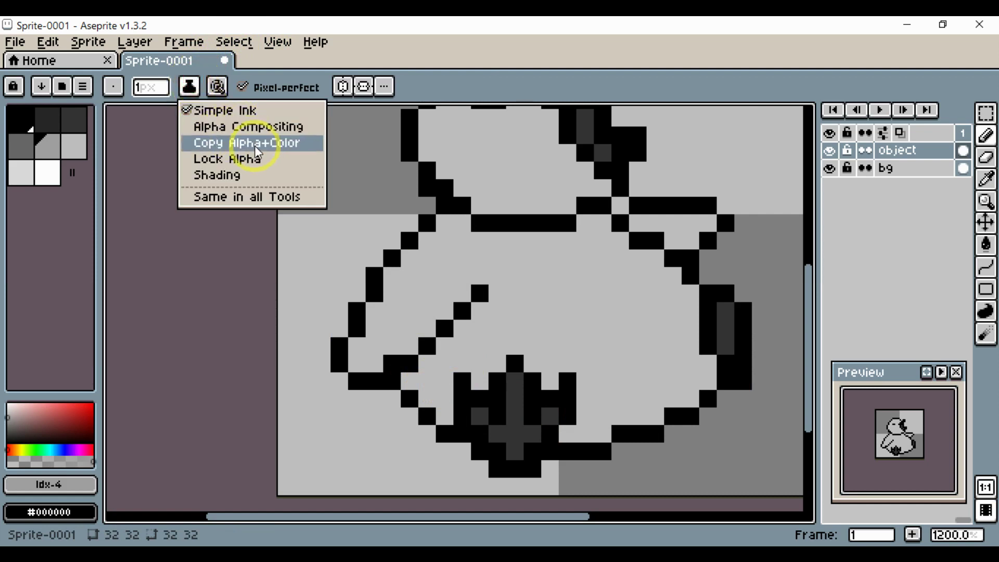
left_click(249, 174)
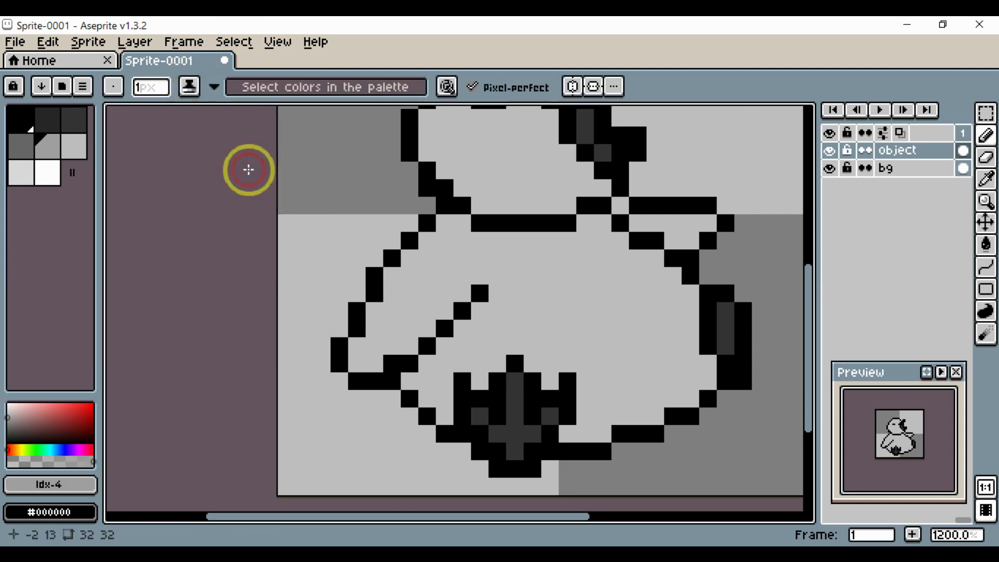
left_click(43, 152)
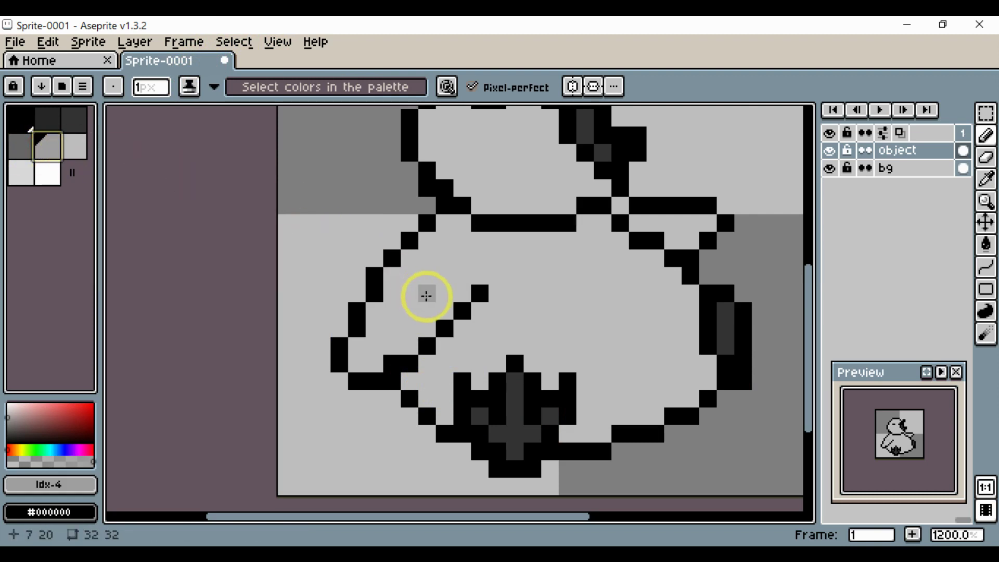
left_click(439, 288, "alt")
left_click(42, 143)
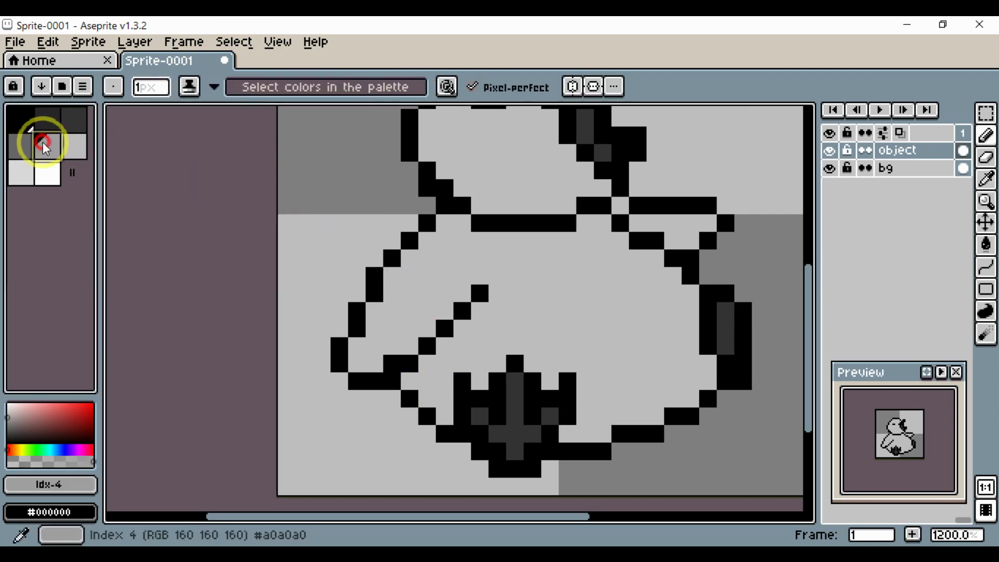
left_click(76, 148, "shift")
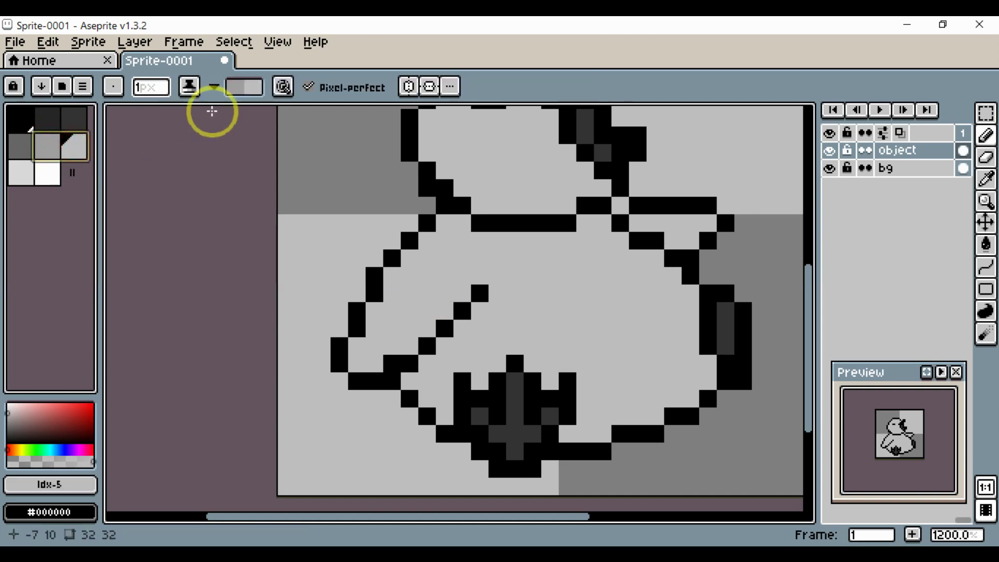
- Shade the wing's lower edge, the area beneath the wing and the inside of the body outline with the mid grey
mouse_move(407, 328)
left_mouse_down()
mouse_move(360, 367)
mouse_move(434, 331)
mouse_move(465, 300)
mouse_move(435, 322)
mouse_move(412, 370)
mouse_move(464, 293)
mouse_move(442, 320)
mouse_move(419, 384)
mouse_move(410, 384)
mouse_move(439, 414)
mouse_move(481, 431)
mouse_move(572, 448)
mouse_move(563, 440)
mouse_move(667, 428)
mouse_move(635, 428)
mouse_move(687, 400)
mouse_move(707, 380)
mouse_move(710, 356)
mouse_move(711, 374)
mouse_move(689, 293)
mouse_move(694, 299)
mouse_move(644, 244)
mouse_move(644, 257)
mouse_move(582, 219)
mouse_move(576, 229)
mouse_move(598, 274)
left_mouse_up()
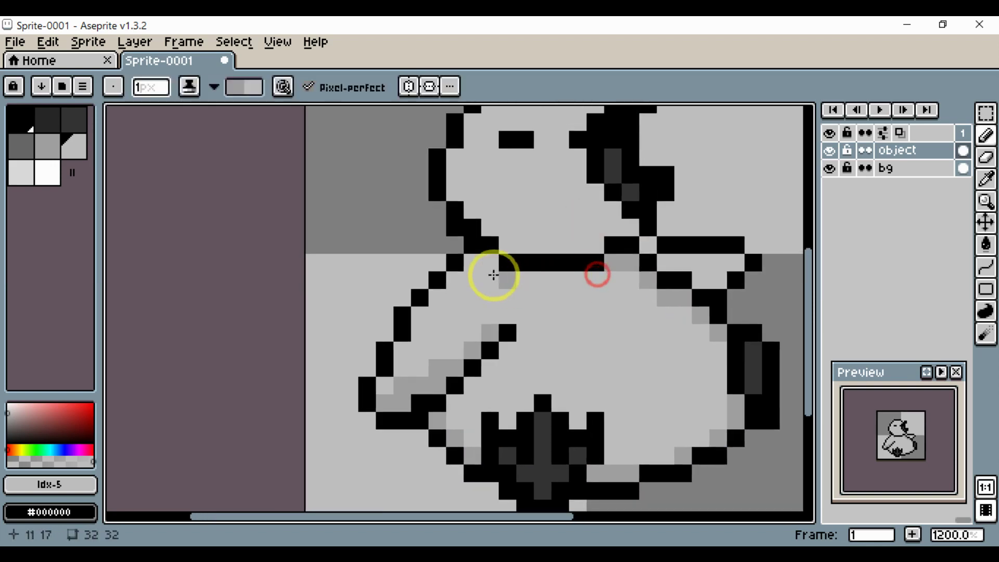
left_click_drag(622, 430, 585, 361)
mouse_move(471, 284)
left_mouse_down()
mouse_move(426, 332)
mouse_move(431, 375)
mouse_move(466, 354)
mouse_move(446, 353)
mouse_move(471, 354)
left_mouse_up()
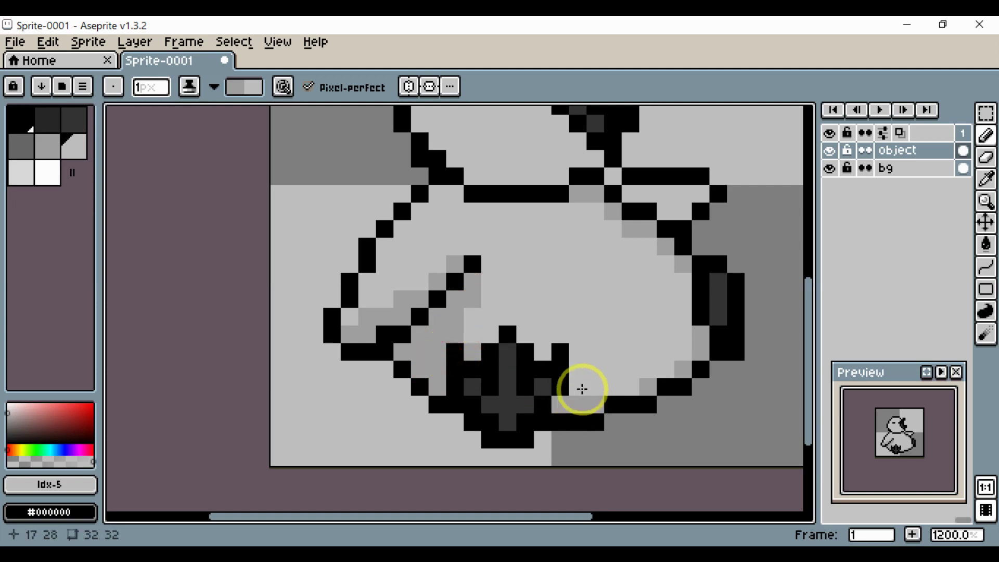
- Extend the mid-grey shadow around the foot and across the lower belly, filling the light gaps left between the shaded pixels
left_click_drag(457, 304, 494, 351)
left_click(540, 351)
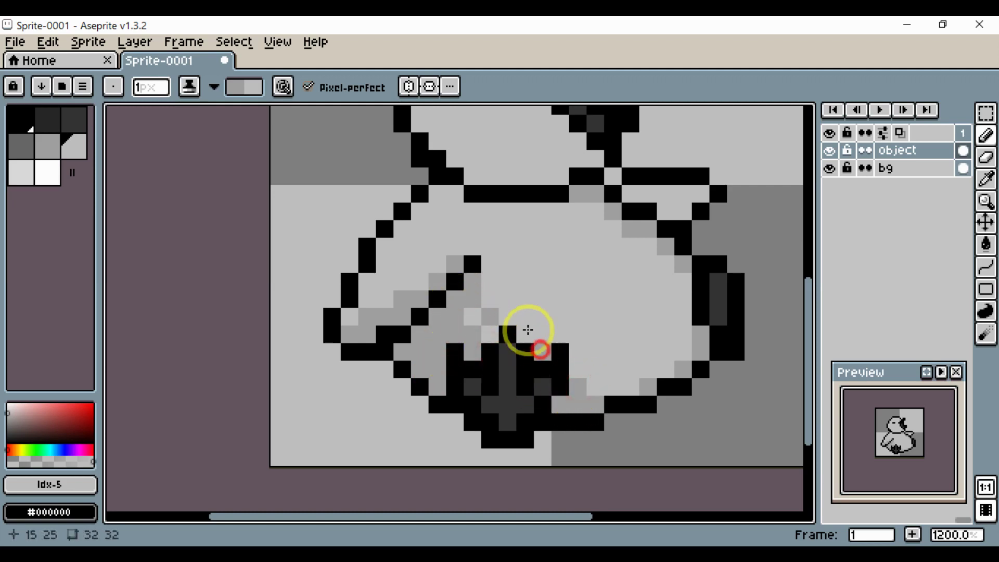
mouse_move(473, 278)
left_mouse_down()
mouse_move(500, 330)
mouse_move(580, 385)
mouse_move(550, 327)
mouse_move(555, 337)
mouse_move(665, 305)
mouse_move(640, 351)
mouse_move(585, 384)
mouse_move(601, 384)
mouse_move(581, 376)
left_mouse_up()
mouse_move(604, 362)
left_mouse_down()
mouse_move(598, 385)
mouse_move(627, 384)
mouse_move(618, 377)
left_mouse_up()
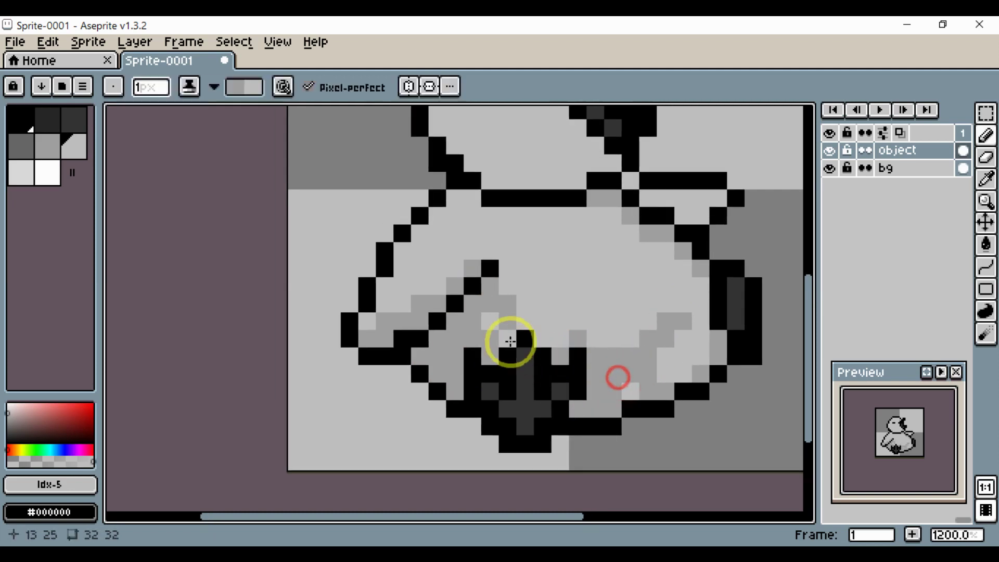
left_click_drag(494, 327, 502, 337)
left_click(635, 395)
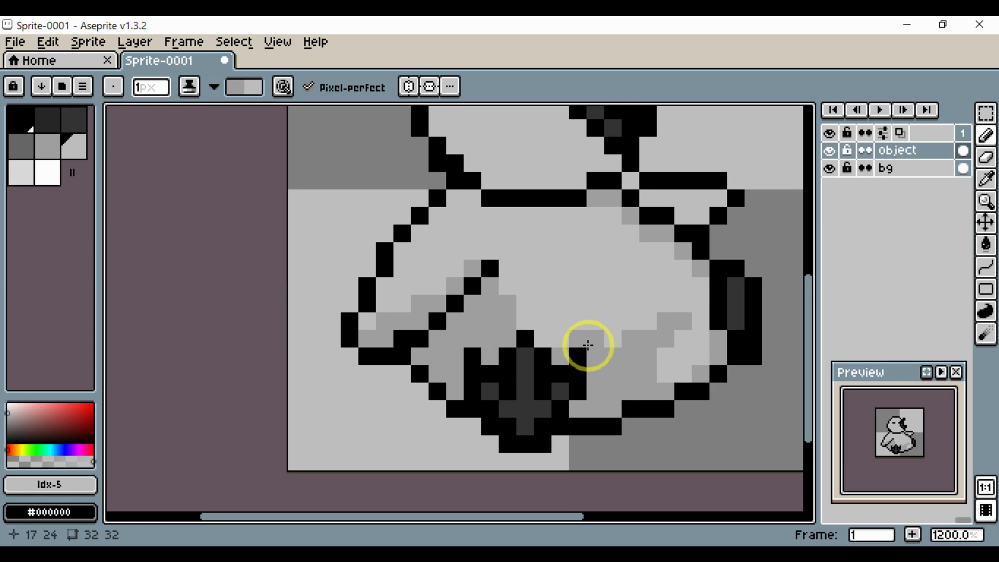
- Reverse the shading ramp and lighten the stray shadow pixels above the foot's outer toe and at the belly shadow's upper tip
left_click(250, 86)
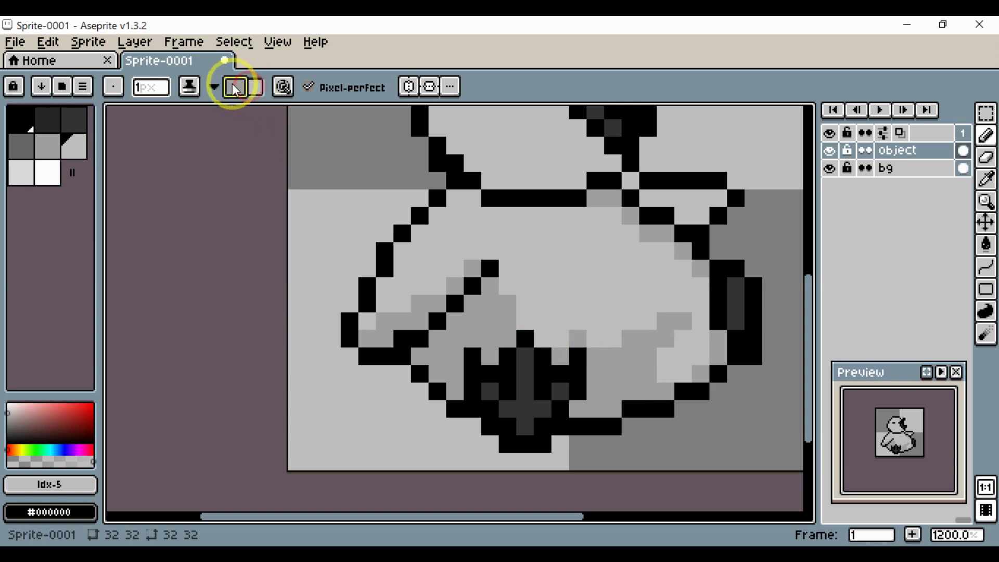
left_click(236, 92)
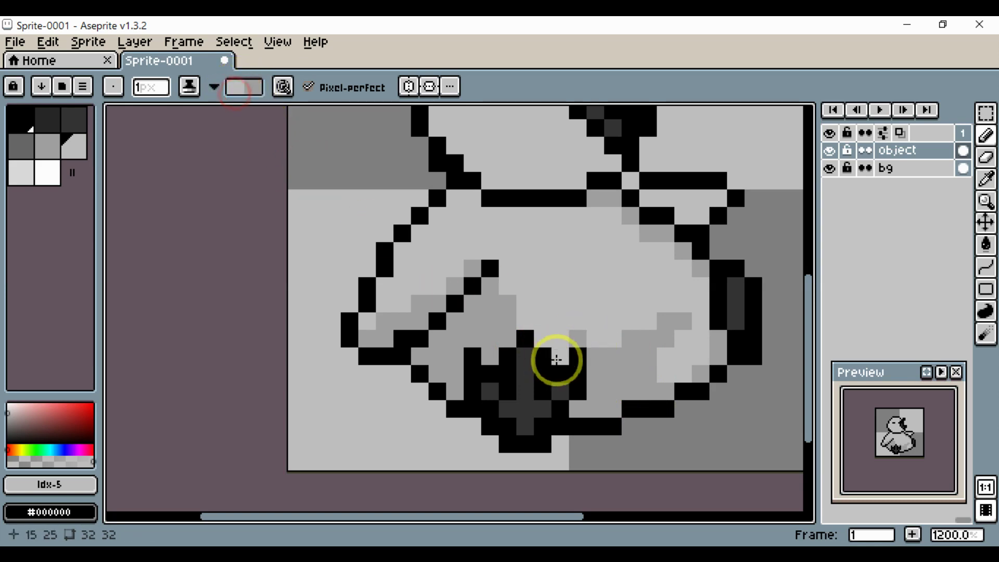
left_click(580, 336)
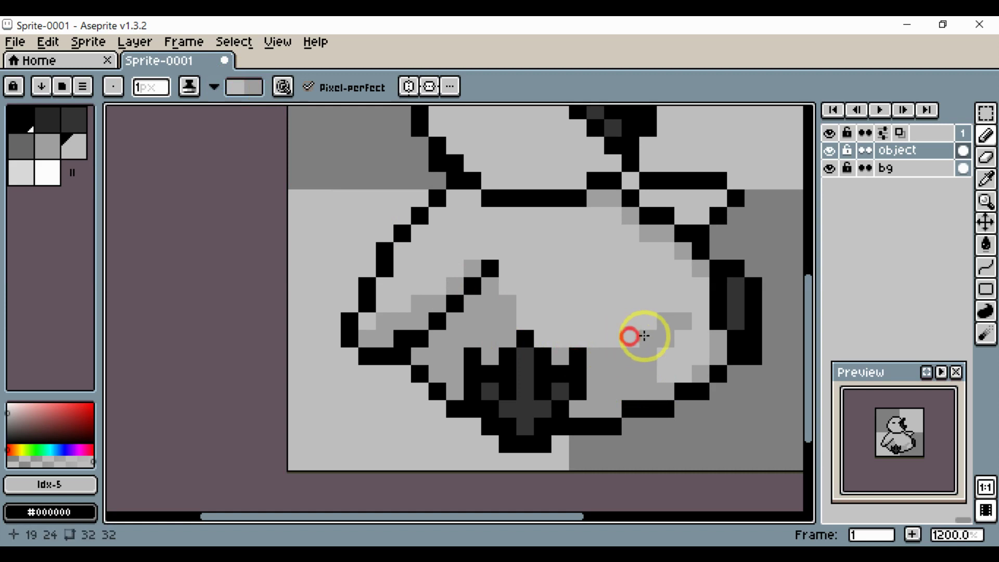
left_click(680, 321)
mouse_move(700, 357)
left_mouse_down()
mouse_move(579, 364)
mouse_move(586, 371)
left_mouse_up()
- Set the shading ramp to the dark grey #666666 and the mid grey #a0a0a0
scroll(580, 364, "down", 5)
scroll(581, 363, "up", 1)
scroll(580, 364, "up", 3)
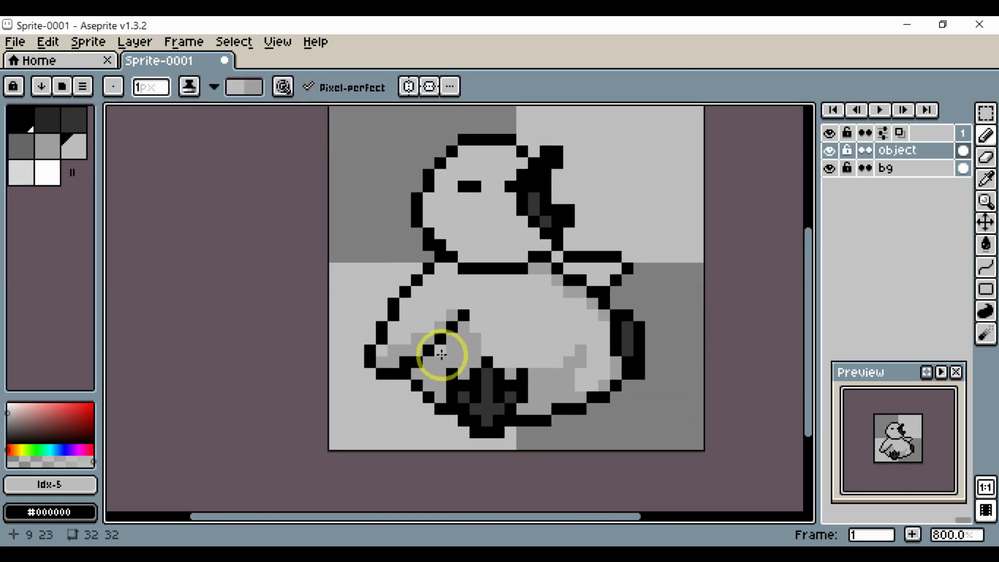
left_click(440, 350, "alt")
left_click(420, 374, "alt")
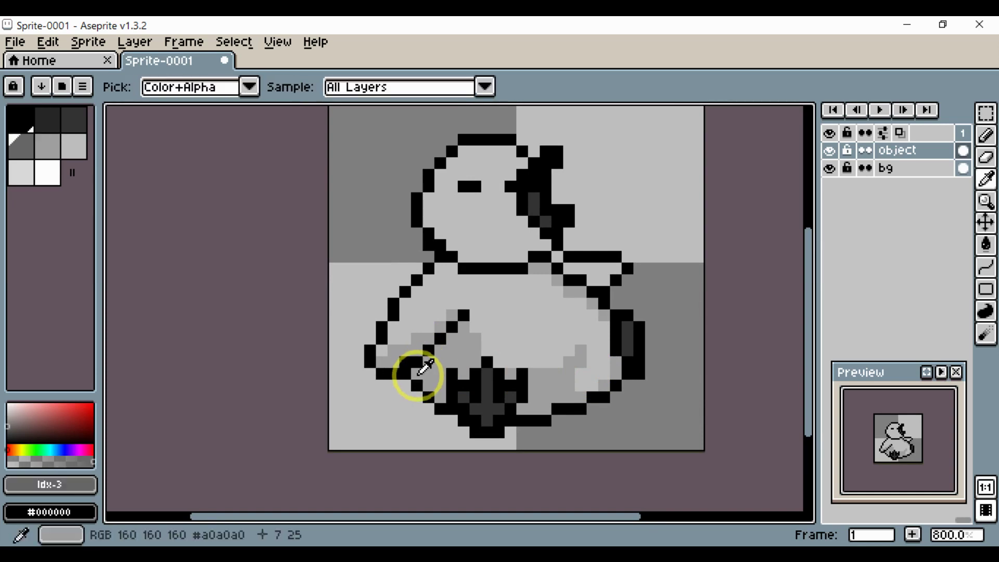
scroll(424, 375, "up", 3)
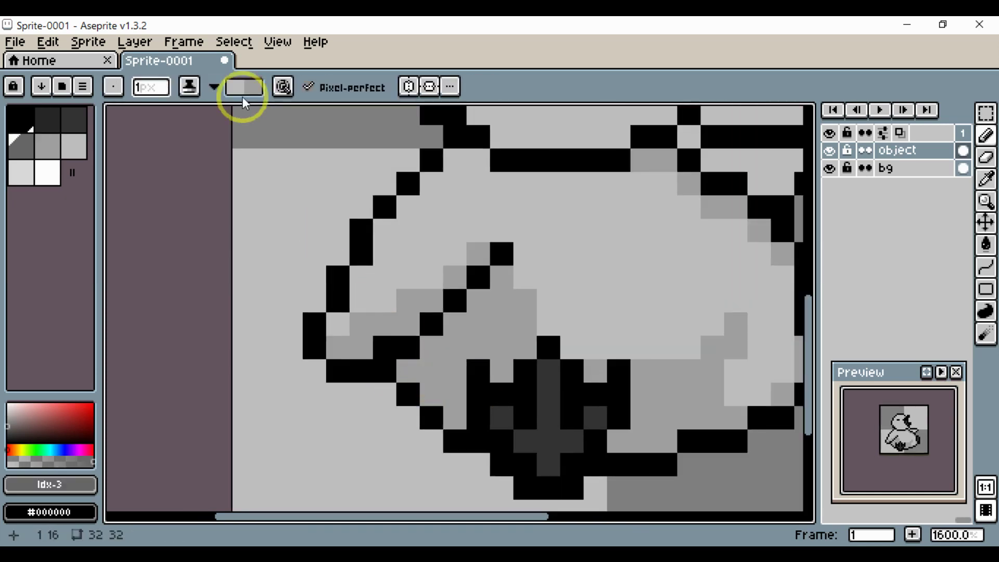
left_click(27, 152)
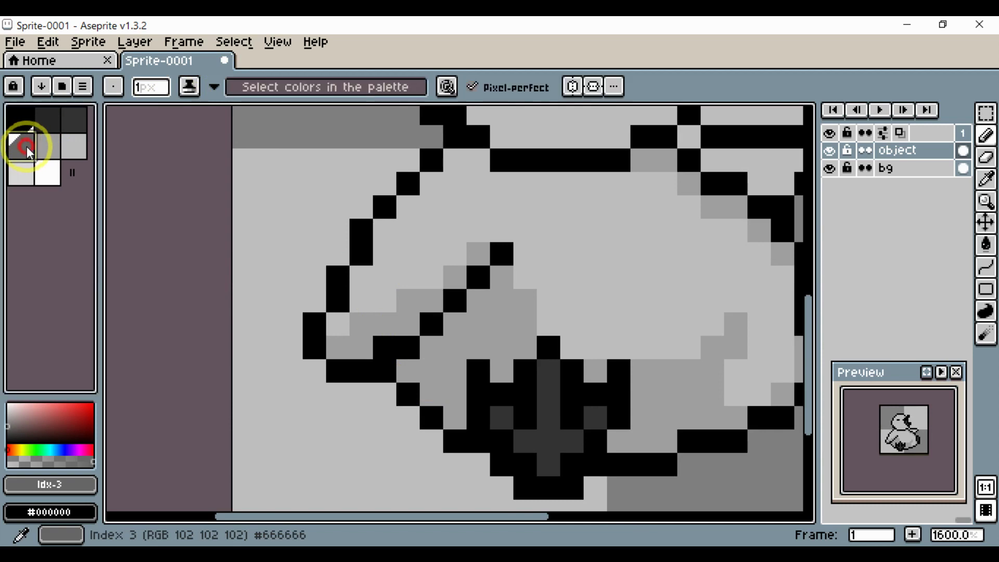
left_click(55, 154, "shift")
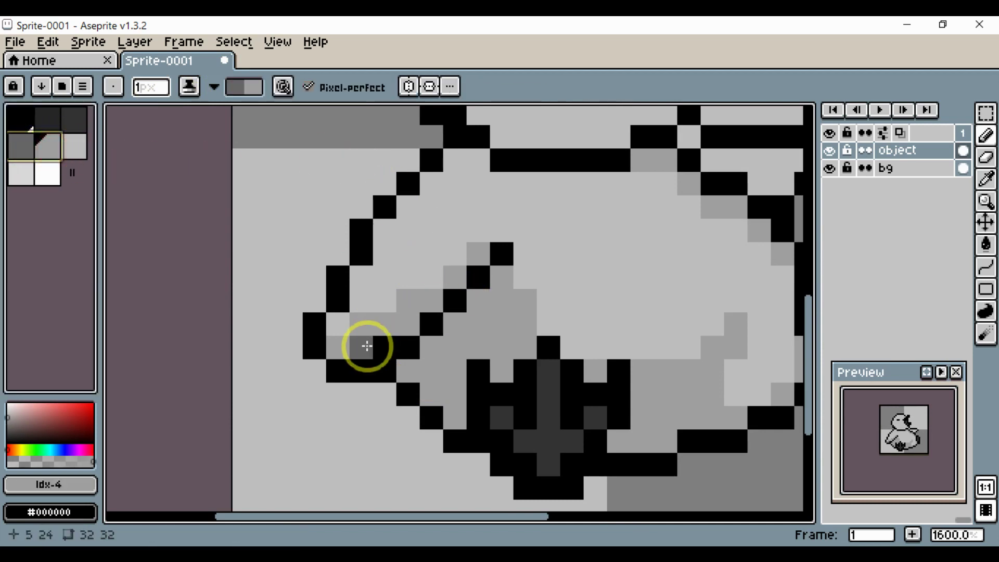
- Add #666666 shadow pixels along the belly outline, from beneath the wing tip past the foot to the body's lower right edge
left_click_drag(408, 370, 451, 417)
key("space")
mouse_move(568, 443)
left_mouse_down()
mouse_move(540, 430)
mouse_move(628, 433)
left_mouse_up()
left_click_drag(402, 340, 436, 386)
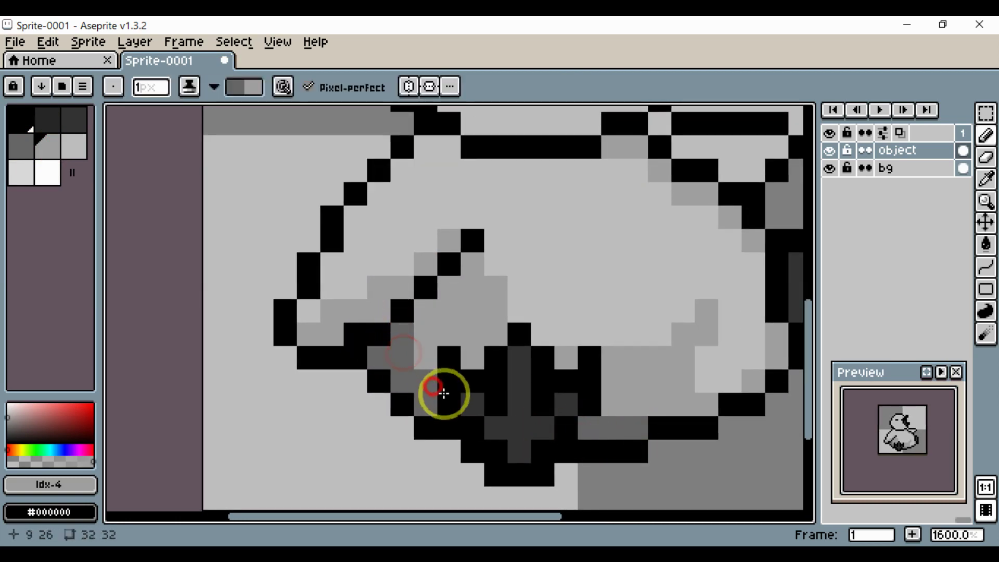
key("space")
left_click_drag(500, 394, 369, 395)
mouse_move(554, 405)
left_mouse_down()
mouse_move(578, 406)
mouse_move(557, 415)
mouse_move(618, 392)
mouse_move(603, 393)
mouse_move(645, 362)
mouse_move(630, 385)
left_mouse_up()
key("space")
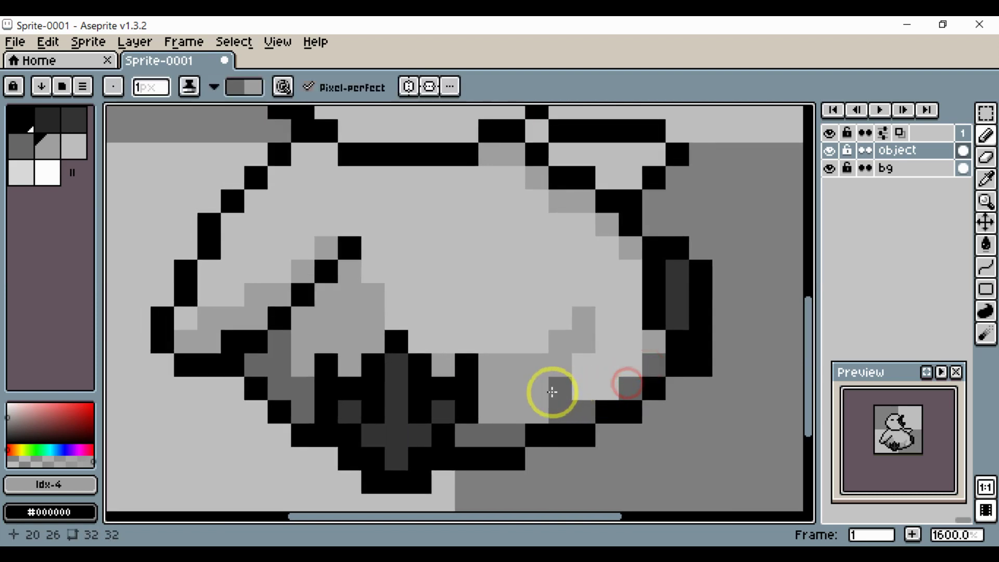
left_click(255, 97)
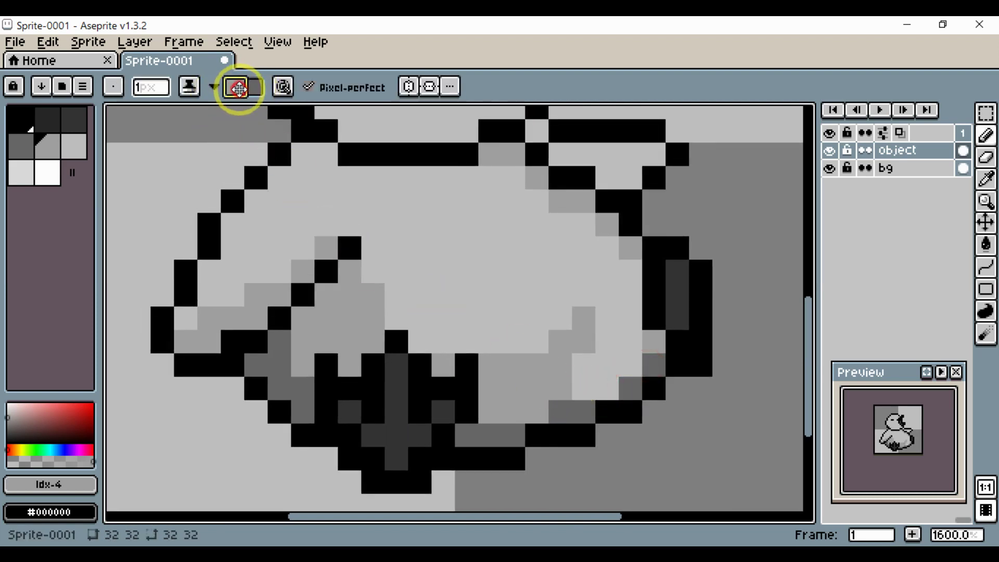
left_click(599, 389)
left_click_drag(599, 389, 570, 360)
left_click(275, 125)
left_click(242, 86)
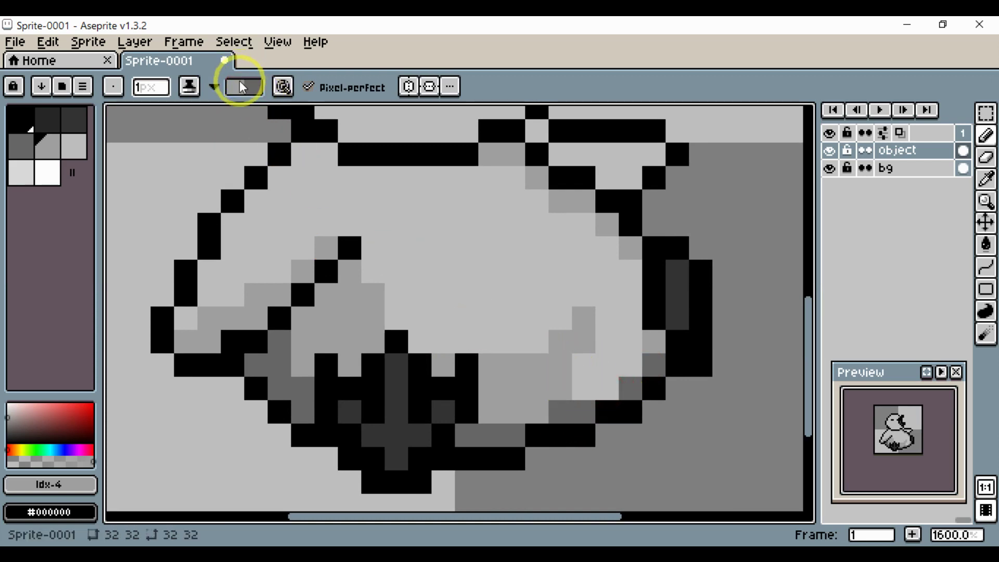
left_click(74, 143)
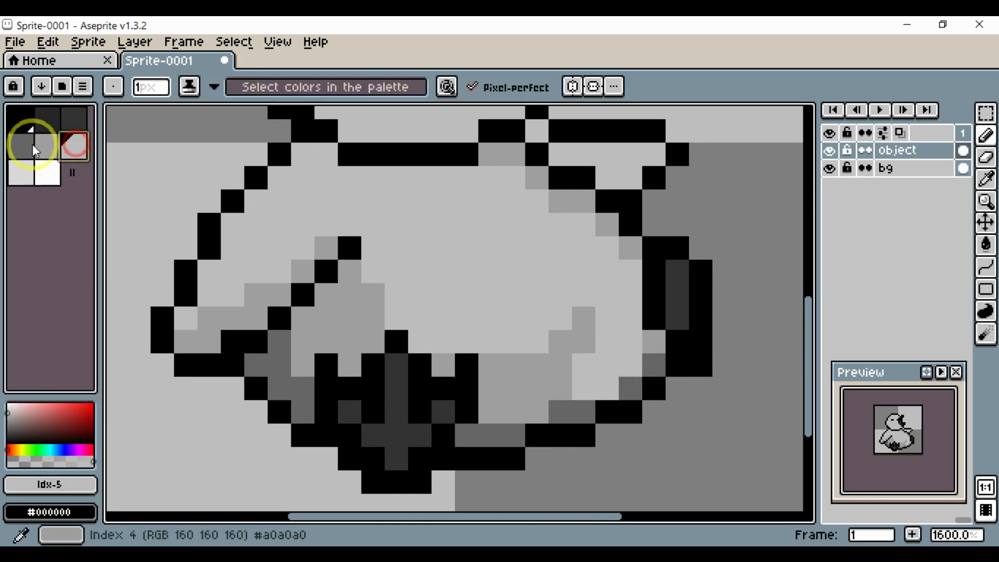
left_click(25, 150)
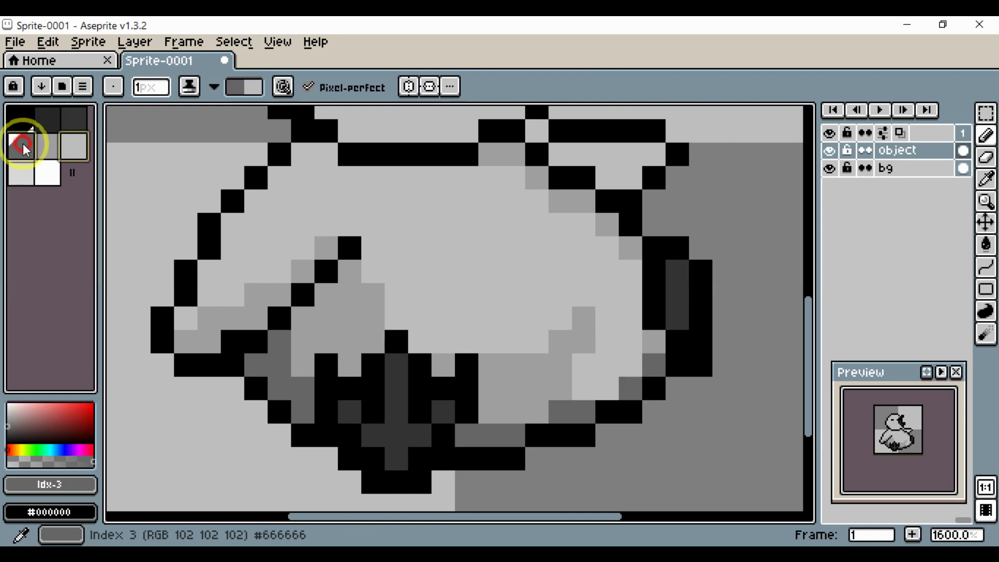
left_click(49, 147)
left_click(77, 149)
left_click_drag(60, 151, 23, 144)
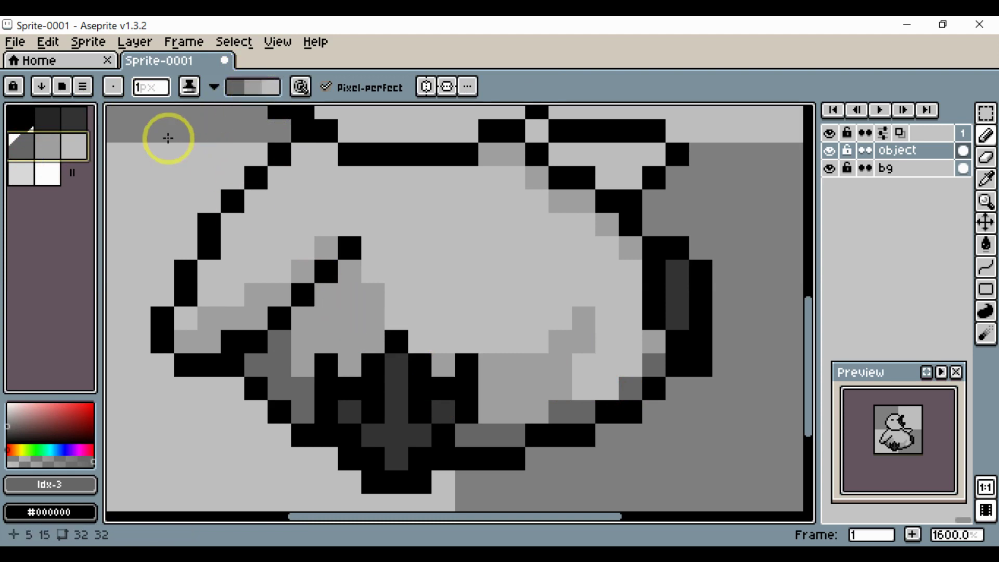
- Fill the light gap in the belly's lower right with #a0a0a0 and extend the shadow up along the body's rear edge
left_click(48, 147)
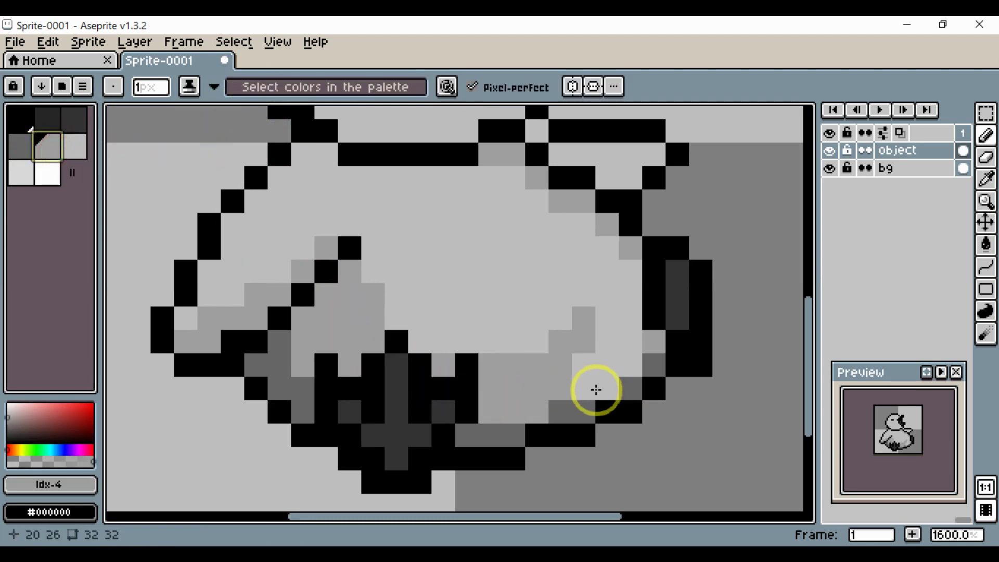
mouse_move(596, 389)
left_mouse_down()
mouse_move(574, 387)
mouse_move(612, 389)
mouse_move(641, 363)
mouse_move(642, 341)
mouse_move(665, 366)
mouse_move(611, 380)
mouse_move(612, 372)
mouse_move(581, 372)
mouse_move(635, 322)
mouse_move(639, 300)
mouse_move(607, 323)
left_mouse_up()
scroll(607, 323, "down", 5)
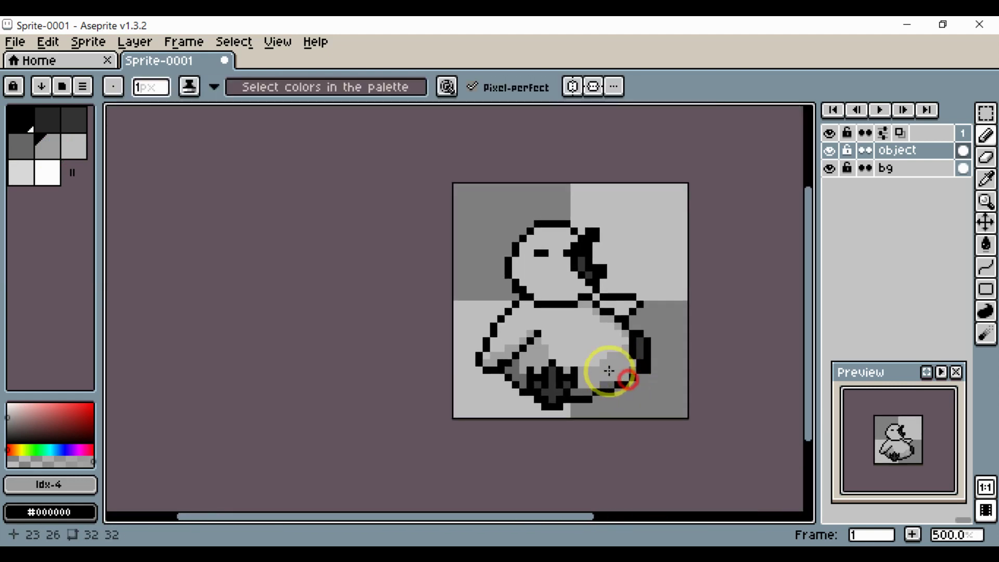
scroll(609, 371, "up", 5)
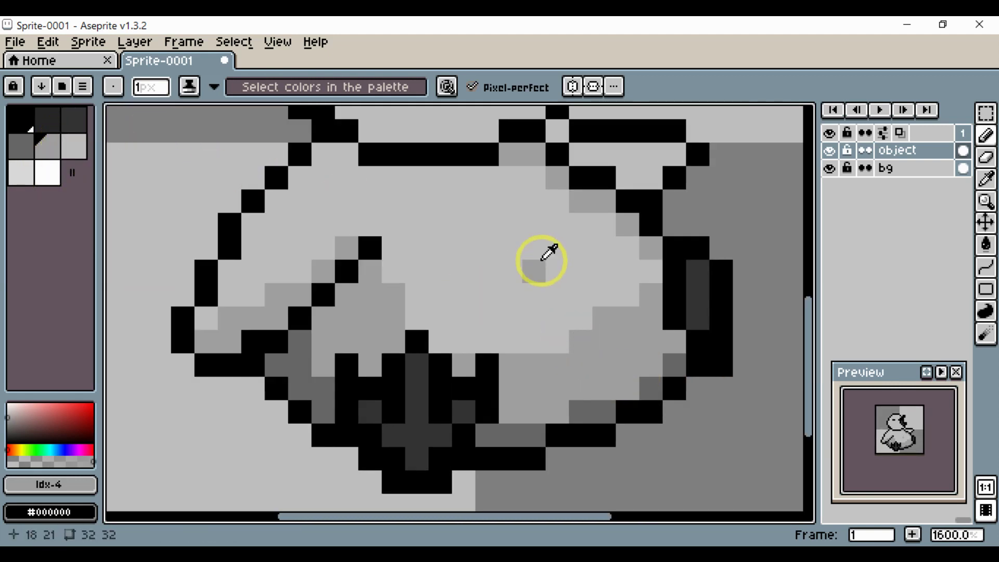
- Change the pencil ink to Simple Ink and trim the upper edge of the belly shadow beside the foot with #bebebe
left_click(526, 267, "alt")
left_click(192, 86)
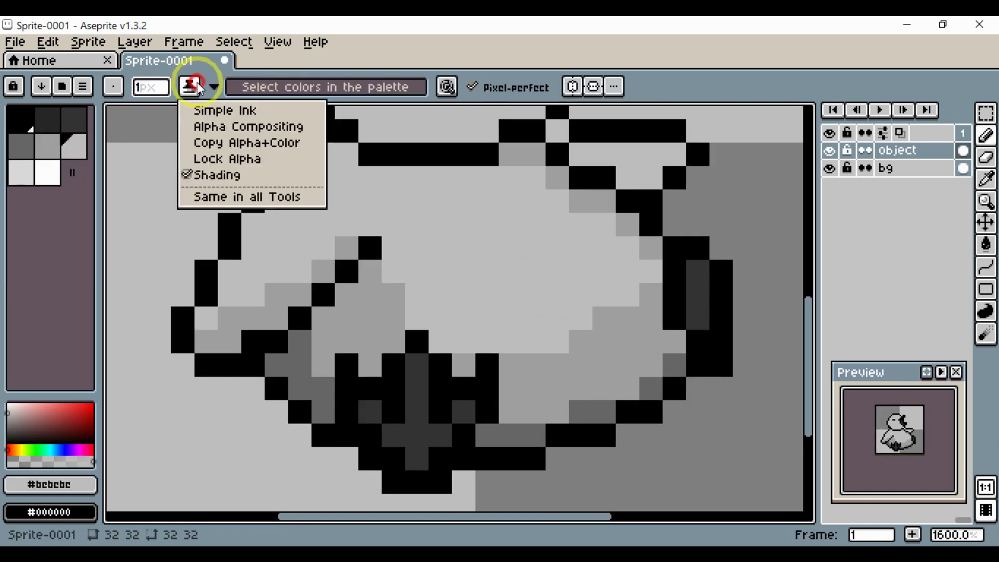
left_click(219, 110)
left_click(576, 338)
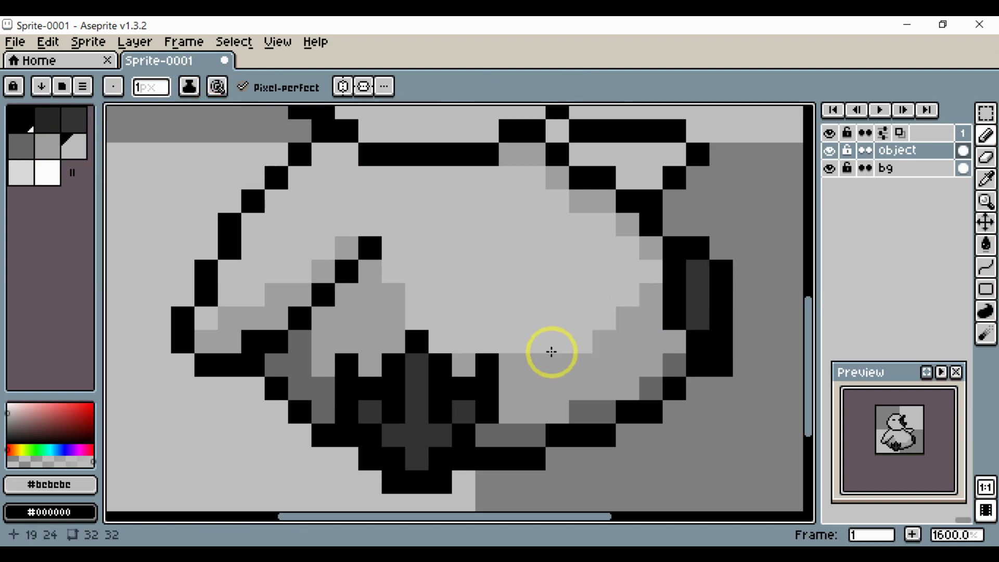
mouse_move(532, 357)
left_mouse_down()
mouse_move(638, 383)
mouse_move(556, 397)
mouse_move(485, 356)
left_mouse_up()
scroll(677, 380, "down", 5)
scroll(496, 378, "up", 3)
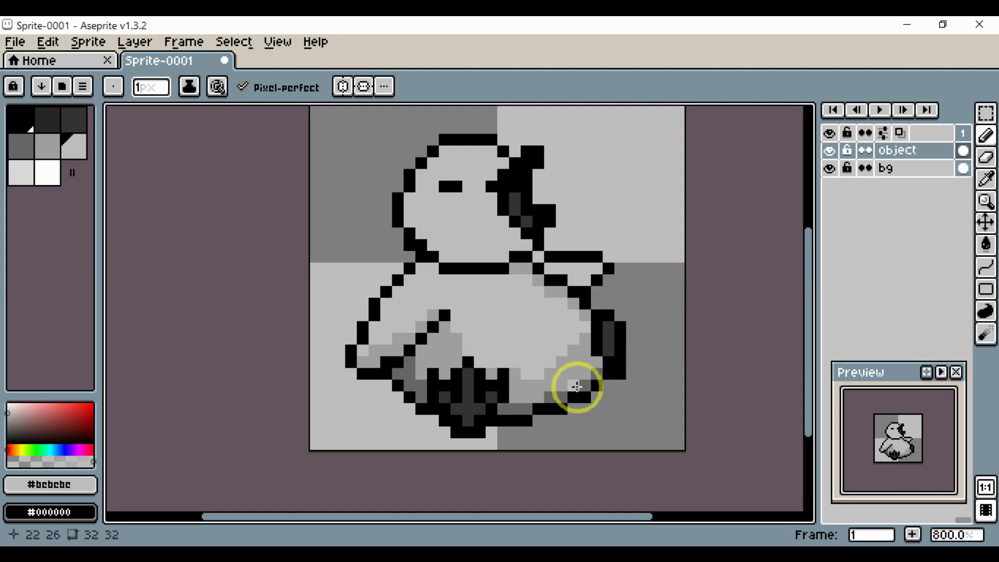
- Recolour most of the black diagonal wing line in #666666 and add #666666 shadow pixels above it near the wing tip
left_click(511, 409, "alt")
scroll(364, 344, "up", 3)
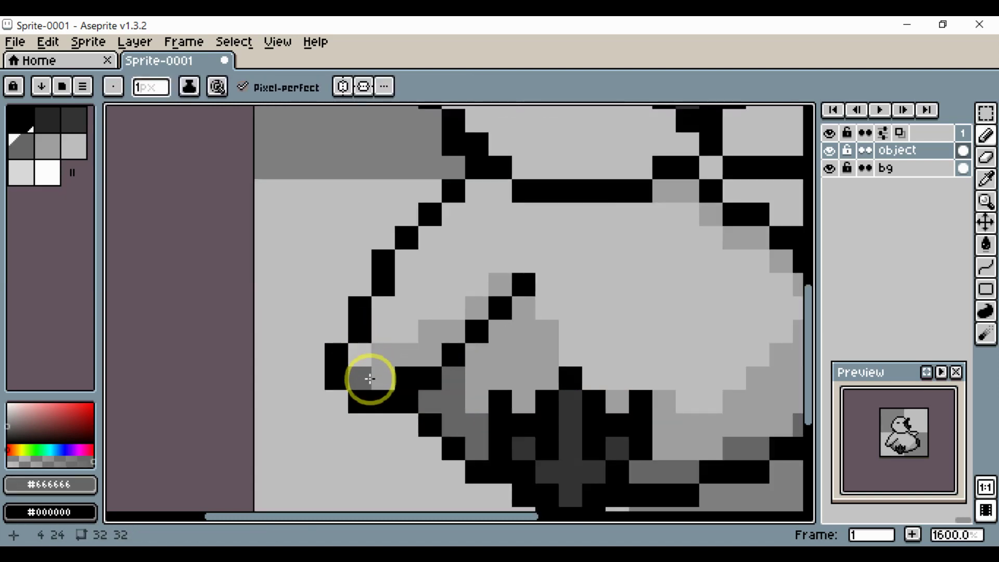
left_click_drag(389, 374, 490, 310)
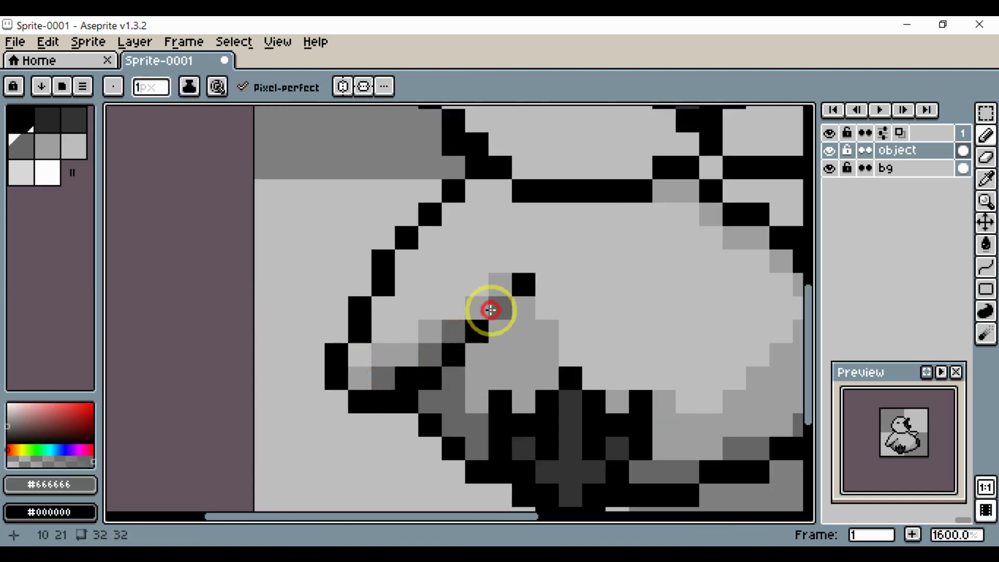
left_click(502, 293)
left_click(522, 287)
mouse_move(566, 309)
left_mouse_down()
mouse_move(522, 323)
mouse_move(480, 368)
mouse_move(491, 368)
left_mouse_up()
left_click(478, 333, "alt")
left_click(449, 300)
scroll(448, 300, "down", 5)
scroll(411, 347, "up", 4)
left_click(469, 323, "alt")
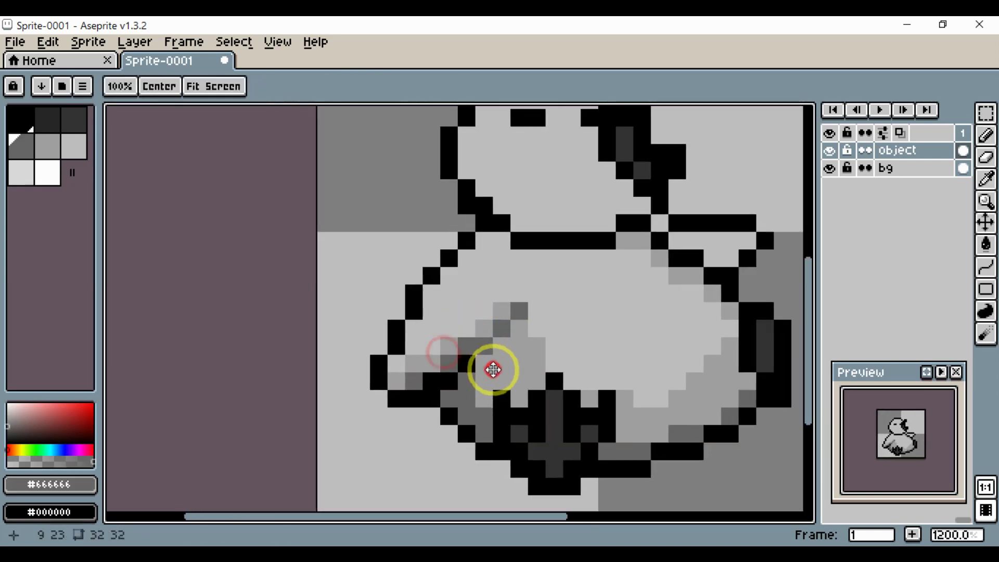
- Add #666666 shadow pixels inside the small pointed shape to the right of the neck, along its lower outline
scroll(568, 387, "down", 4)
left_click_drag(568, 388, 615, 411)
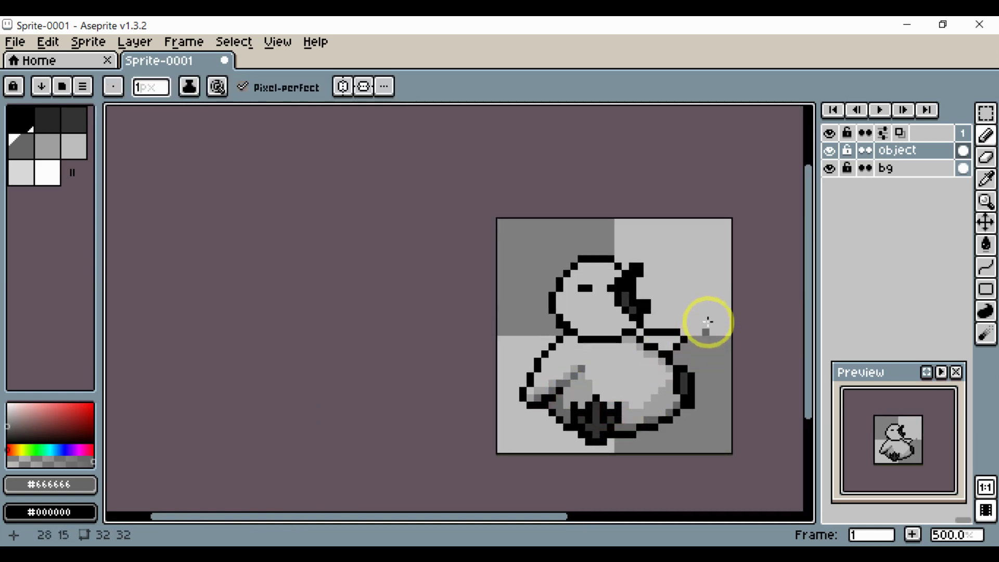
scroll(659, 363, "up", 4)
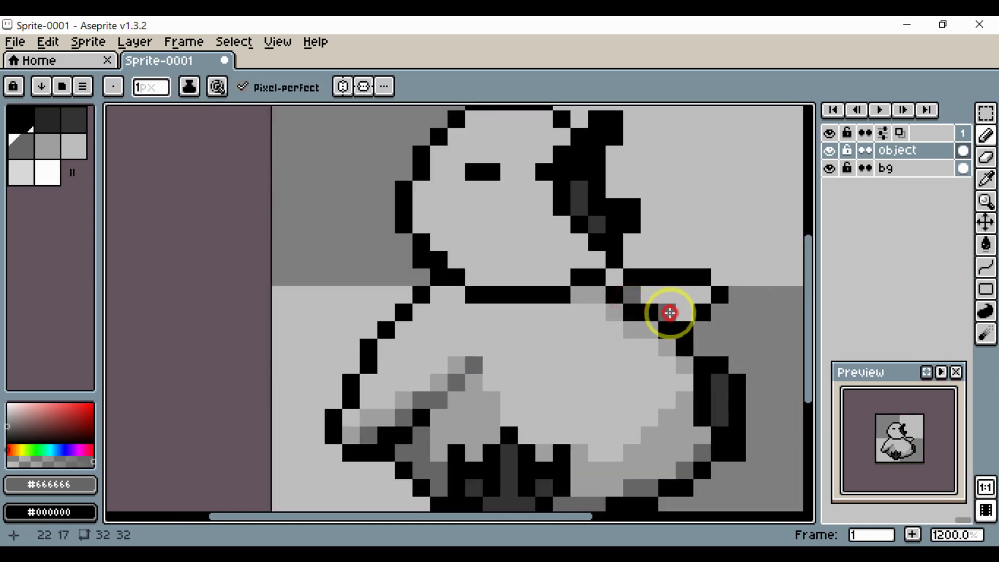
scroll(607, 301, "down", 2)
scroll(502, 244, "up", 2)
- Shade the body's upper edge beneath the head, mostly in #a0a0a0 with a single #666666 pixel
left_click(503, 243)
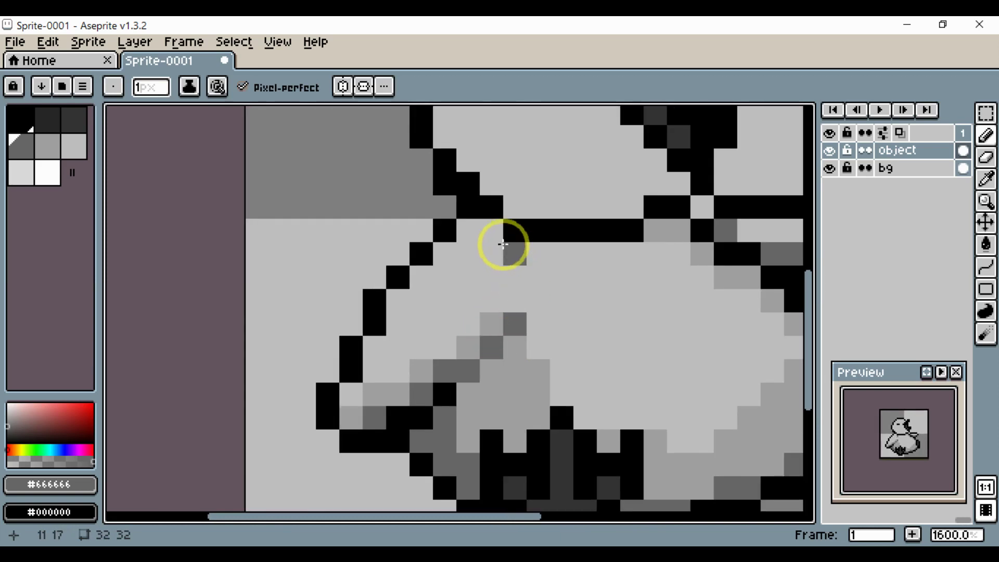
mouse_move(484, 237)
left_mouse_down()
mouse_move(469, 230)
mouse_move(571, 250)
left_mouse_up()
scroll(605, 259, "down", 4)
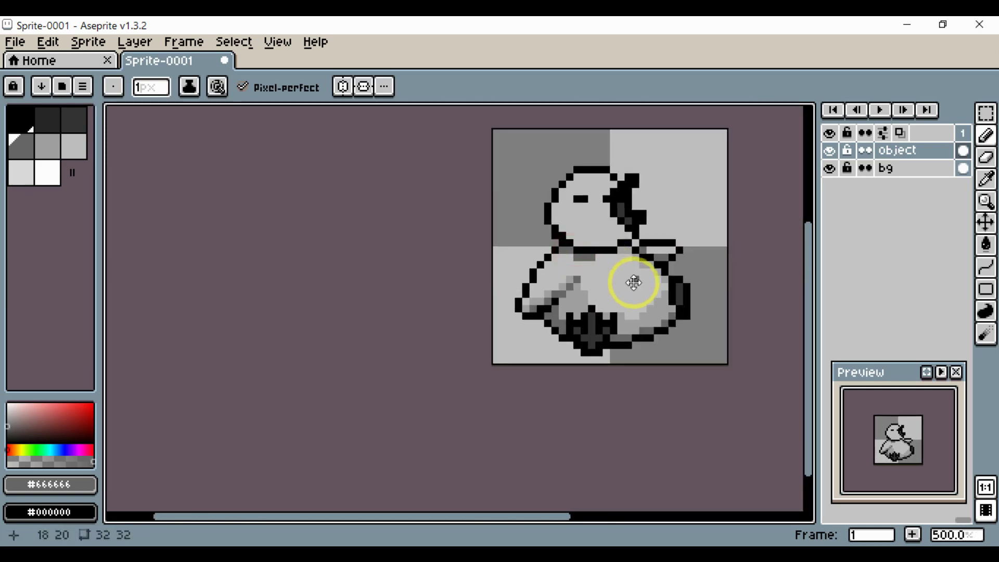
mouse_move(633, 282)
left_mouse_down()
mouse_move(553, 319)
mouse_move(464, 276)
mouse_move(480, 295)
mouse_move(458, 355)
left_mouse_up()
scroll(495, 294, "up", 4)
left_click(660, 313, "alt")
left_click(458, 298)
- Shade the head's lower edge in #a0a0a0 from its back round to the beak, and extend the beak's inner edge in black
left_click(418, 268)
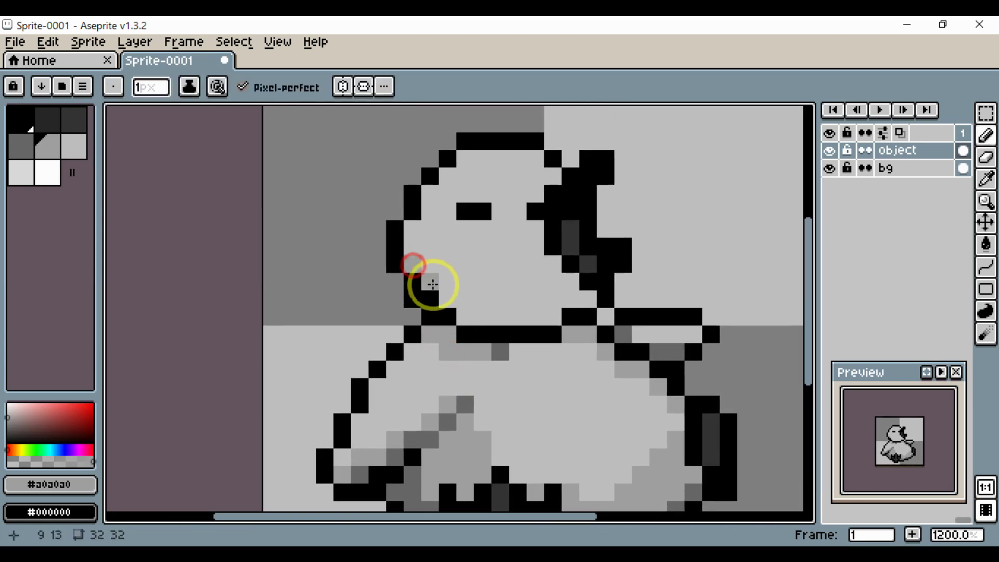
mouse_move(470, 315)
left_mouse_down()
mouse_move(544, 318)
mouse_move(593, 305)
mouse_move(569, 284)
left_mouse_up()
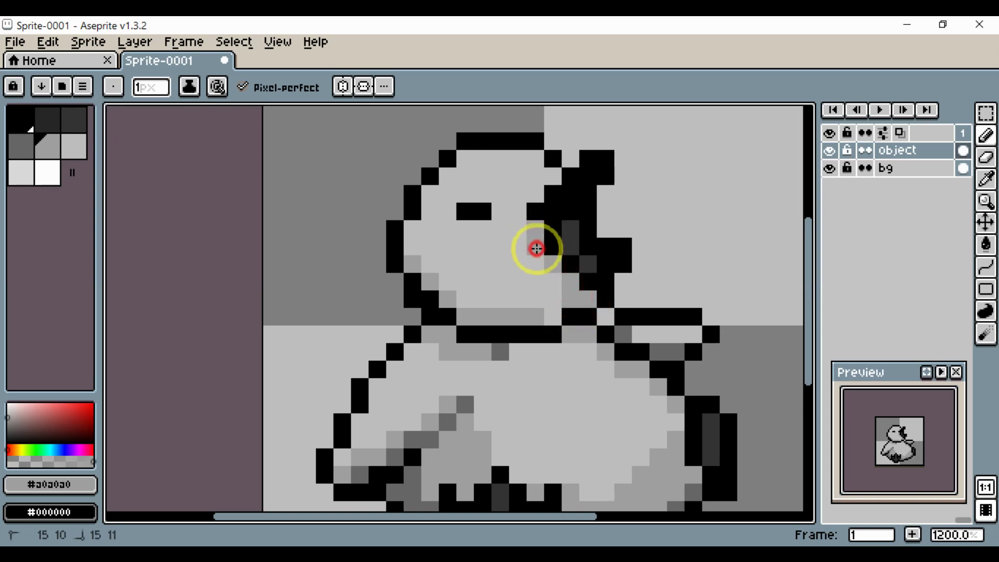
left_click(536, 227, "alt")
left_click_drag(540, 248, 520, 275)
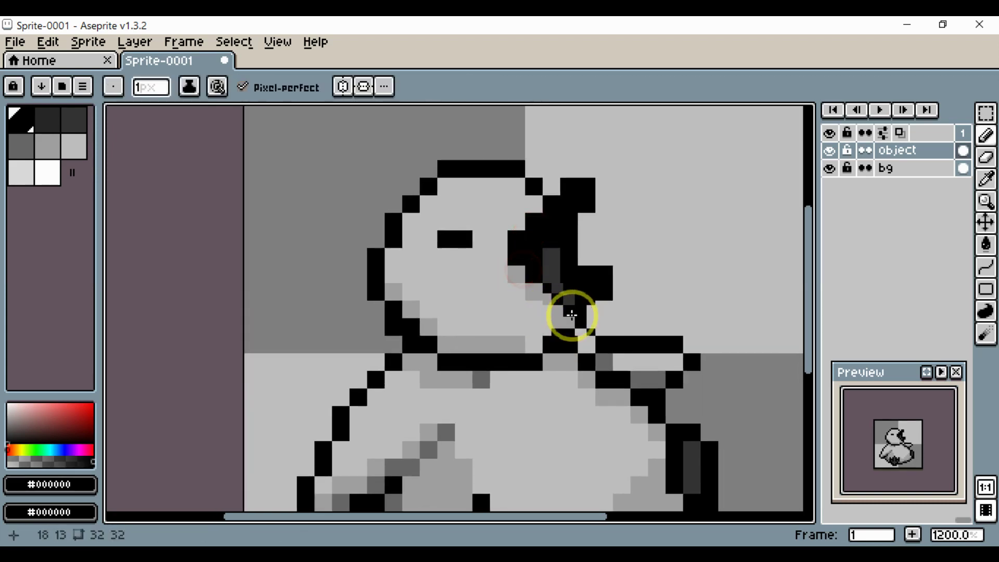
- Add a #a0a0a0 shadow strip directly beneath the eye
scroll(574, 315, "down", 4)
scroll(557, 304, "up", 4)
left_click(574, 309, "alt")
left_click(557, 240)
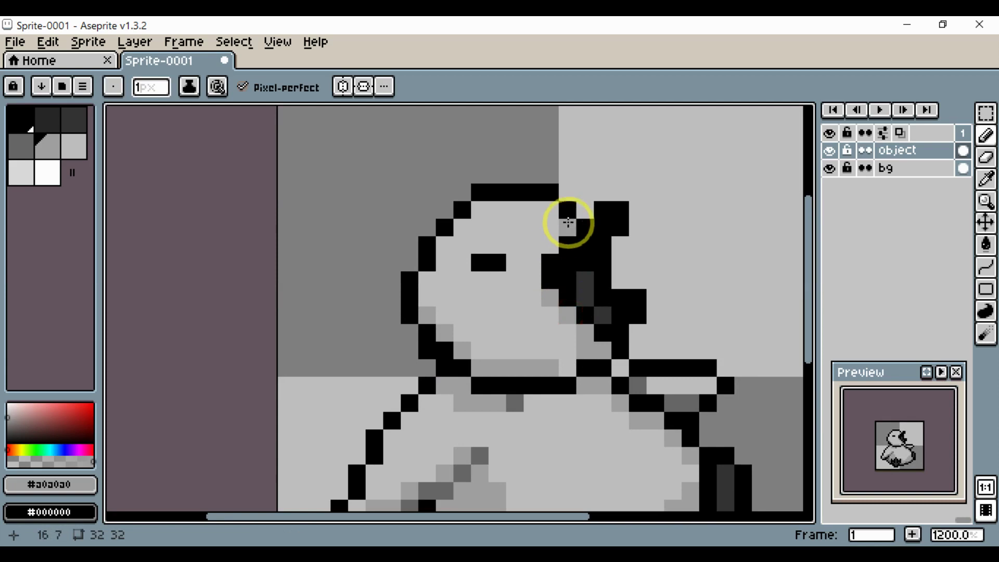
scroll(477, 276, "down", 4)
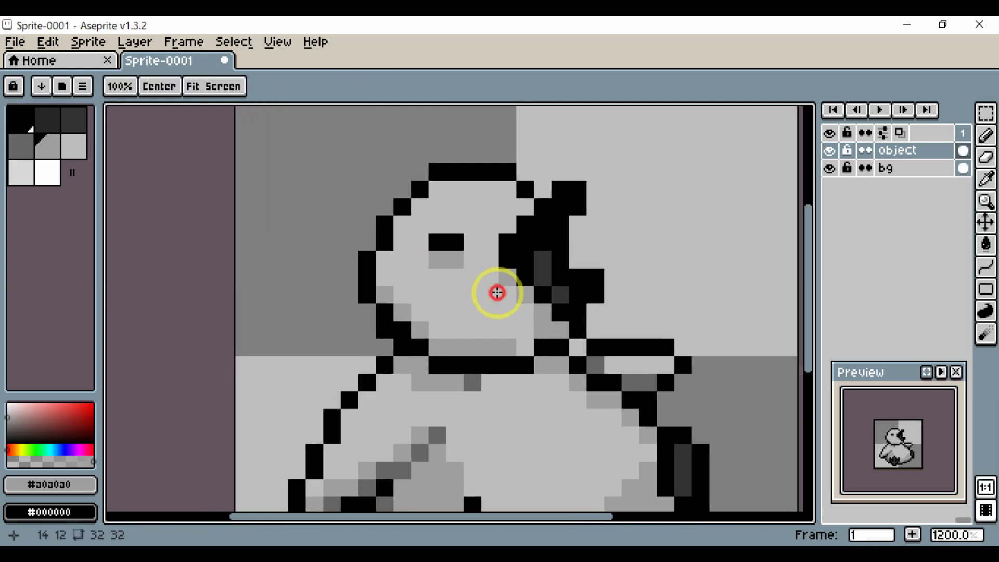
- Shift the outline at the back of the head one pixel outward beside the eye, filling the old black pixel with #bebebe
scroll(511, 321, "up", 2)
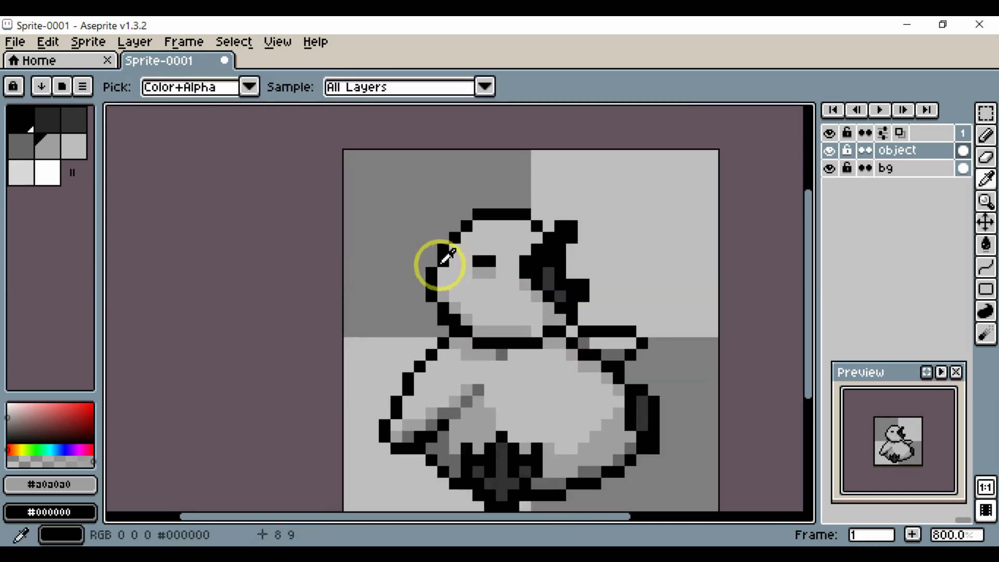
left_click(432, 265, "alt")
left_click(452, 274, "alt")
left_click(443, 265)
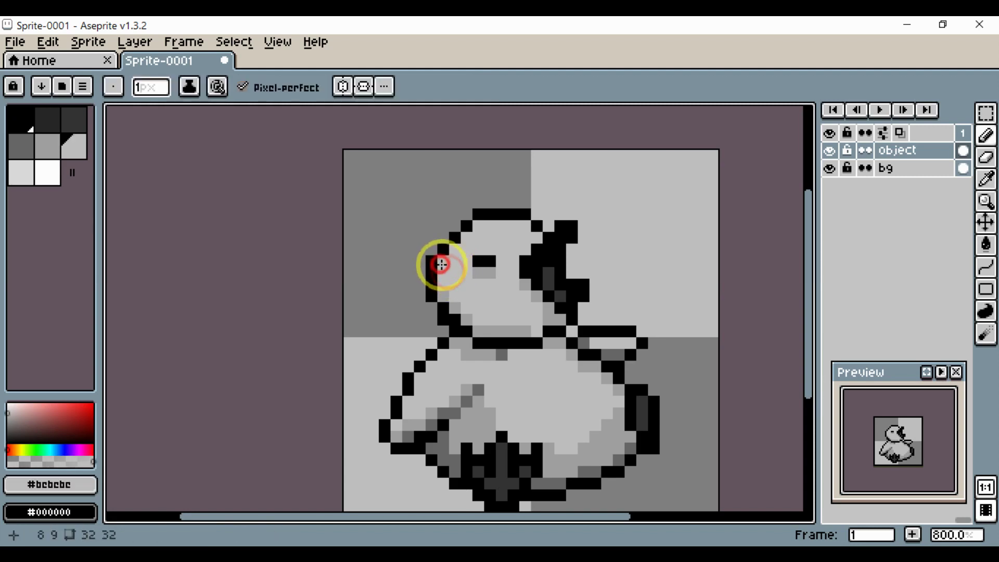
left_click_drag(451, 268, 404, 268)
scroll(420, 286, "down", 3)
scroll(404, 261, "up", 3)
- Round out the head's upper back corner with black pixels one step outward, filling the old outline pixels with #bebebe
left_click(411, 269, "alt")
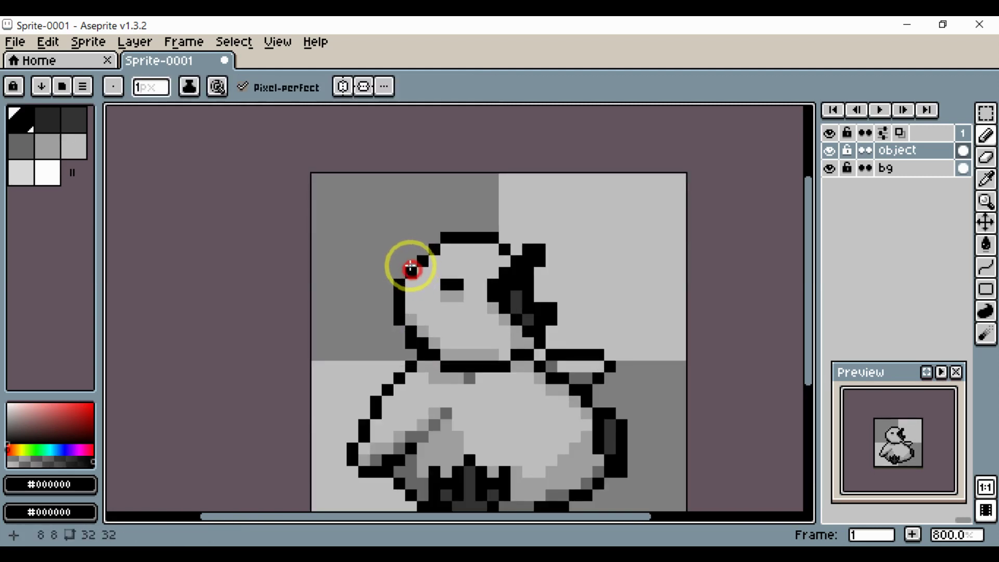
scroll(428, 267, "right", 2)
scroll(428, 267, "up", 1)
left_click(414, 277, "alt")
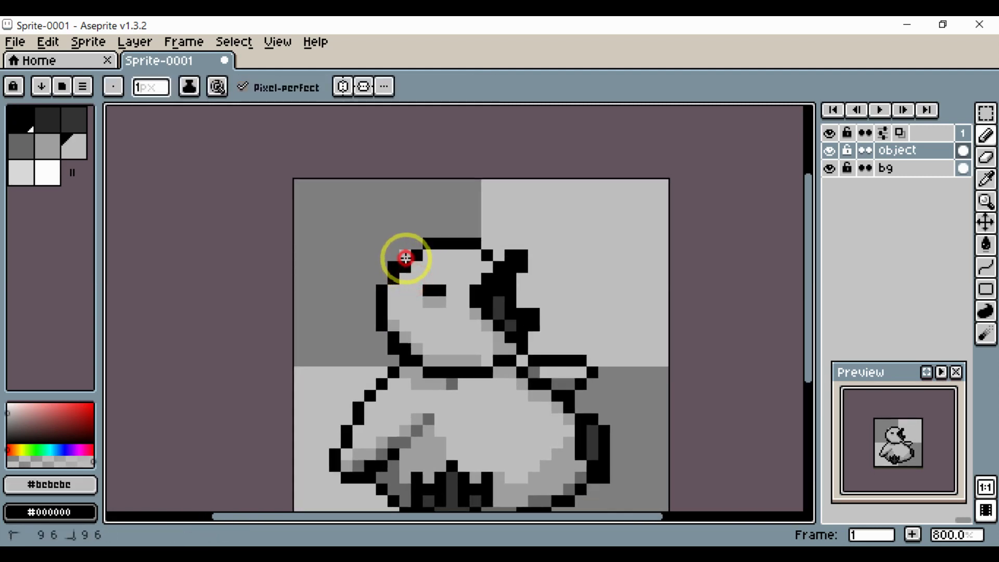
left_click(411, 257, "alt")
left_click(413, 279, "alt")
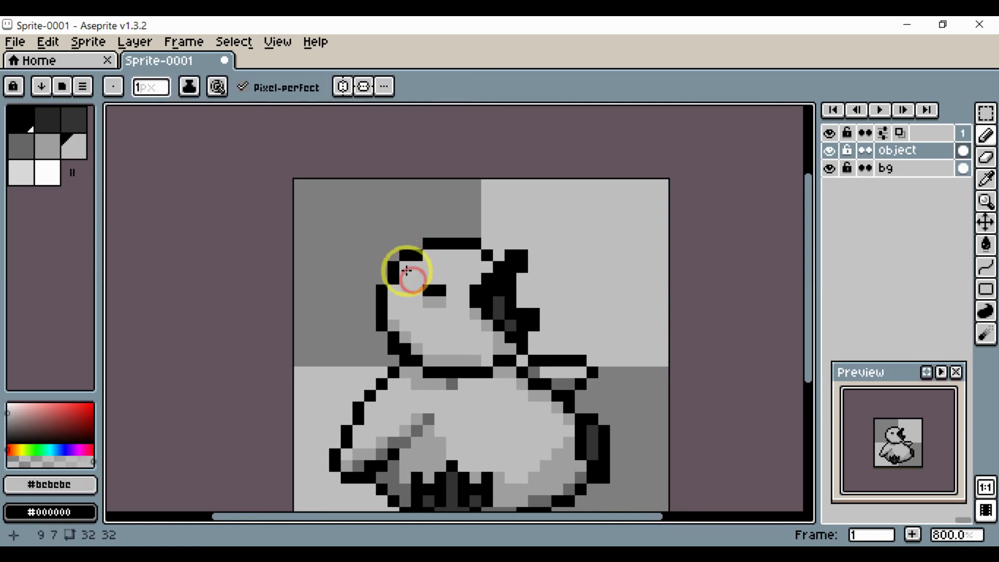
left_click(406, 269)
left_click(417, 254, "alt")
left_click(415, 249)
left_click(420, 257, "alt")
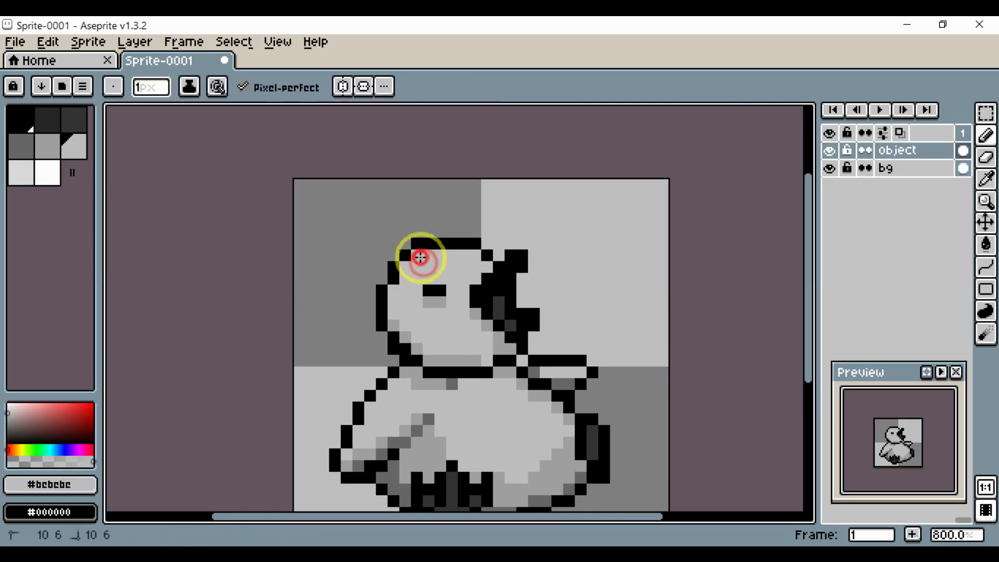
- Paint over the flat top outline of the head with #bebebe, keeping its black corner pixel at the back
scroll(388, 263, "down", 4)
scroll(418, 289, "up", 3)
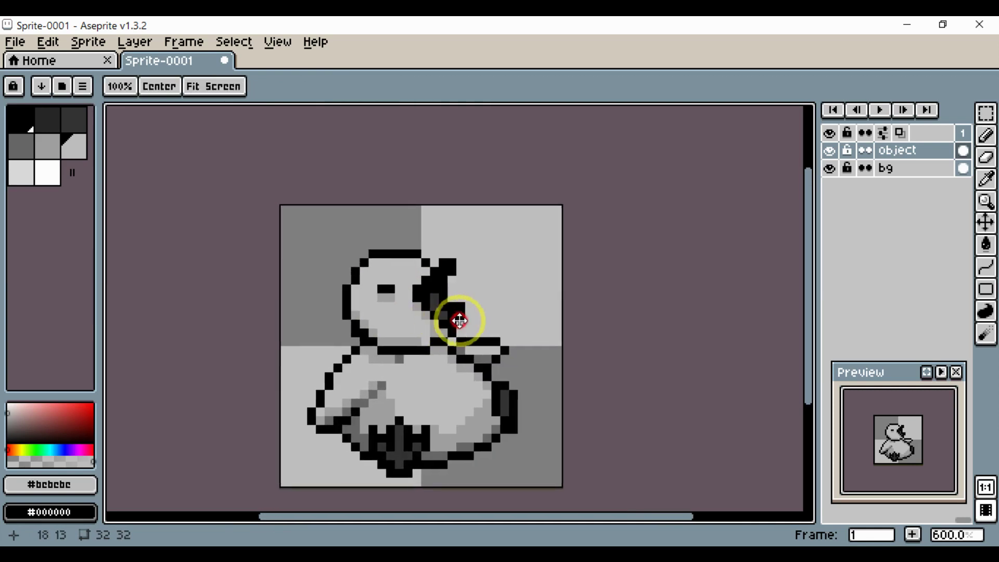
scroll(449, 306, "up", 3)
key("space")
left_click_drag(410, 228, 392, 286)
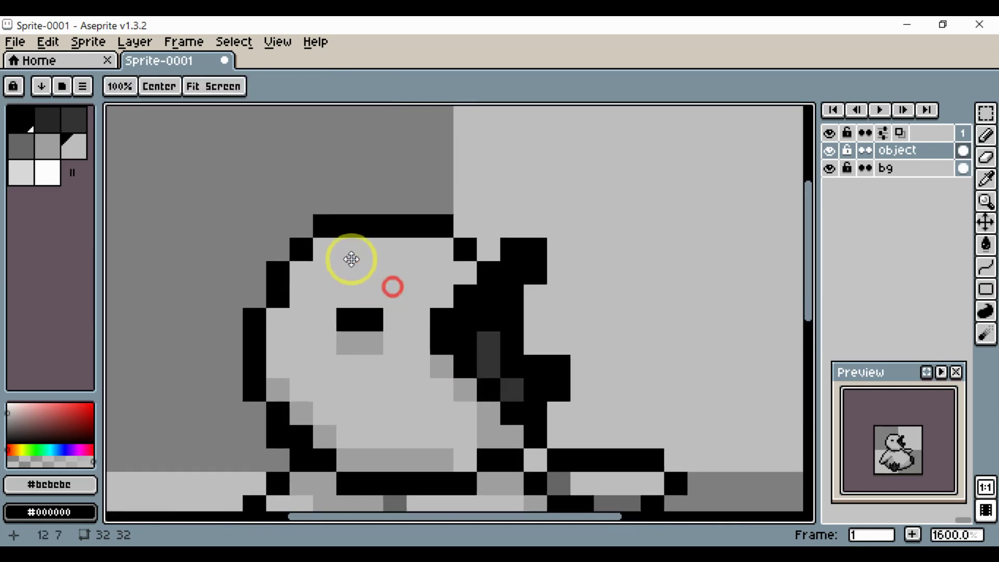
left_click(349, 255, "alt")
left_click_drag(352, 226, 411, 226)
left_click(419, 250, "alt")
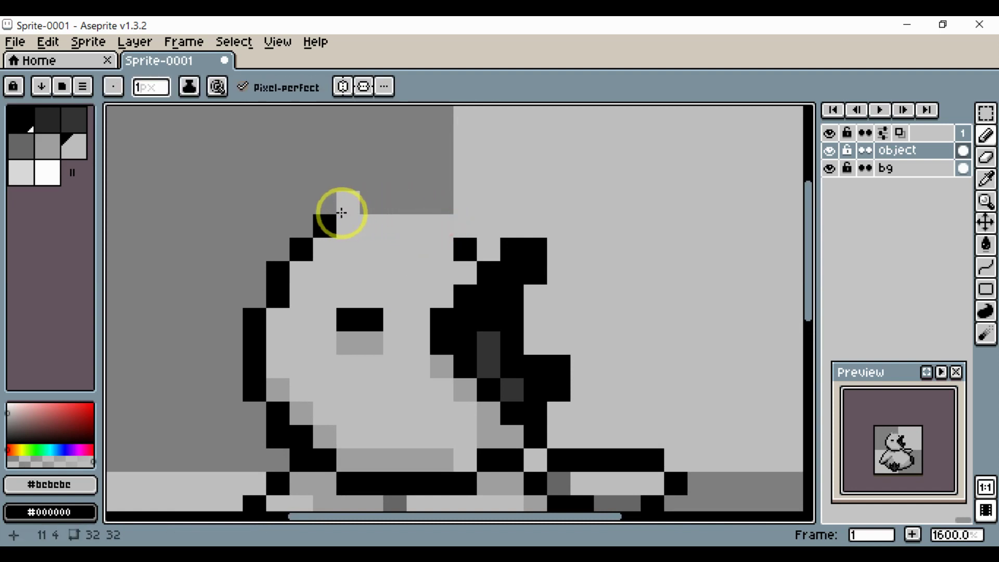
- Redraw the head's top outline in black one pixel higher, join it to the beak, and fill the leftover inner pixel with #bebebe
left_click(333, 217, "alt")
left_click_drag(344, 205, 413, 205)
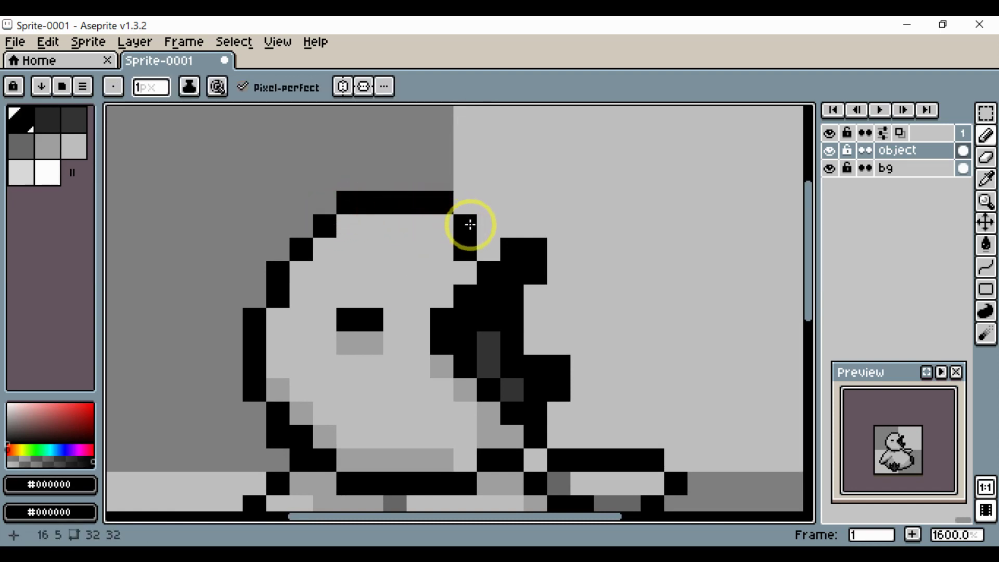
left_click_drag(486, 232, 463, 224)
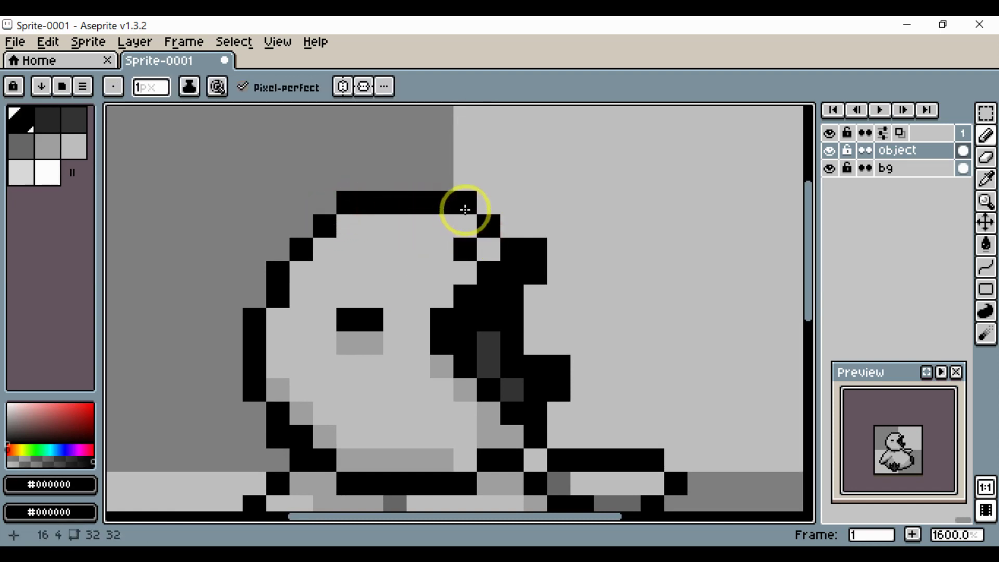
left_click(437, 270, "alt")
- Extend the top of the beak up by one pixel row in black, joining it to the head's front corner
scroll(458, 252, "down", 4)
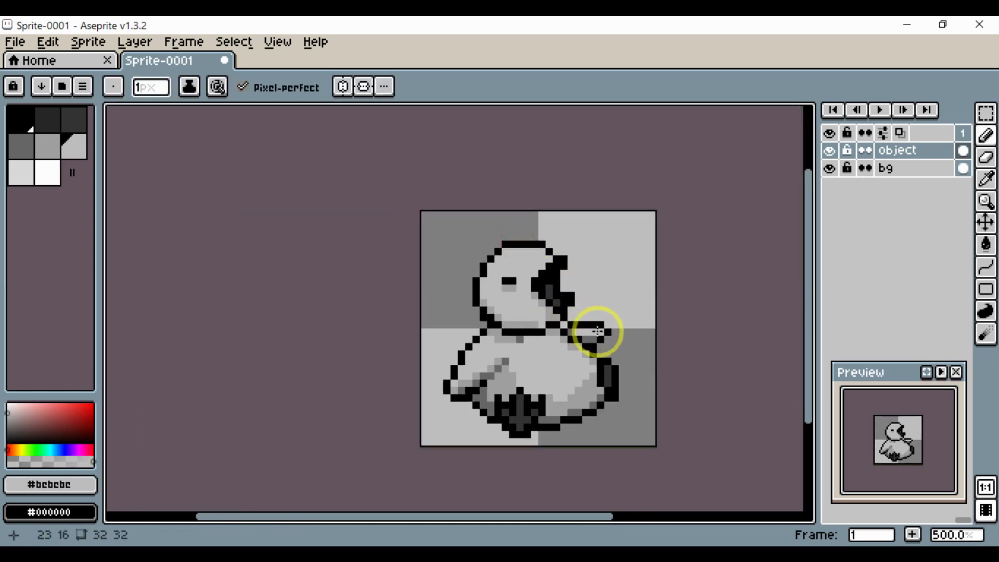
scroll(479, 161, "up", 4)
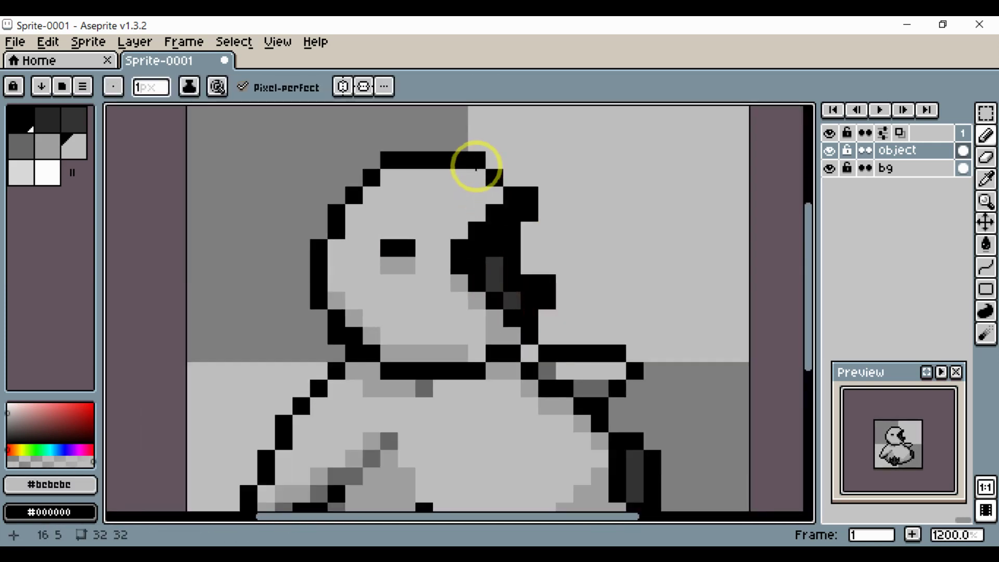
left_click(404, 265)
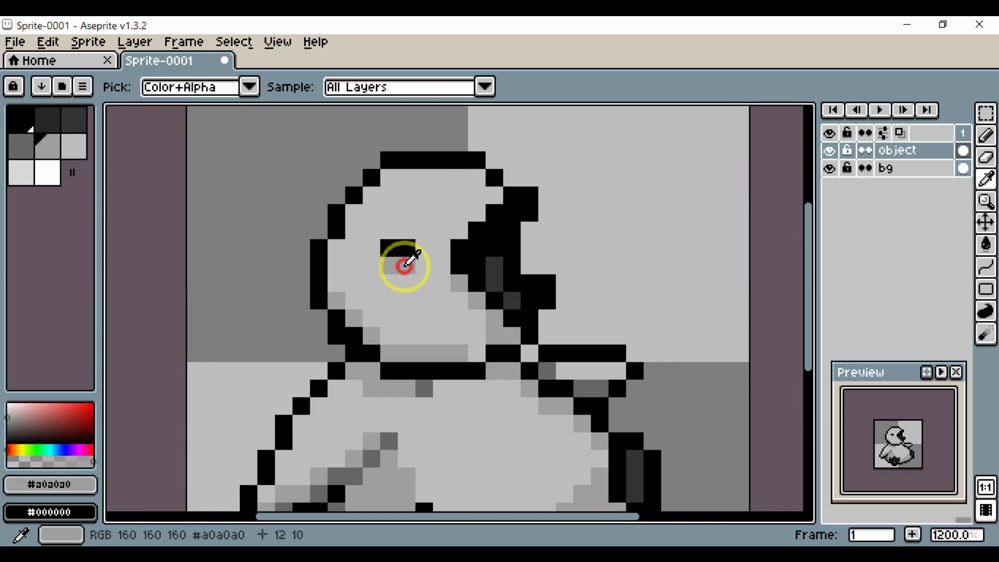
key("b")
mouse_move(495, 196)
left_mouse_down()
mouse_move(474, 218)
mouse_move(477, 236)
mouse_move(463, 234)
mouse_move(533, 179)
left_mouse_up()
left_click(462, 233, "alt")
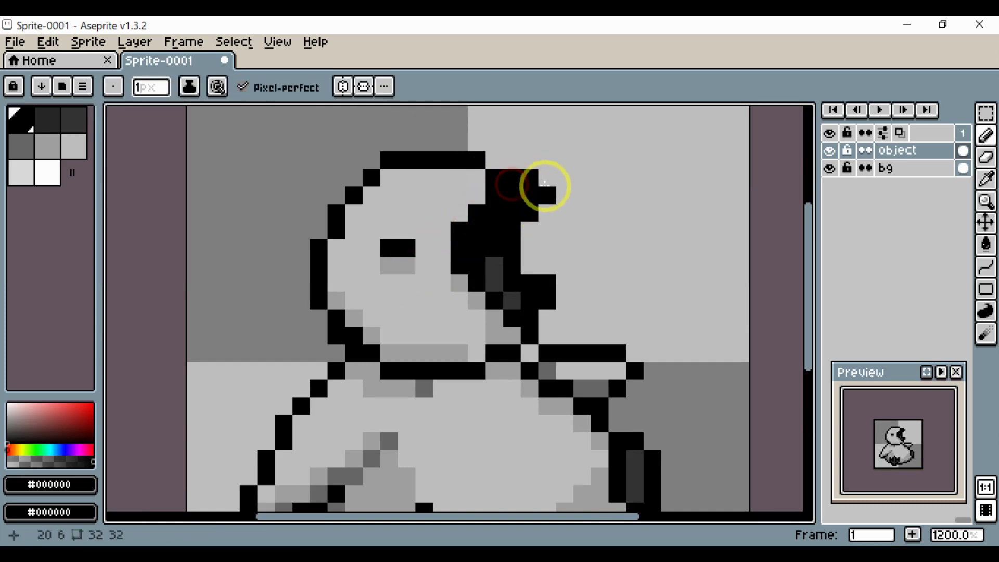
- Erase the protruding black pixels at the beak's upper front so that edge runs straight down
scroll(614, 288, "down", 6)
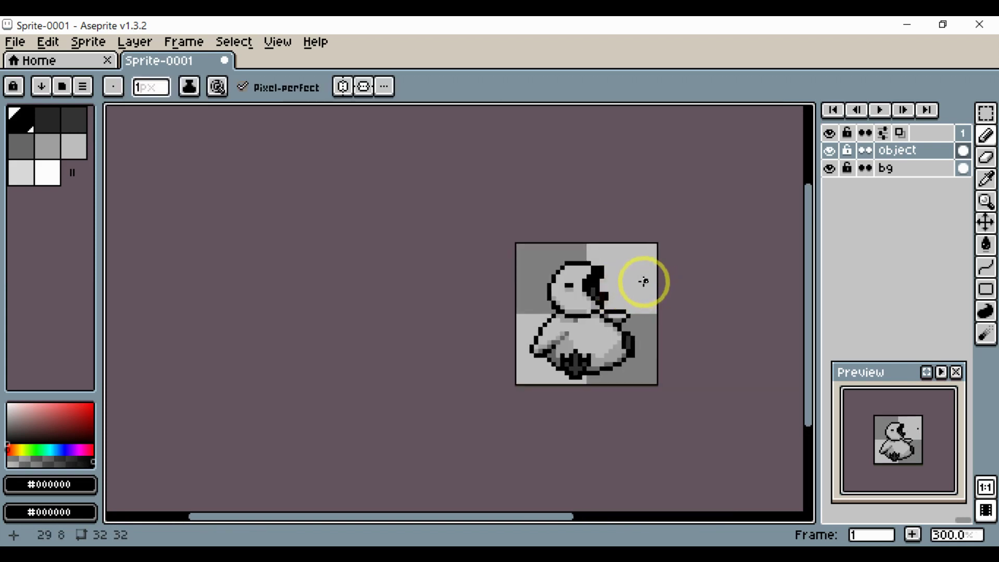
scroll(644, 282, "up", 6)
key("e")
left_click(479, 258)
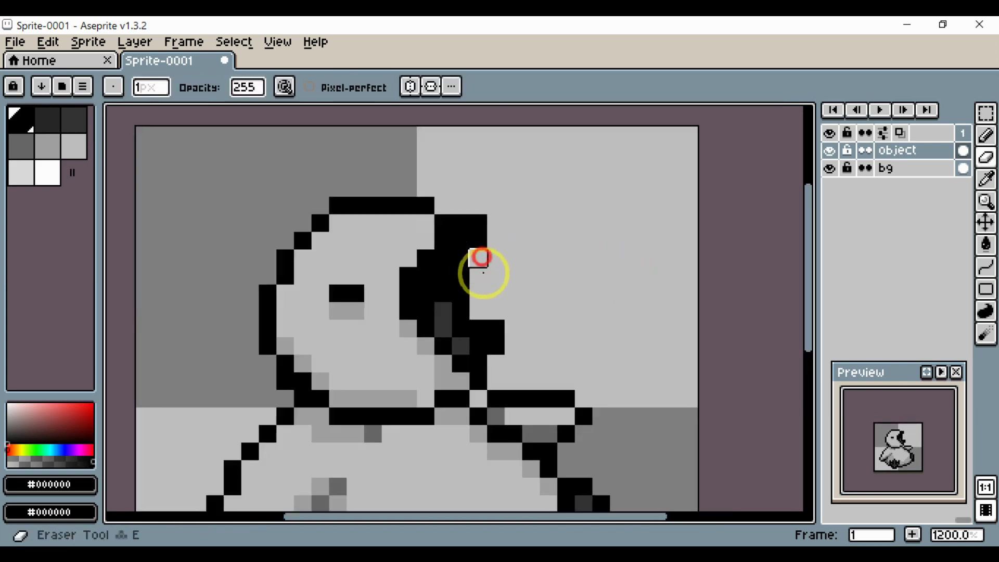
key("space")
left_click_drag(496, 265, 590, 268)
left_click(522, 246)
key("space")
- Widen and lengthen the dark streak inside the beak with #333333 pixels
scroll(554, 245, "down", 5)
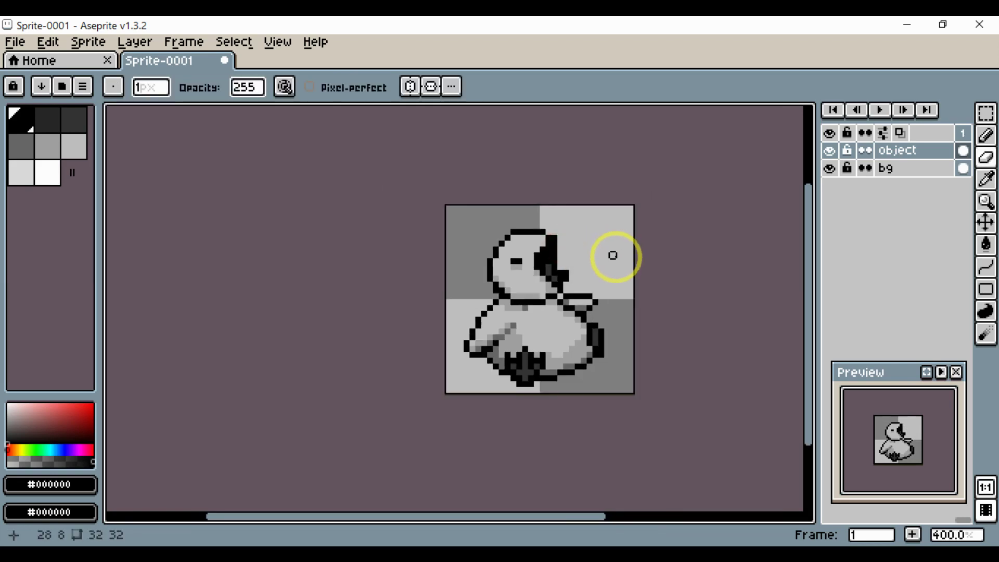
scroll(619, 260, "up", 5)
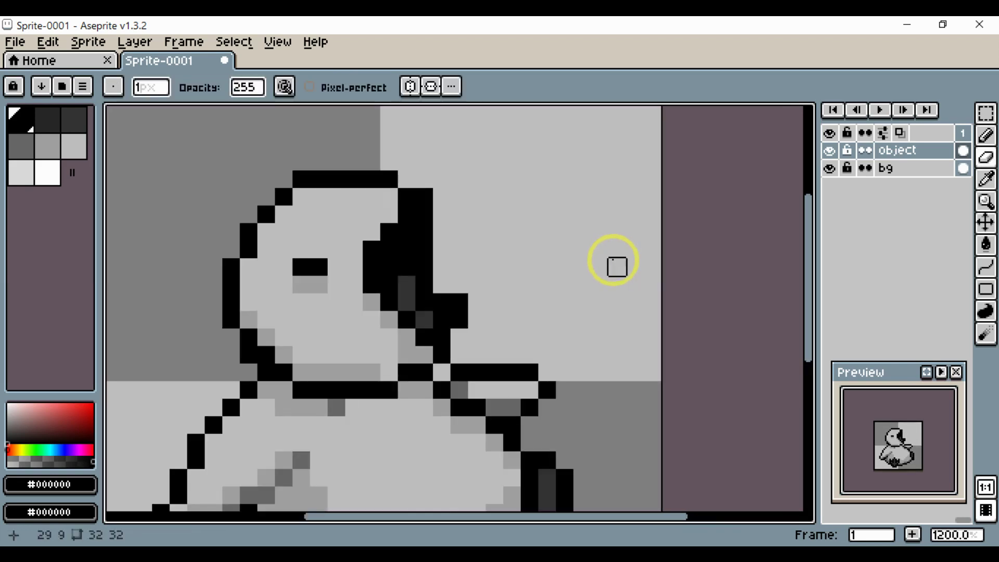
scroll(520, 273, "down", 5)
scroll(470, 286, "up", 5)
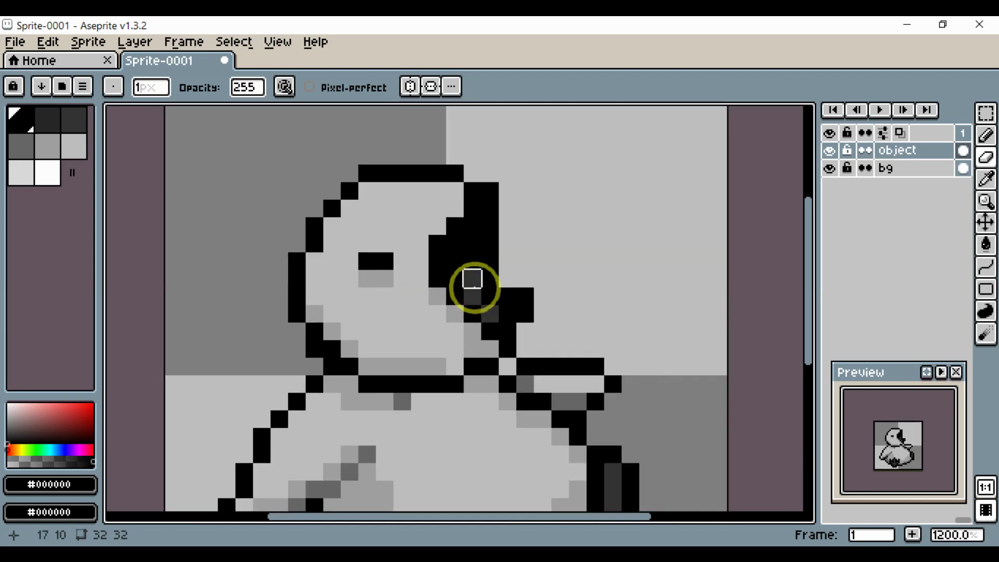
left_click(472, 286, "alt")
key("b")
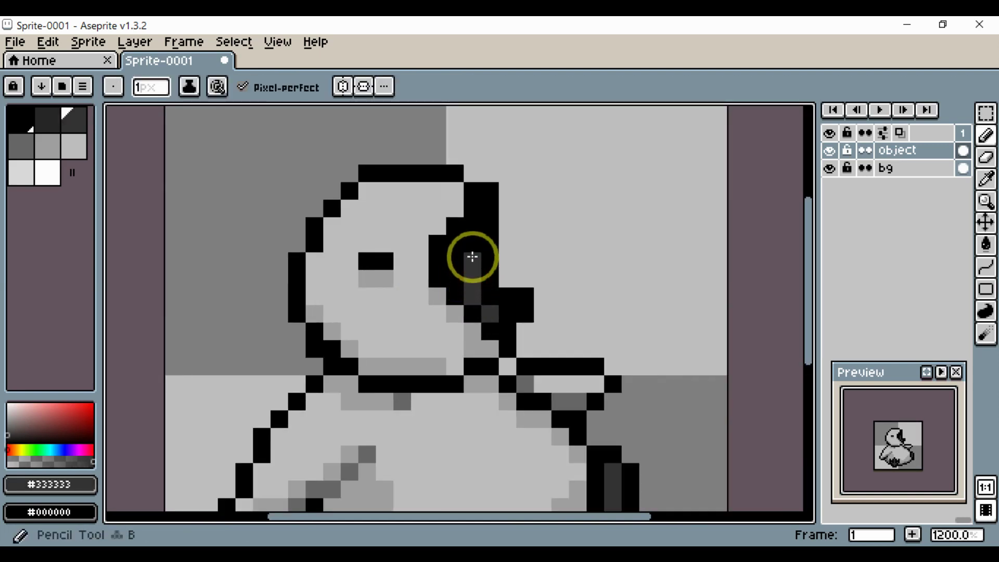
left_click_drag(473, 253, 484, 295)
- Outline the front of the beak's dark streak in black and extend the beak's lower tip with black pixels
left_click(482, 232, "alt")
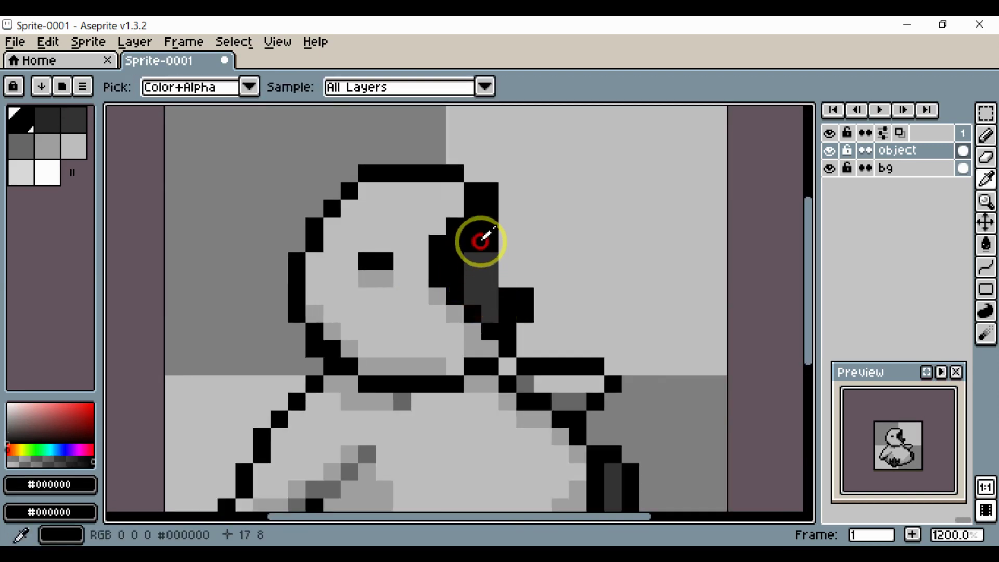
mouse_move(503, 263)
left_mouse_down()
mouse_move(555, 318)
mouse_move(591, 308)
left_mouse_up()
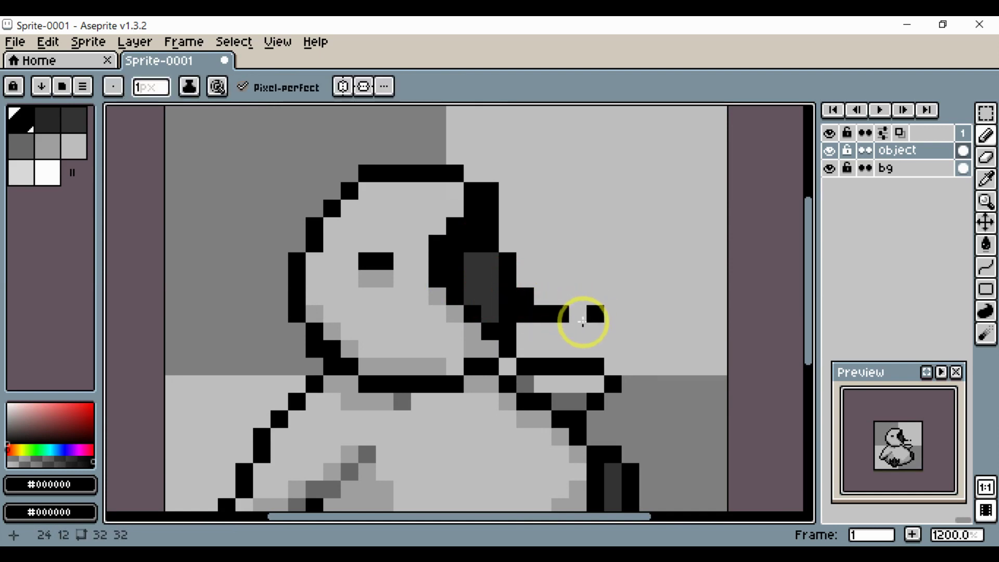
key("ctrl+z")
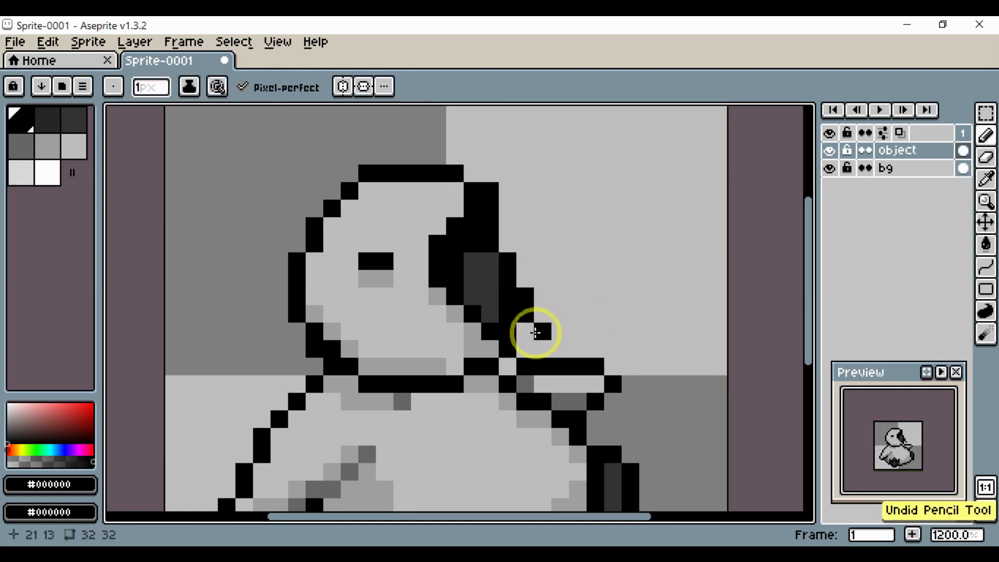
left_click(525, 335)
left_click(542, 332)
left_click_drag(562, 318, 627, 319)
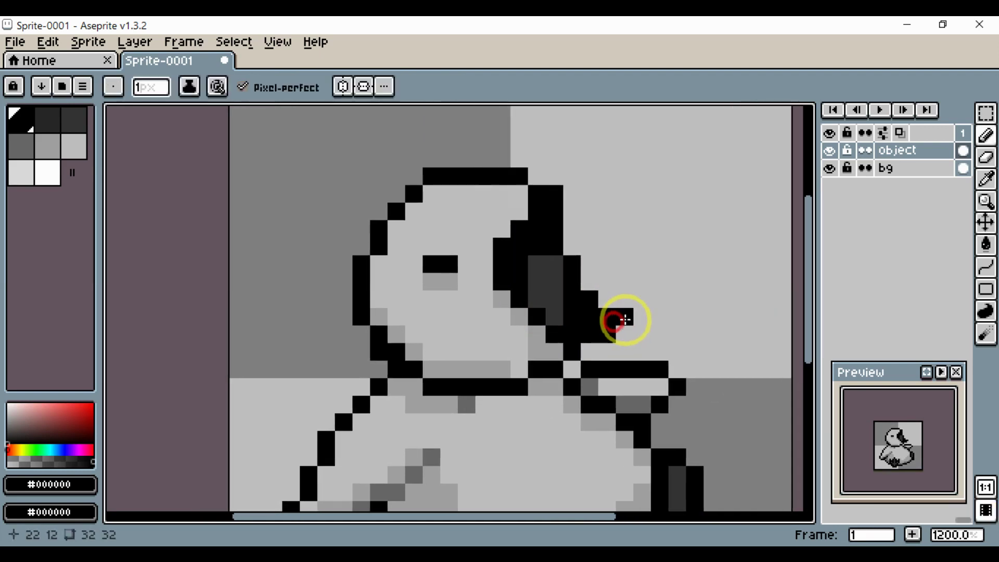
- Erase the black pixels bulging from the beak's front edge and repaint the streak's upper front pixels black
scroll(627, 319, "down", 4)
scroll(615, 308, "up", 4)
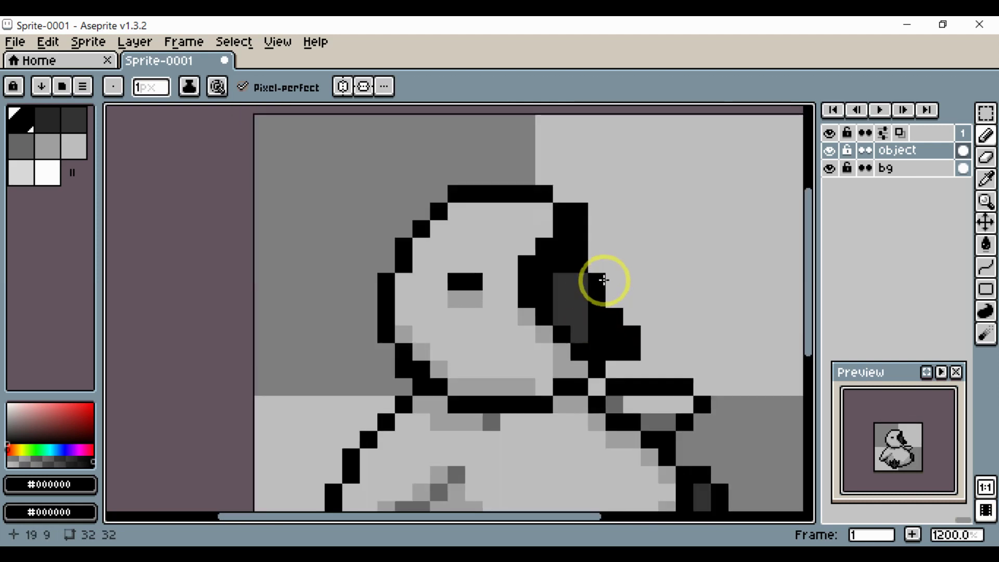
key("e")
left_click(604, 295)
left_click(597, 316)
key("ctrl+z")
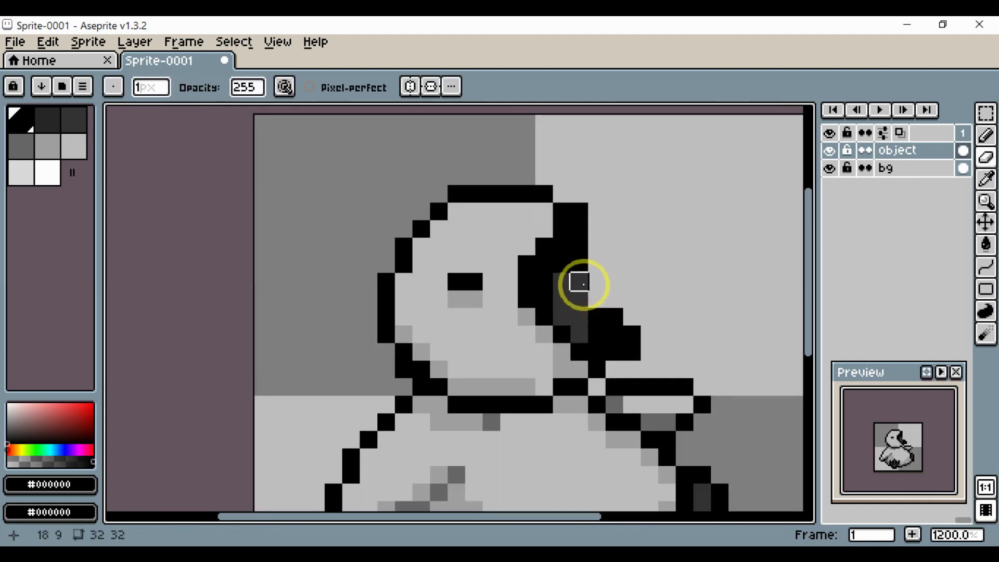
key("b")
left_click_drag(581, 286, 587, 323)
- Erase the excess black pixels around the beak's lower tip to taper it into a one-pixel staircase
left_click(688, 352)
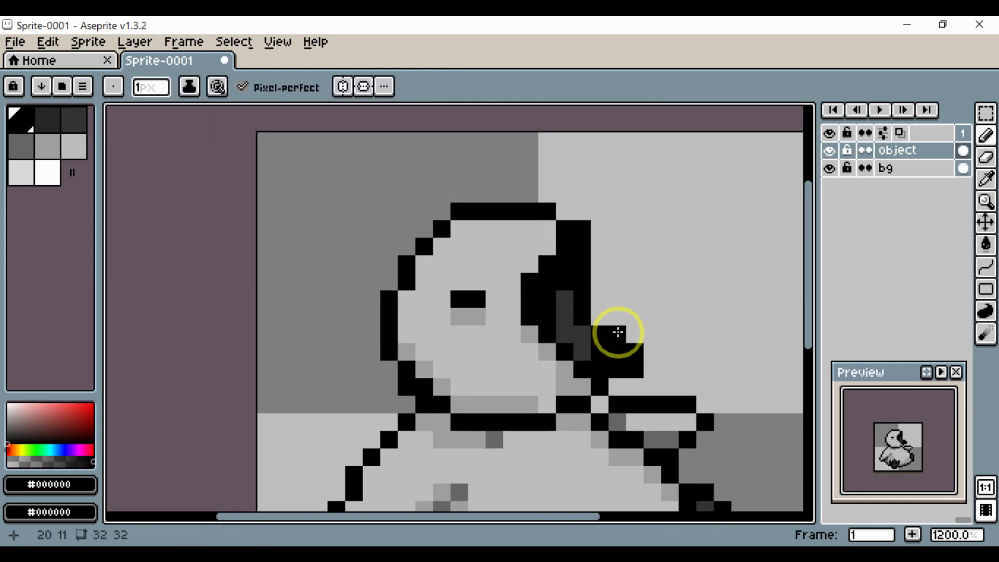
key("e")
left_click(633, 338)
left_click(635, 350)
left_click_drag(674, 358, 614, 346)
scroll(613, 344, "down", 4)
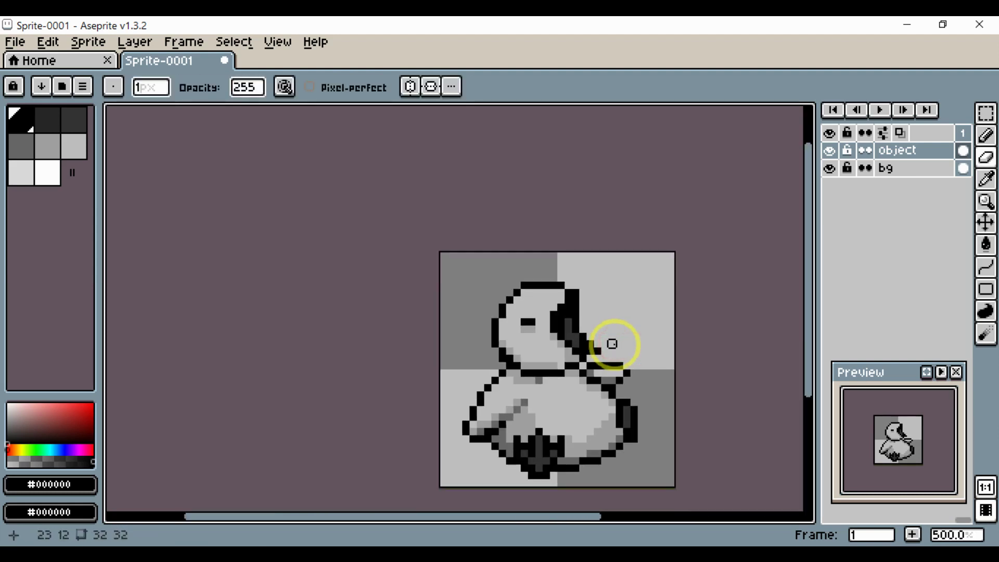
- Paint the light grey shading pixels along the beak's lower back edge black
scroll(612, 344, "up", 8)
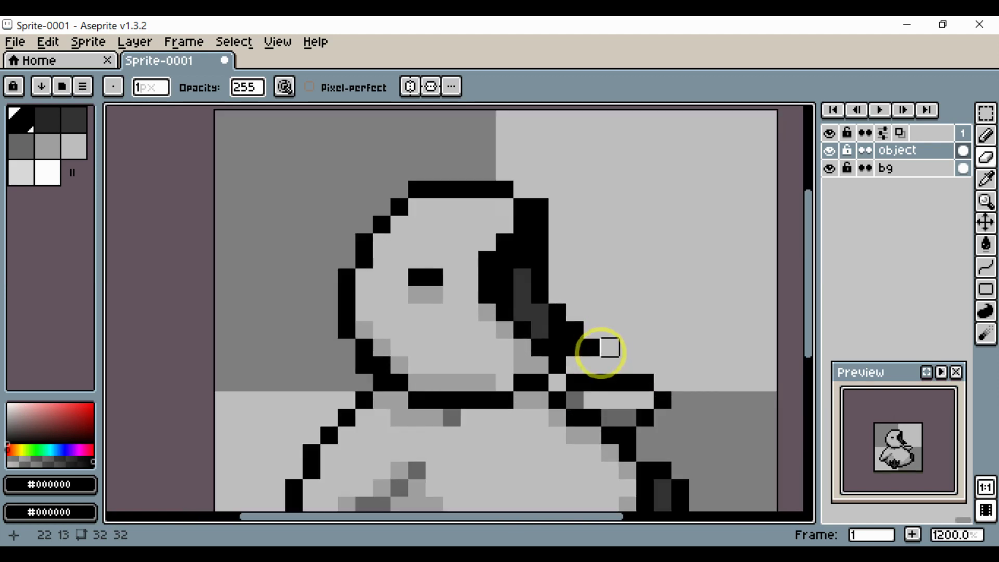
key("alt")
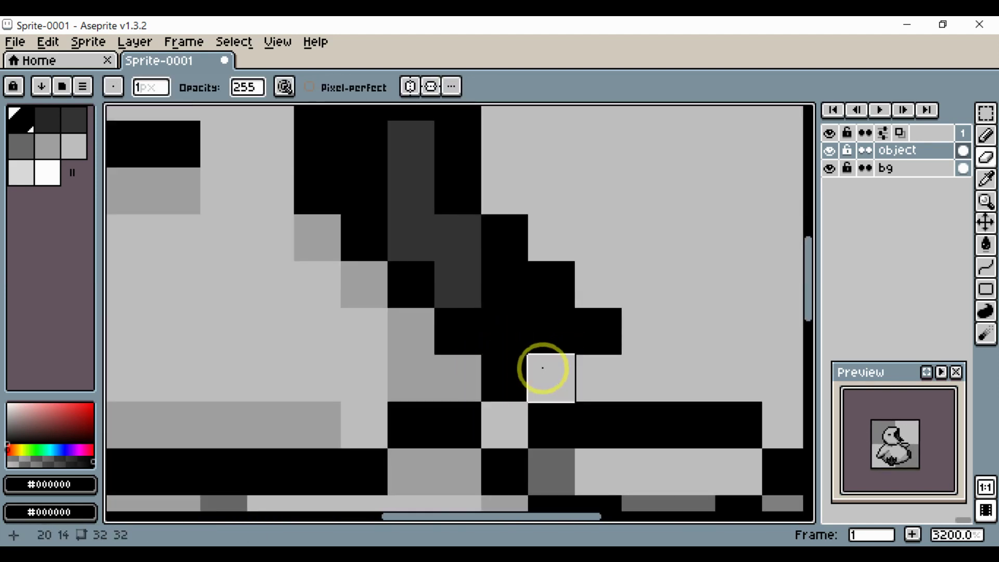
left_click_drag(487, 321, 529, 342)
left_click(499, 349, "alt")
key("b")
left_click(458, 346)
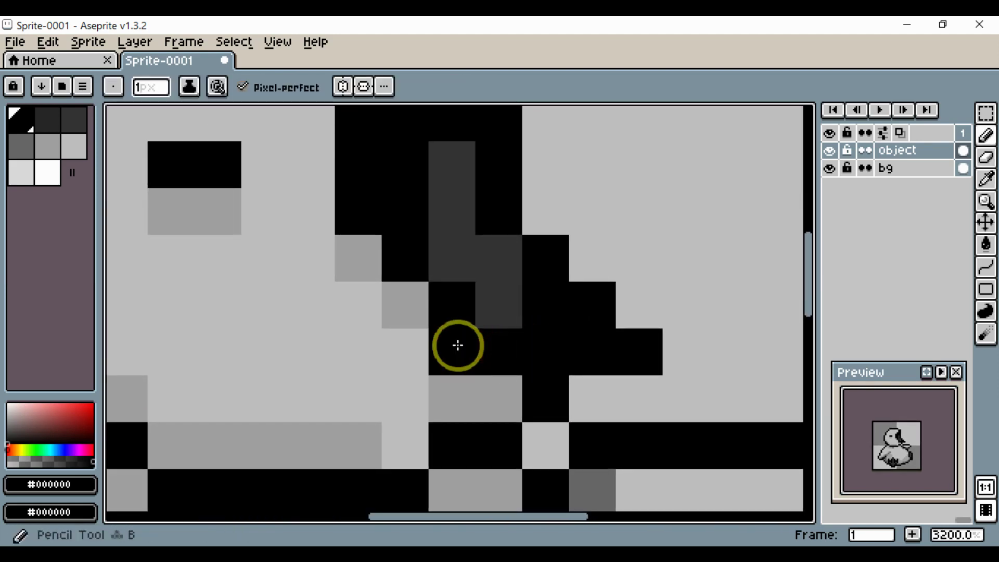
left_click(422, 299)
left_click(364, 251)
left_click_drag(364, 252, 478, 317)
left_click(424, 250)
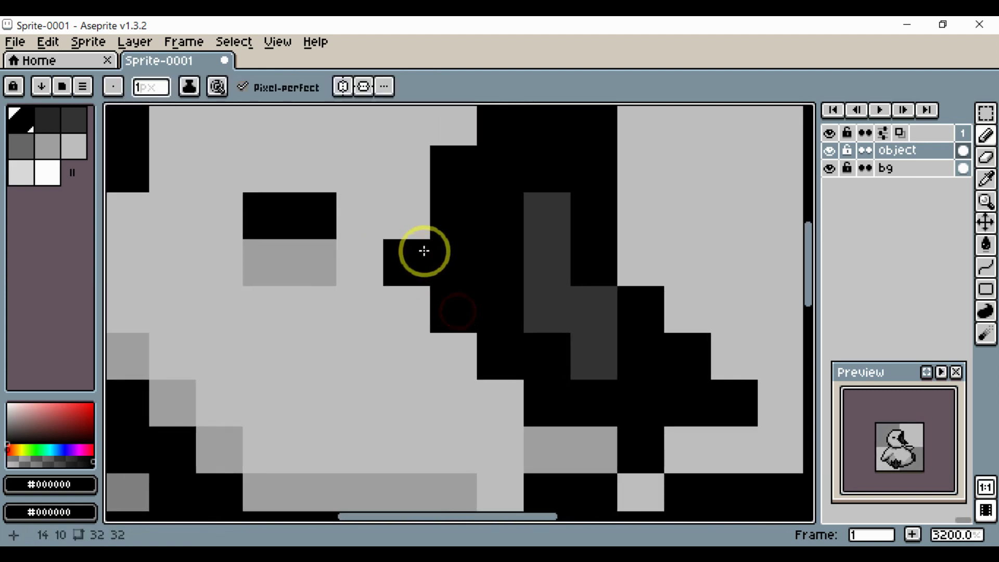
left_click(424, 224)
- Thicken the beak's lower back edge toward the cheek with more black pixels
scroll(449, 264, "down", 4)
scroll(526, 297, "up", 2)
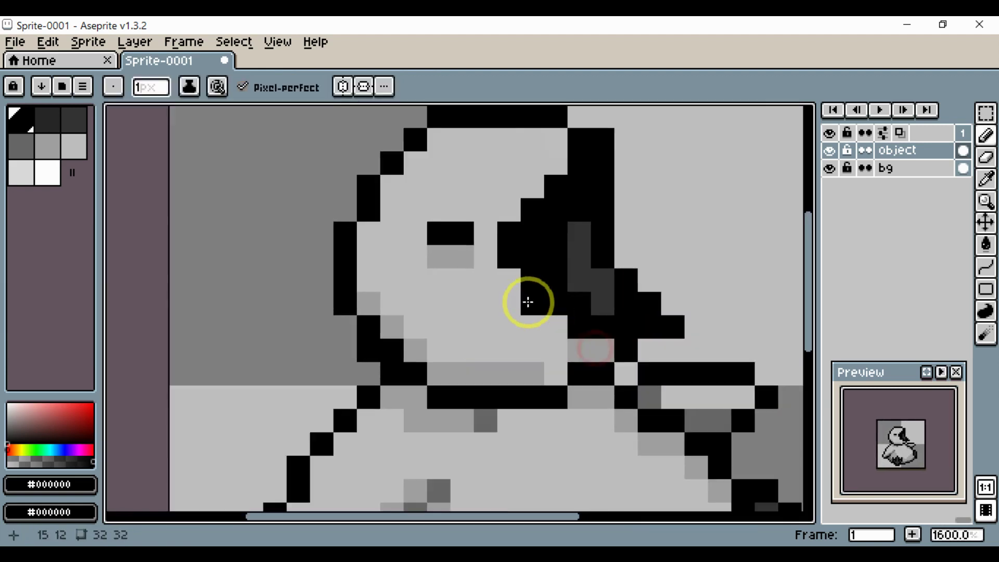
left_click(523, 293)
left_click_drag(590, 349, 656, 349)
- Thicken the beak's upper back edge in black and erase the last pixel of the head's top outline
scroll(587, 347, "down", 4)
scroll(660, 350, "up", 4)
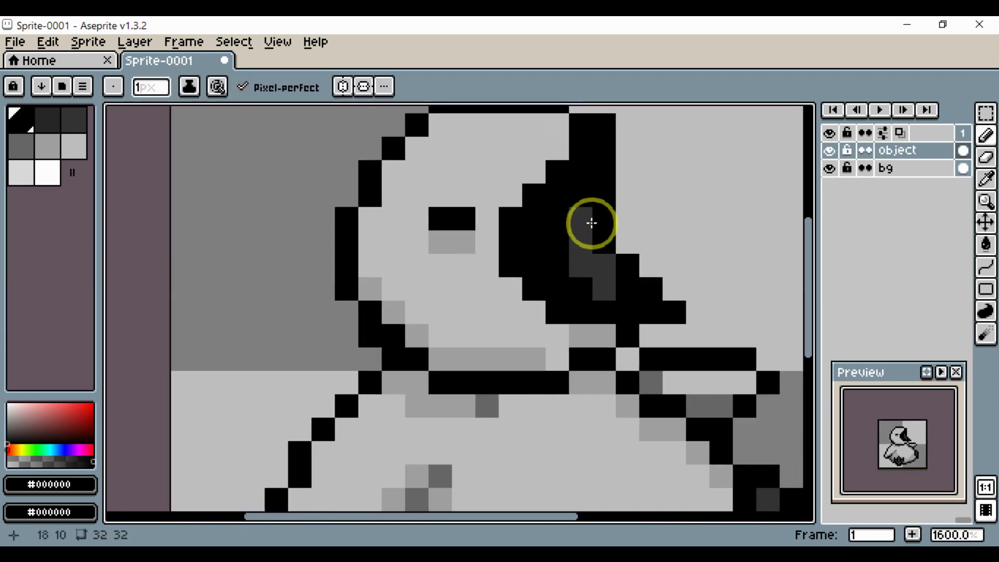
left_click_drag(589, 221, 605, 265)
left_click_drag(596, 204, 523, 248)
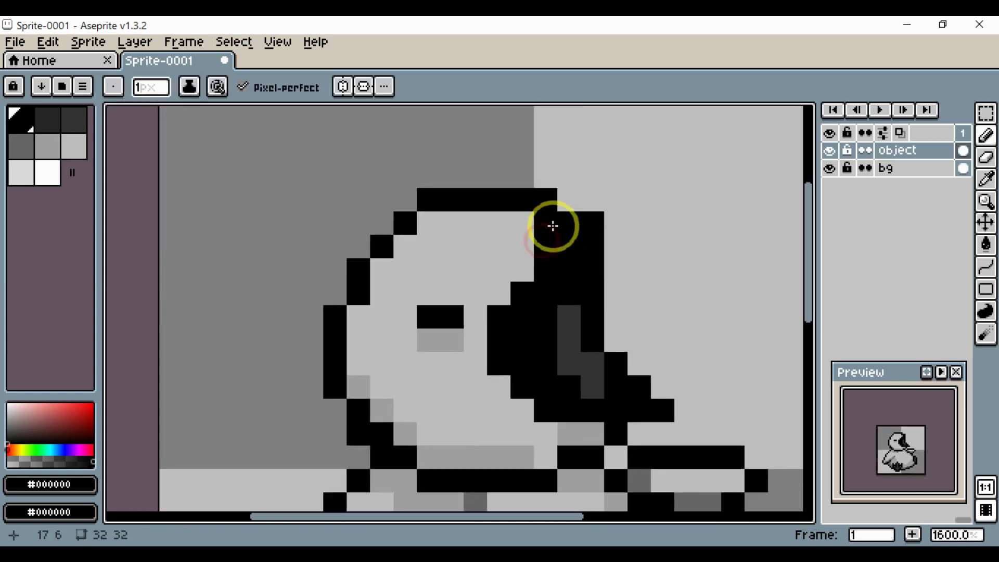
key("e")
left_click(546, 196)
left_click_drag(620, 245, 547, 241)
- Thicken the underside of the beak tip with black pixels and erase the outline pixel just beneath it
scroll(542, 246, "down", 3)
left_click_drag(583, 311, 560, 310)
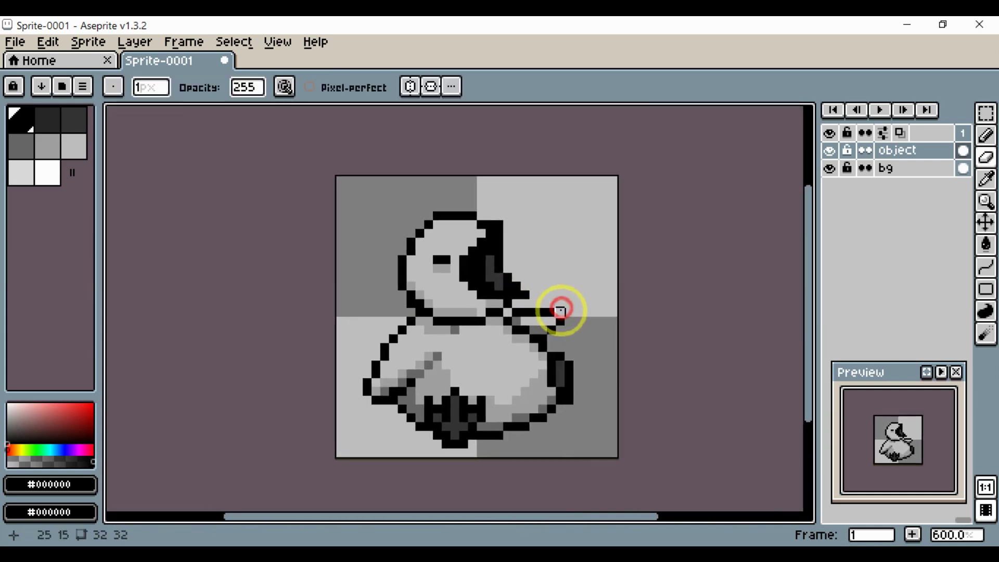
scroll(560, 365, "up", 3)
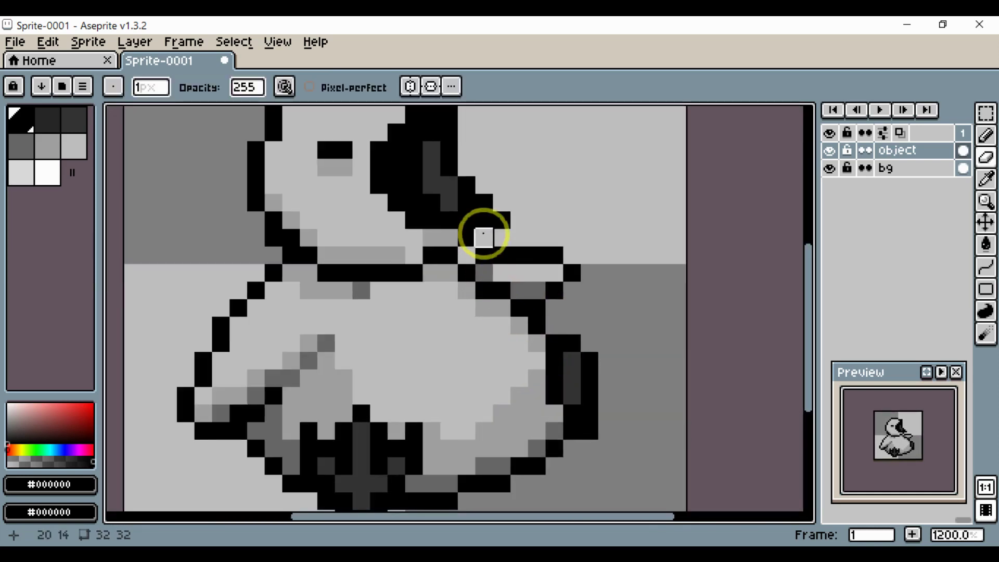
left_click(494, 251, "alt")
key("b")
left_click(480, 233)
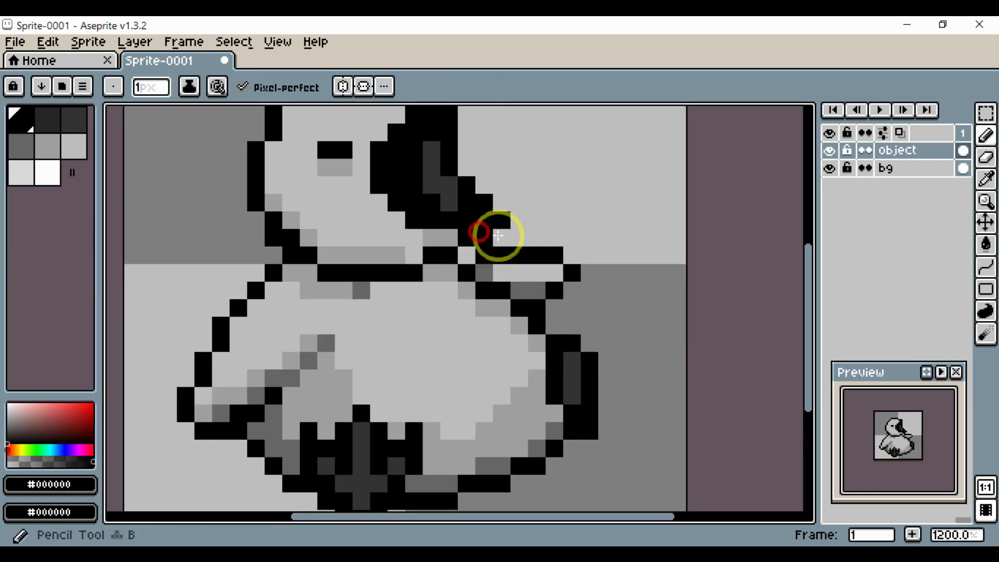
key("e")
- Fill the gap below the beak tip and the neighbouring outline pixel with #bebebe
left_click(509, 269, "alt")
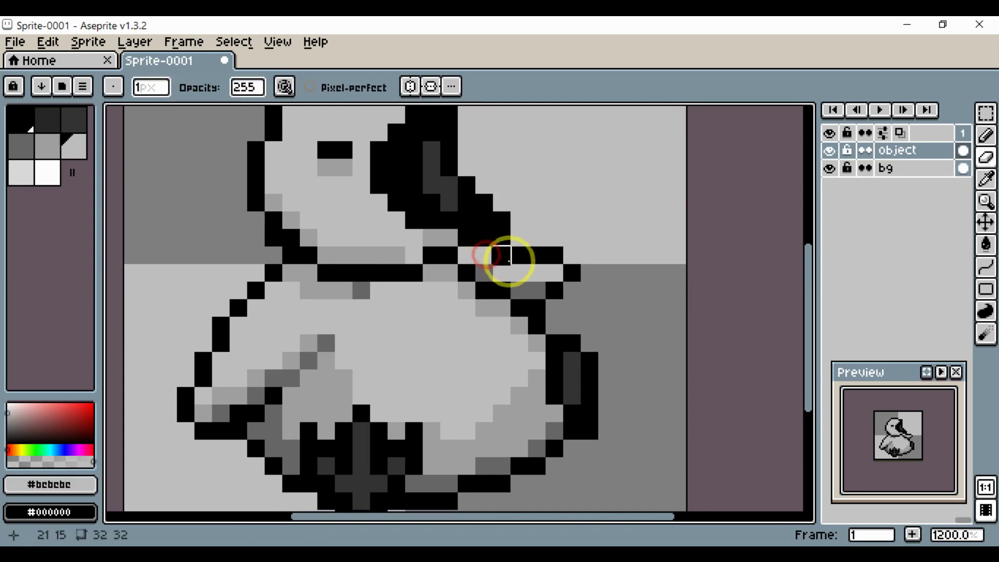
left_click(511, 269, "alt")
right_click(359, 218, "alt")
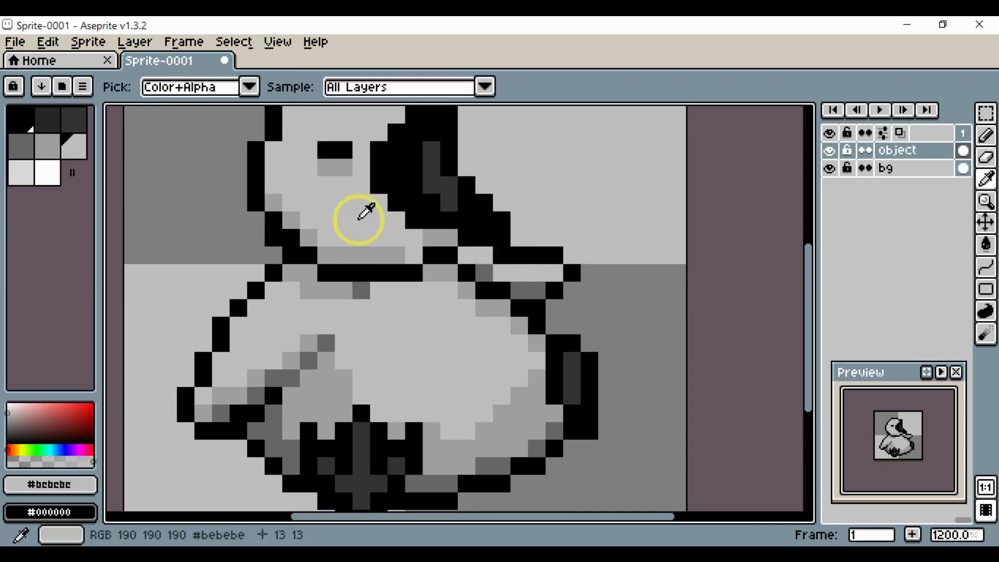
key("b")
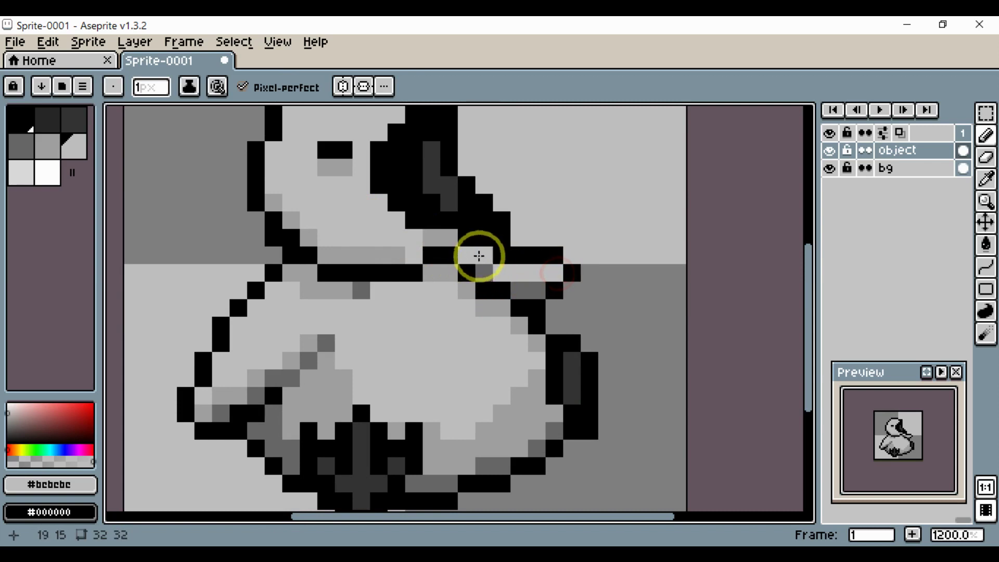
left_click(462, 252)
left_click(509, 255, "alt")
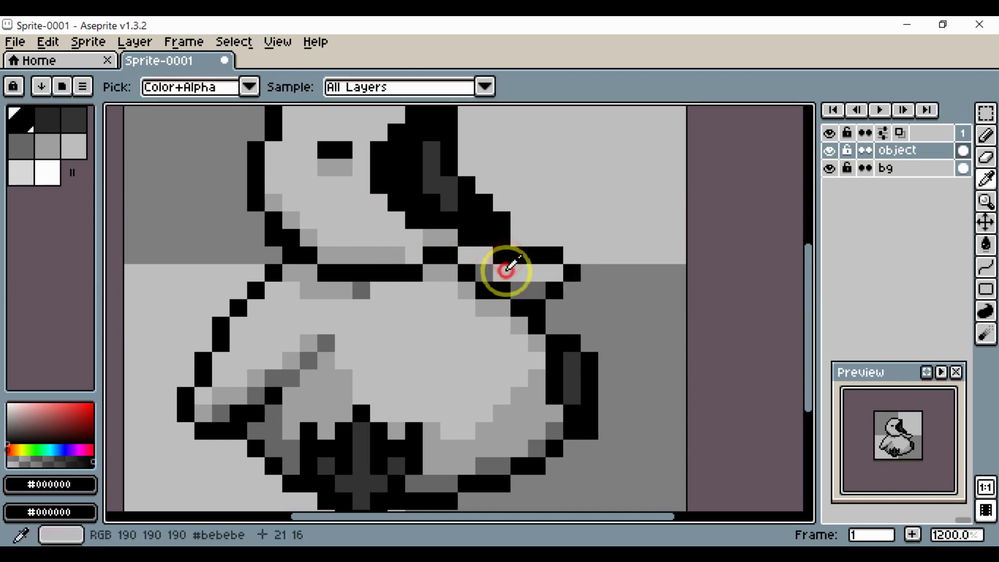
left_click(500, 263, "alt")
left_click(504, 260)
- Redraw the upper edge of the small shape below the beak tip as a black diagonal and erase the surplus outline pixels outside it
scroll(541, 291, "down", 1)
scroll(562, 323, "down", 3)
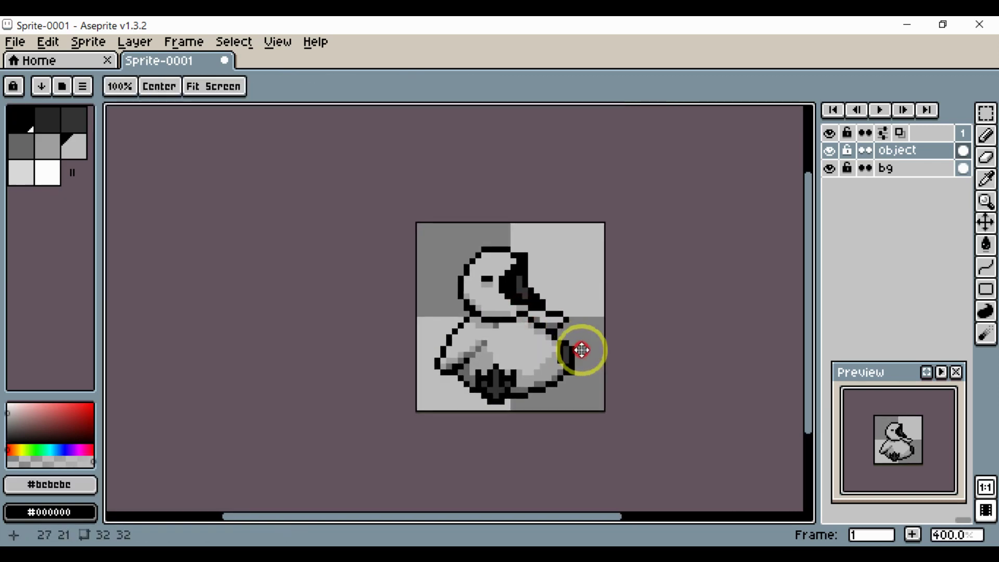
scroll(546, 323, "up", 3)
left_click(569, 311, "alt")
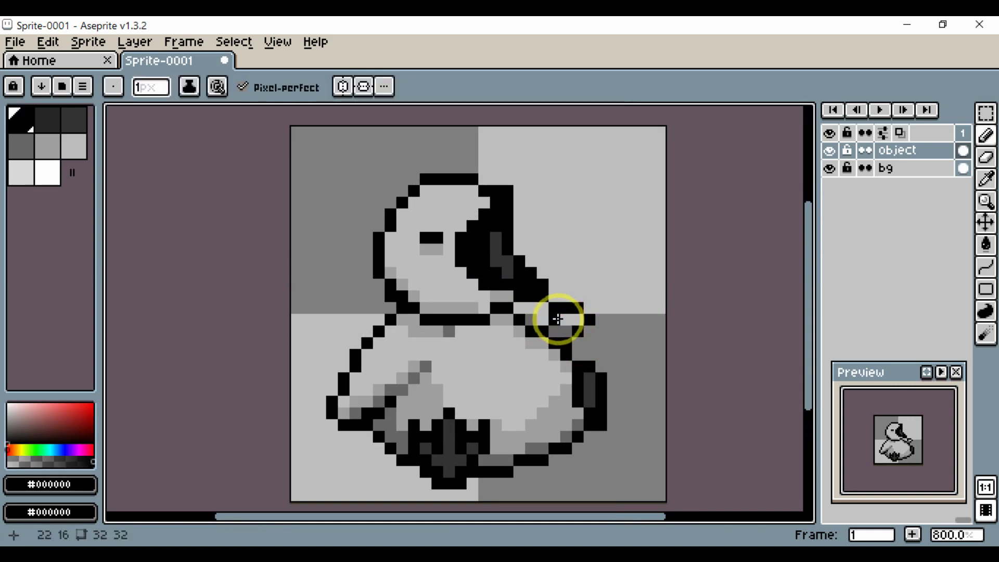
left_click(555, 322, "alt")
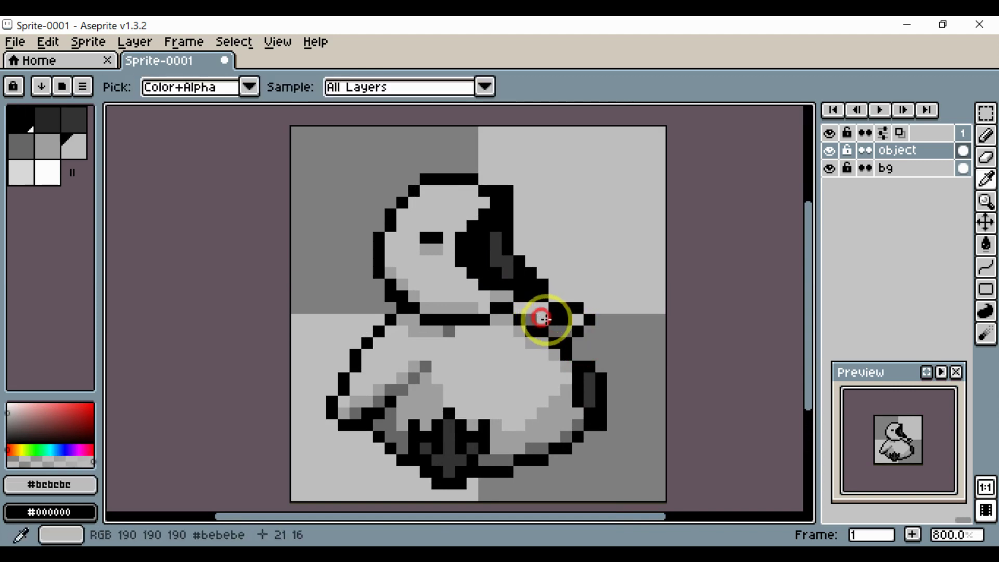
key("e")
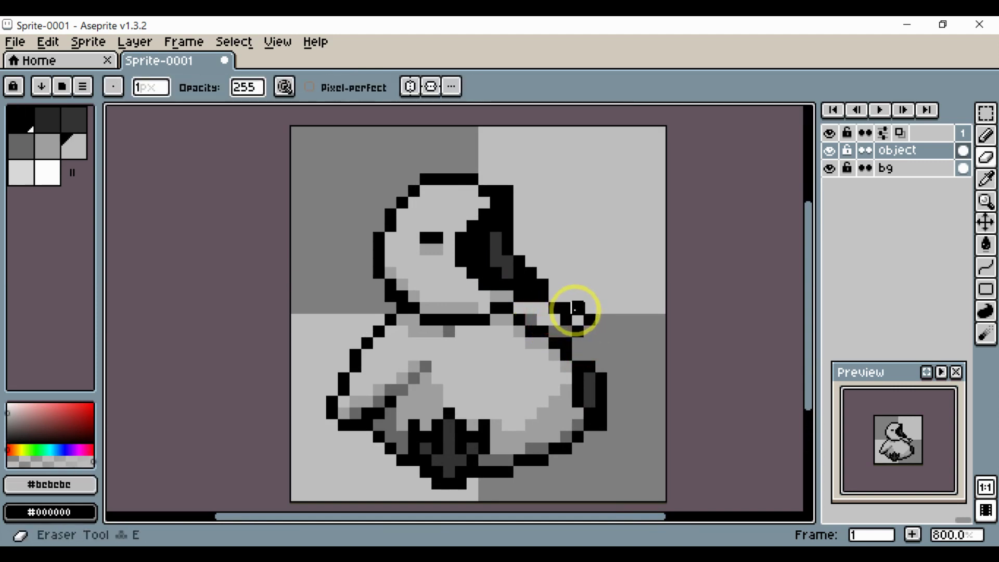
left_click_drag(583, 324, 587, 360)
left_click(587, 326)
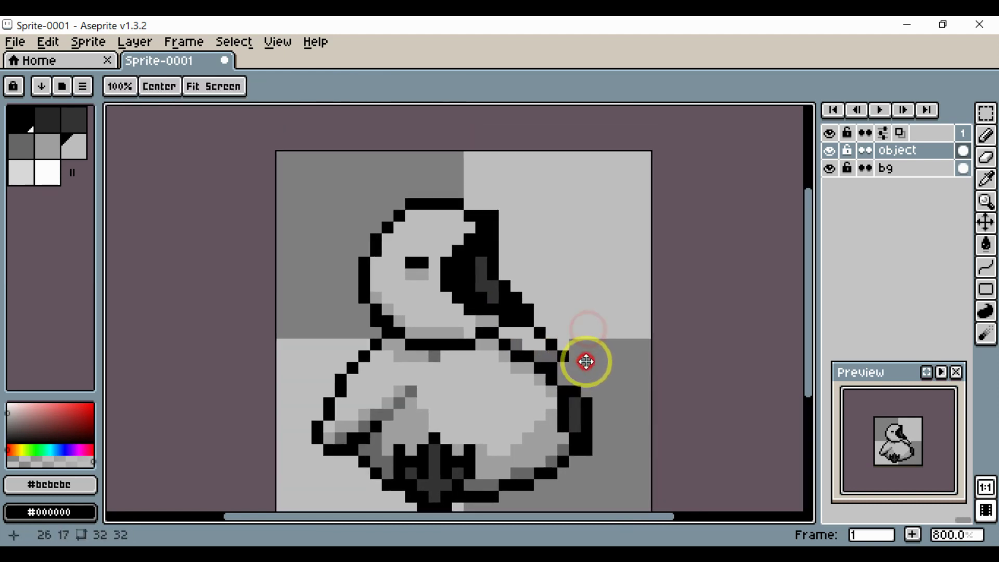
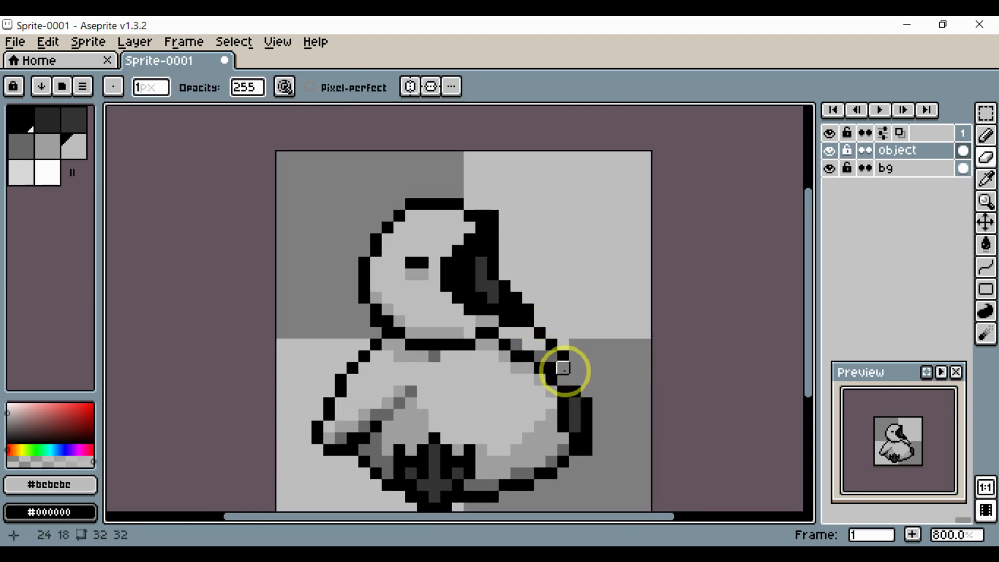
- Add a black pixel at the lower end of the shape's outline and recolour pixels inside it with #bebebe
left_click(563, 369, "alt")
key("b")
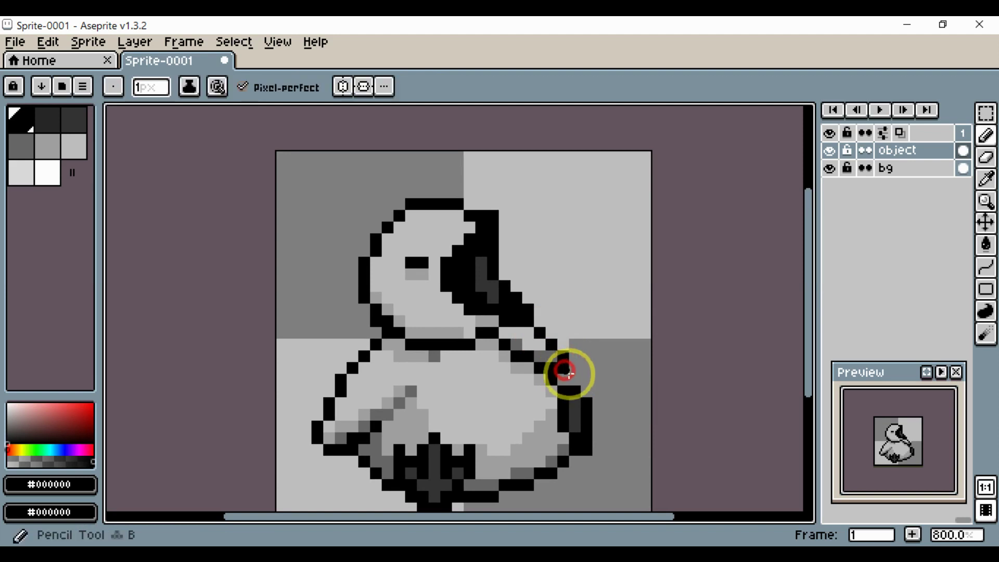
scroll(567, 373, "down", 4)
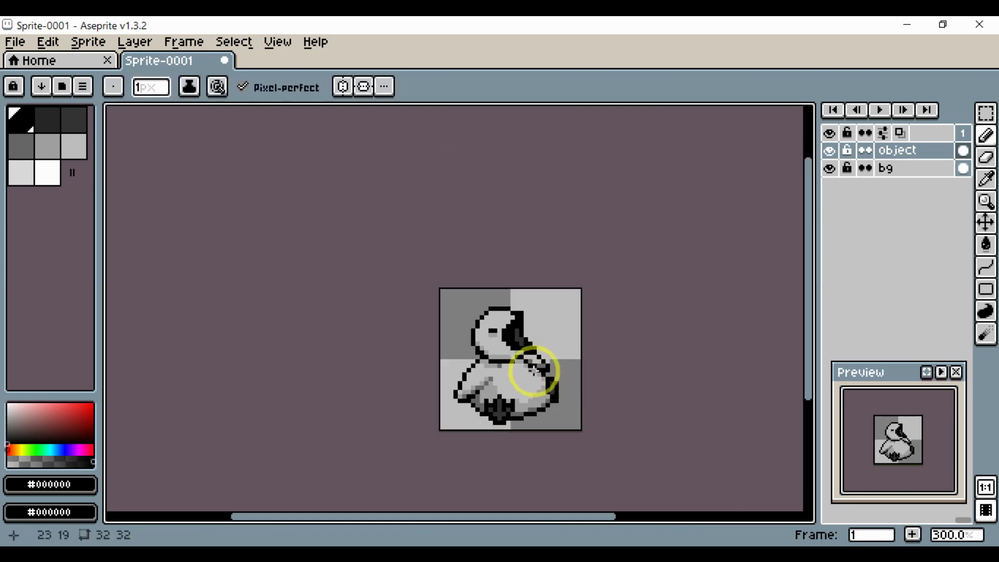
scroll(534, 371, "up", 4)
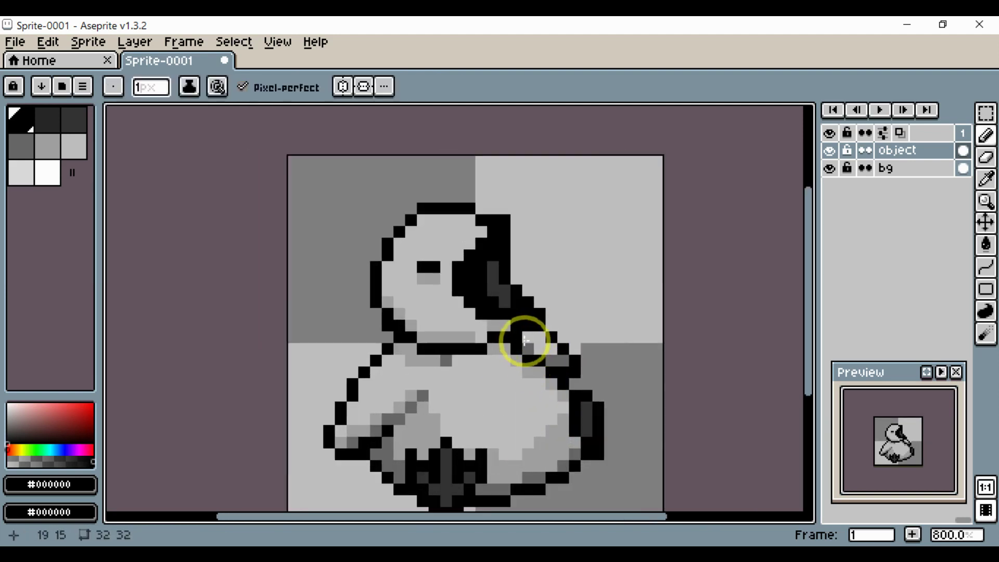
left_click(544, 342, "alt")
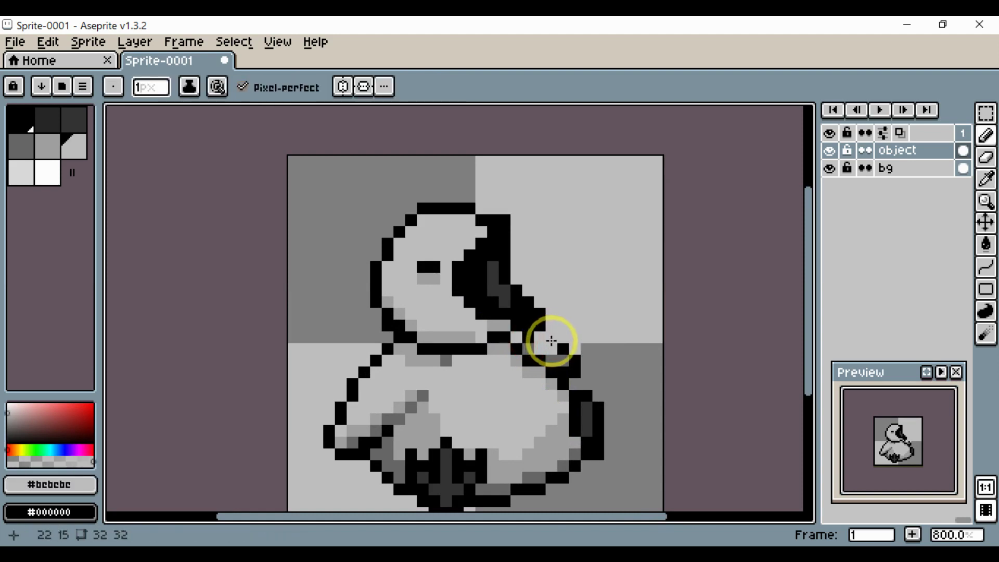
key("r")
left_click(550, 338)
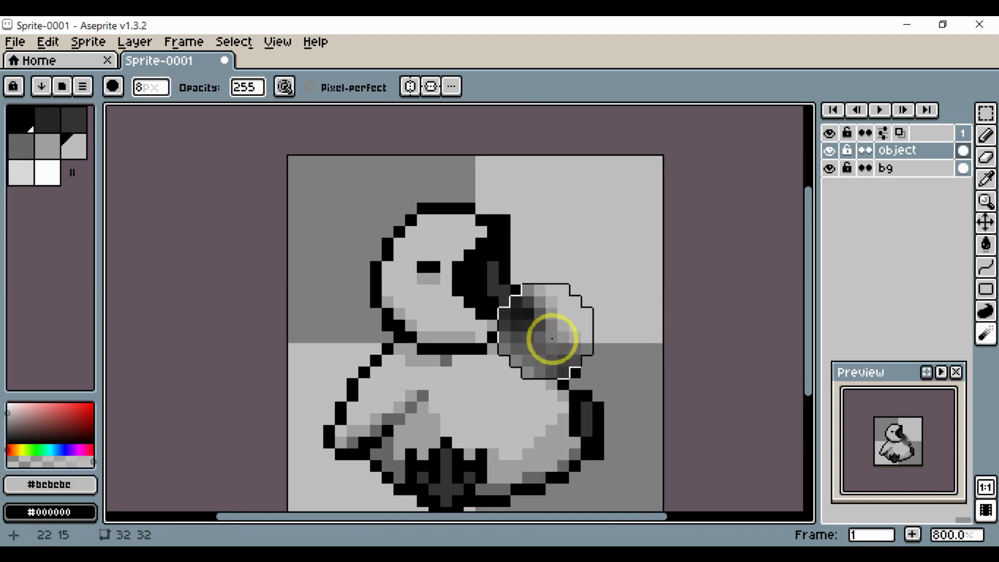
key("ctrl+z")
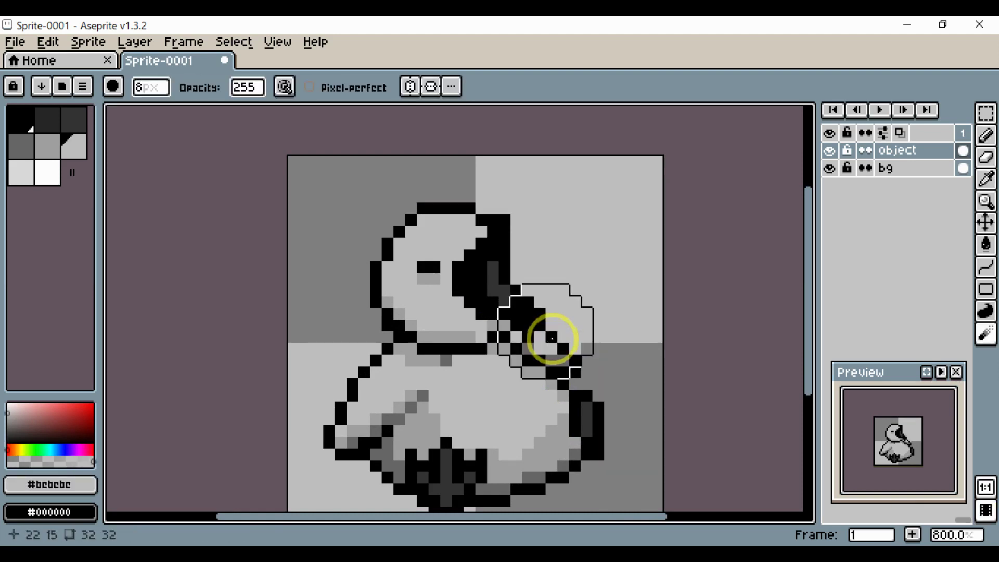
- Erase the upper edge pixels of the shape below the beak tip and redraw that edge lower in black
key("b")
scroll(520, 336, "up", 4)
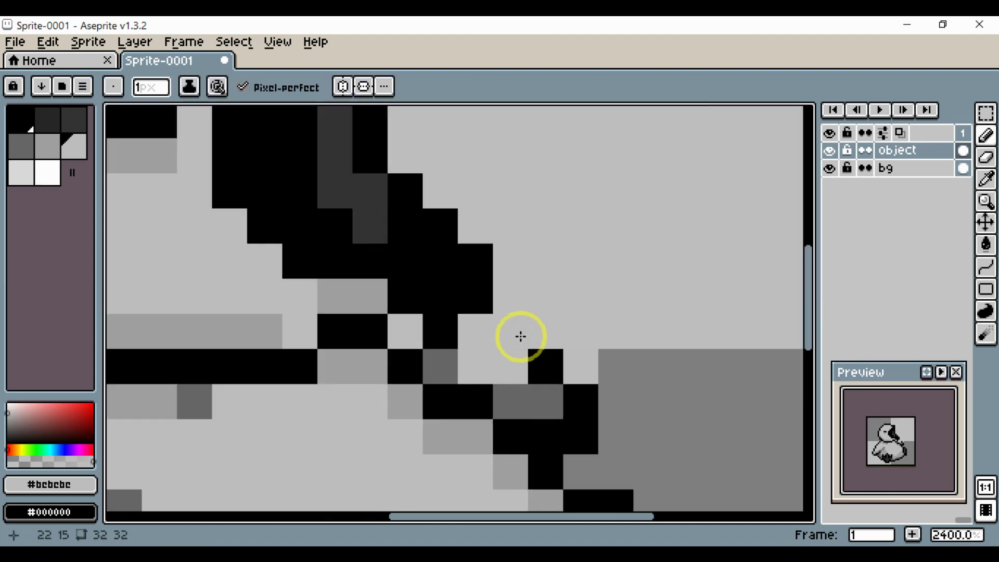
key("alt")
key("e")
mouse_move(504, 335)
left_mouse_down()
mouse_move(569, 392)
mouse_move(523, 355)
left_mouse_up()
key("space")
left_click(359, 270, "alt")
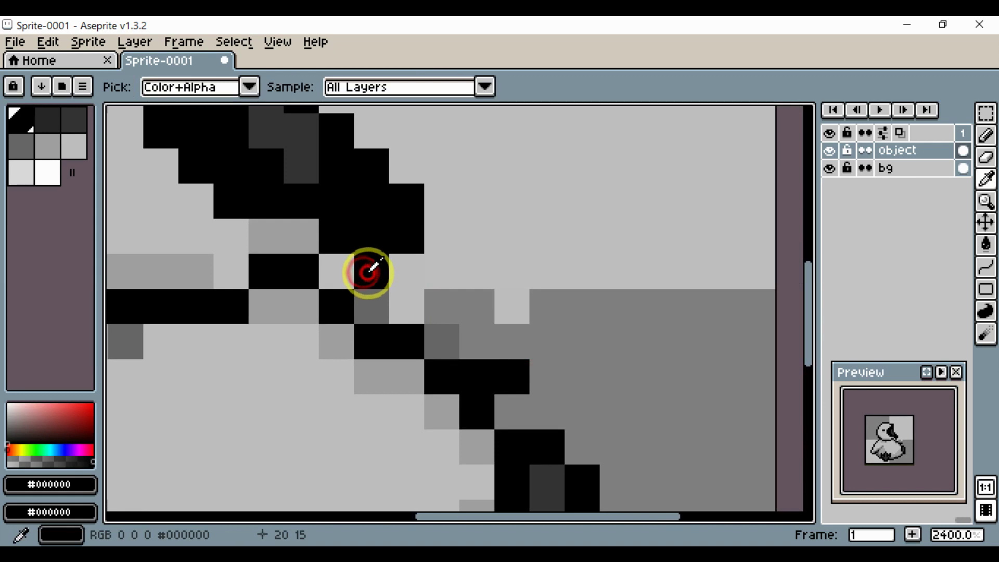
mouse_move(370, 271)
left_mouse_down()
mouse_move(423, 305)
mouse_move(430, 299)
mouse_move(406, 285)
mouse_move(469, 341)
left_mouse_up()
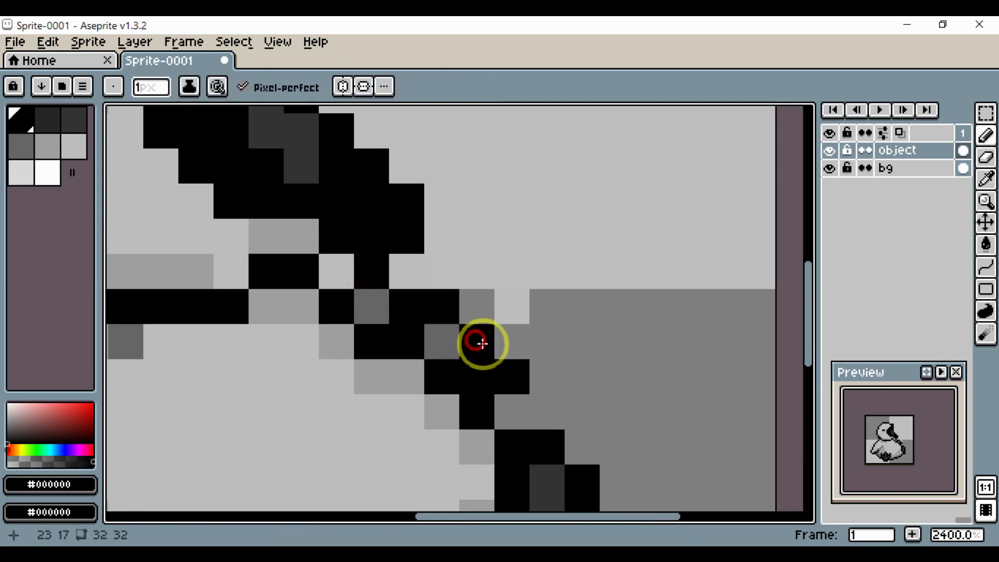
left_click_drag(533, 395, 545, 342)
- Fill the dark grey pixels inside the shape below the beak tip with #bebebe
left_click(391, 405, "alt")
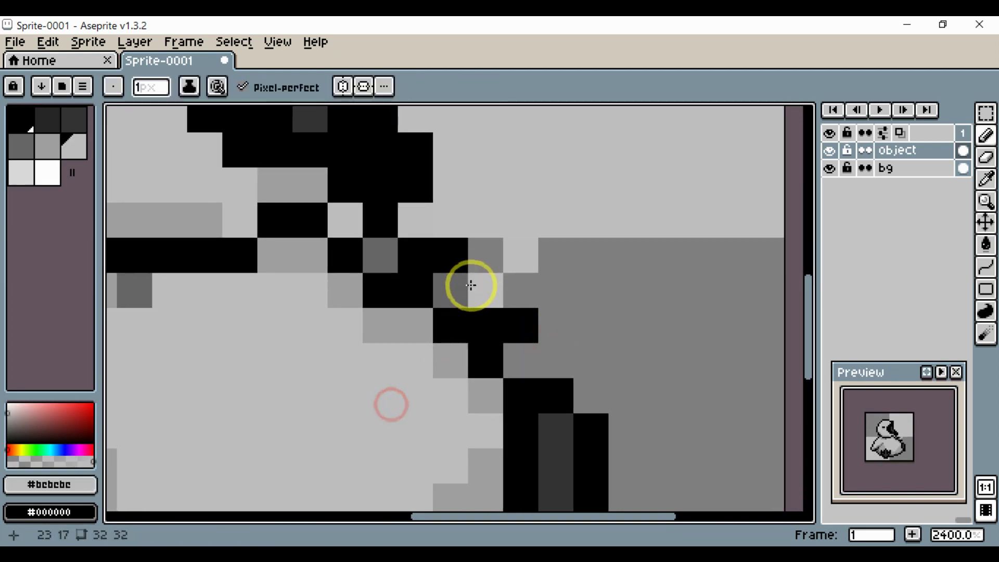
left_click(460, 286)
left_click(373, 252)
left_click(342, 220)
left_click_drag(413, 272, 584, 327)
scroll(596, 333, "down", 5)
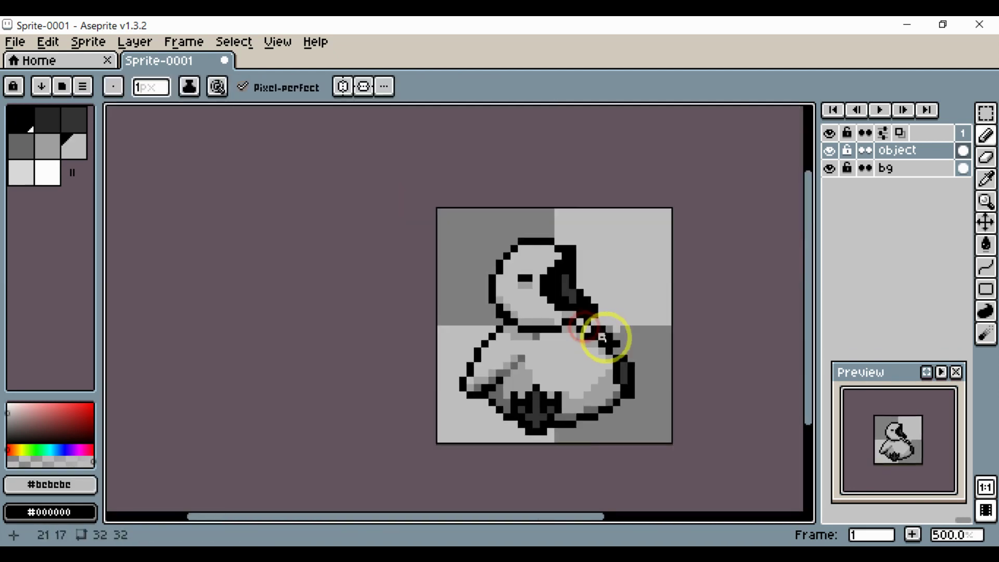
scroll(603, 338, "down", 2)
scroll(594, 344, "up", 9)
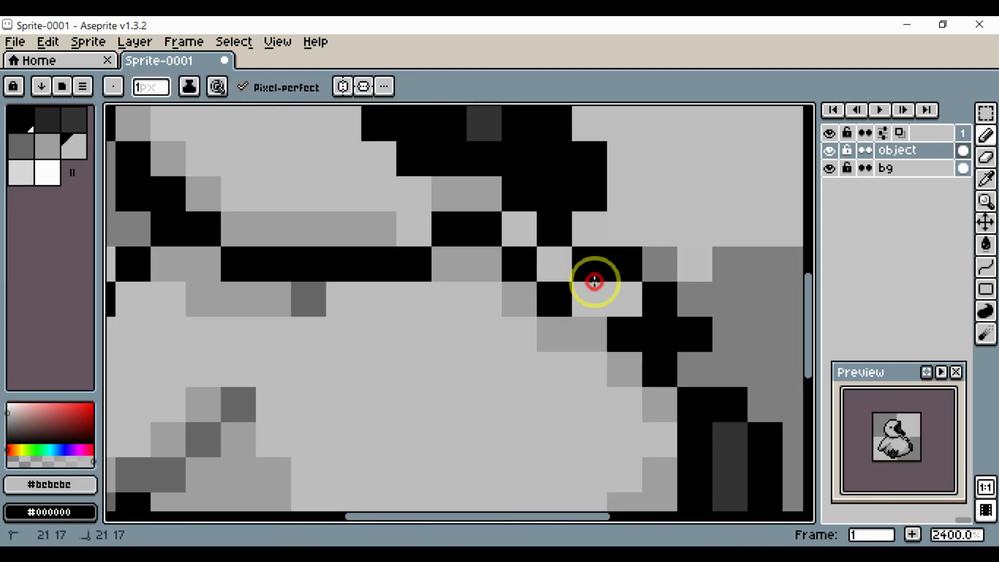
- Recolour the first pixel of the shape's upper edge with #bebebe and add a black pixel just above it at the beak tip
left_click(576, 267)
left_click(558, 245, "alt")
left_click(586, 235)
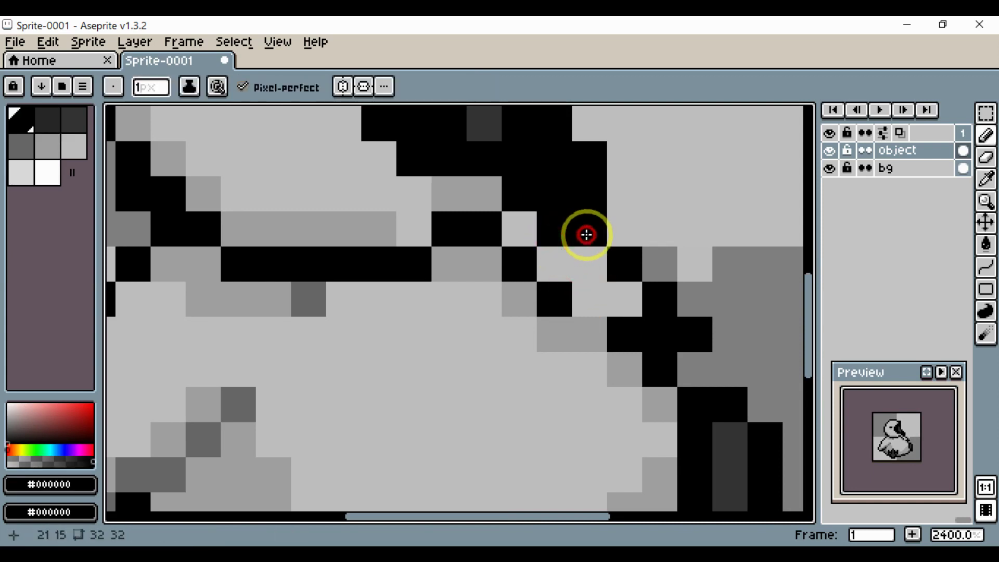
scroll(587, 235, "down", 4)
scroll(576, 330, "up", 2)
- Recolour the black pixel at the beak tip's lower inner corner with #bebebe
left_click(549, 284, "alt")
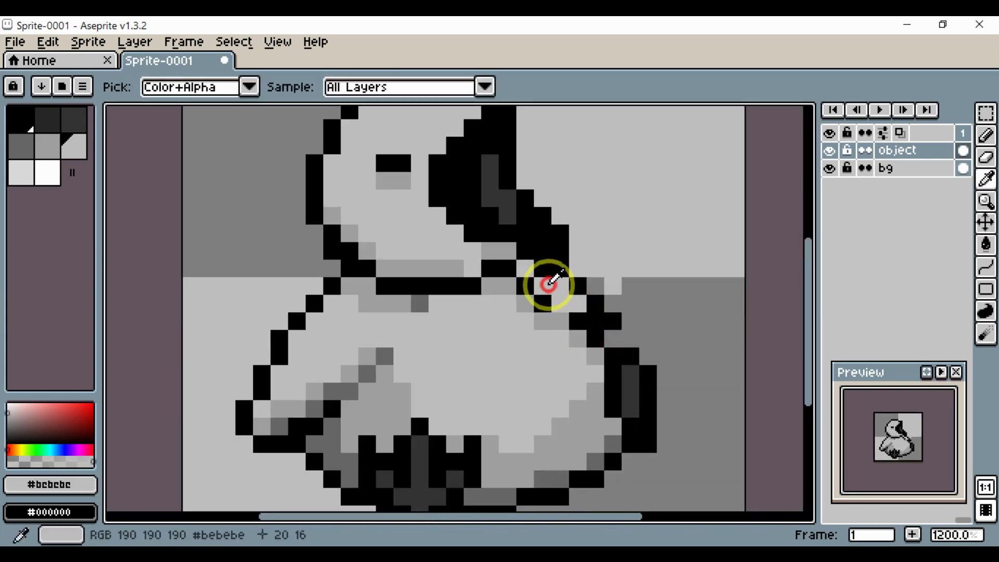
left_click(537, 270)
scroll(551, 313, "down", 4)
scroll(557, 324, "up", 5)
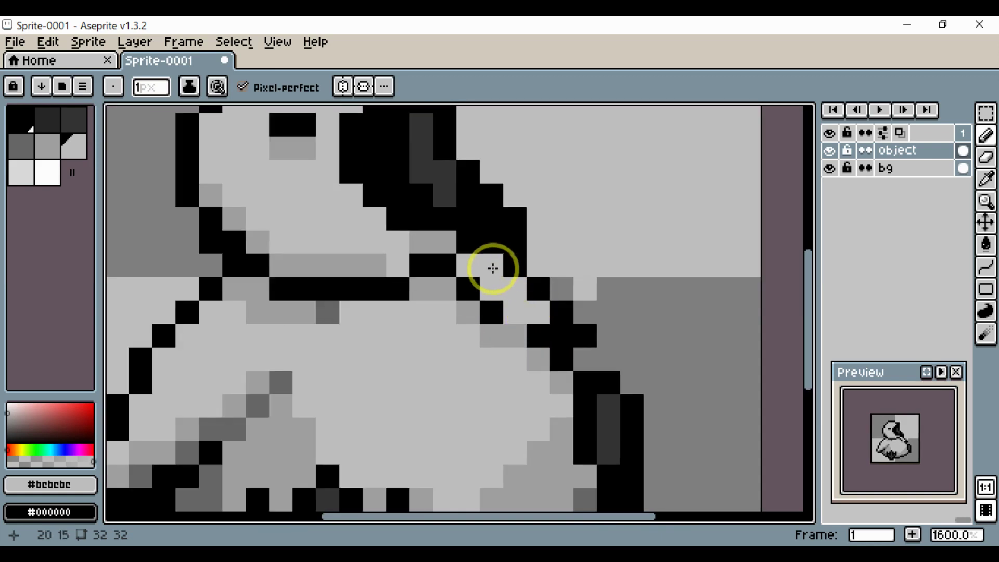
- Fill the light pixels beneath the beak tip with black and close the adjoining gap in the shape's upper edge
left_click(522, 264, "alt")
left_click(470, 261)
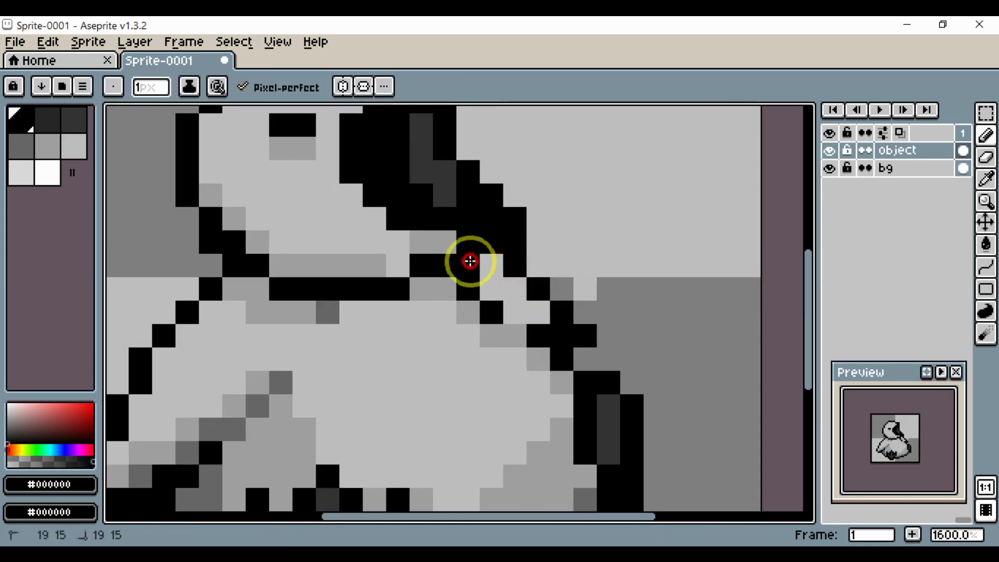
left_click(498, 272)
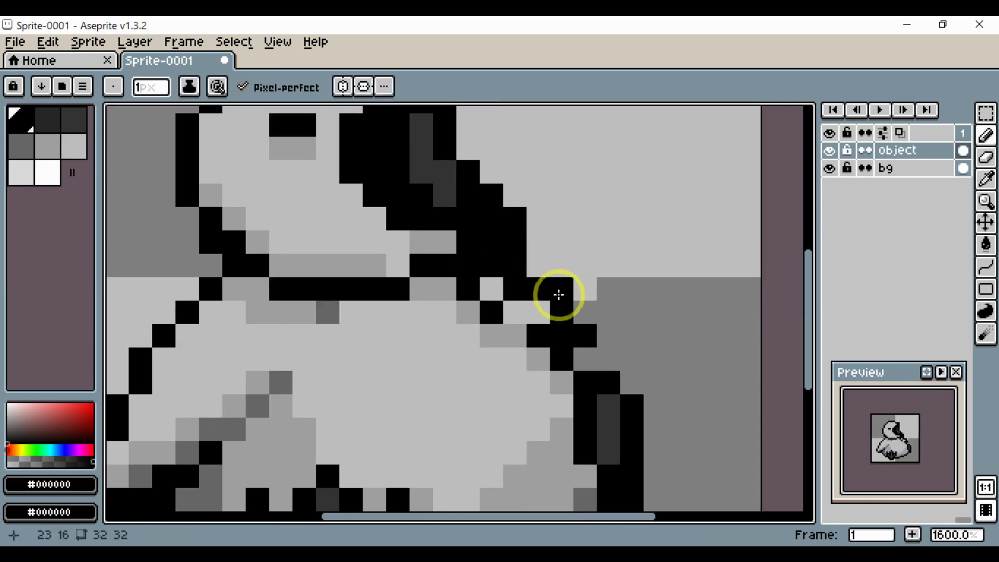
- Extend the shape's black outline outward past the body's back and fill the widened interior with #bebebe
left_click(567, 293)
left_click(588, 293)
mouse_move(604, 309)
left_mouse_down()
mouse_move(603, 340)
mouse_move(578, 352)
left_mouse_up()
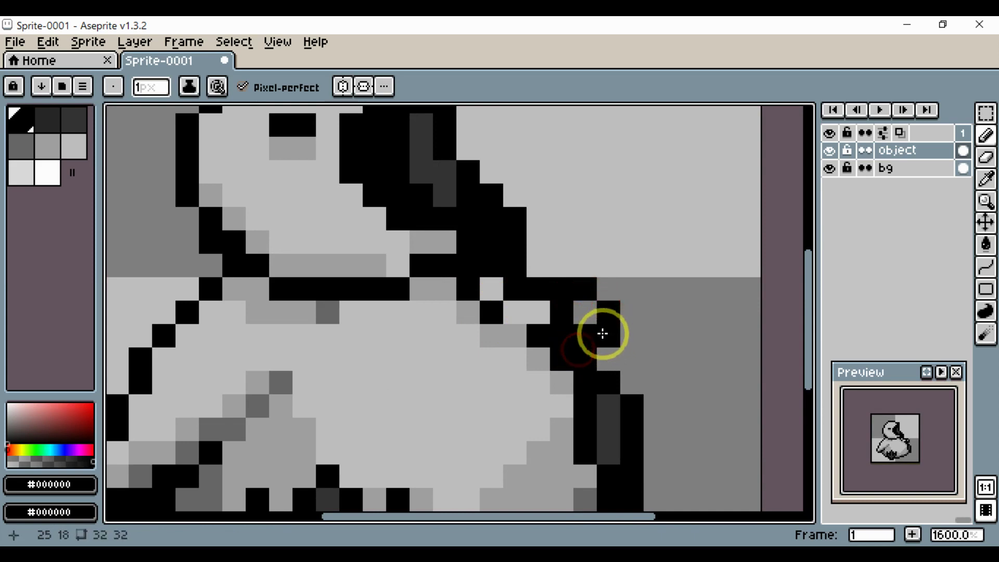
left_click(534, 316, "alt")
left_click_drag(566, 312, 566, 330)
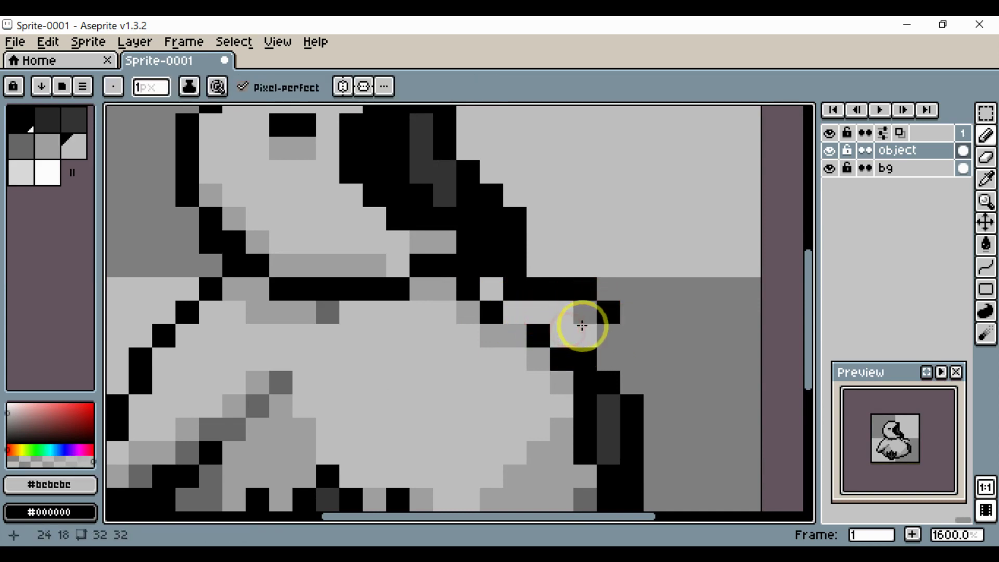
- Redraw the shape's lower edge one pixel lower in black and clean up the surrounding edge pixels with #bebebe
left_click(508, 318, "alt")
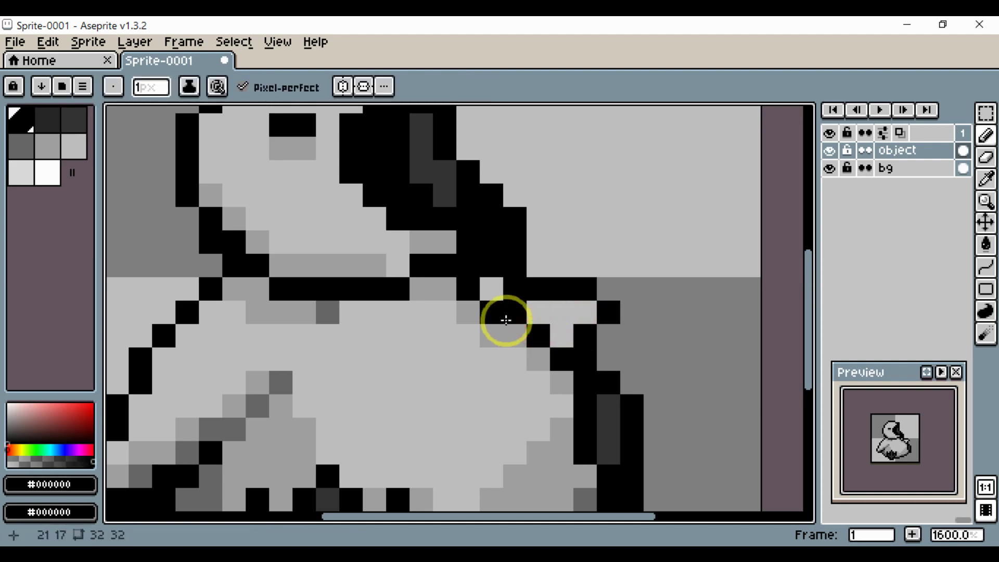
left_click_drag(492, 328, 516, 337)
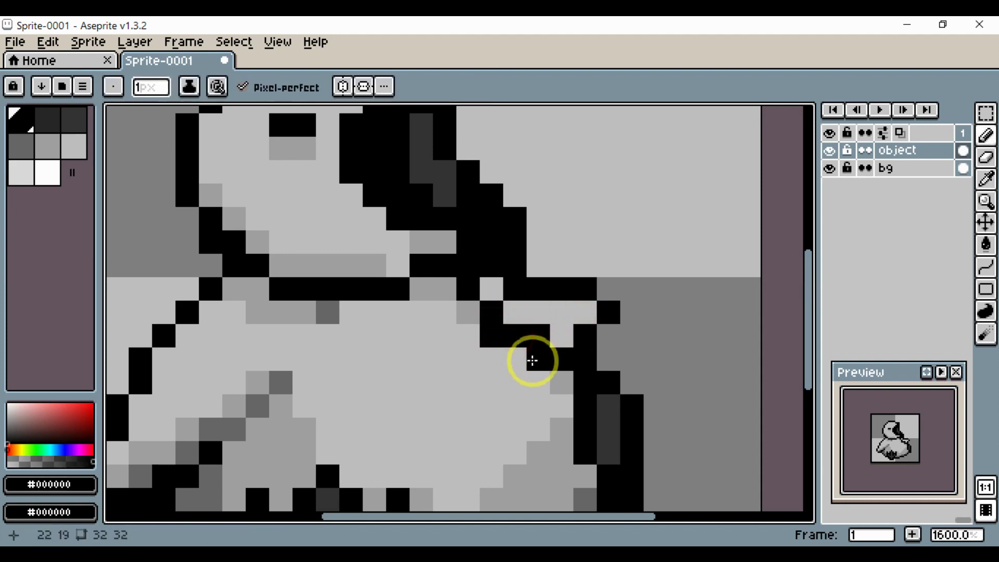
left_click(542, 339)
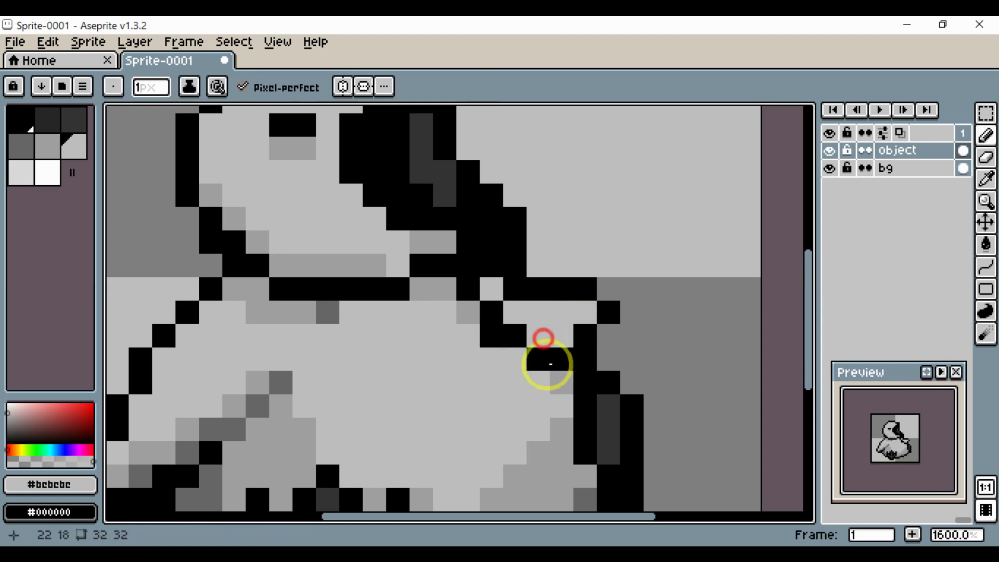
left_click_drag(553, 372, 508, 361)
scroll(505, 359, "down", 5)
scroll(489, 358, "up", 4)
left_click(484, 357, "alt")
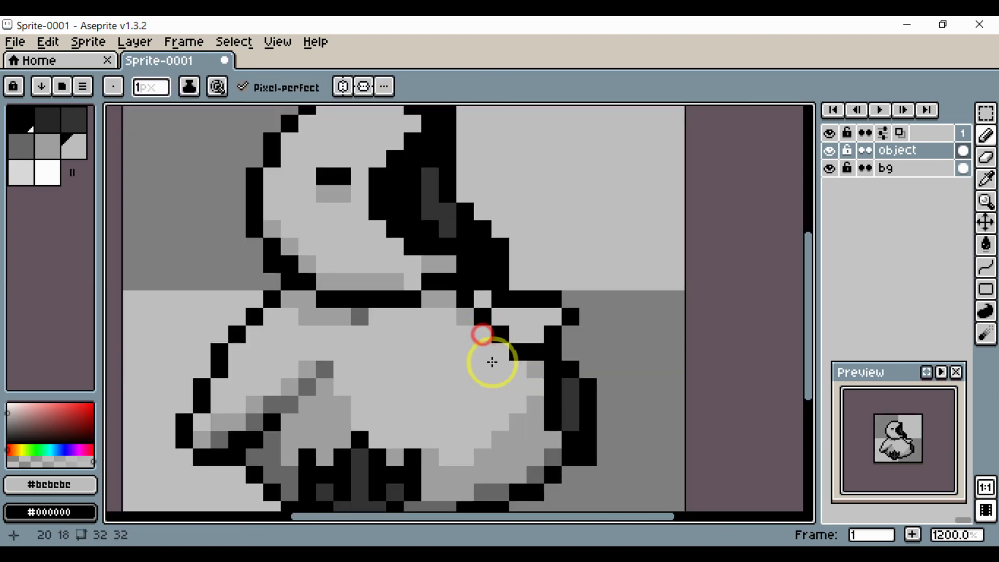
scroll(490, 357, "down", 2)
scroll(473, 383, "down", 3)
scroll(506, 413, "up", 3)
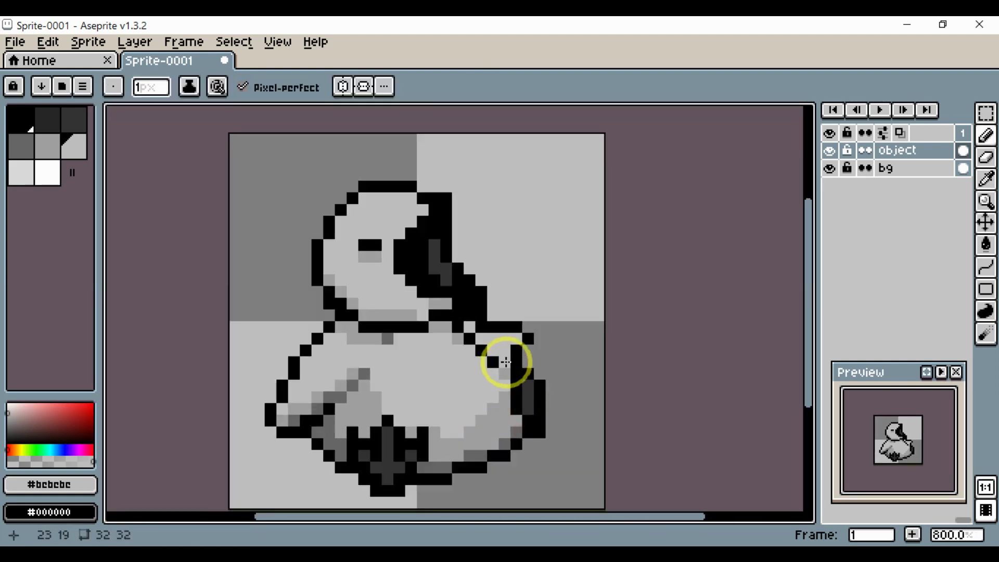
- Continue the shape's lower edge in black as a steeper curve down into the body's dark back outline
scroll(476, 380, "up", 3)
key("alt")
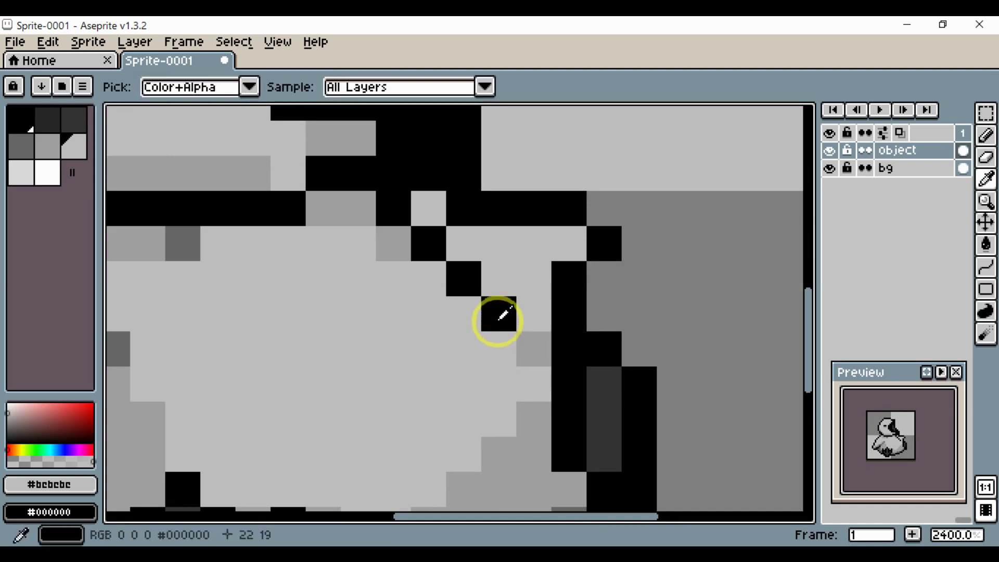
left_click(498, 320, "alt")
left_click(503, 345)
left_click(526, 375)
left_click_drag(526, 388, 489, 318)
scroll(513, 327, "down", 4)
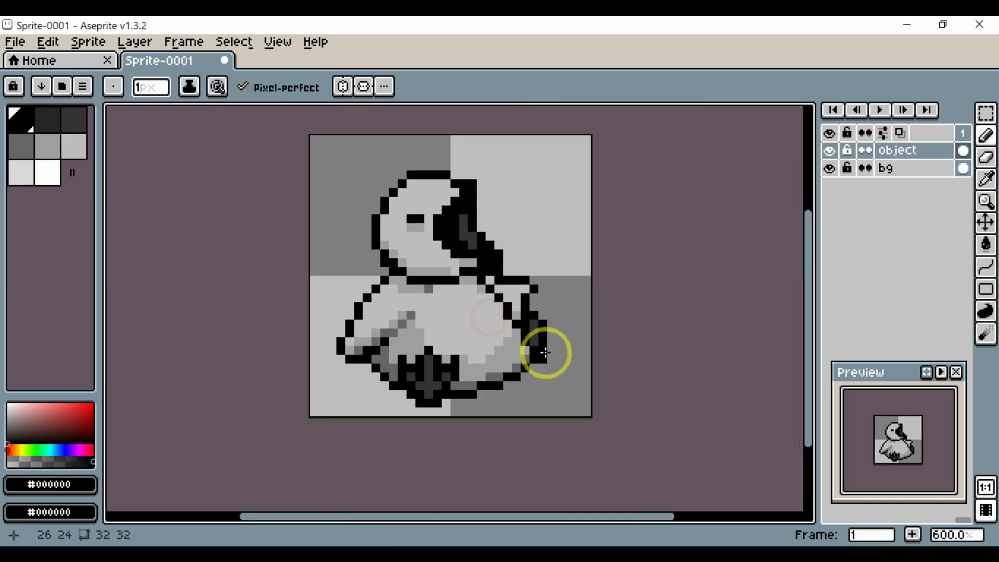
- Erase the inner pixels of the shape's outer vertical edge and redraw that edge in black one pixel further out
scroll(578, 333, "up", 2)
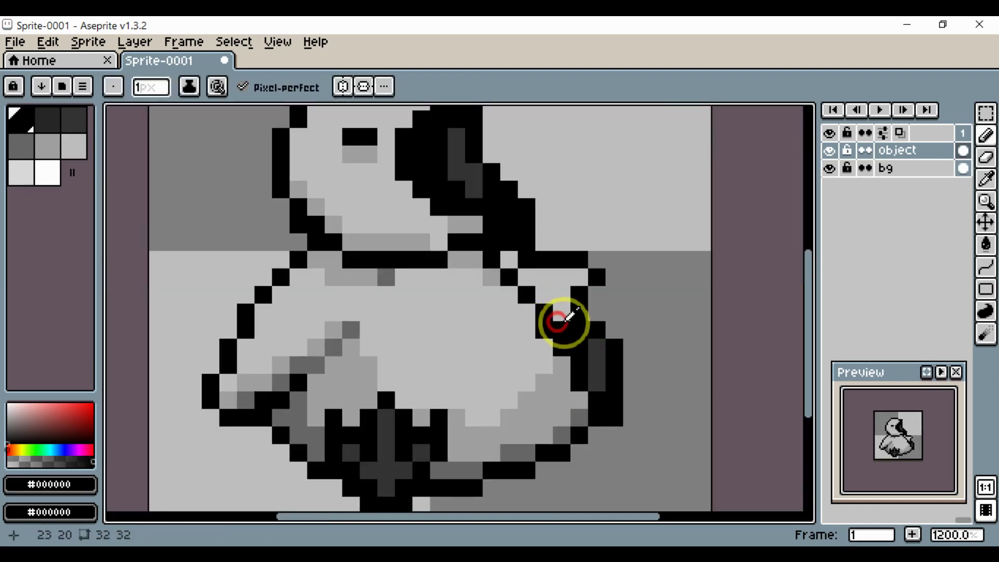
key("e")
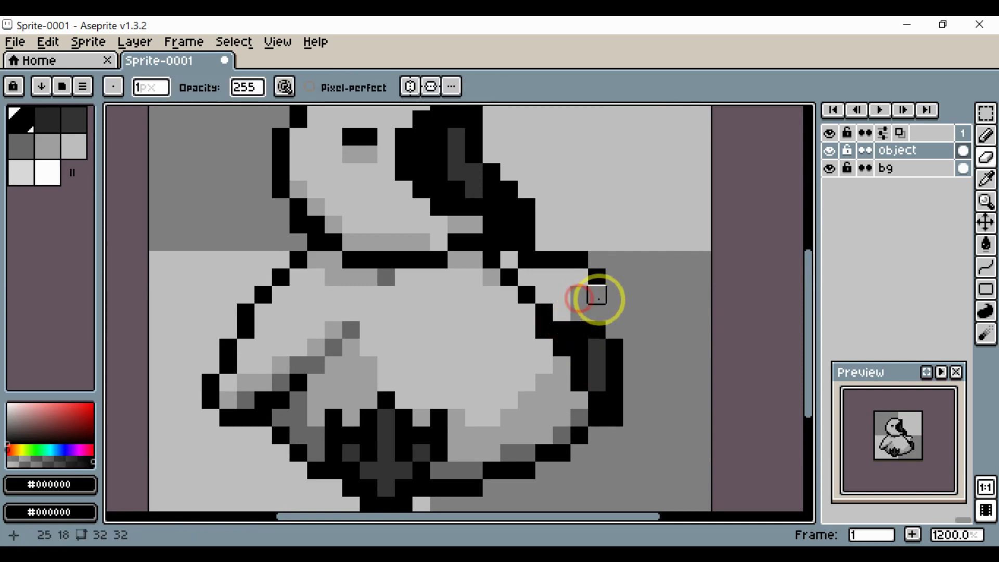
key("b")
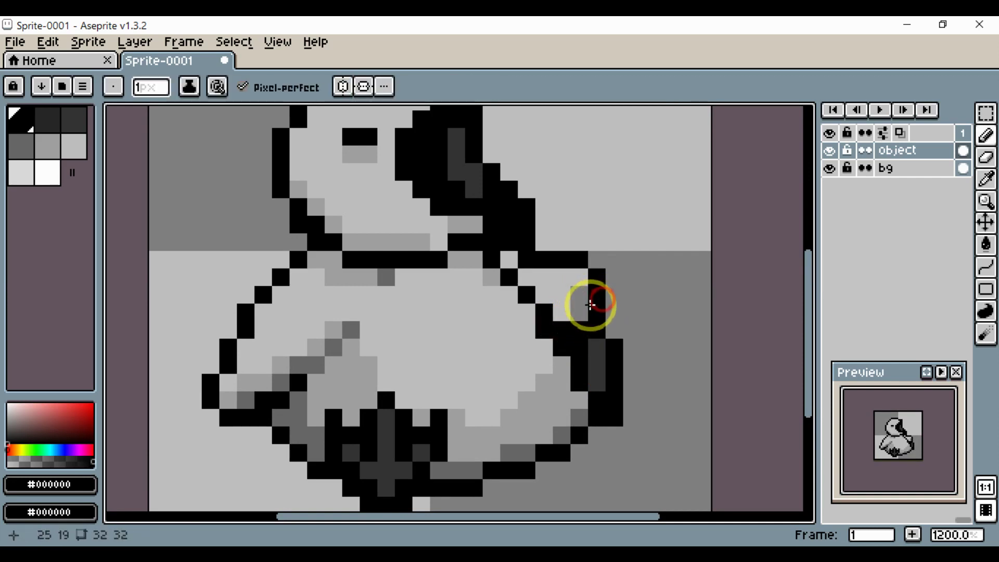
- Sample #bebebe and touch up the pixels inside the lower corner of the small shape on the body's back
scroll(598, 317, "down", 4)
scroll(616, 331, "up", 5)
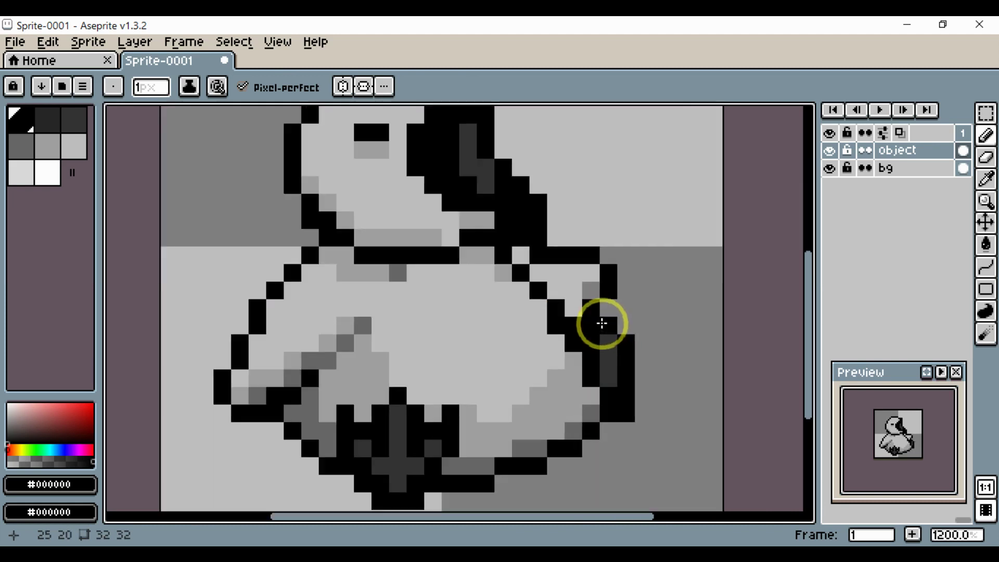
left_click(584, 291, "alt")
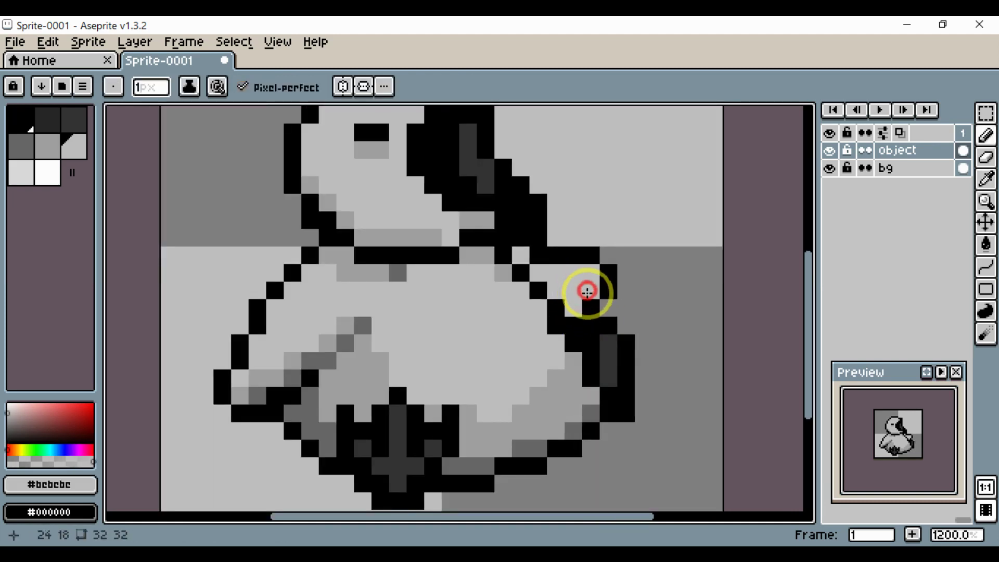
left_click_drag(582, 314, 588, 316)
scroll(585, 310, "down", 5)
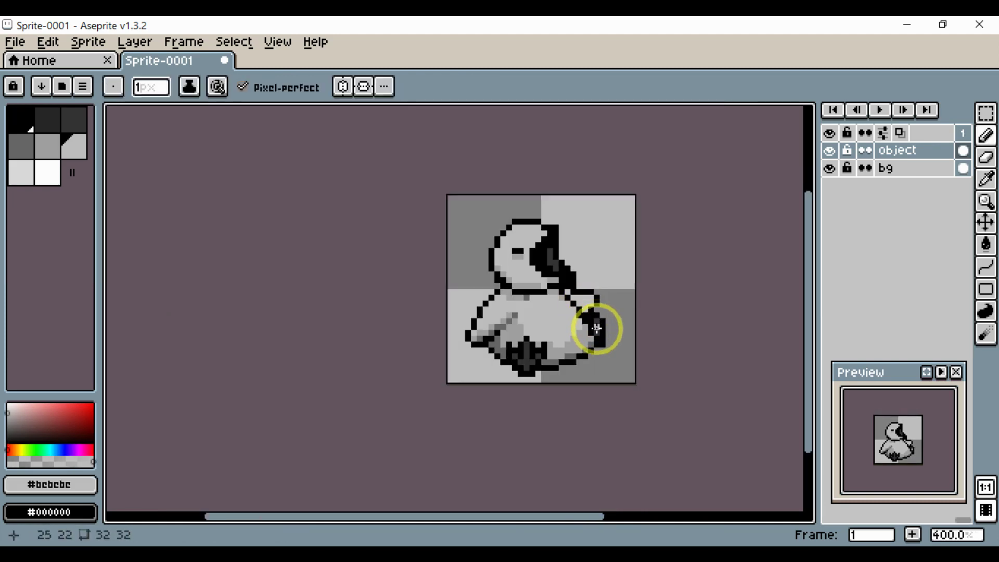
scroll(619, 327, "down", 2)
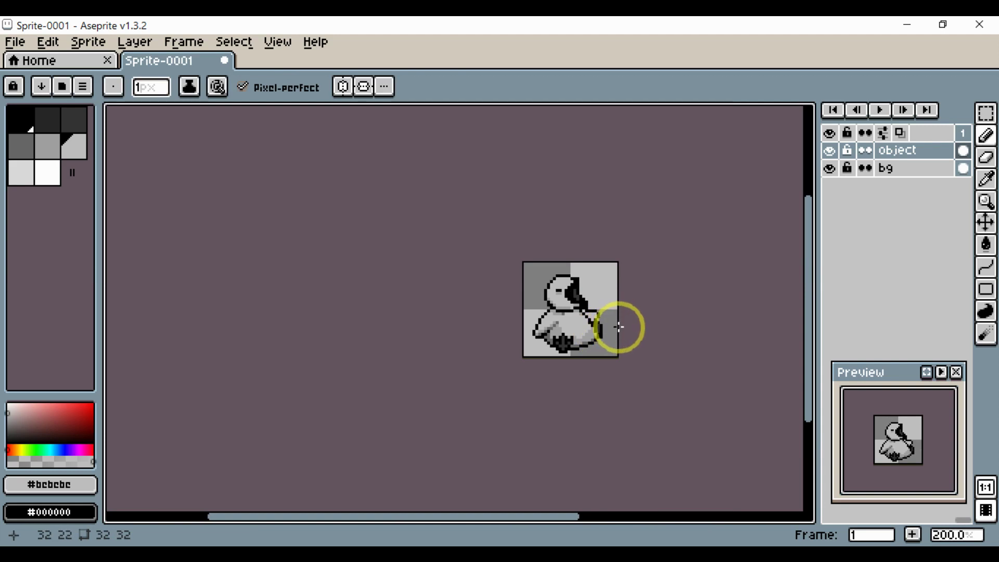
- Erase the outer corner pixel at the lower end of the body's dark back outline
scroll(619, 327, "up", 5)
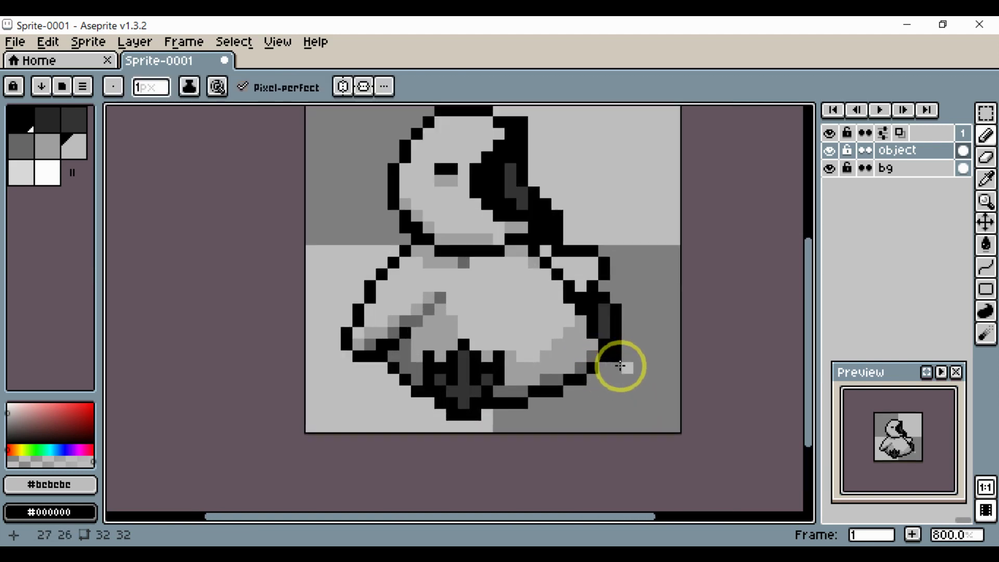
key("e")
left_click(616, 358)
mouse_move(628, 374)
left_mouse_down()
mouse_move(667, 366)
mouse_move(578, 384)
left_mouse_up()
scroll(668, 366, "down", 2)
scroll(615, 384, "up", 1)
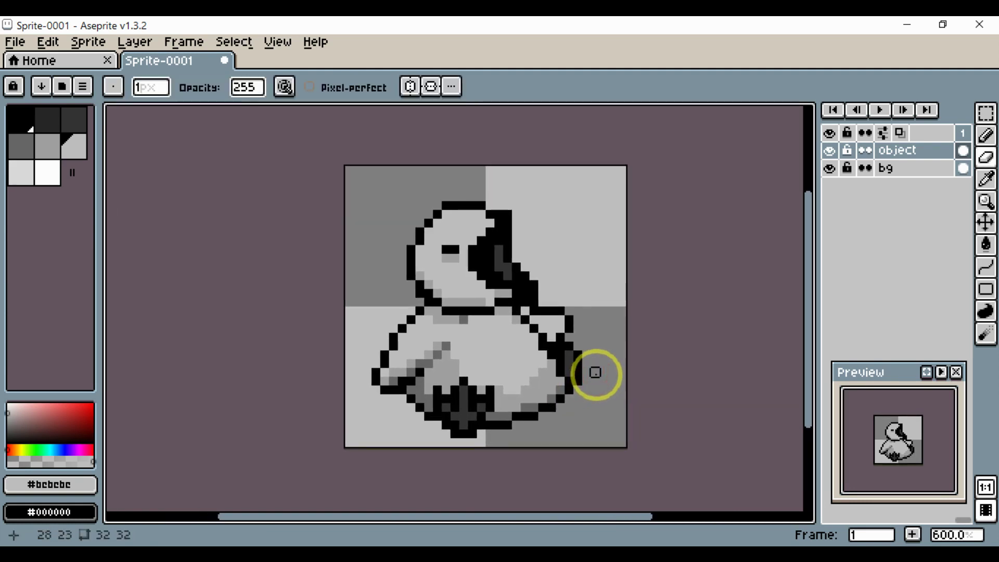
scroll(595, 373, "up", 3)
left_click_drag(558, 339, 614, 354)
left_click_drag(553, 288, 584, 330)
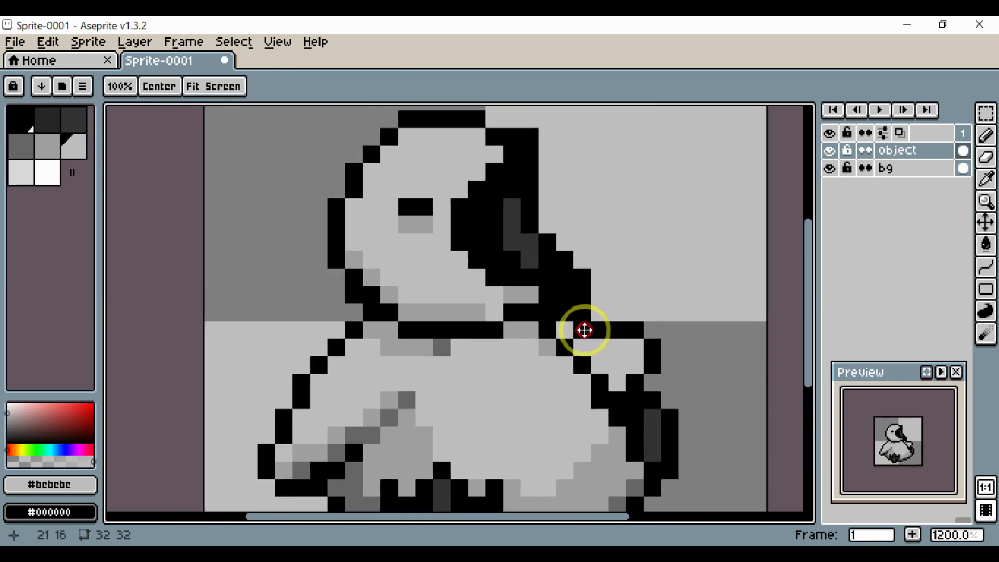
- Erase the outer black pixels beneath the beak to open a gap above the small shape on the back
scroll(591, 345, "down", 3)
scroll(602, 357, "up", 3)
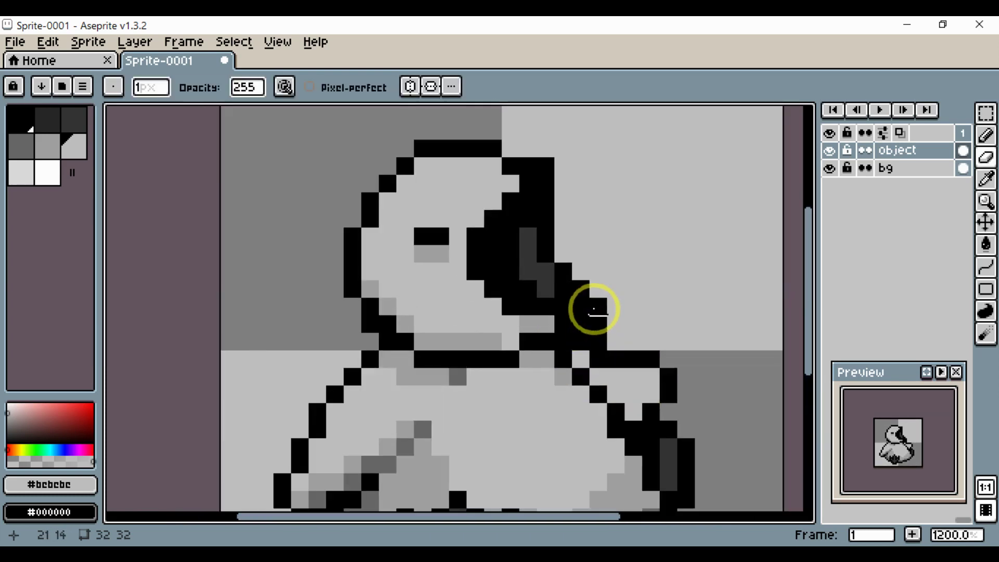
left_click(595, 337)
left_click_drag(632, 334, 646, 335)
scroll(638, 337, "down", 3)
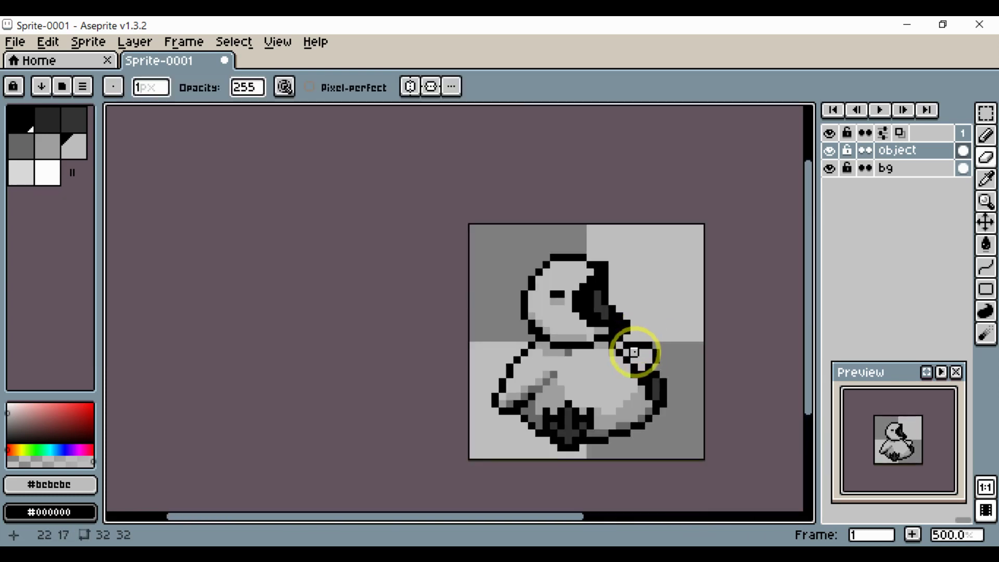
scroll(642, 352, "up", 4)
left_click(598, 320)
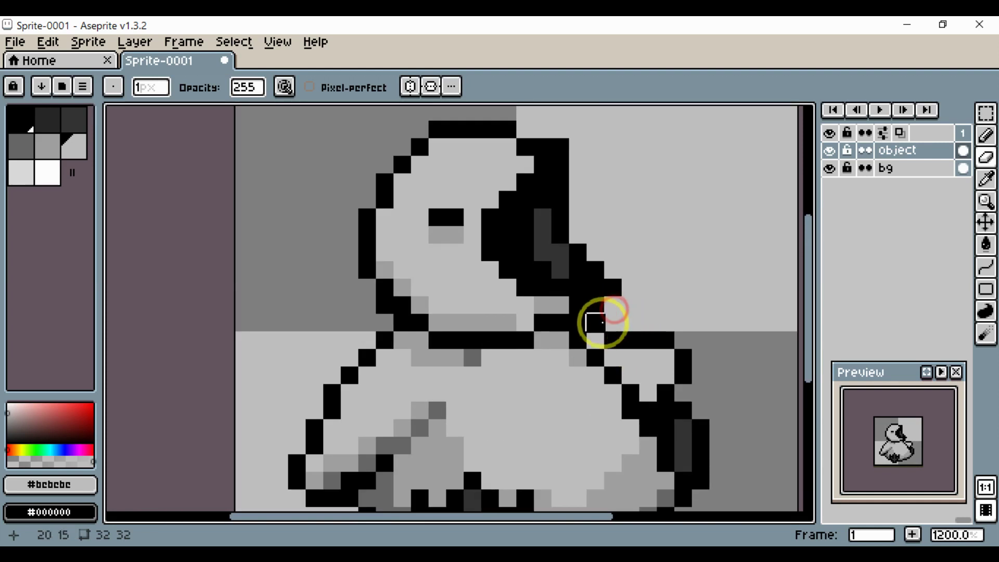
left_click_drag(628, 326, 675, 345)
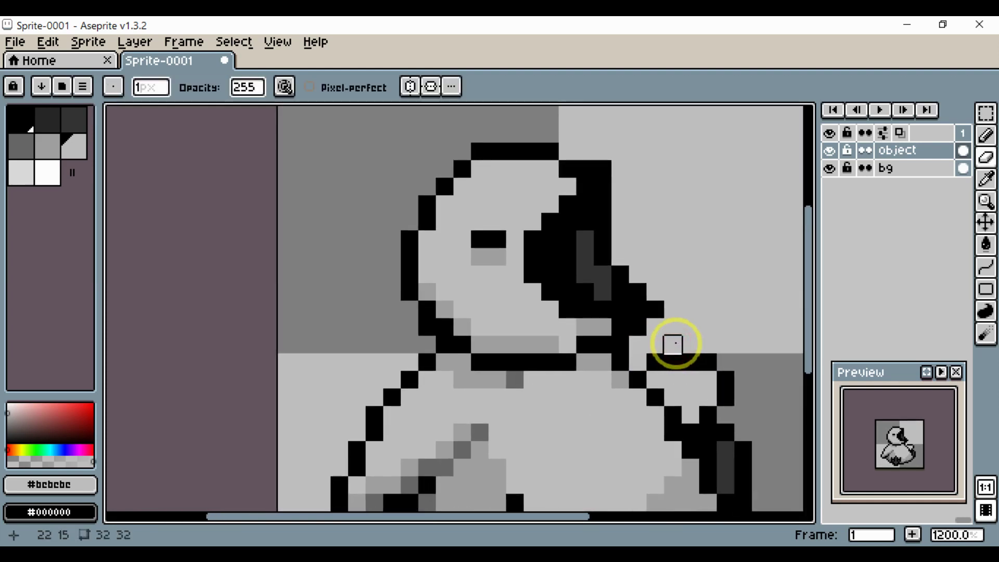
- Trim the remaining black pixel under the beak and erase the outermost pixel of the beak's tip
left_click(639, 327)
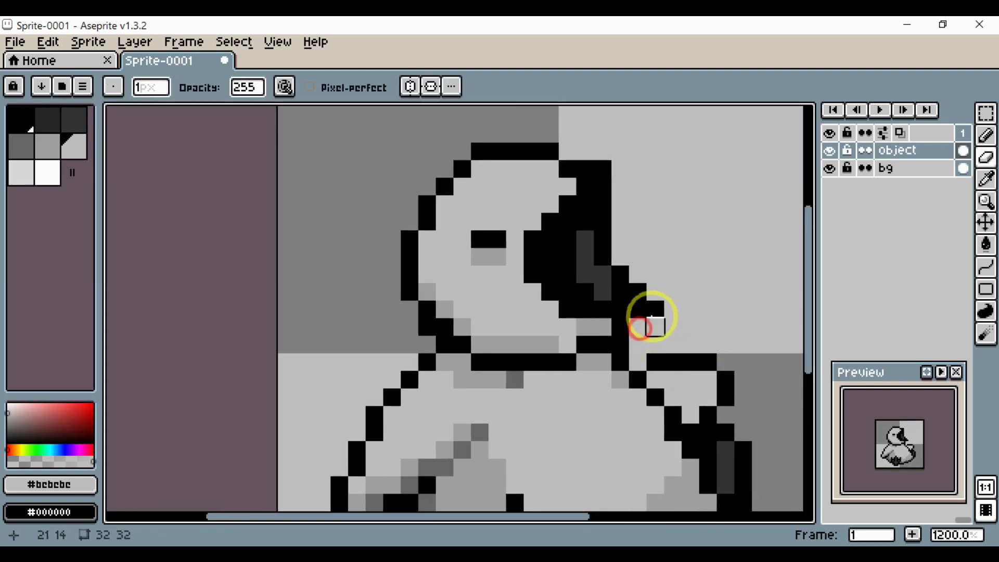
left_click(656, 315)
left_click_drag(691, 327, 631, 336)
scroll(657, 336, "down", 3)
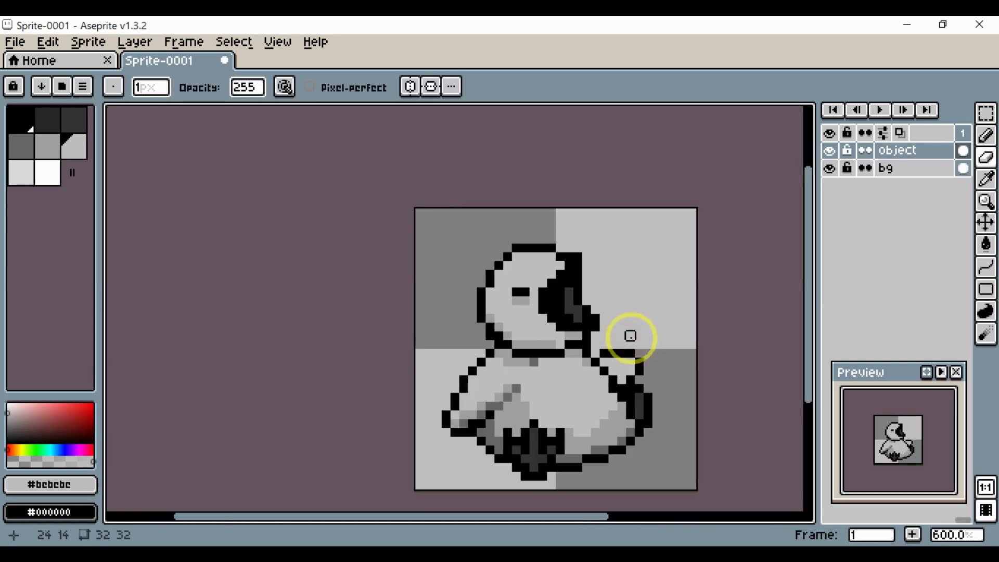
- Save the sprite as 36.aseprite in the aseprite folder
key("ctrl")
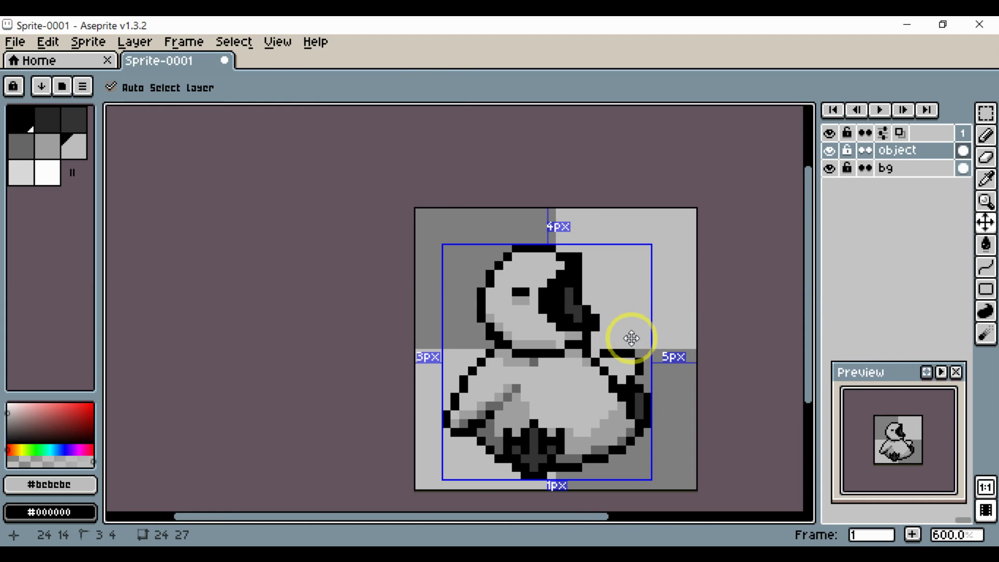
key("ctrl+s")
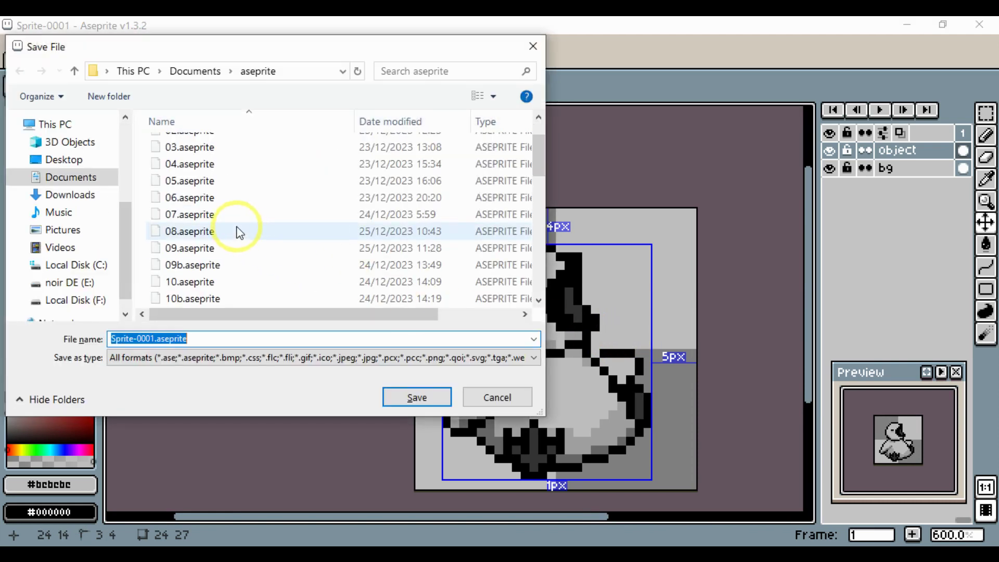
scroll(237, 241, "down", 4)
scroll(239, 250, "down", 5)
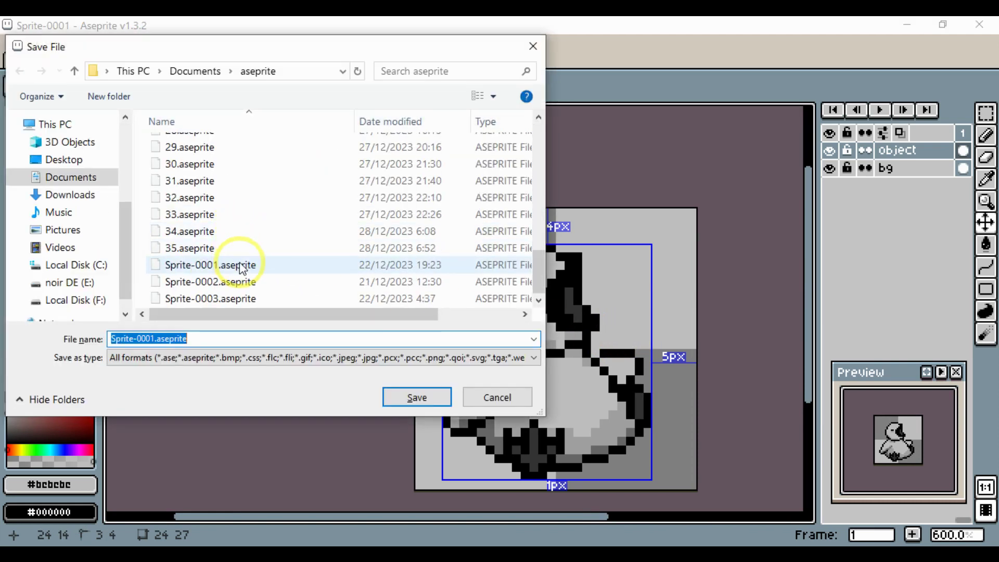
left_click(230, 249)
double_click(119, 339)
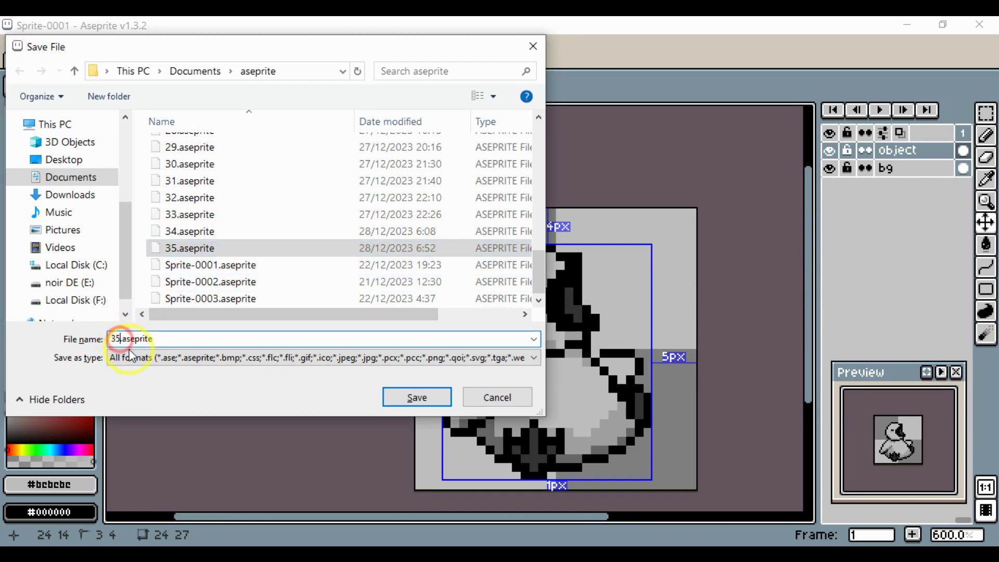
key("BackSpace")
type("6")
key("Return")
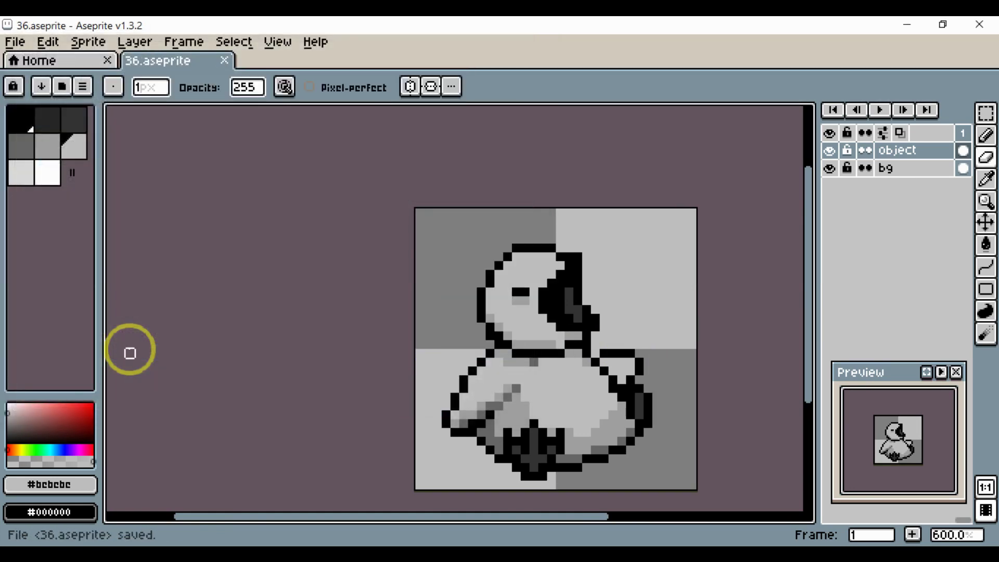
- Move the whole character 2 pixels to the right on the object layer
key("v")
left_click_drag(526, 394, 544, 394)
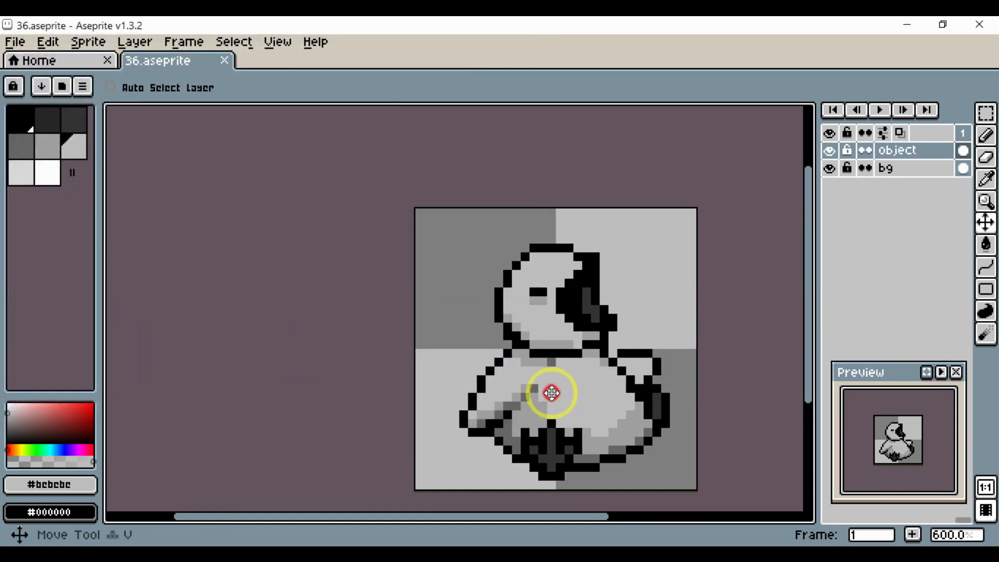
- Fill all four squares of the bg layer's checkered background with a uniform pale green (hue 99°, saturation 15, value 81)
left_click(904, 169)
left_click_drag(651, 357, 592, 332)
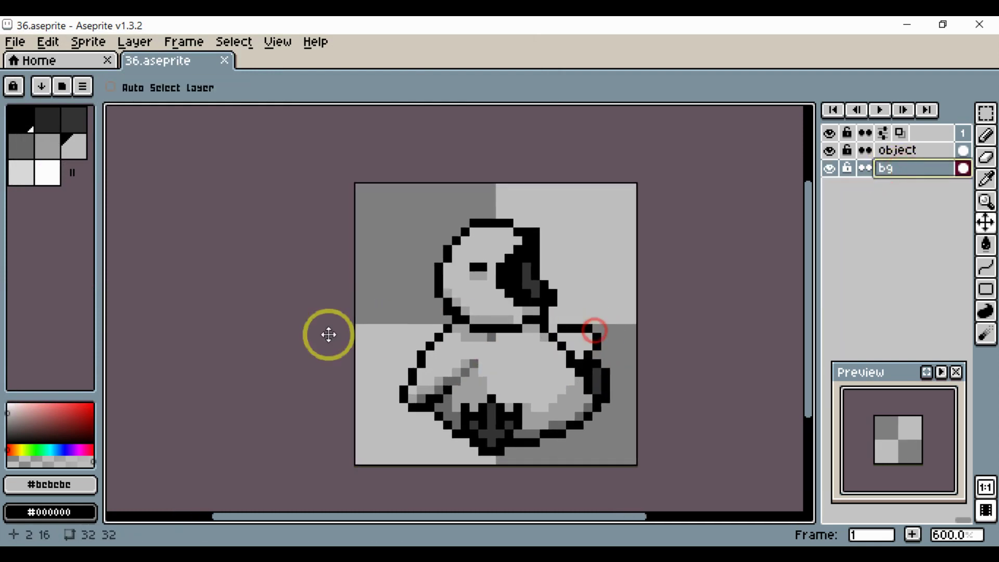
left_click(26, 408)
left_click_drag(26, 408, 31, 449)
left_click(28, 448)
mouse_move(34, 431)
left_mouse_down()
mouse_move(29, 406)
mouse_move(23, 414)
left_mouse_up()
key("g")
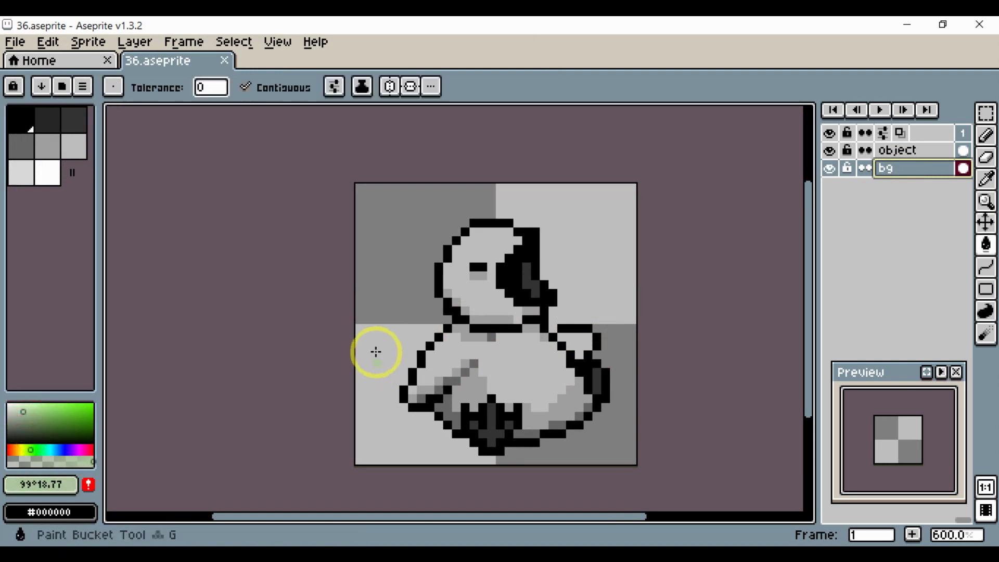
left_click(377, 338)
left_click_drag(27, 413, 21, 410)
left_click(373, 338)
left_click(383, 338)
left_click(380, 371)
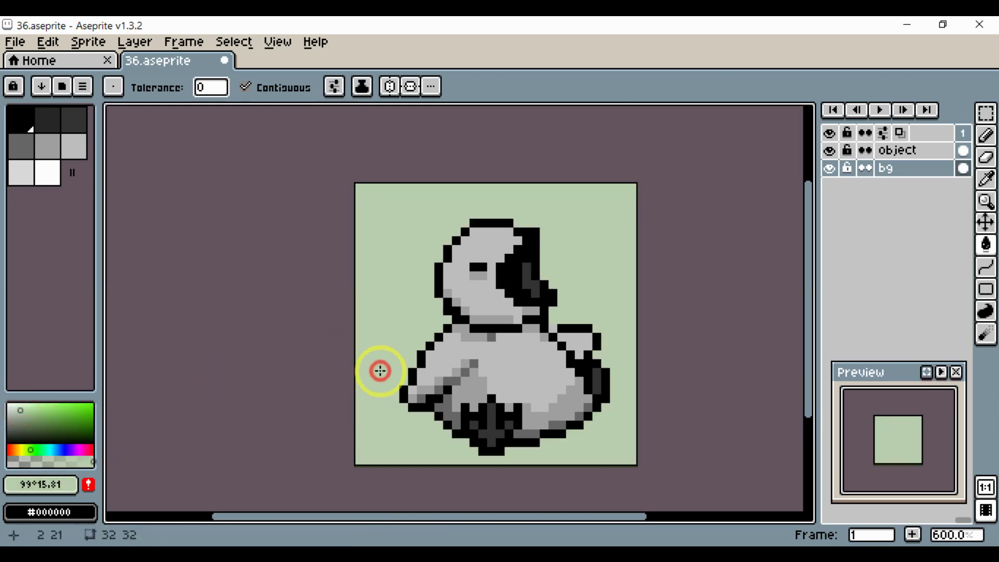
- Sample the outline's black as the drawing colour and make the object layer active
scroll(562, 339, "up", 2)
left_click(549, 306, "alt")
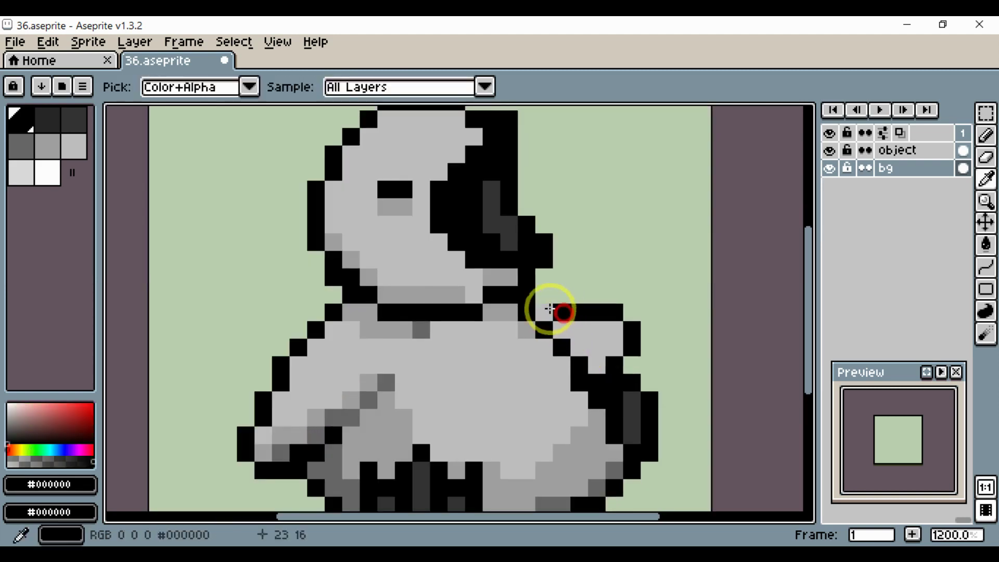
left_click(542, 295)
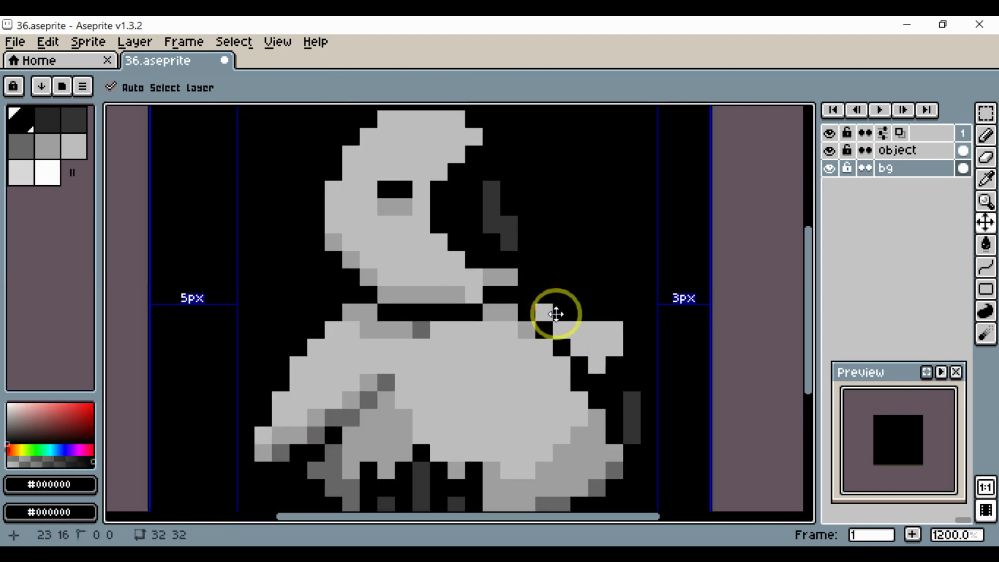
key("ctrl+z")
left_click(932, 152)
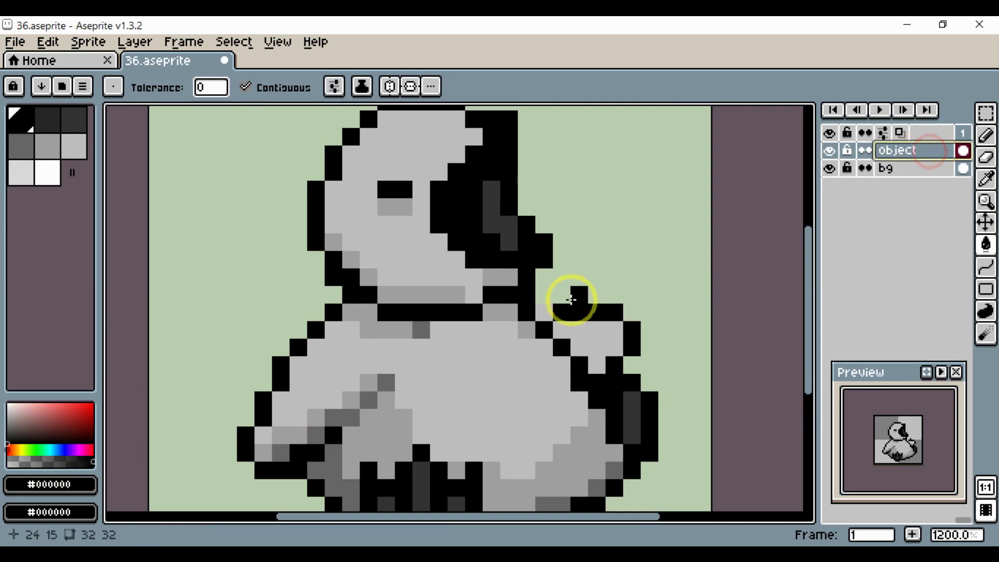
left_click(544, 298)
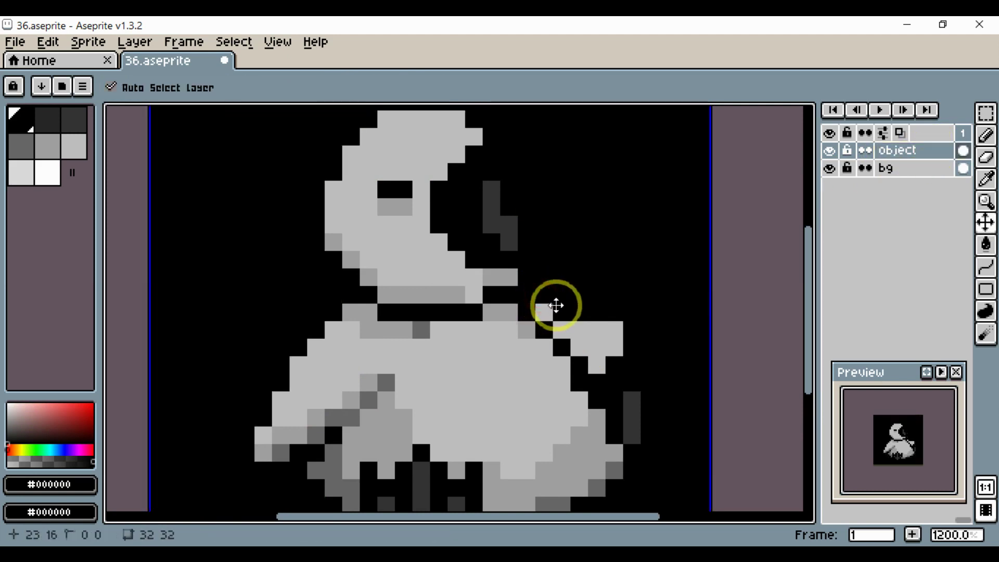
key("ctrl+z")
left_click(541, 298)
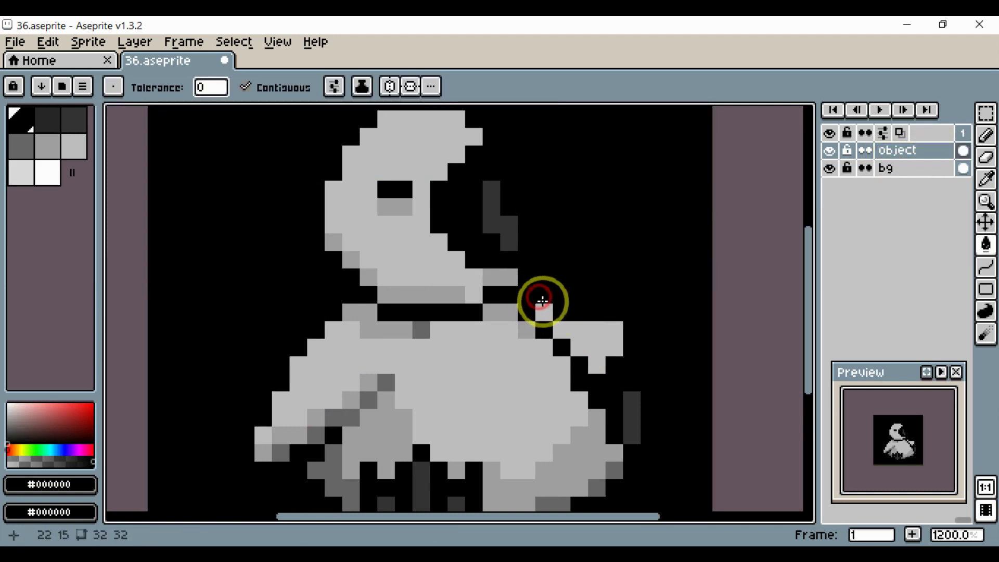
key("ctrl+z")
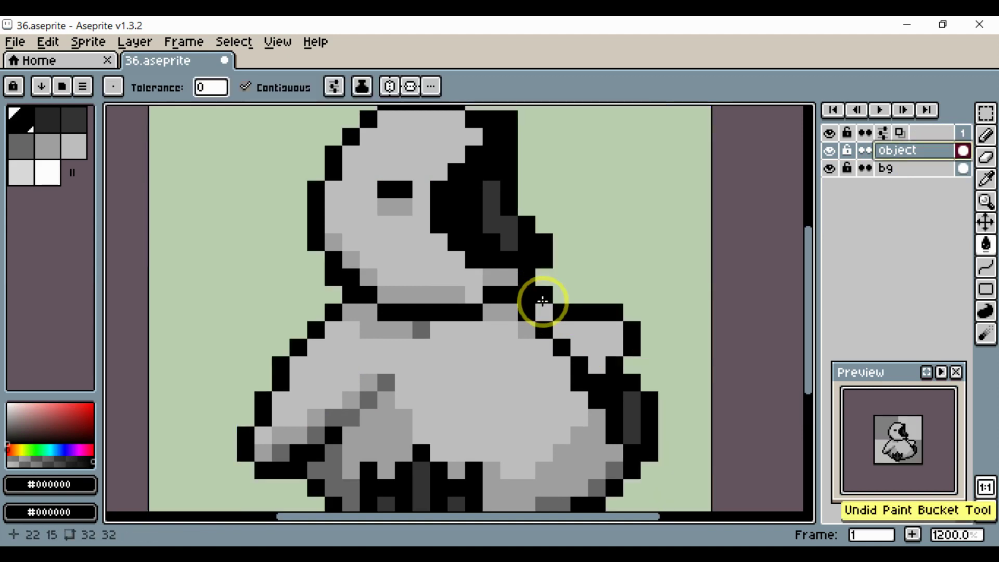
- Extend the black outline outward from below the beak over the back shape and repaint the enclosed black pixel with #bebebe
key("b")
left_click(545, 299)
left_click_drag(573, 315, 557, 313)
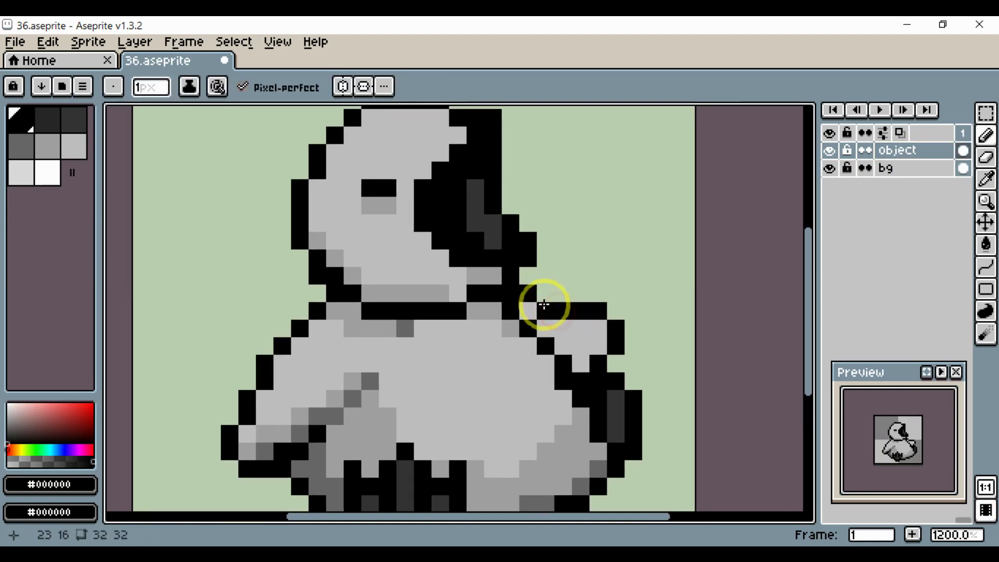
left_click(539, 308, "alt")
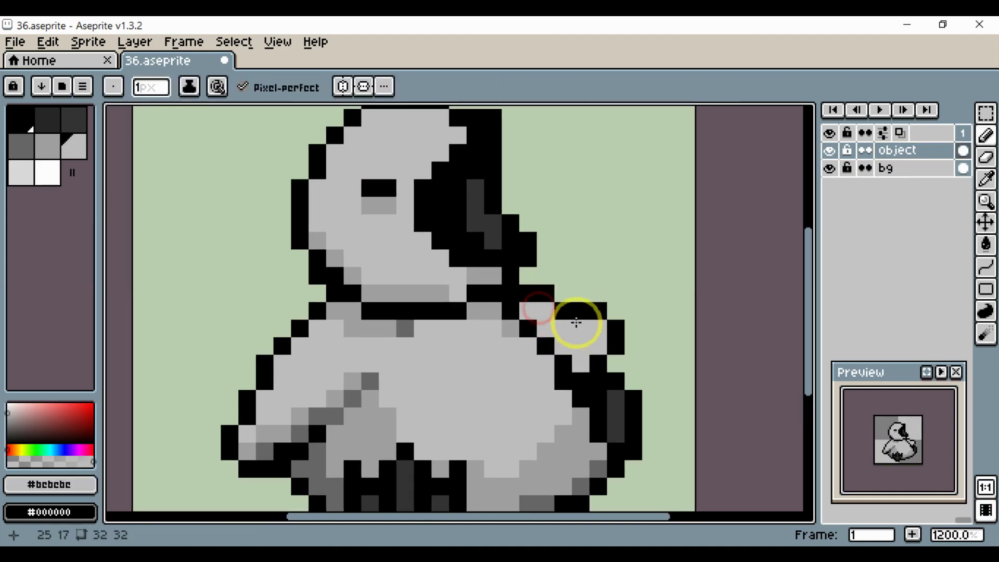
- Redraw the back shape's upper edge in black one pixel lower as a downward slope and erase the old outline pixels above it
left_click(588, 307, "alt")
left_click(588, 324)
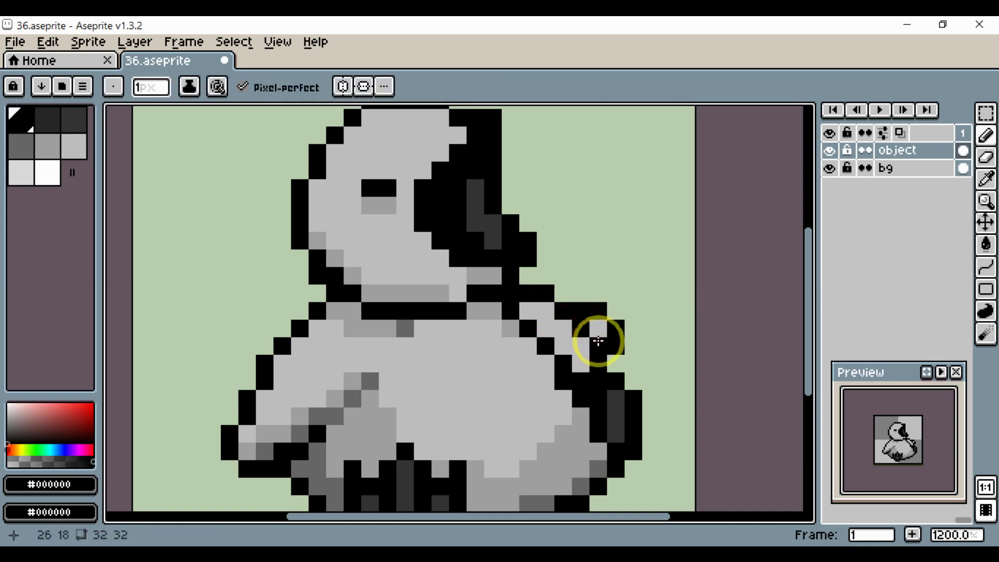
key("e")
left_click(600, 314)
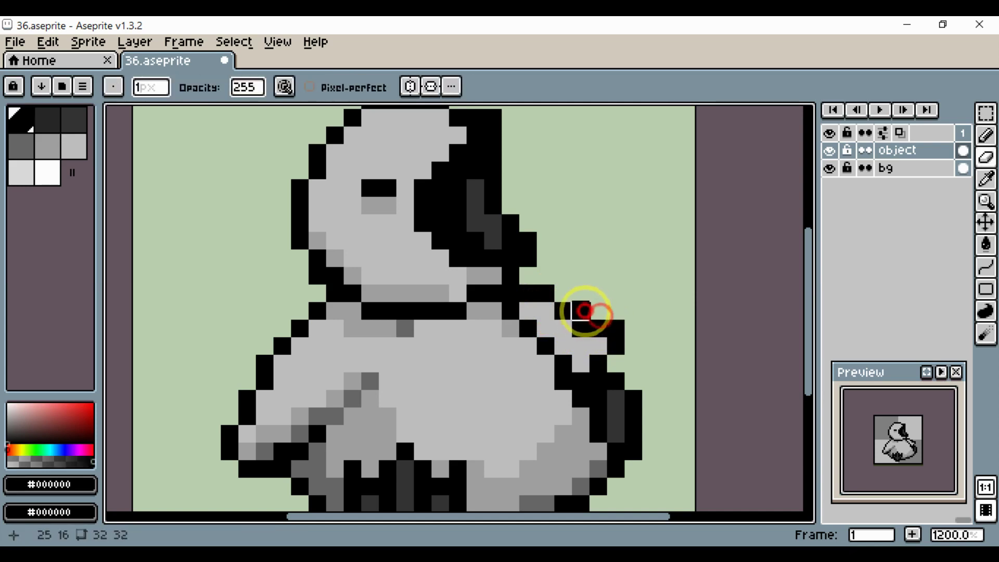
scroll(588, 341, "down", 6)
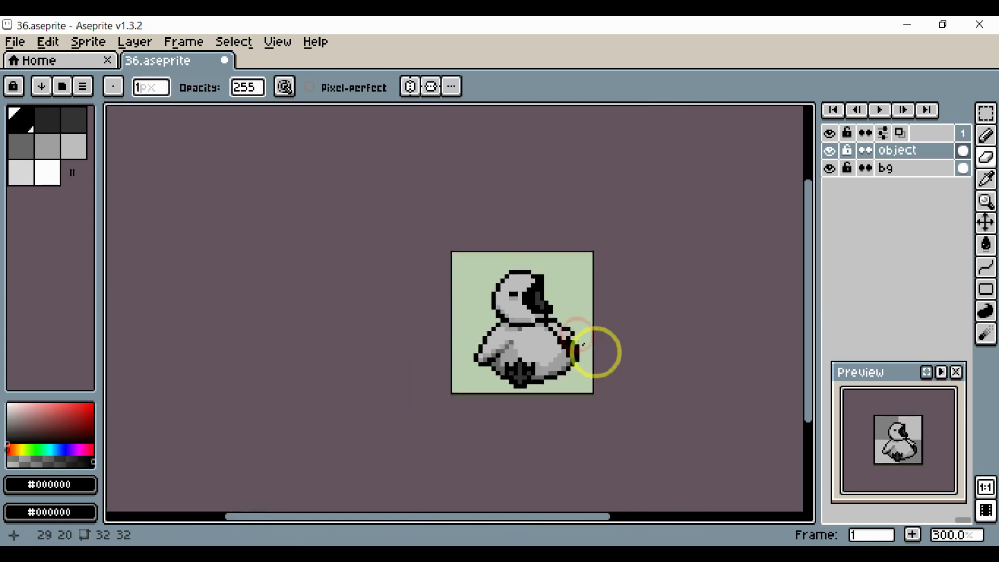
scroll(574, 343, "up", 4)
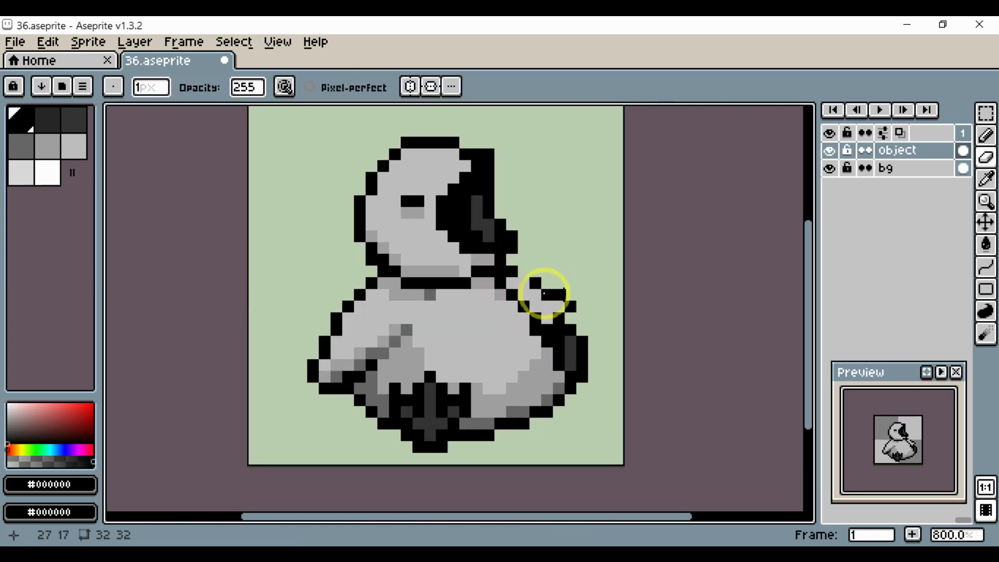
scroll(544, 294, "up", 3)
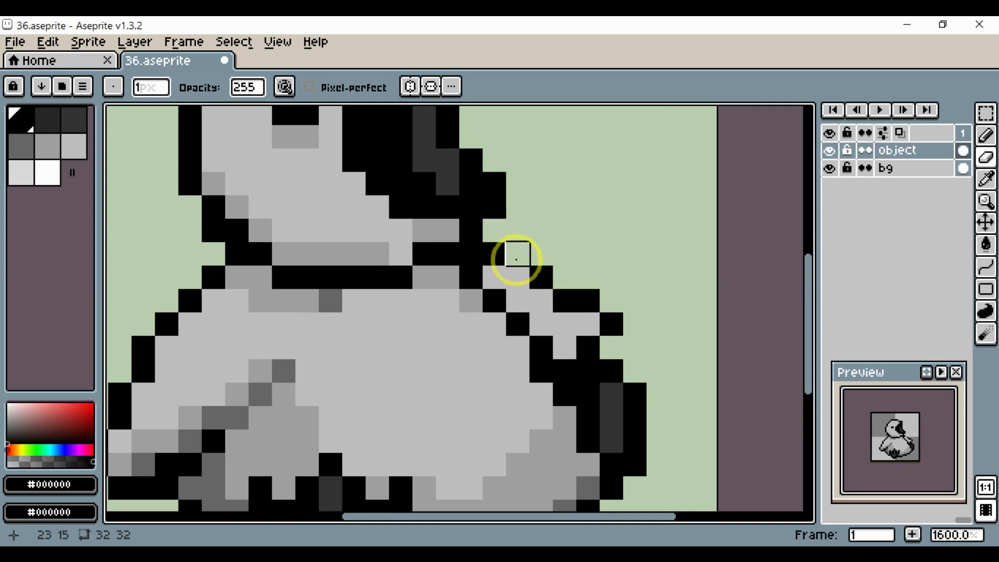
- Redraw the back shape's upper outline in black as a smoother diagonal slope closer to the body, erasing the leftover outline pixels outside it
key("b")
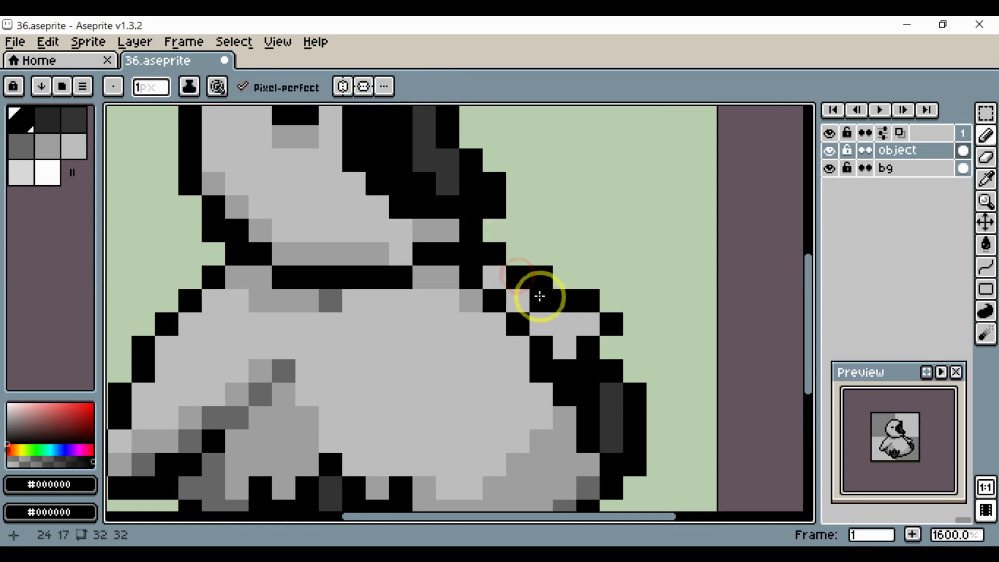
key("e")
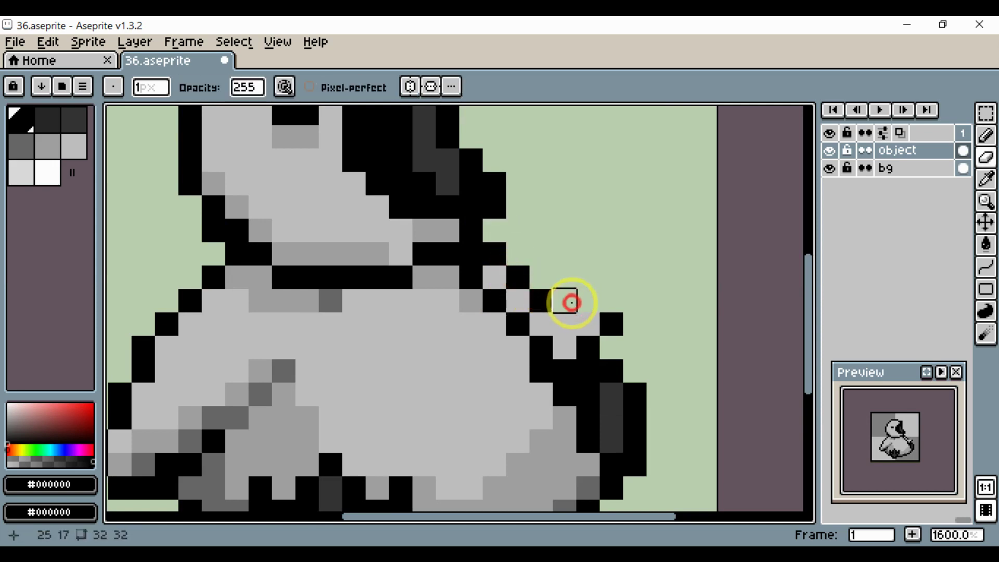
key("b")
left_click_drag(575, 312, 581, 314)
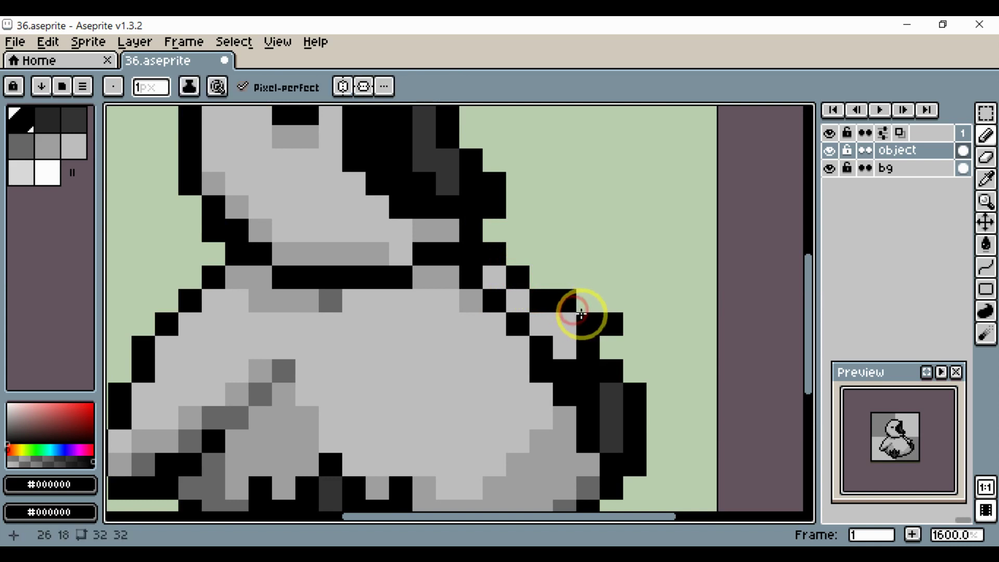
key("e")
scroll(598, 335, "down", 4)
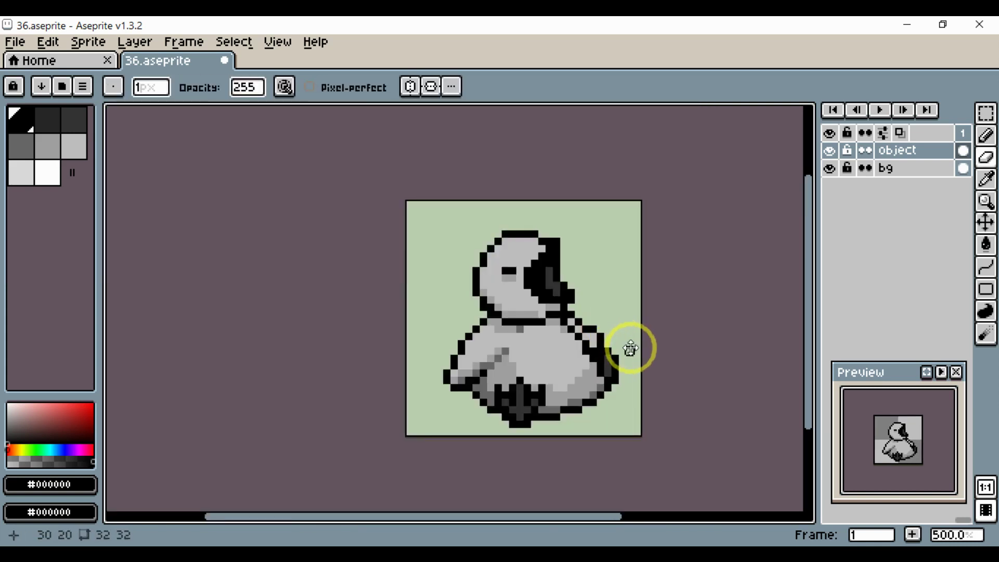
scroll(596, 346, "up", 4)
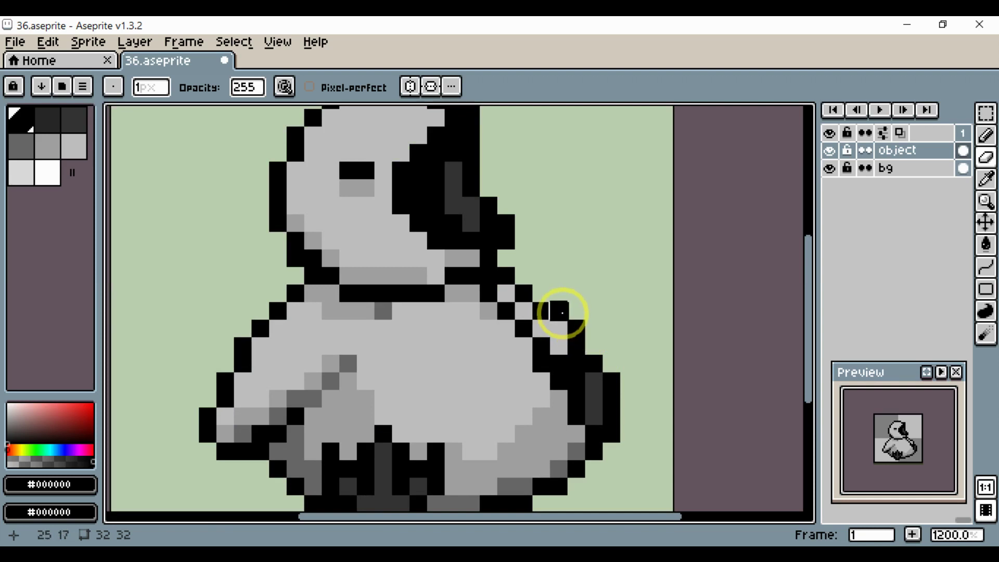
left_click(542, 310)
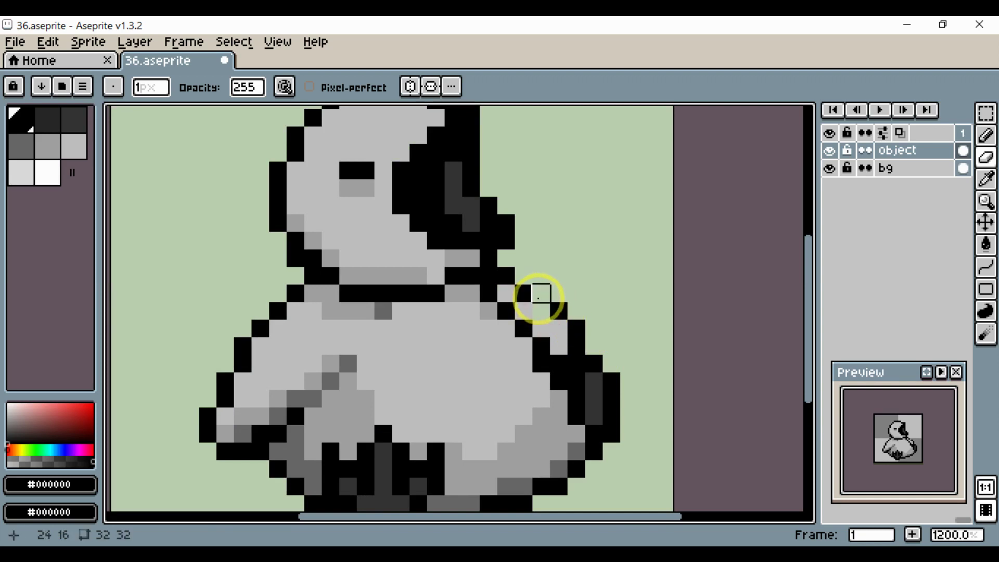
key("b")
scroll(554, 318, "down", 5)
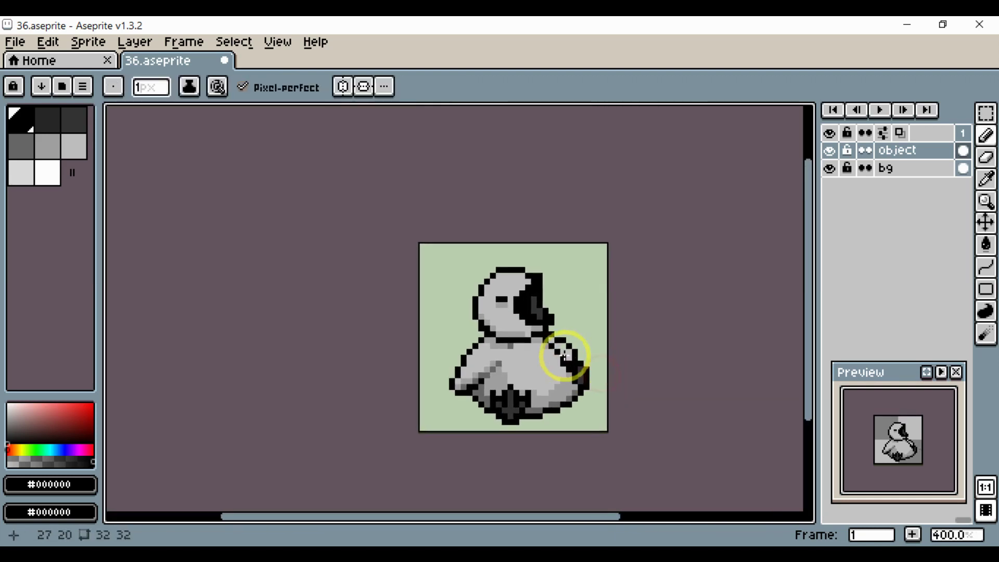
scroll(564, 356, "up", 5)
- Paint the back shape's interior with #bebebe sampled from the body and shade its inner lower edge with #a0a0a0
left_click(538, 321, "alt")
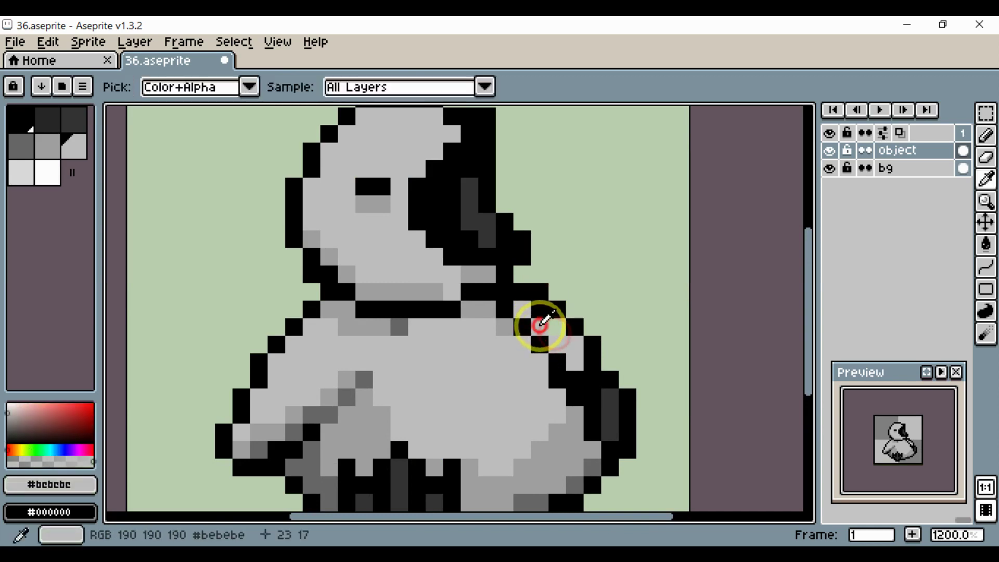
mouse_move(556, 331)
left_mouse_down()
mouse_move(536, 335)
mouse_move(552, 374)
left_mouse_up()
scroll(545, 347, "down", 4)
scroll(569, 373, "up", 4)
left_click(351, 404, "alt")
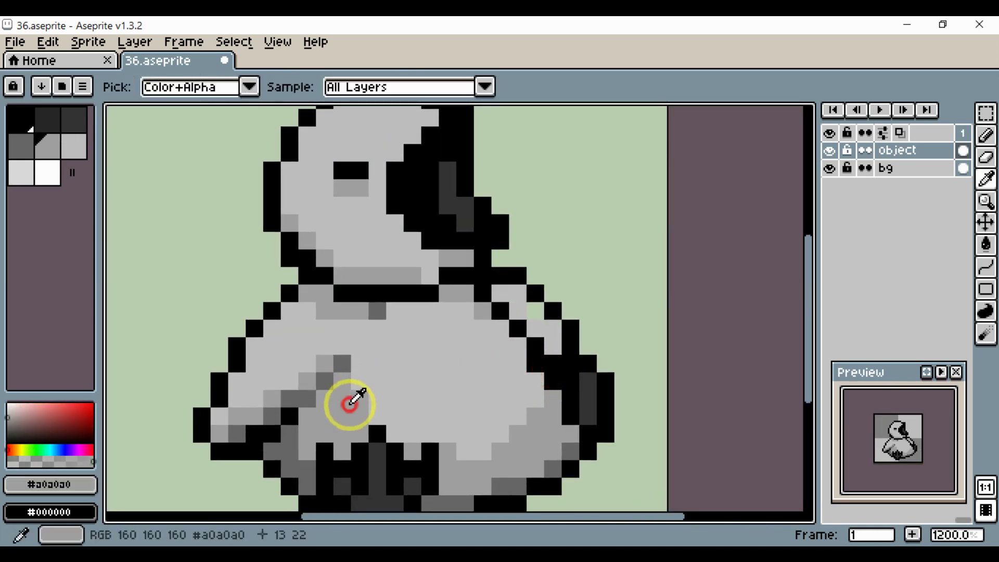
left_click(503, 299)
left_click_drag(513, 309, 551, 339)
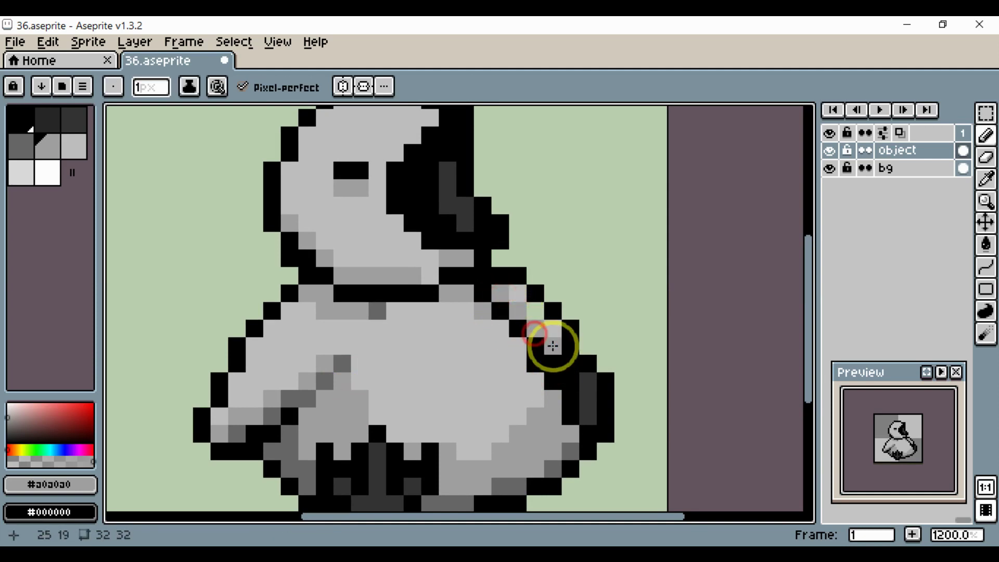
scroll(533, 401, "down", 4)
scroll(521, 432, "up", 4)
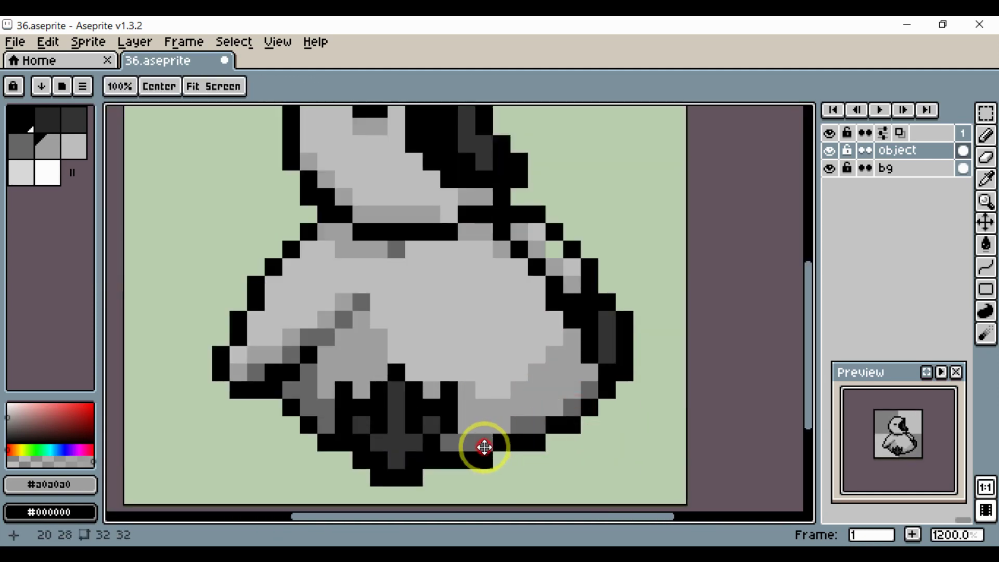
- Soften parts of the feet, the adjoining belly outline and the tail's inner edge with the palette's dark grey Idx-1
left_click(401, 362, "alt")
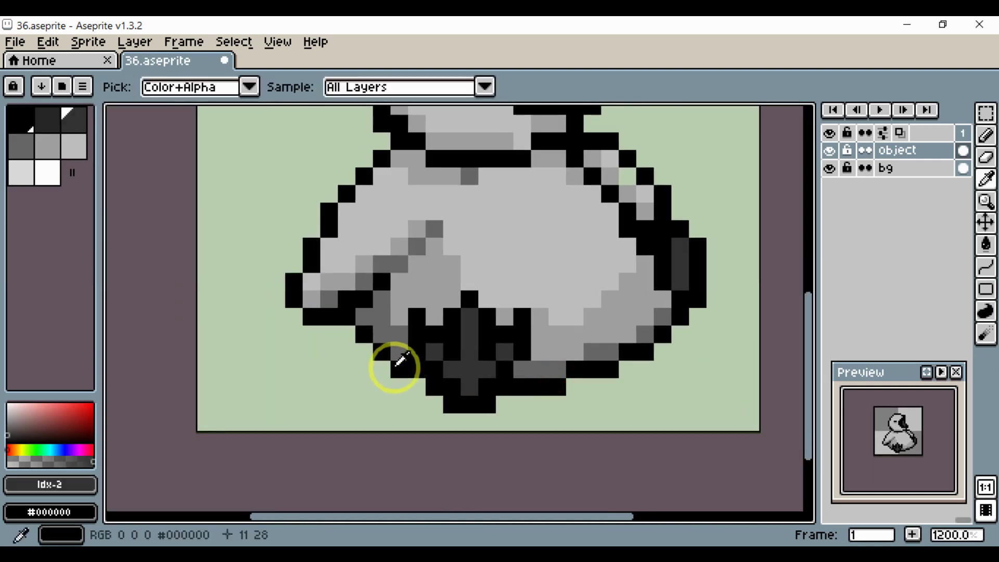
left_click(470, 386, "alt")
left_click(470, 386)
left_click(486, 373)
left_click(505, 353)
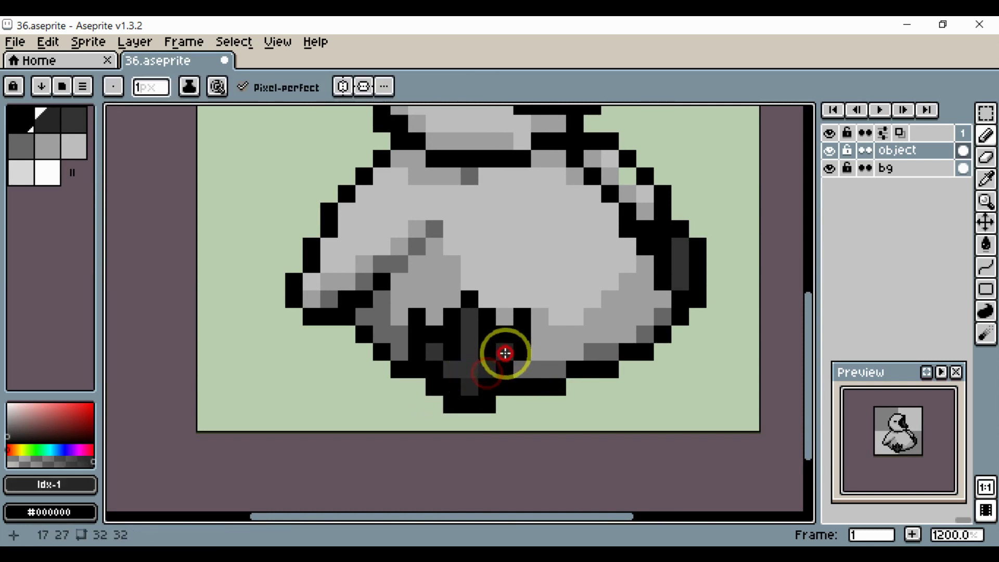
left_click(456, 370)
left_click_drag(553, 368, 486, 402)
left_click_drag(456, 405, 497, 402)
left_click(576, 368)
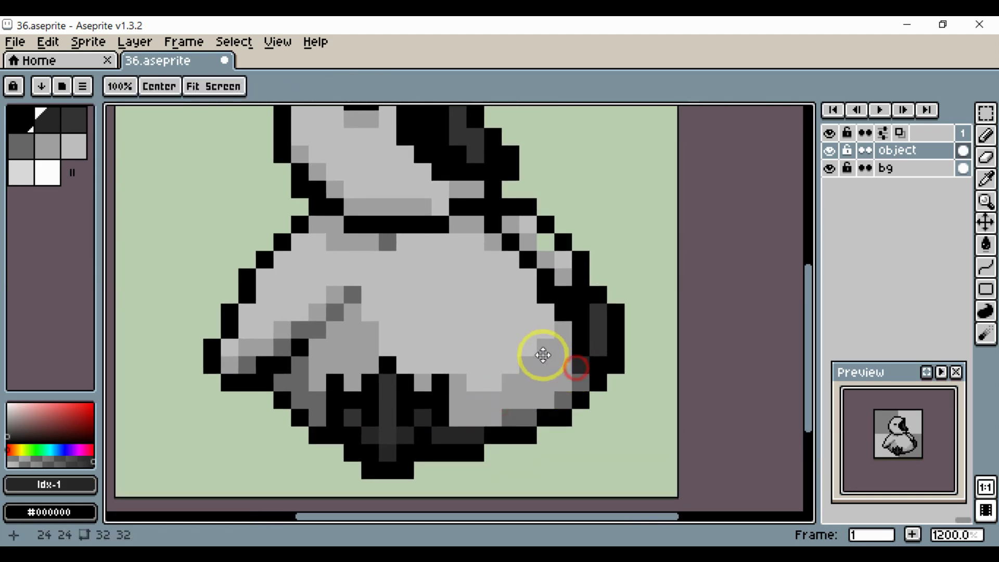
- Recolour the inner corner pixels of the black neck outline opposite the beak with dark grey Idx-1
left_click_drag(543, 353, 582, 401)
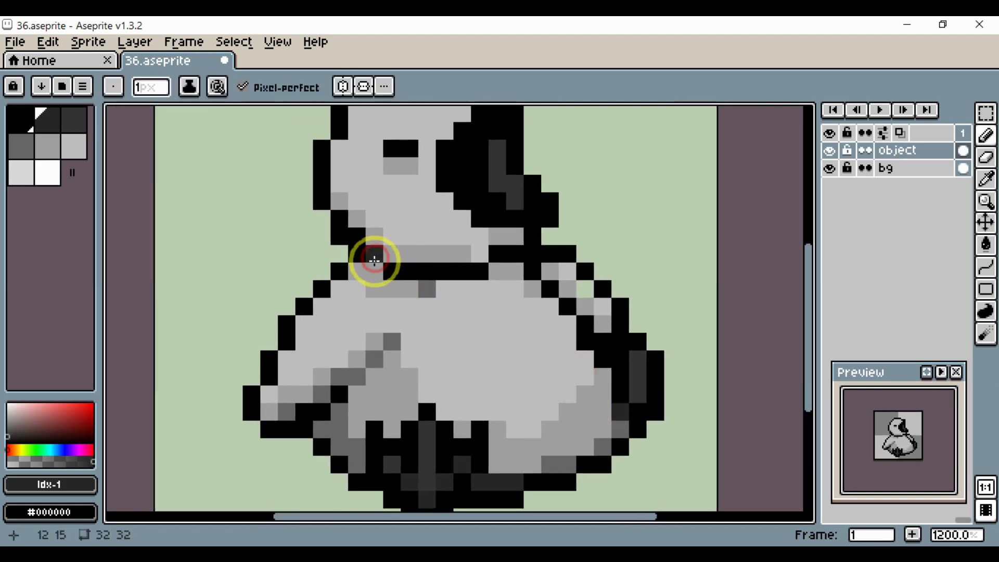
left_click_drag(374, 261, 411, 316)
left_click(396, 286)
left_click_drag(381, 280, 413, 318)
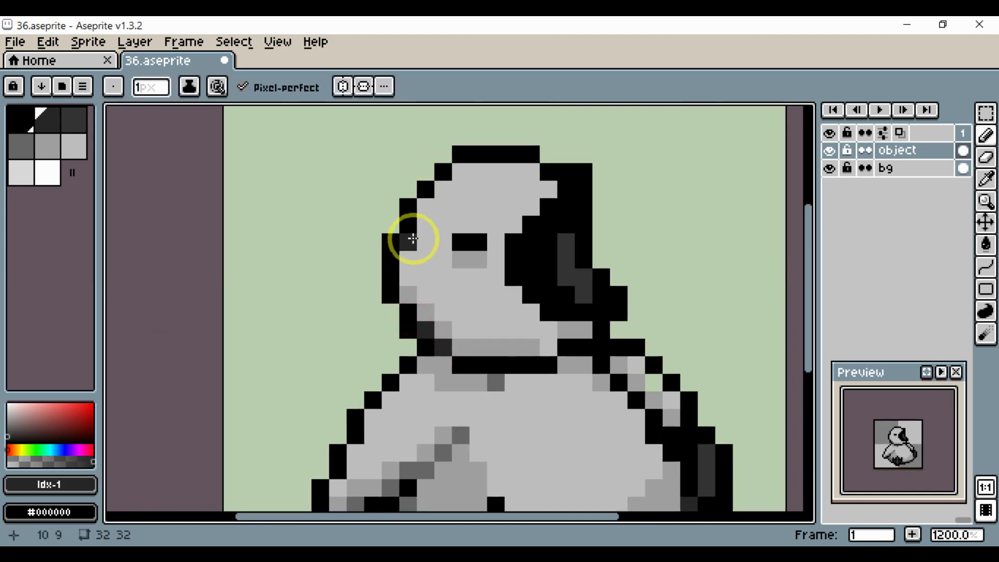
- Soften the inner edge of the black beak with dark grey Idx-1 pixels from its upper corner down to its base
left_click_drag(446, 261, 404, 295)
left_click(521, 228)
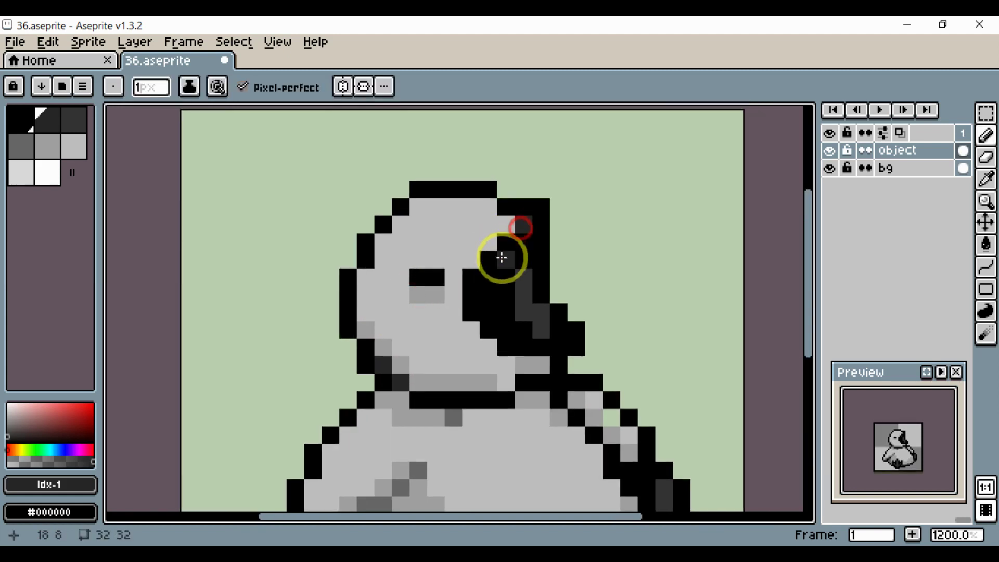
mouse_move(502, 257)
left_mouse_down()
mouse_move(533, 259)
mouse_move(499, 310)
left_mouse_up()
mouse_move(536, 372)
left_mouse_down()
mouse_move(500, 316)
mouse_move(505, 331)
mouse_move(485, 320)
left_mouse_up()
left_click_drag(530, 362, 561, 376)
scroll(514, 352, "down", 4)
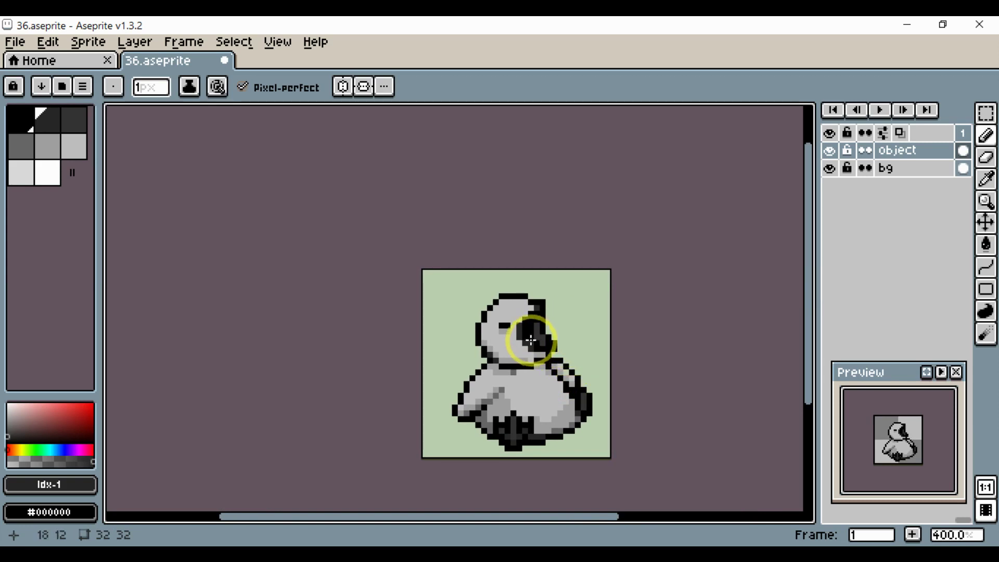
scroll(531, 341, "up", 3)
- Erase the outer corner pixel at the top of the black beak and save the file
key("e")
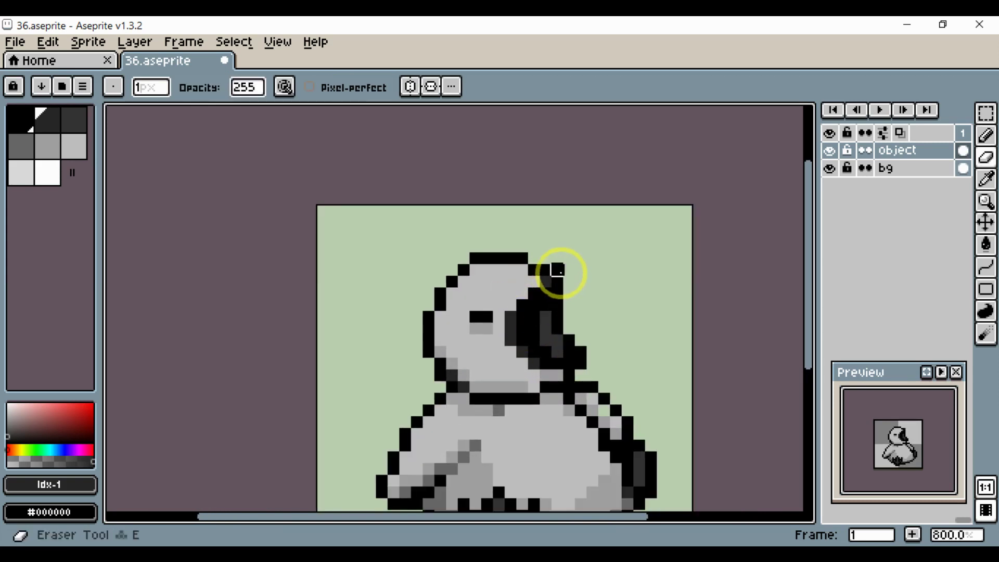
left_click(557, 272)
left_click_drag(602, 290, 560, 289)
scroll(567, 297, "down", 2)
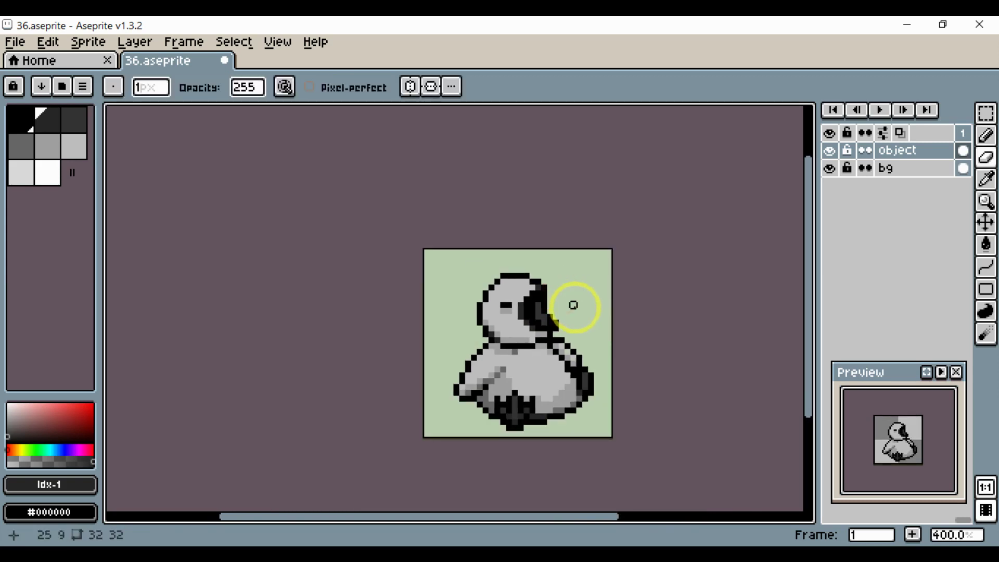
key("ctrl+s")
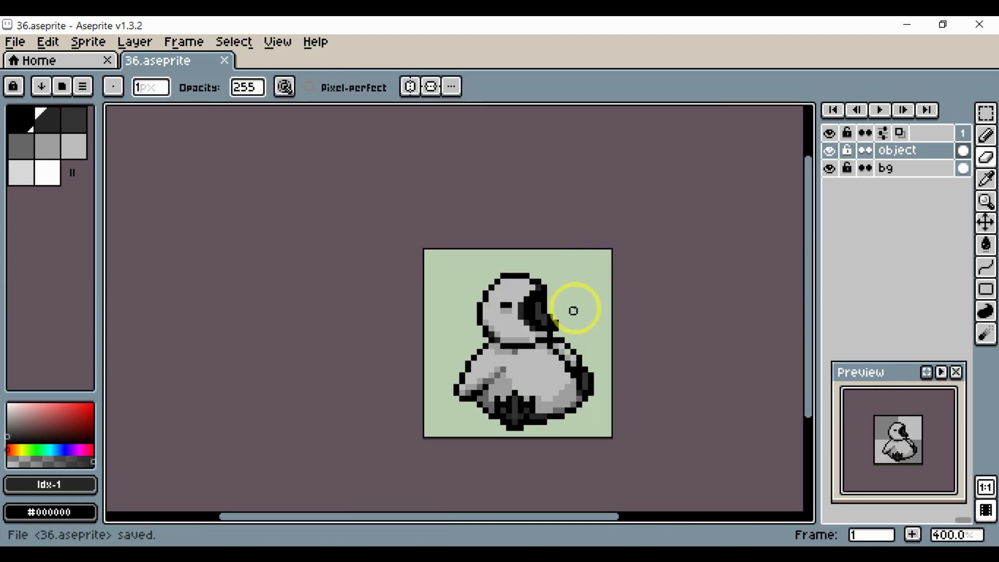
- Erase one more black outline pixel above the beak's upper edge to separate it from the head curve, and save the file
scroll(573, 308, "up", 3)
scroll(571, 252, "up", 3)
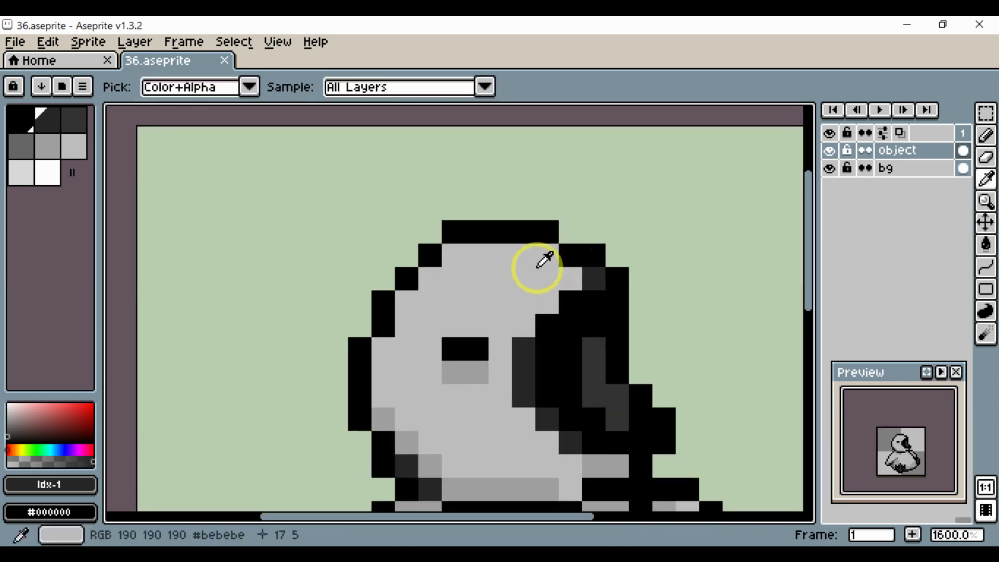
left_click(536, 267, "alt")
left_click(580, 254)
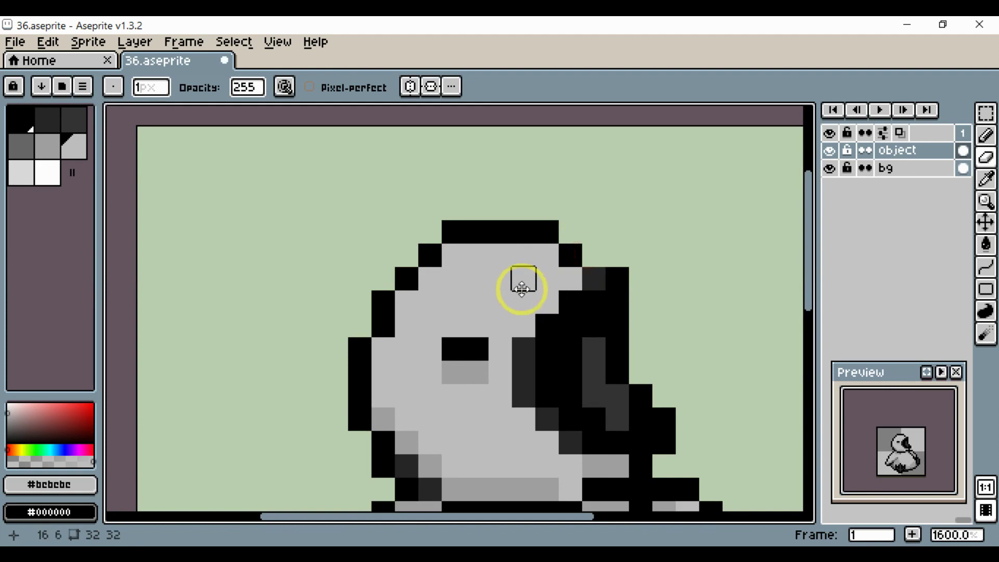
scroll(518, 283, "down", 3)
mouse_move(551, 331)
left_mouse_down()
mouse_move(569, 323)
mouse_move(547, 314)
left_mouse_up()
key("ctrl+s")
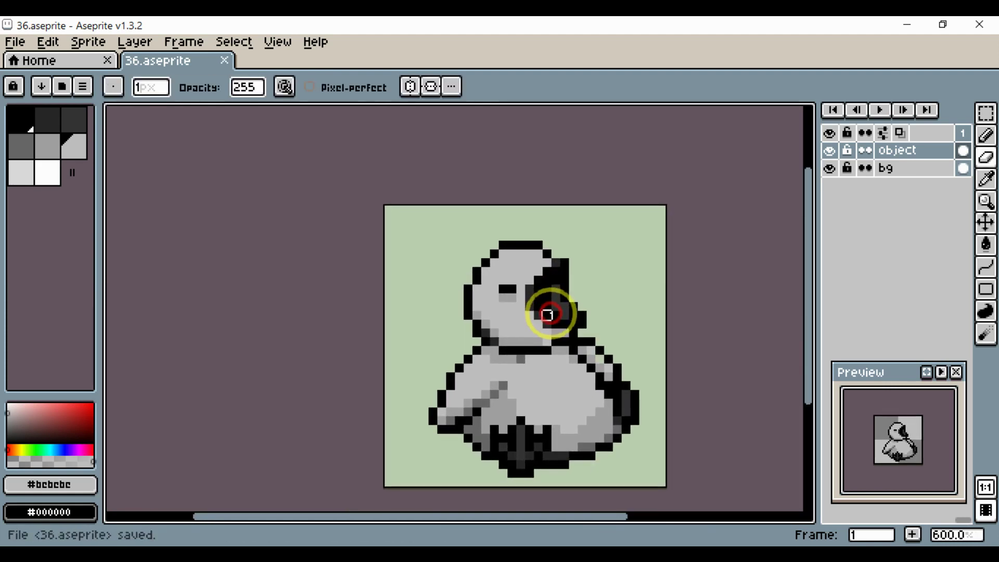
left_click_drag(592, 345, 580, 297)
scroll(551, 330, "up", 1)
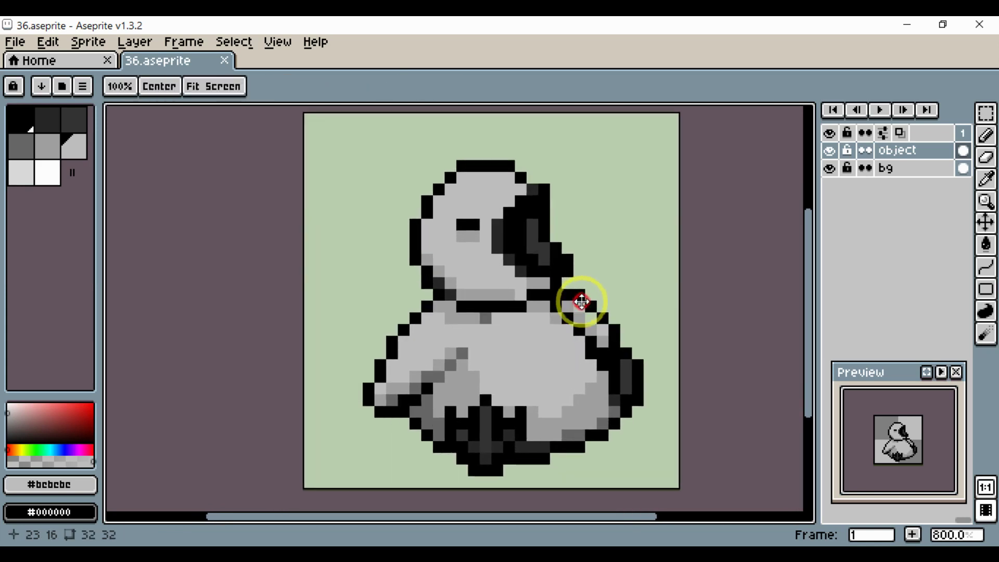